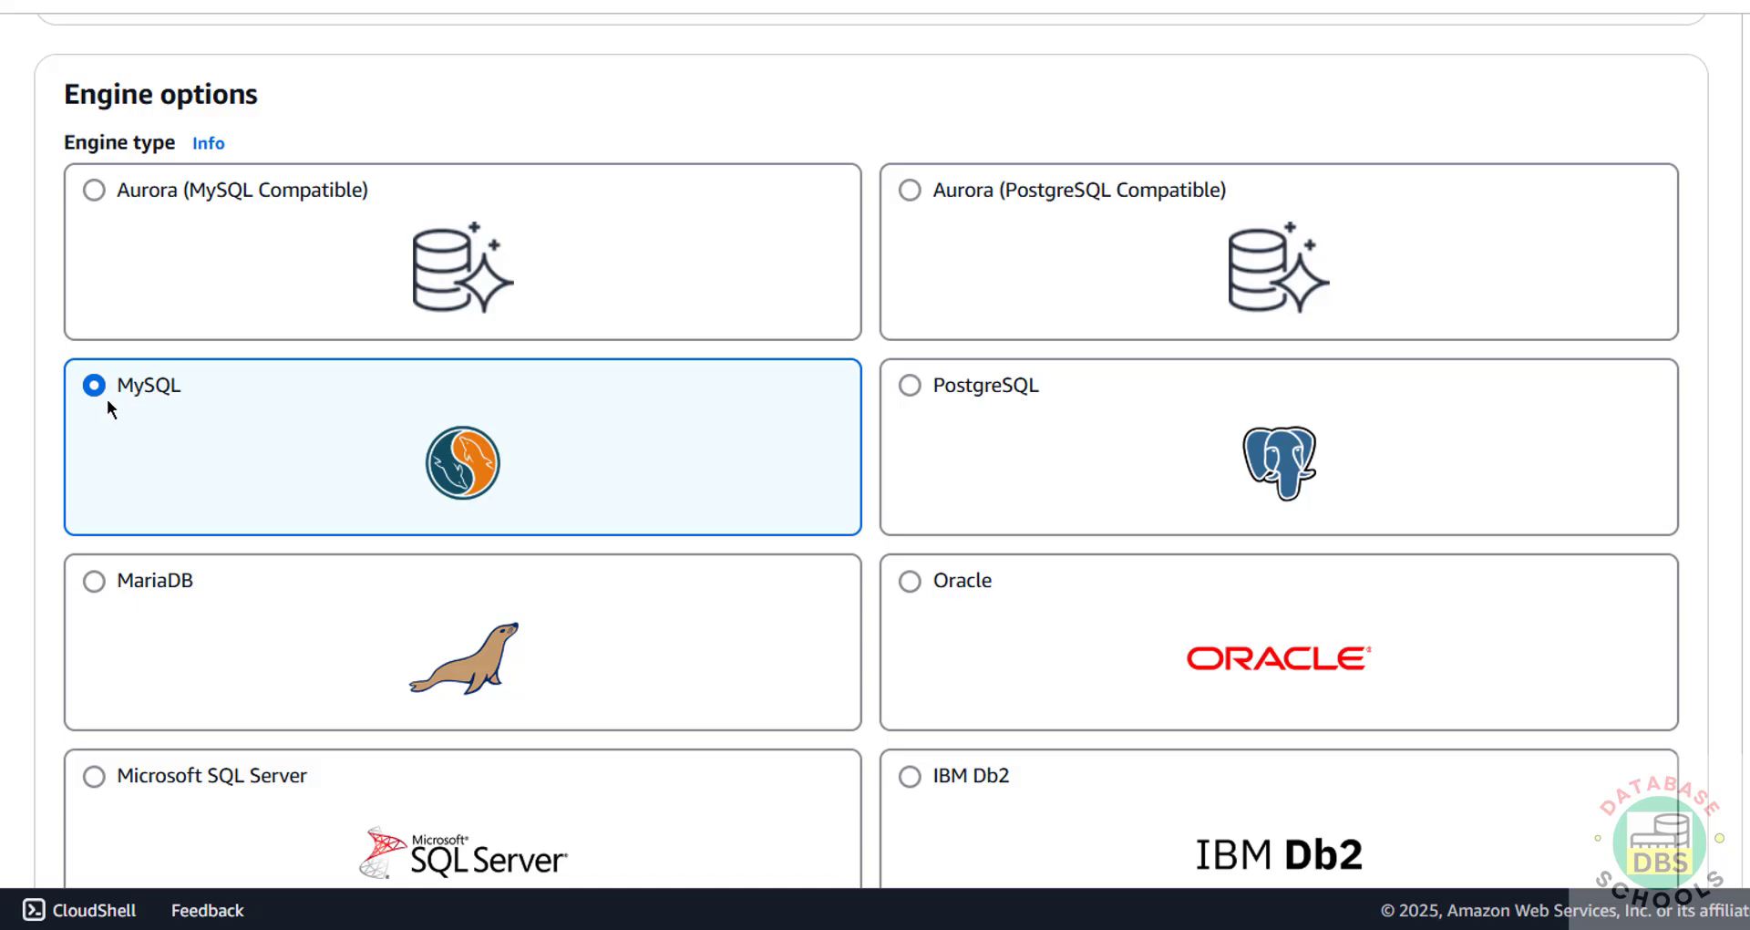
Step: Choose MySQL 8.0.41 from the Engine version list
scroll(370, 383, down, 8)
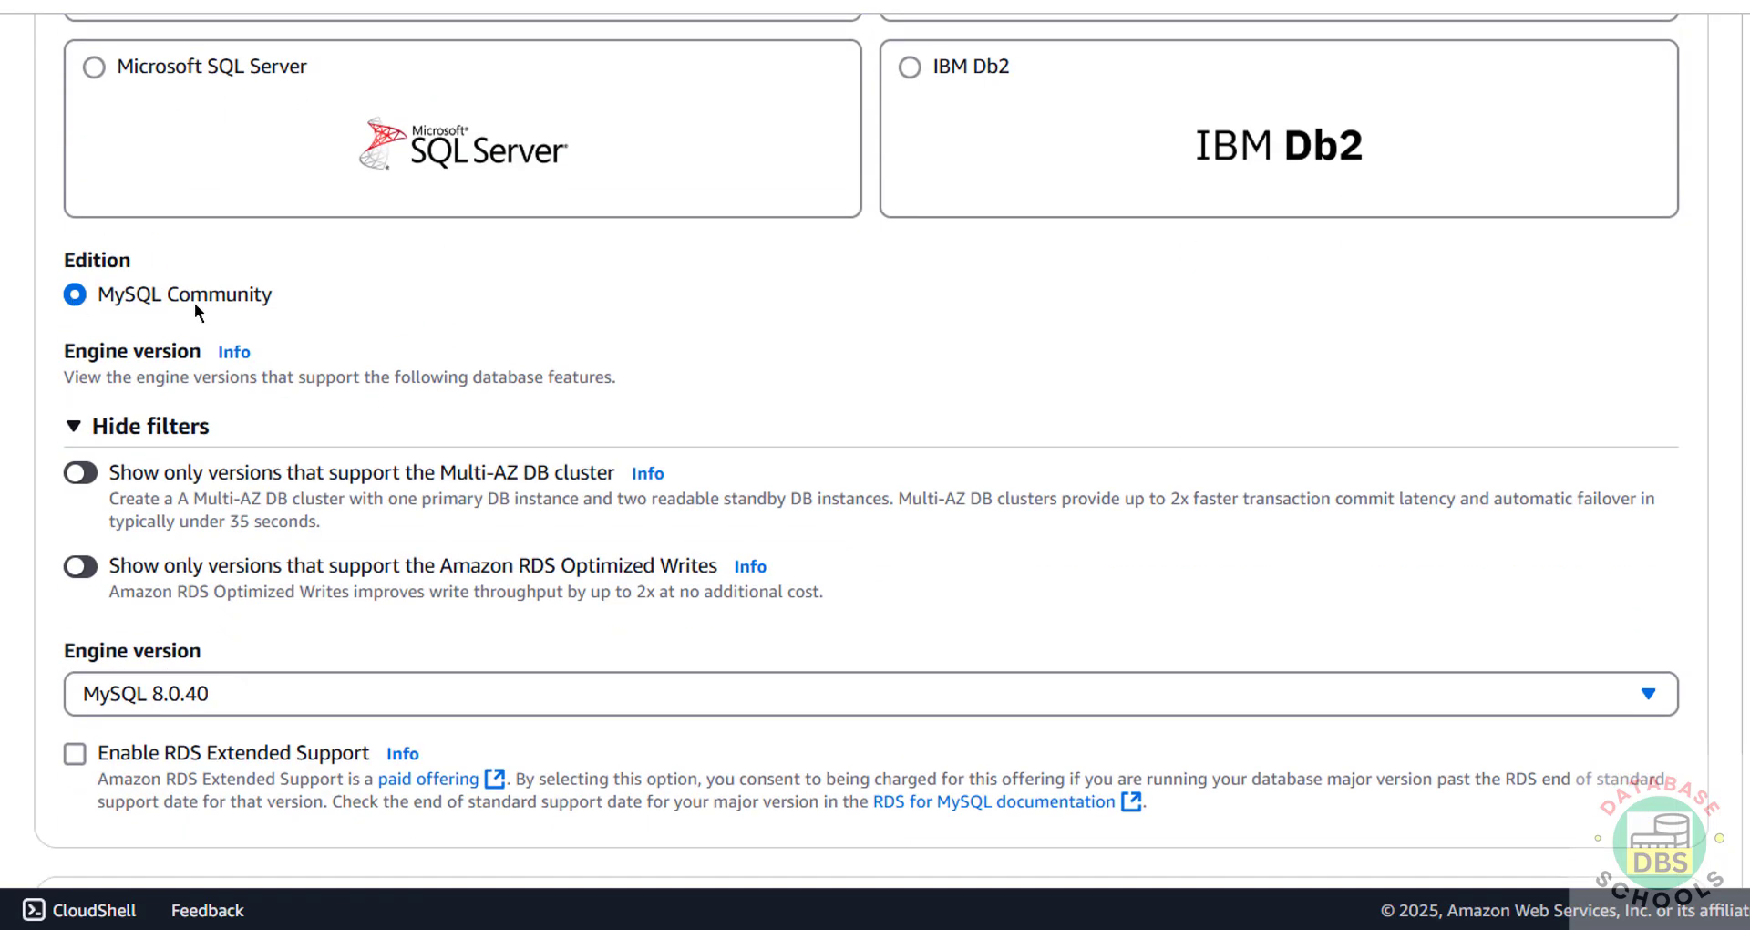
scroll(139, 500, down, 3)
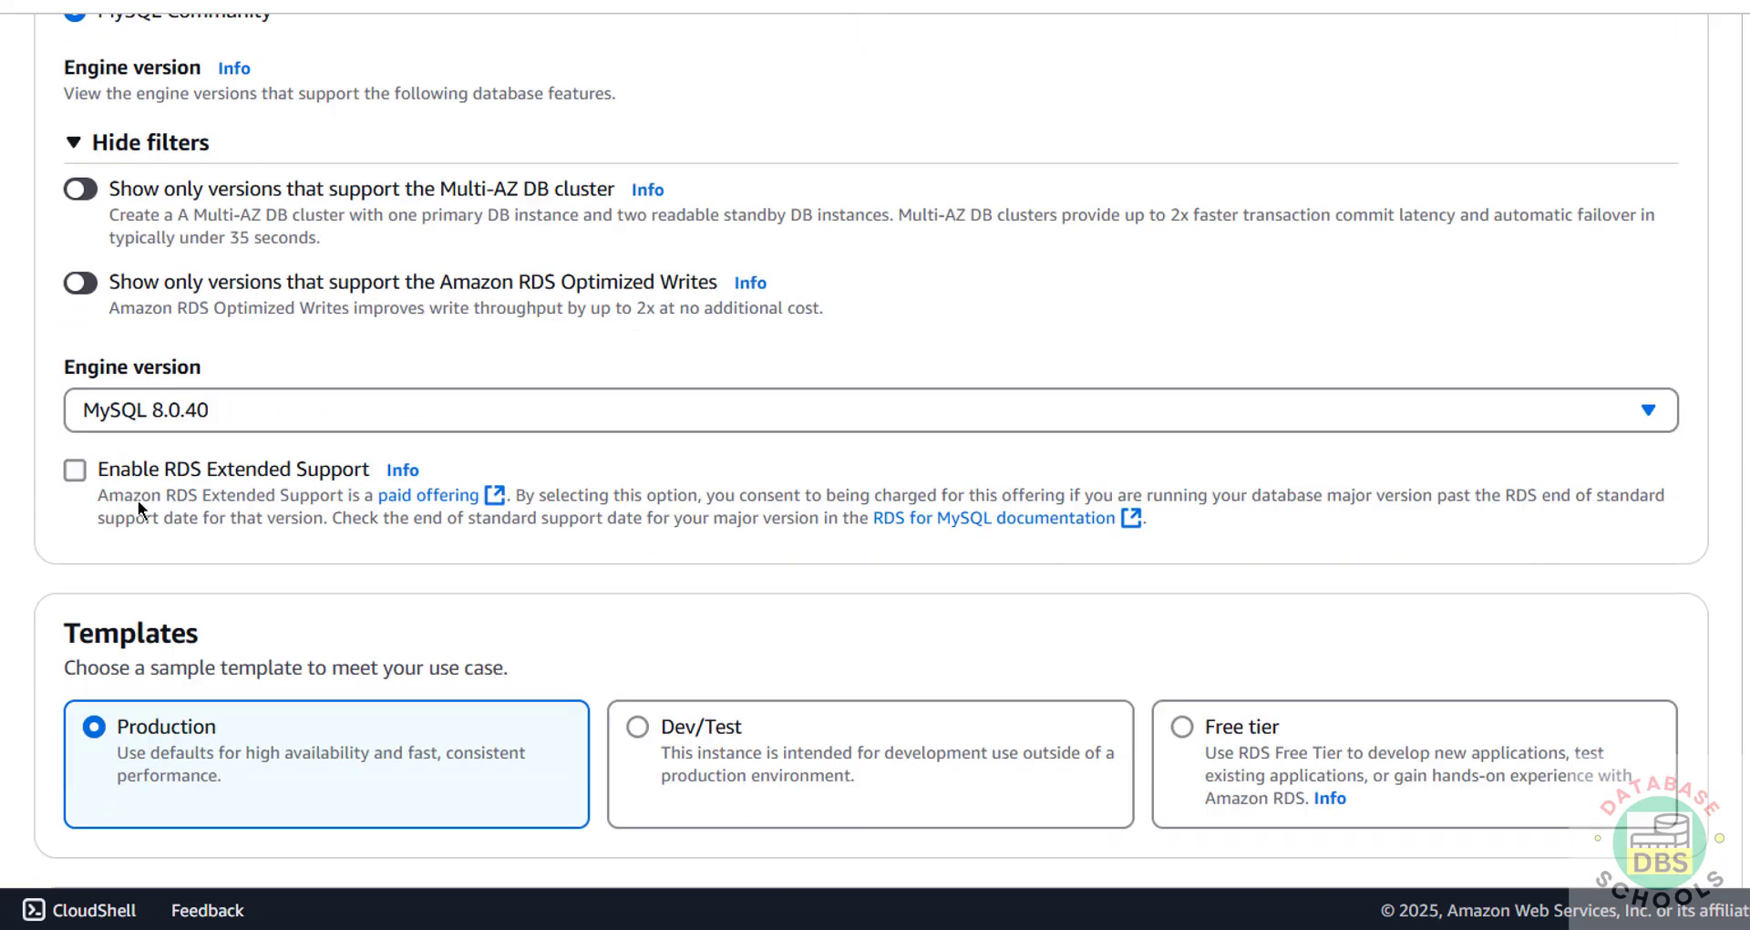
click(230, 420)
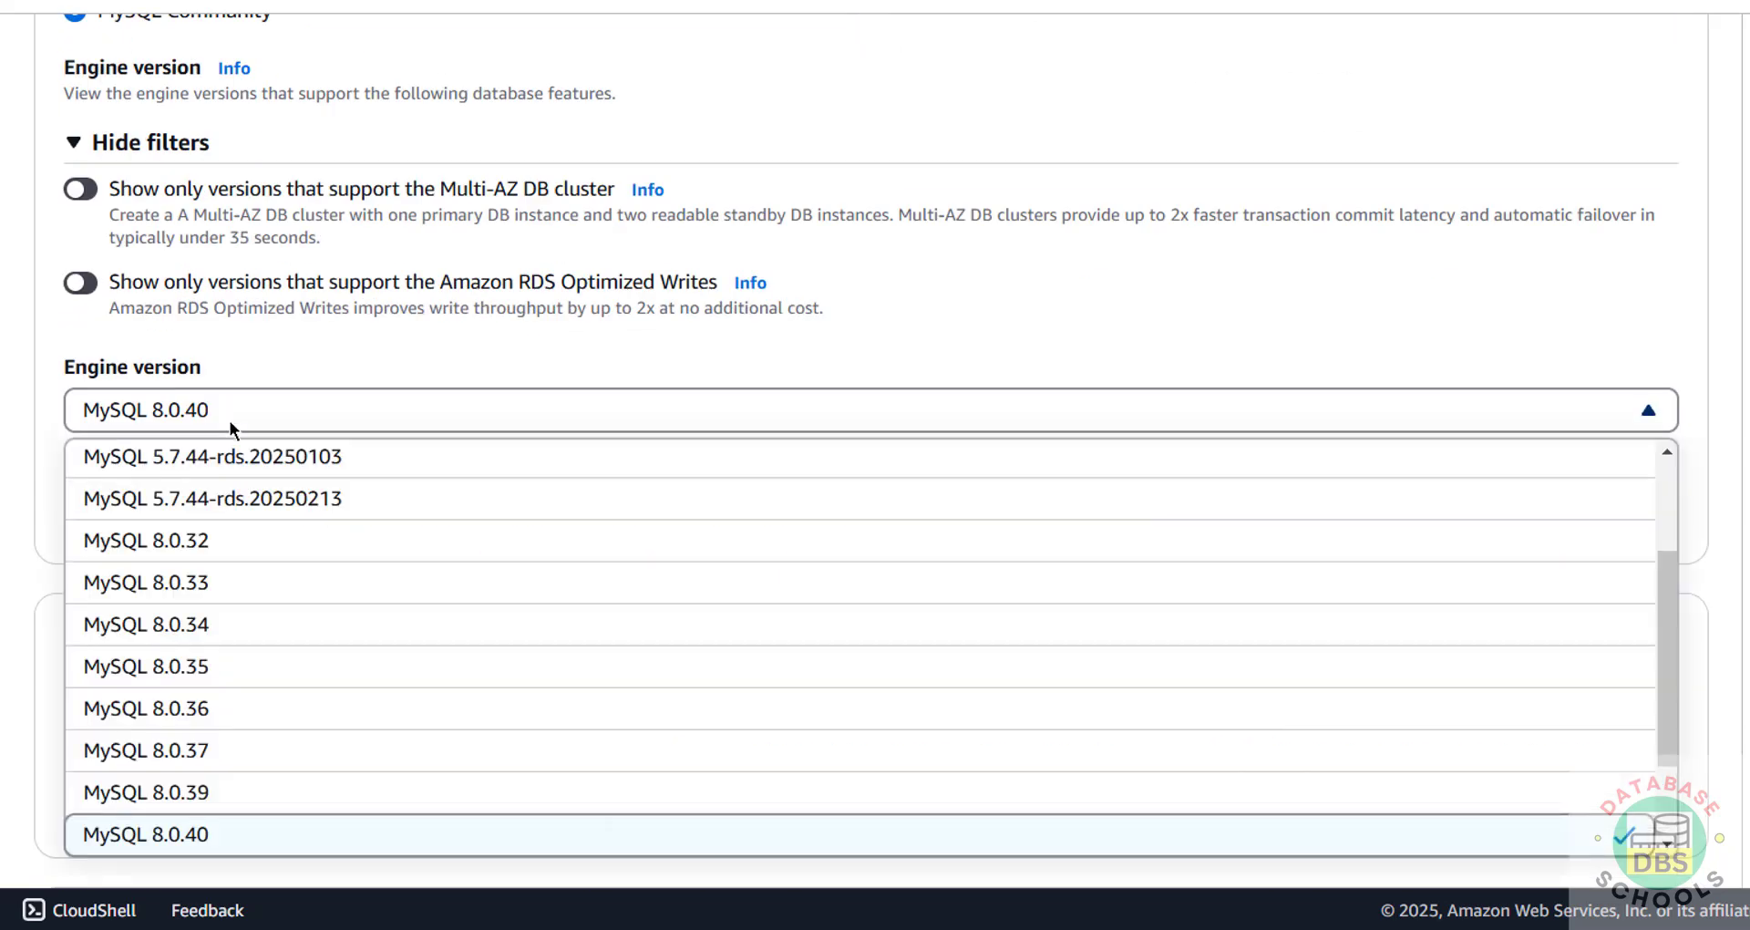
scroll(290, 528, down, 2)
scroll(289, 529, down, 2)
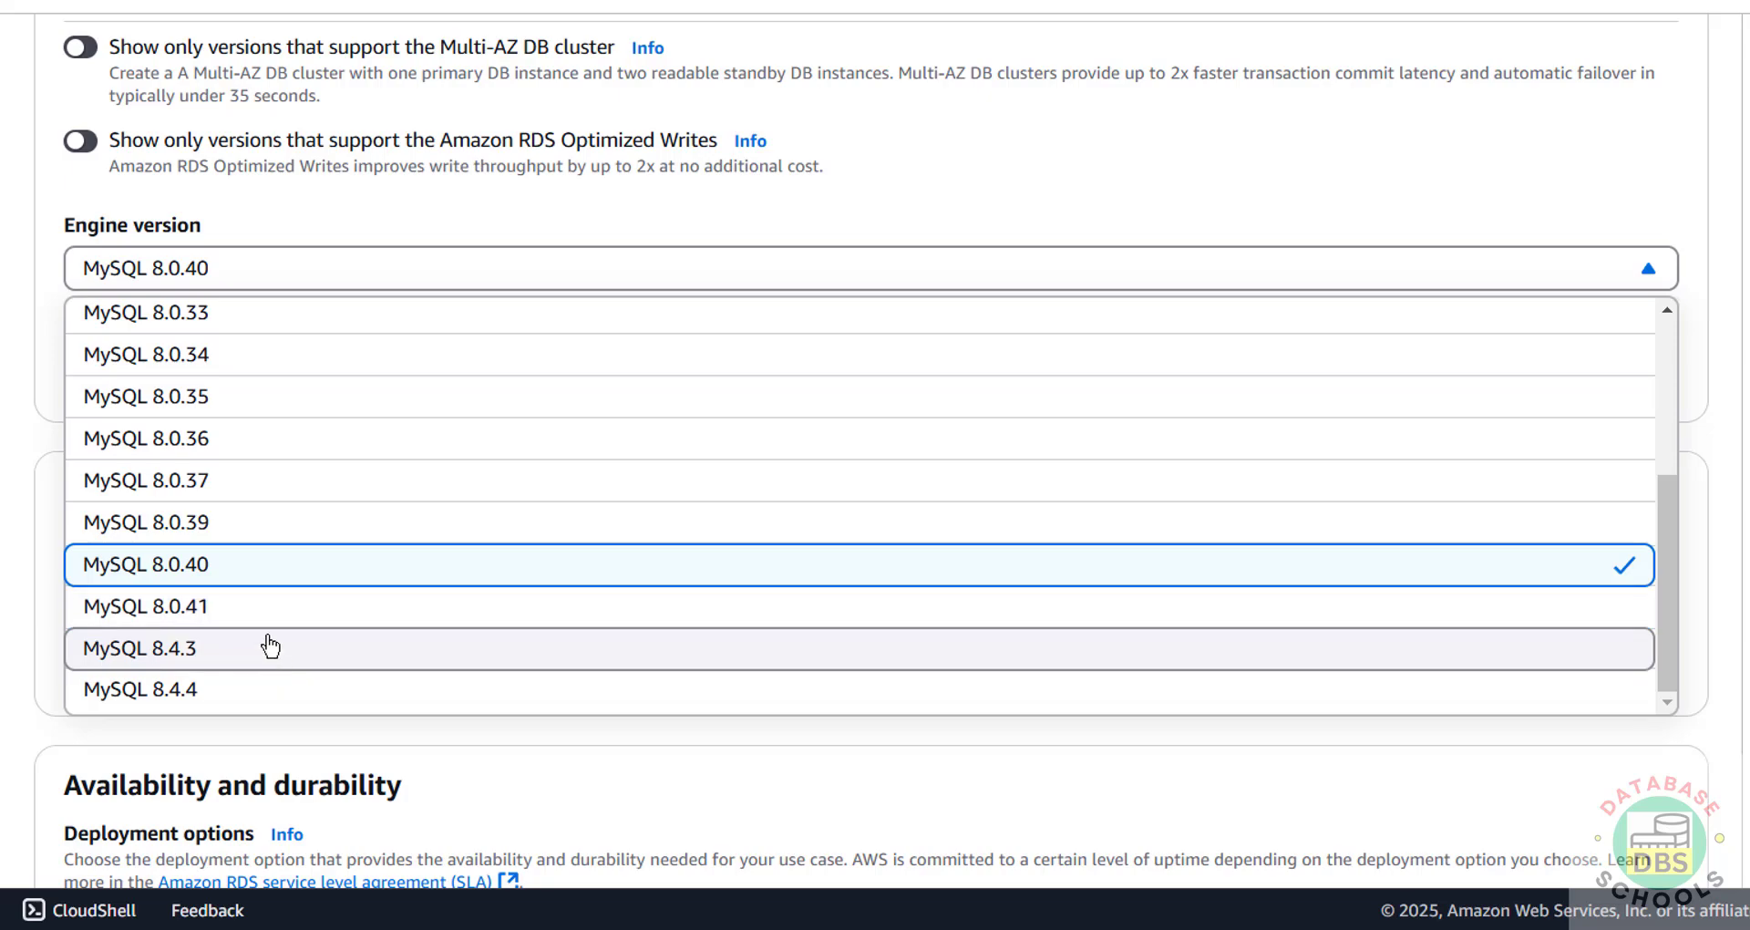
scroll(292, 620, up, 4)
scroll(324, 527, down, 8)
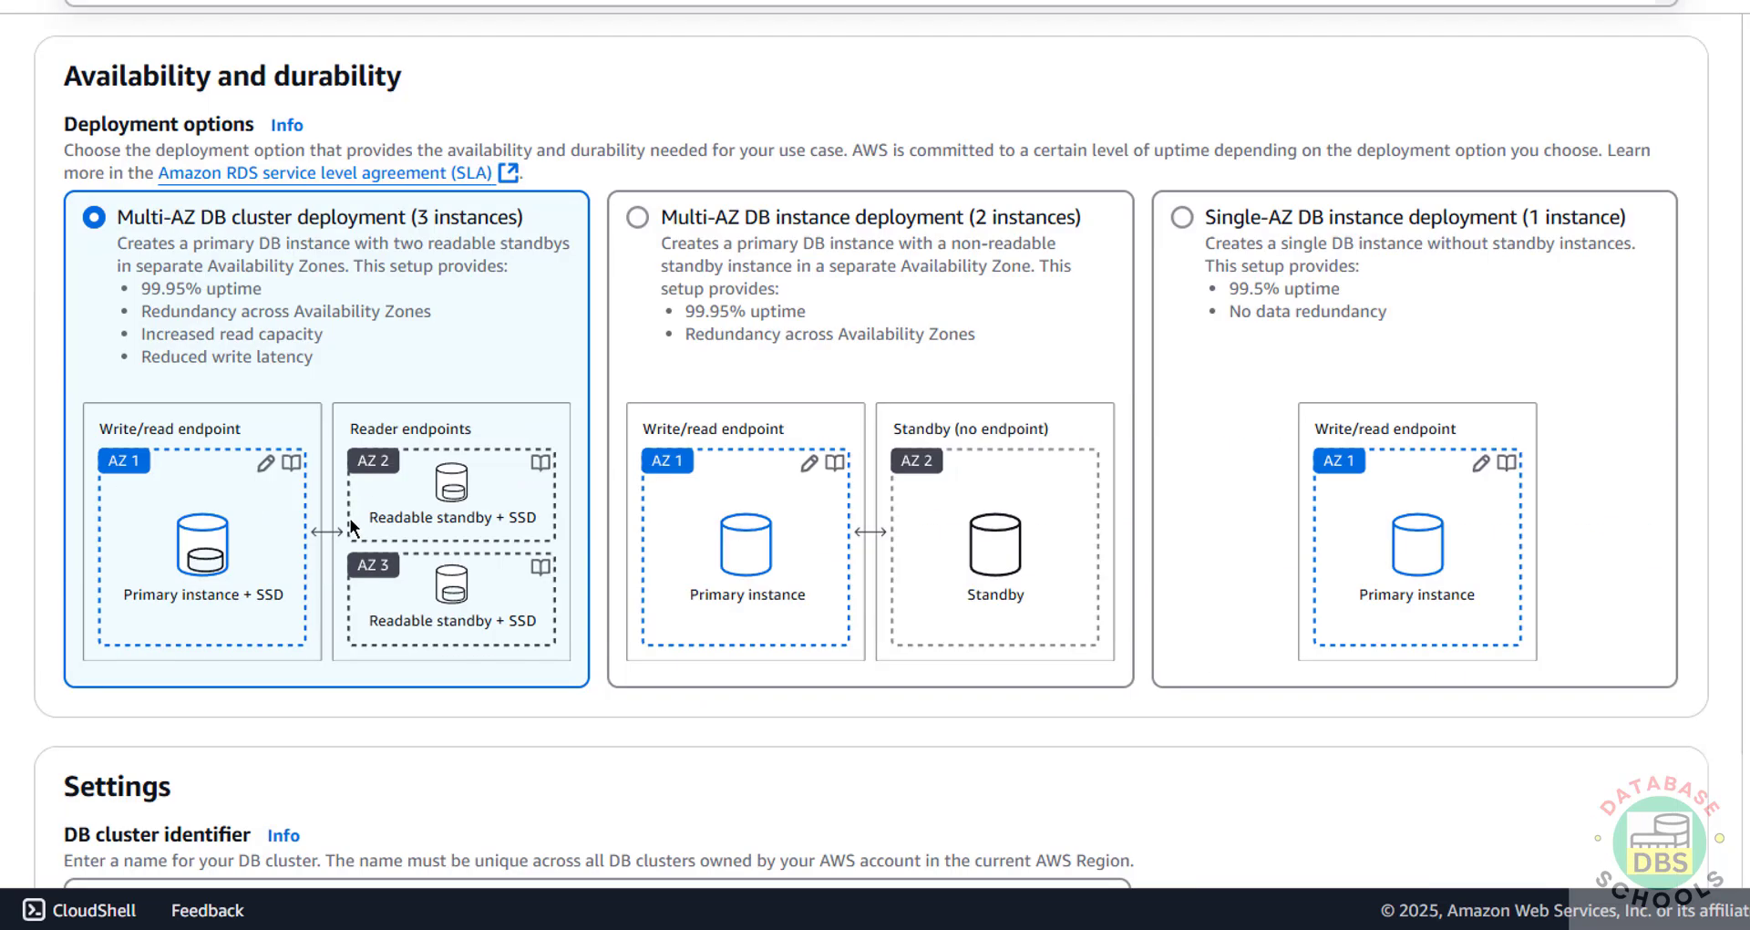
scroll(347, 396, up, 5)
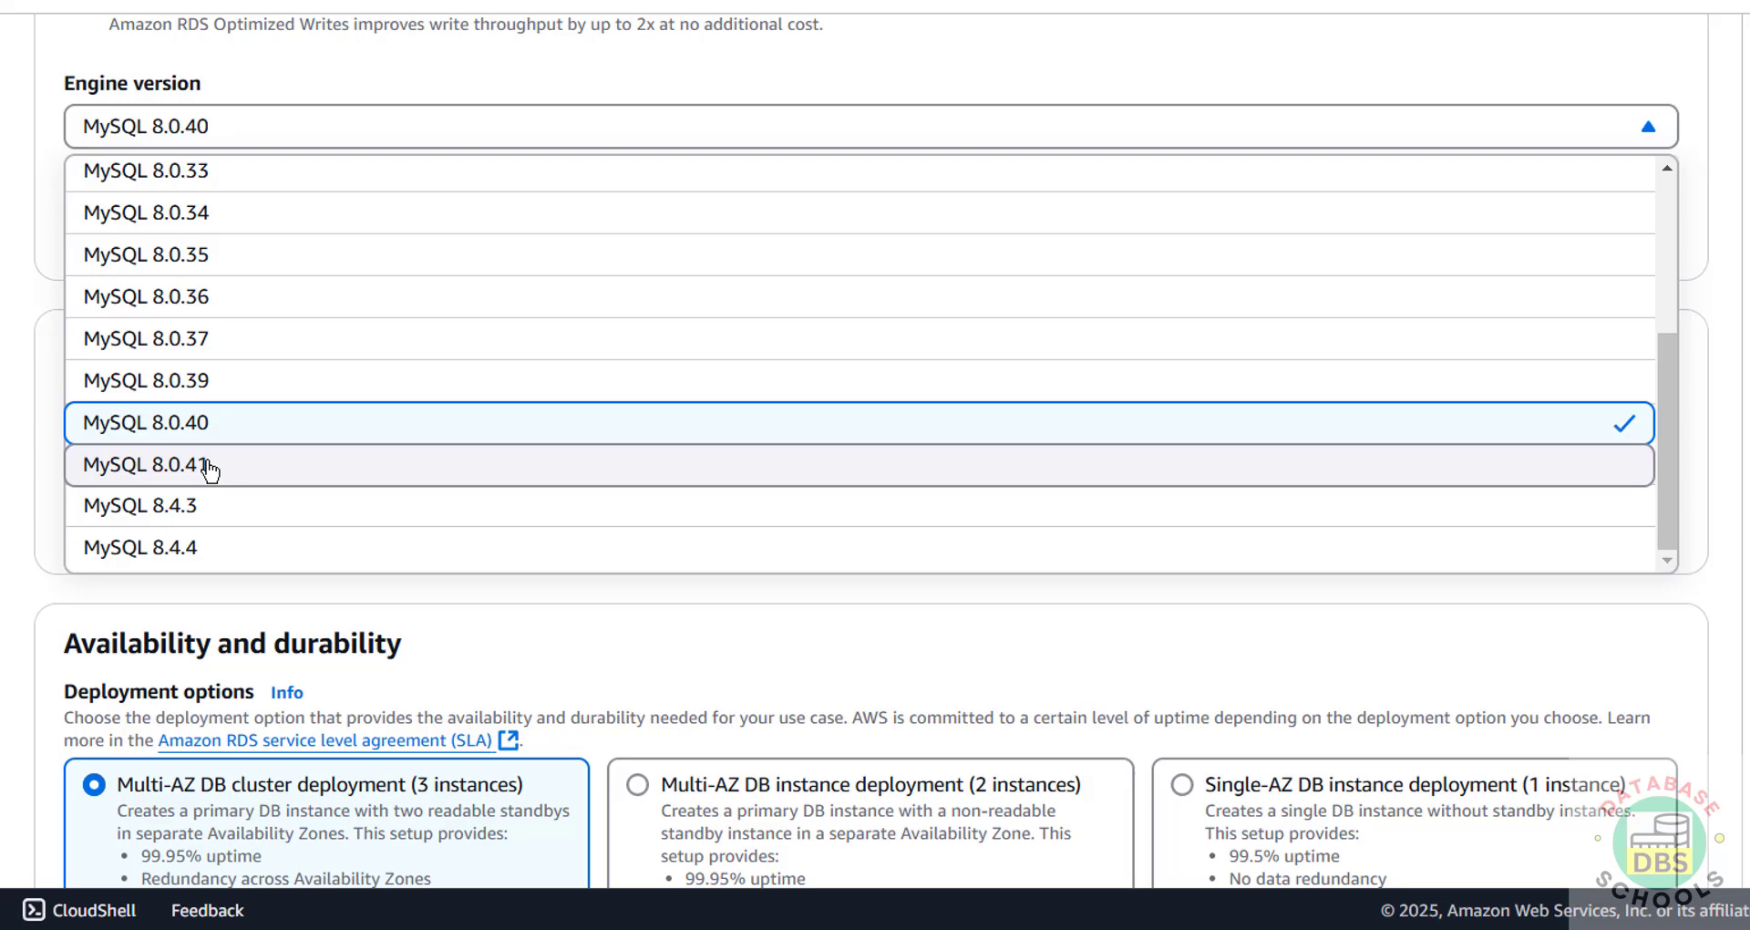
click(210, 466)
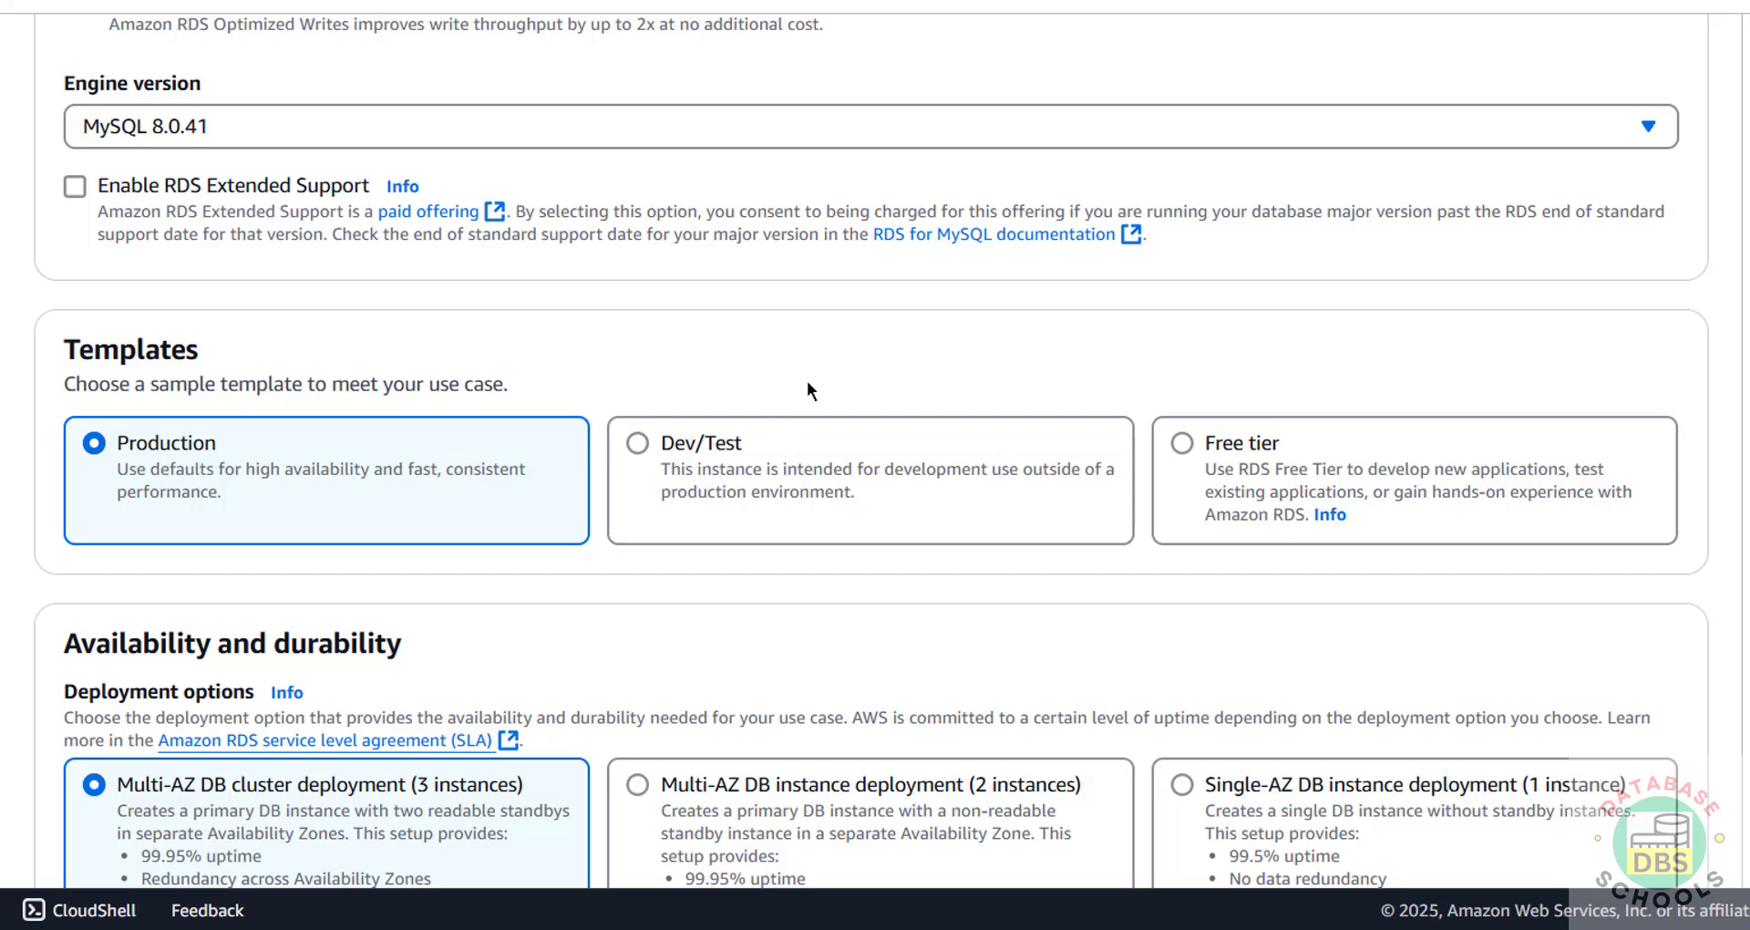
Step: Select the Free tier template and scroll down to the Settings section
click(1183, 444)
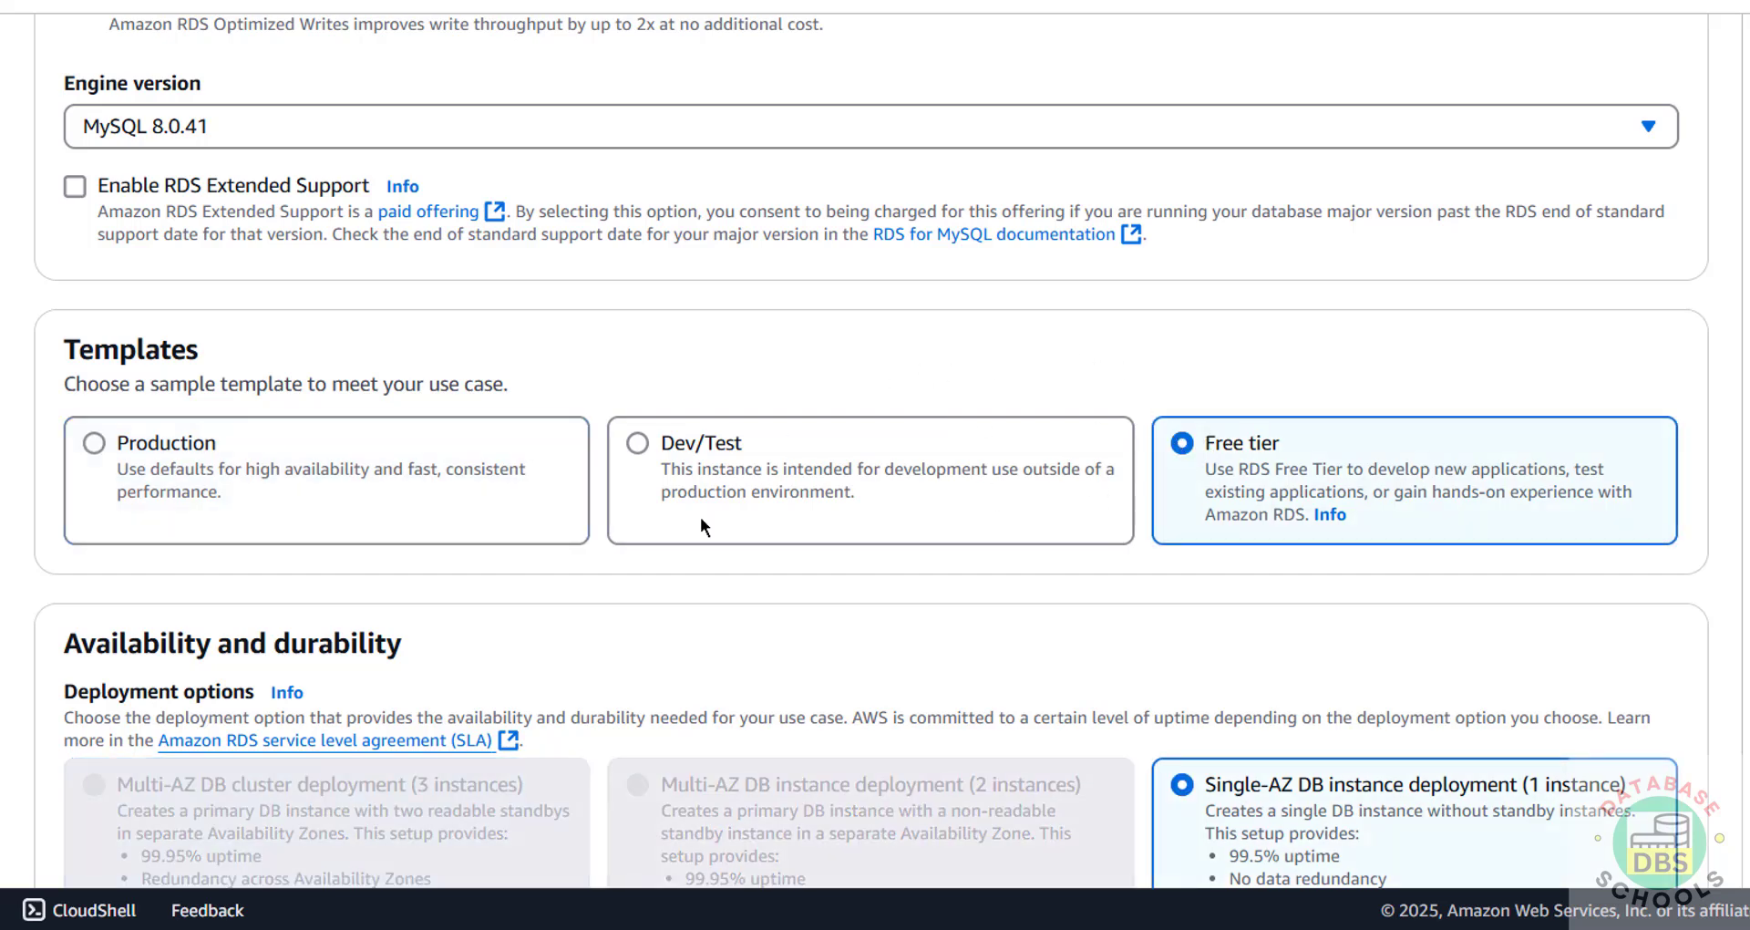
scroll(700, 517, down, 2)
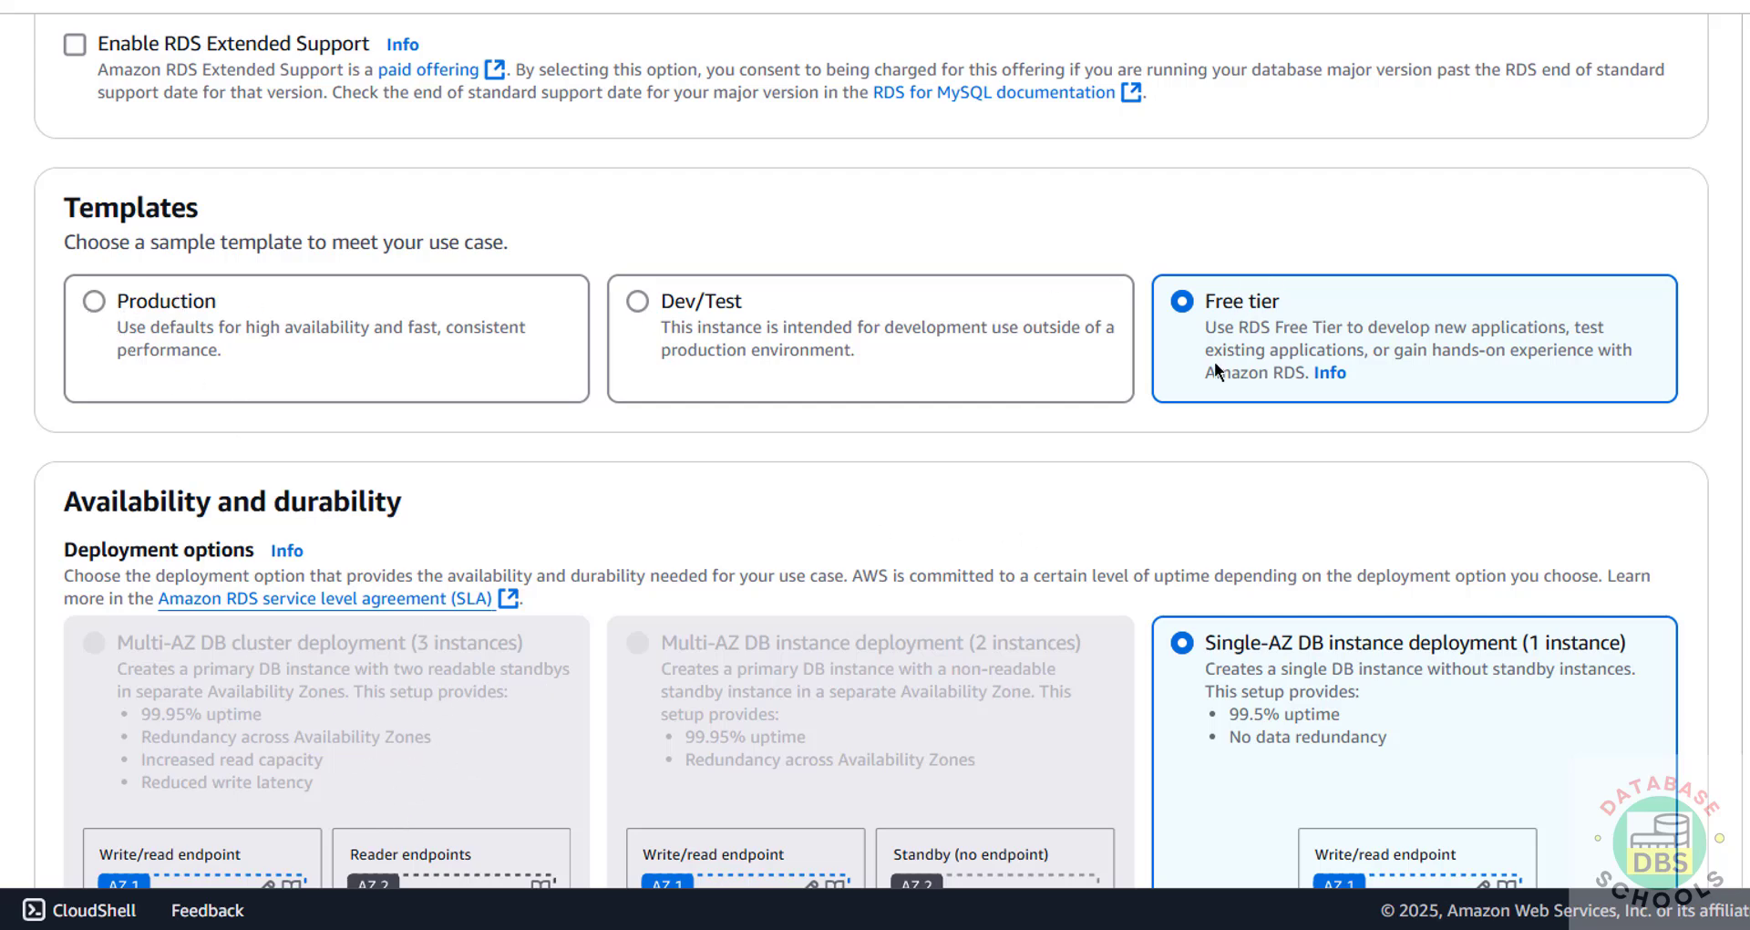
scroll(1070, 527, down, 4)
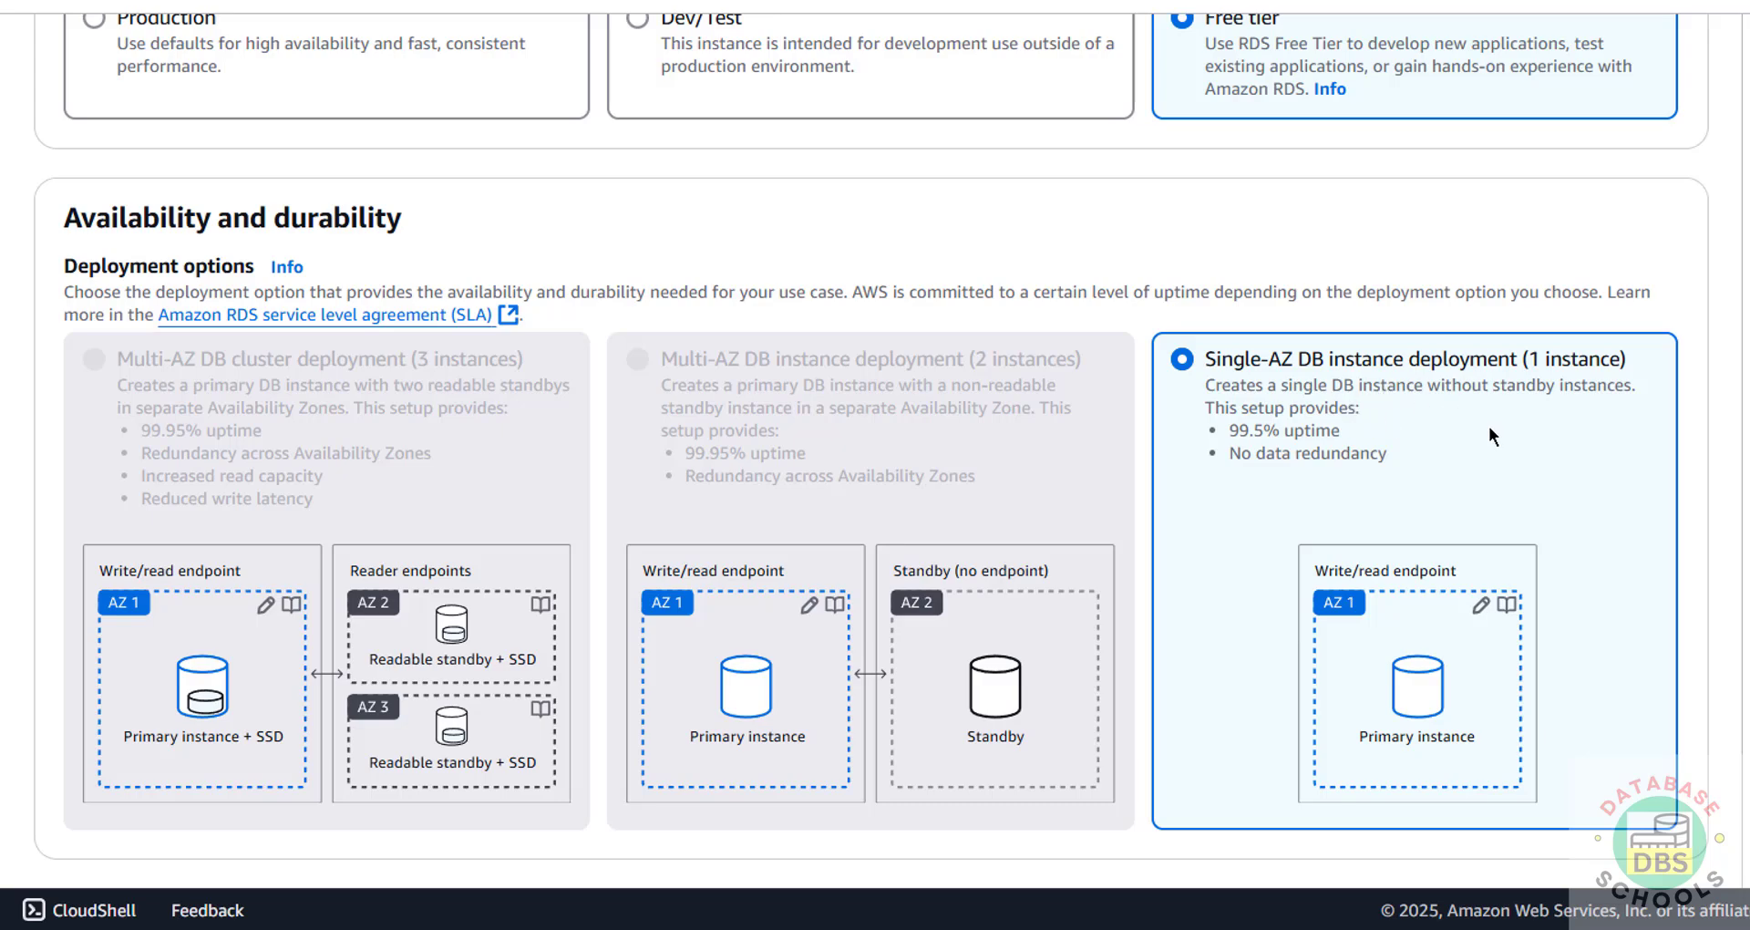
scroll(1489, 435, down, 10)
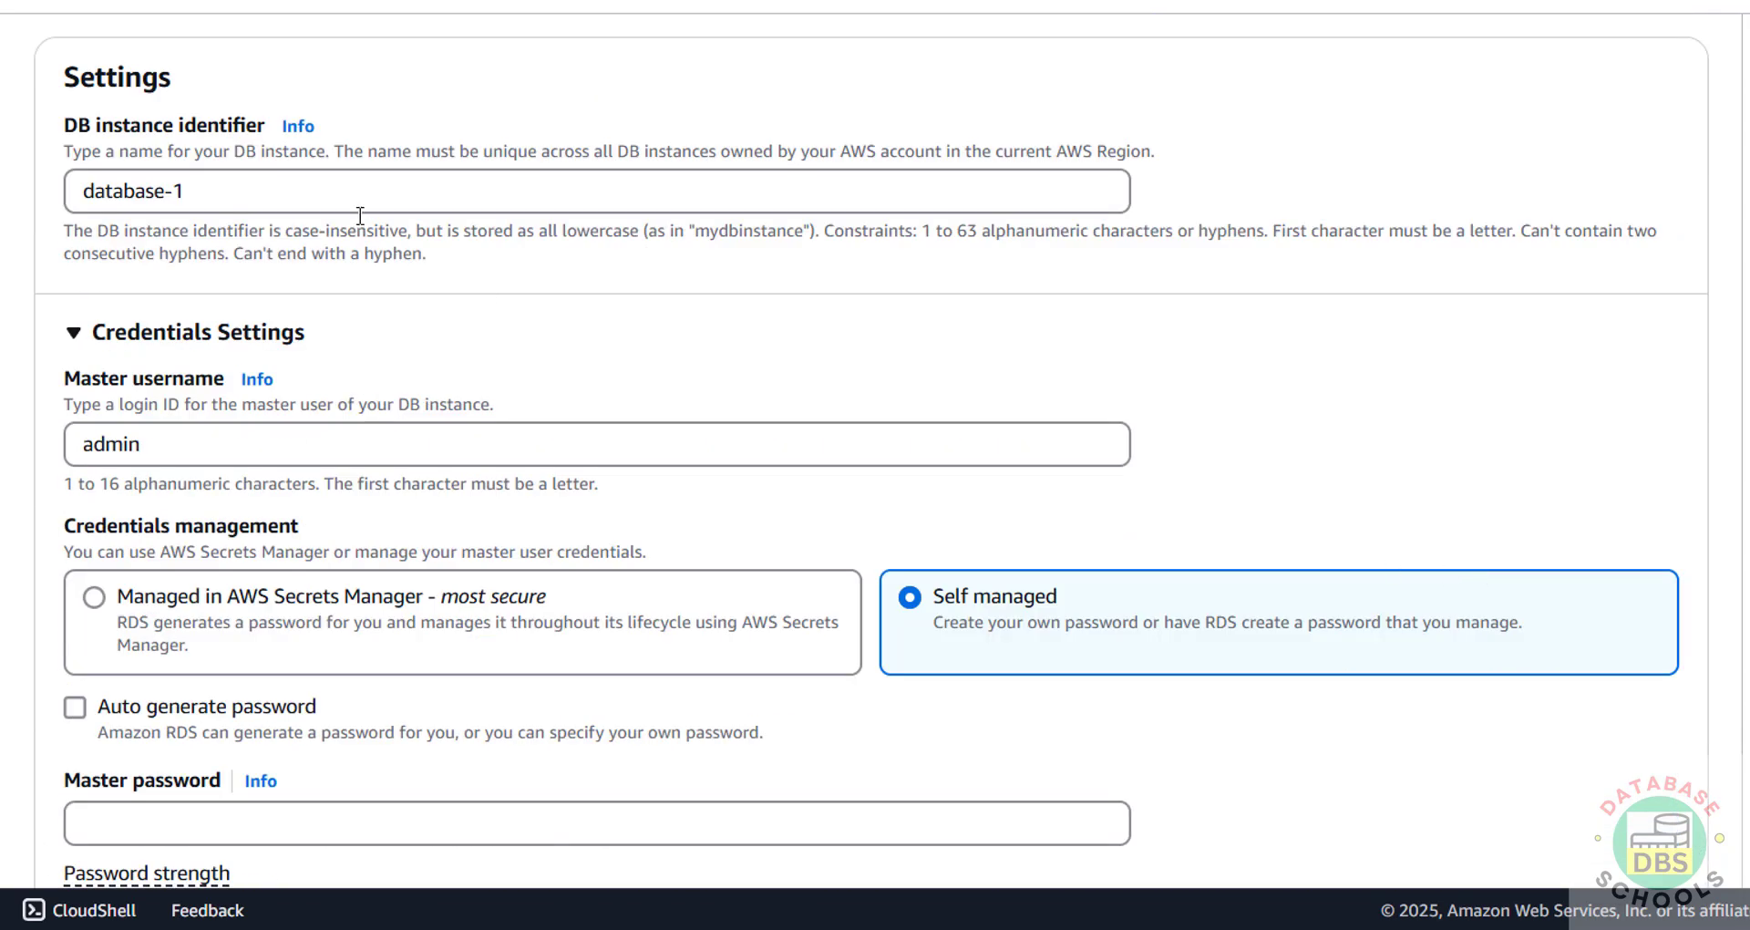
Step: Rename the DB instance identifier to rdsmysql8041, keeping admin as master username
drag(270, 204, 28, 198)
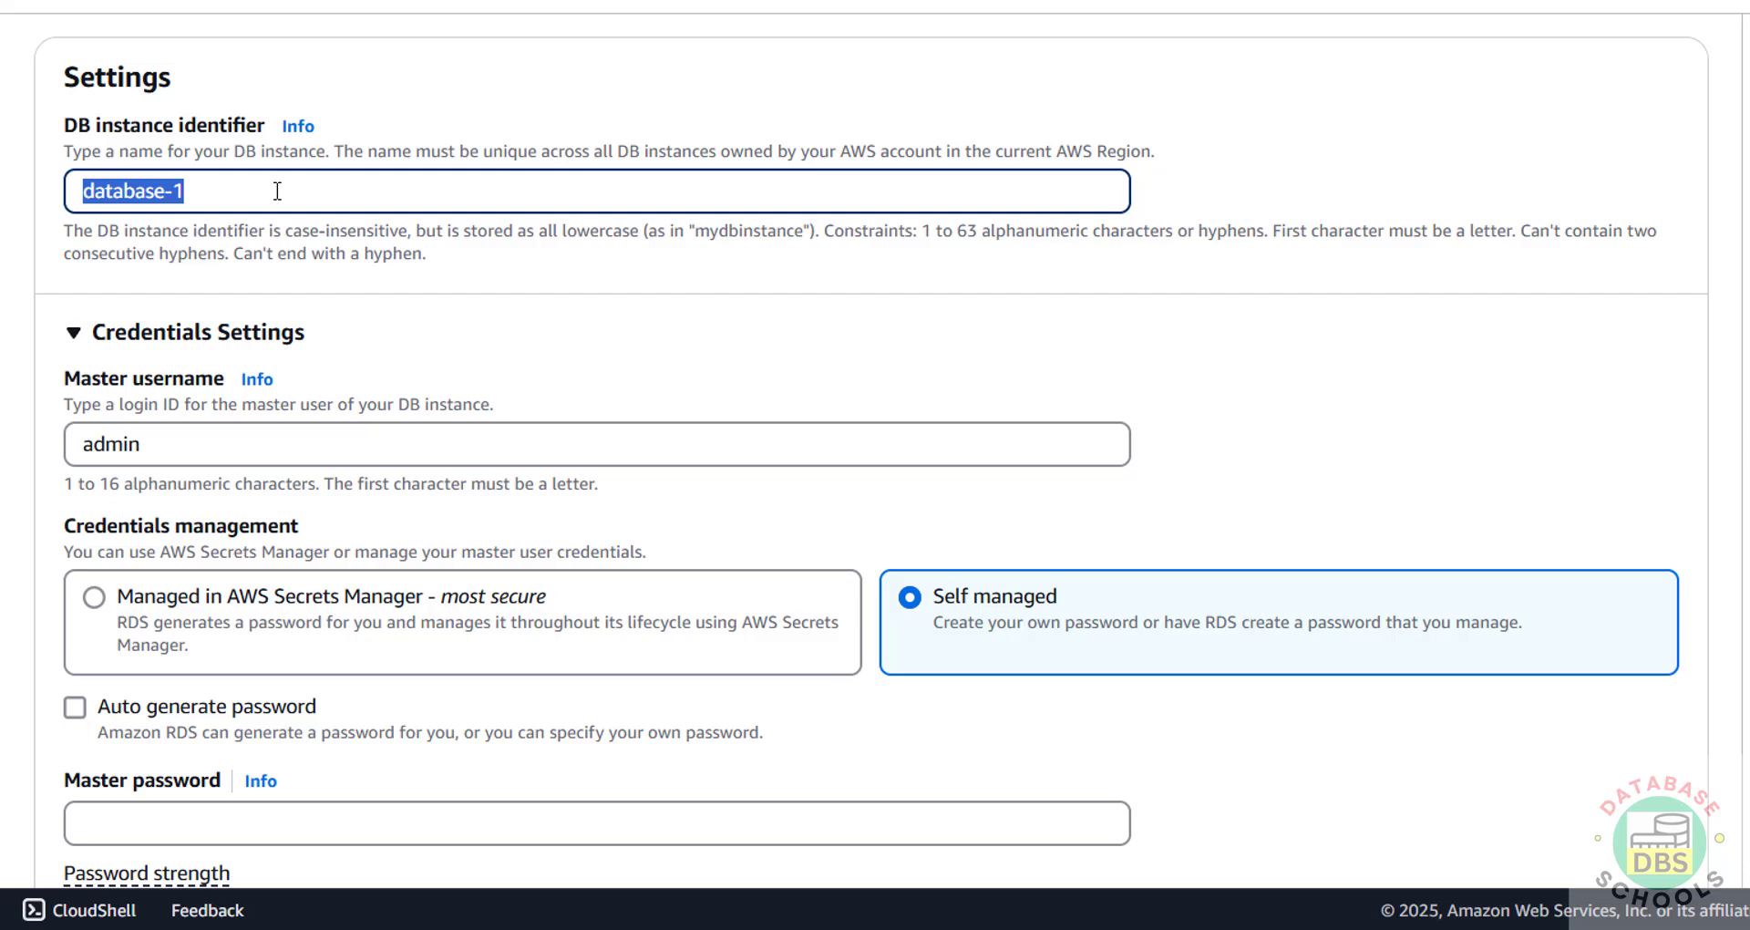
text(rdsmysq)
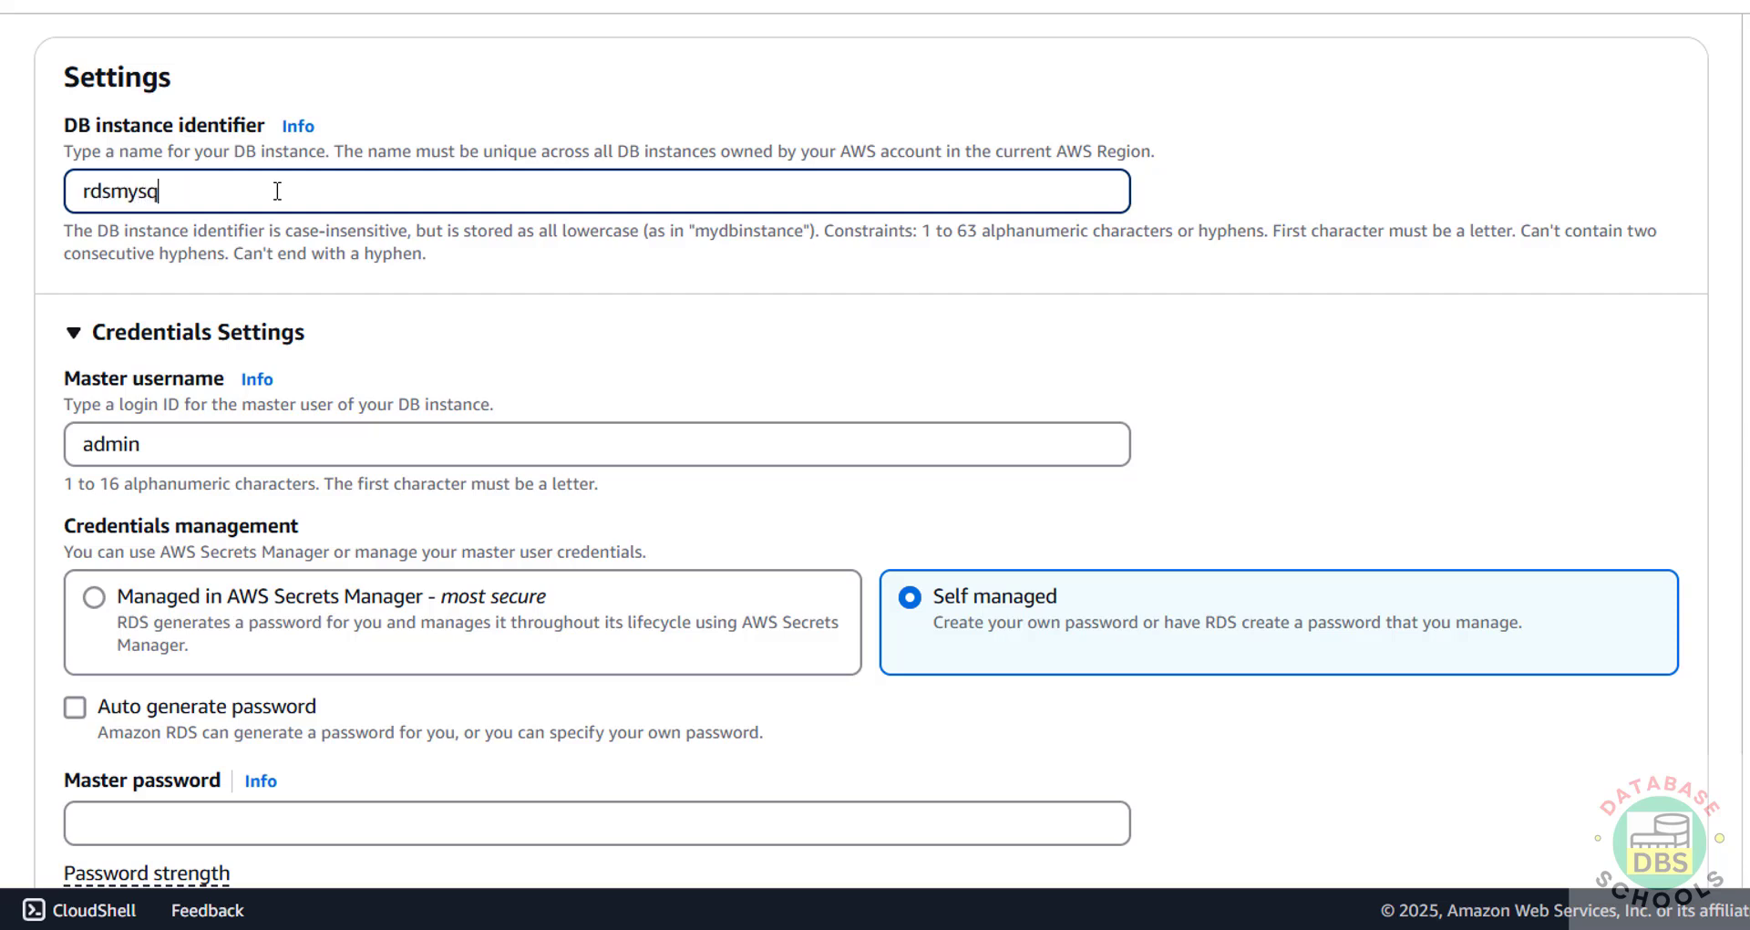
text(l8041)
double_click(202, 443)
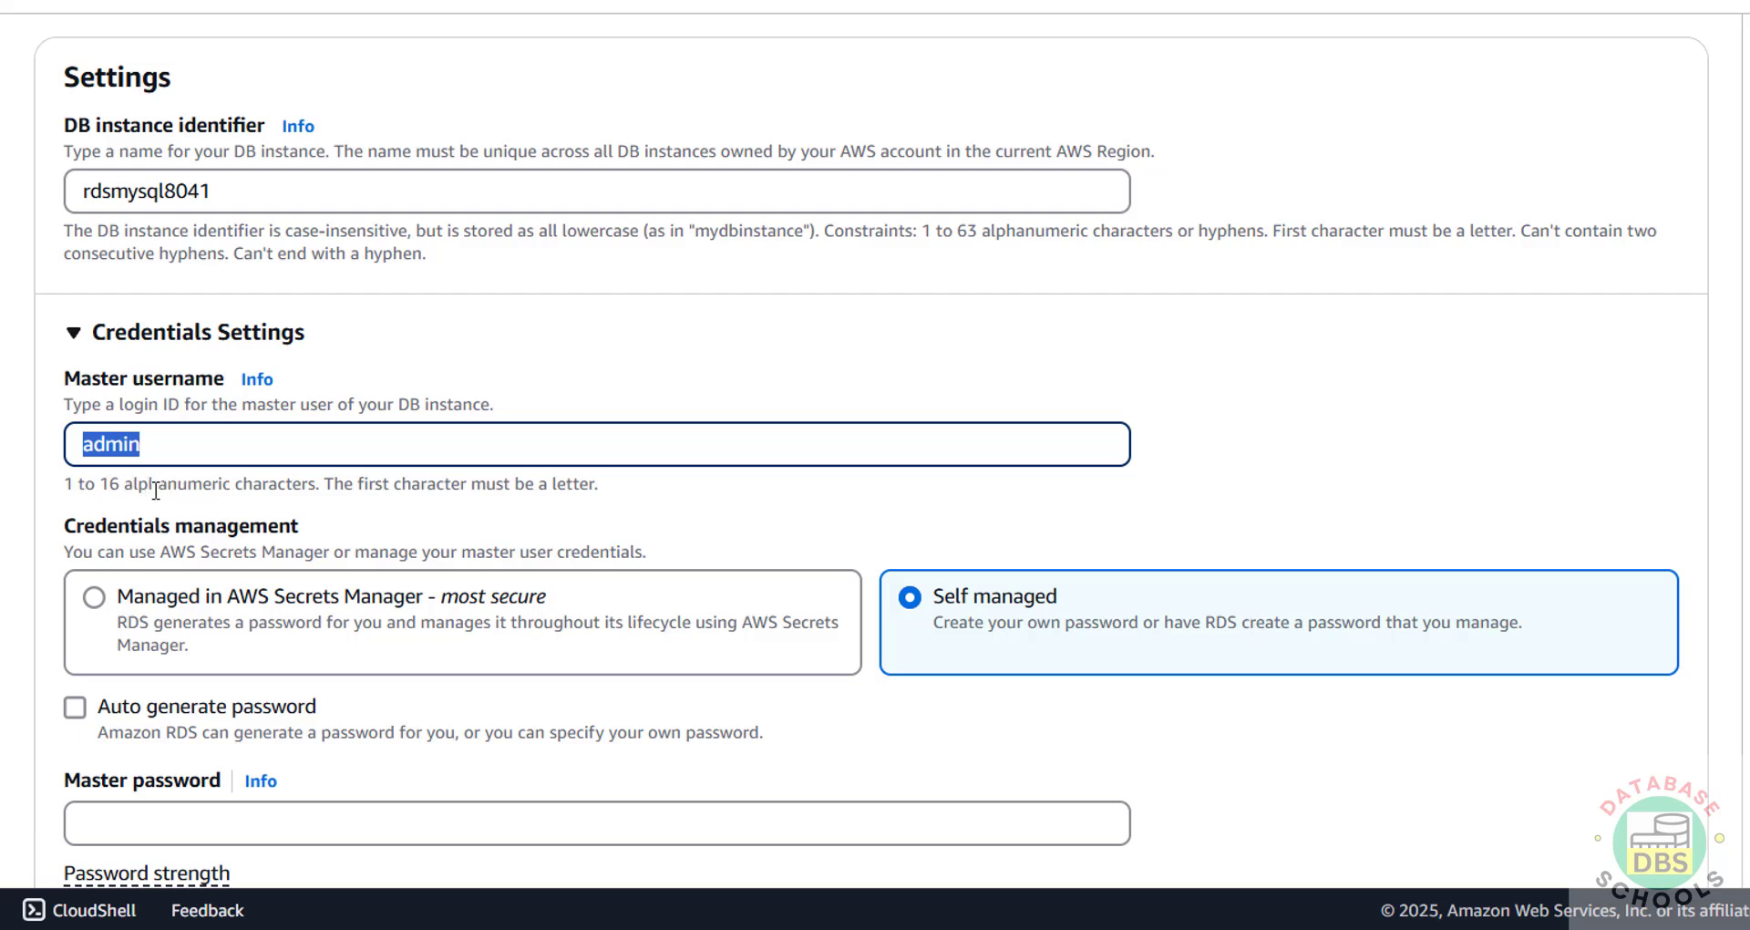
click(205, 448)
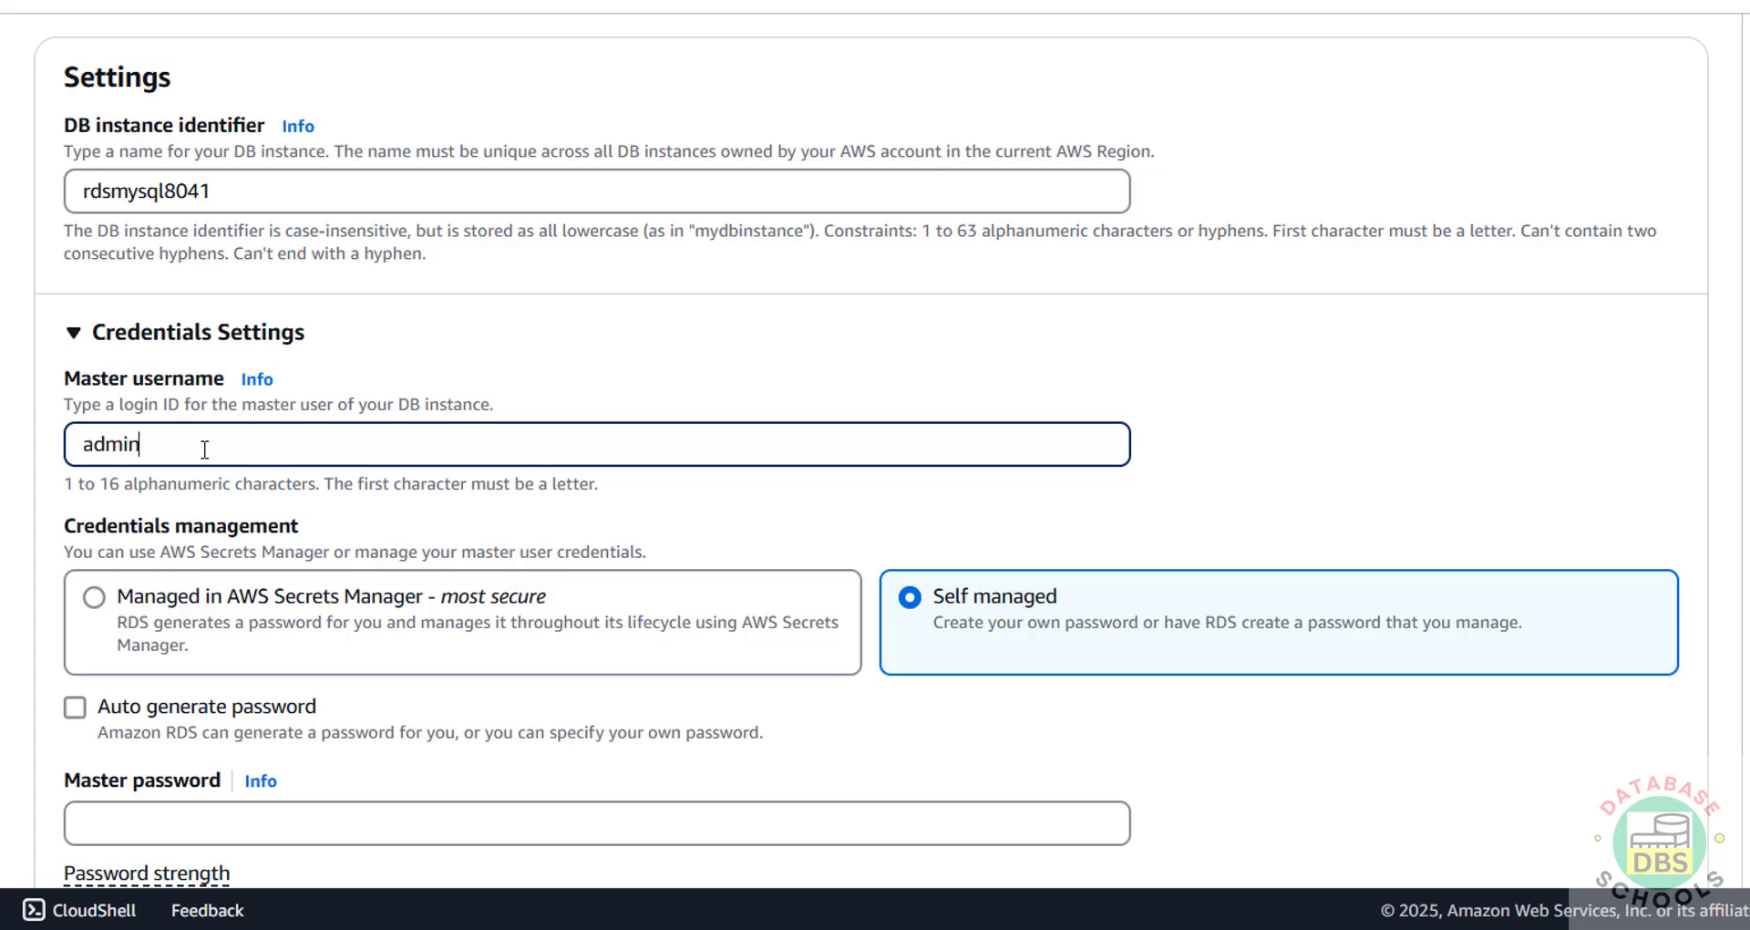
double_click(206, 449)
scroll(273, 473, down, 3)
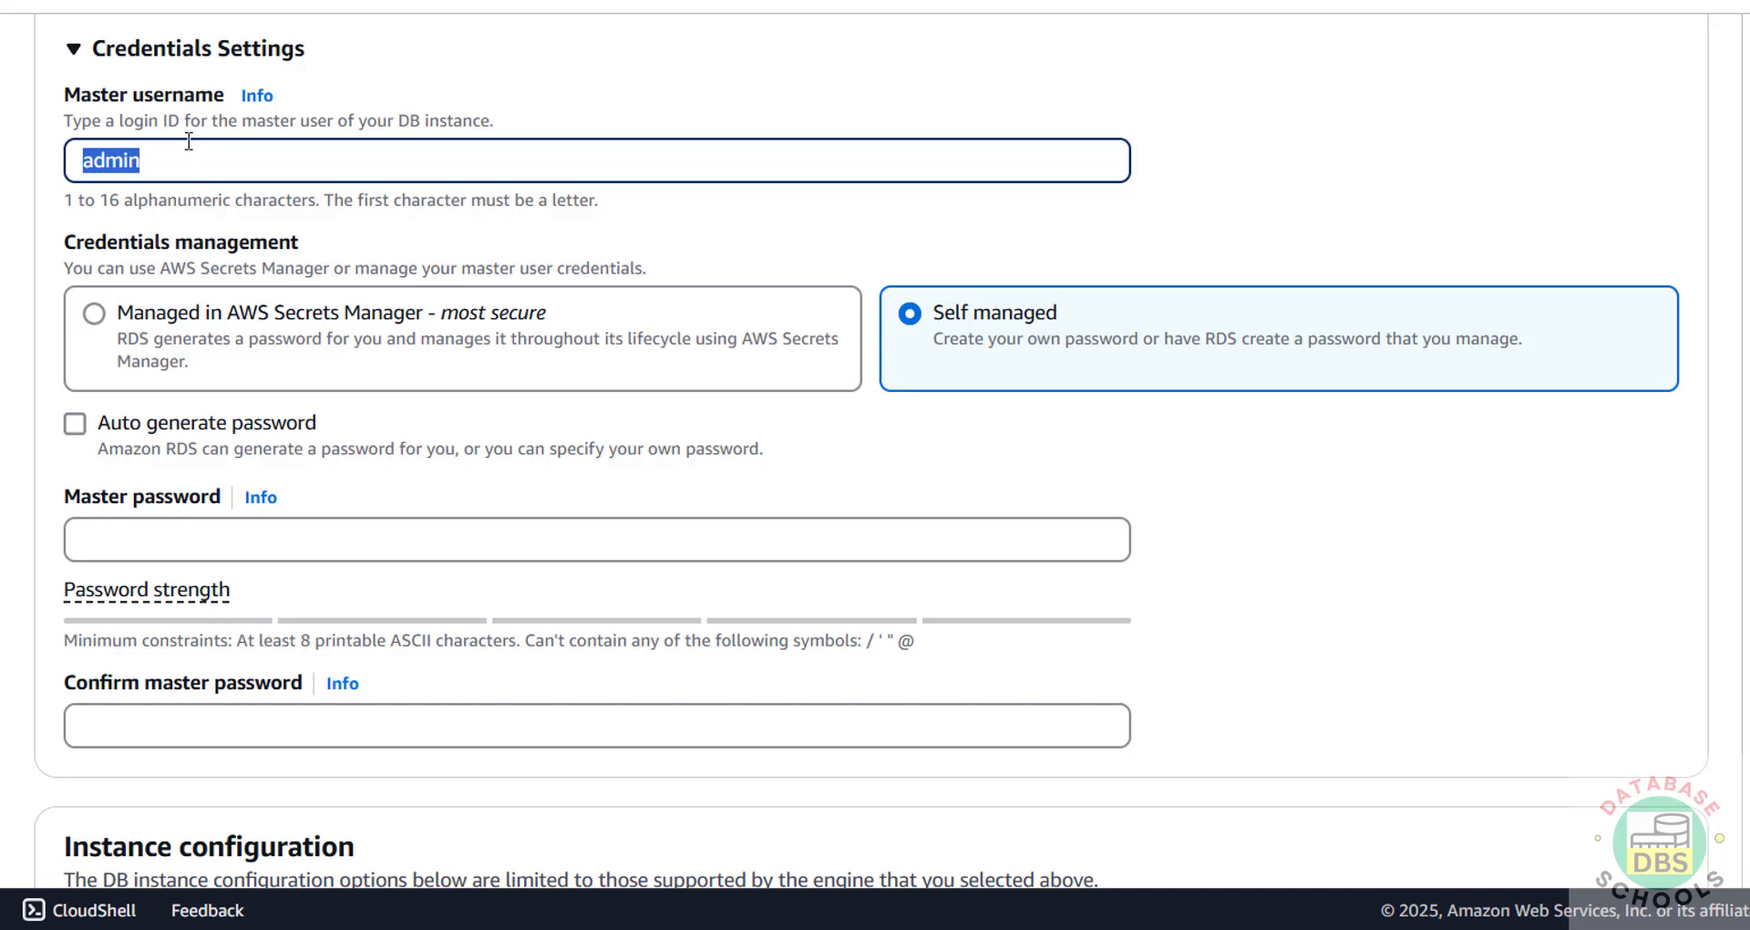
Step: Type the master password and enter it again in Confirm master password
click(121, 538)
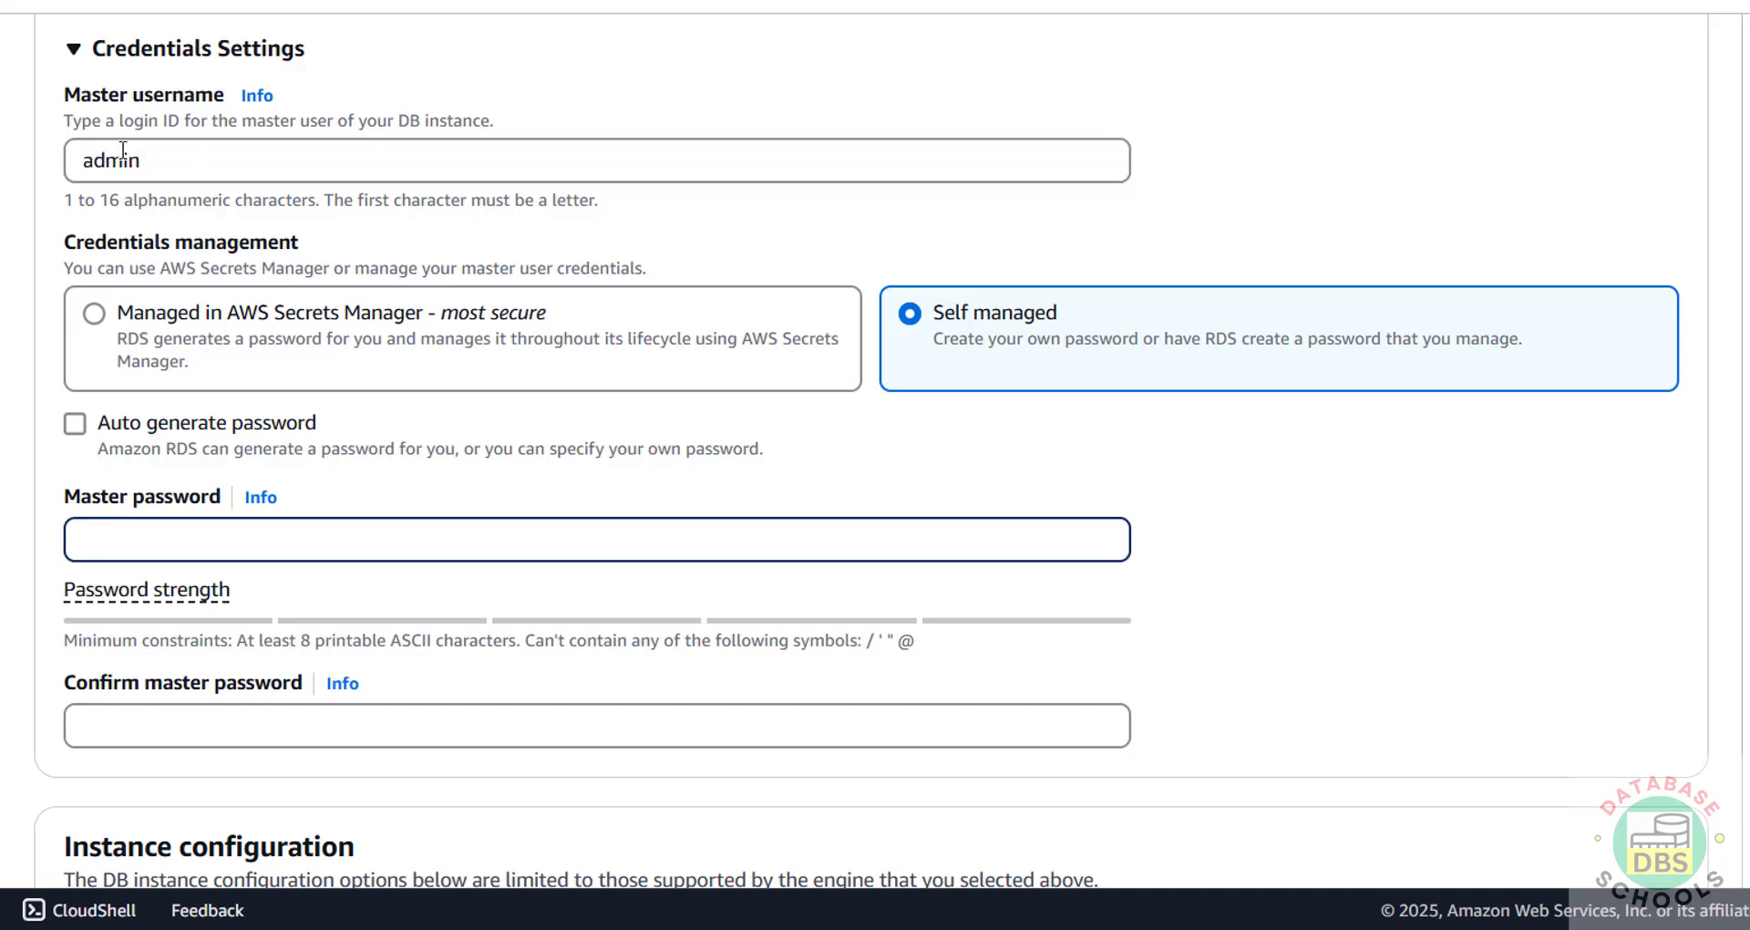
text(ad)
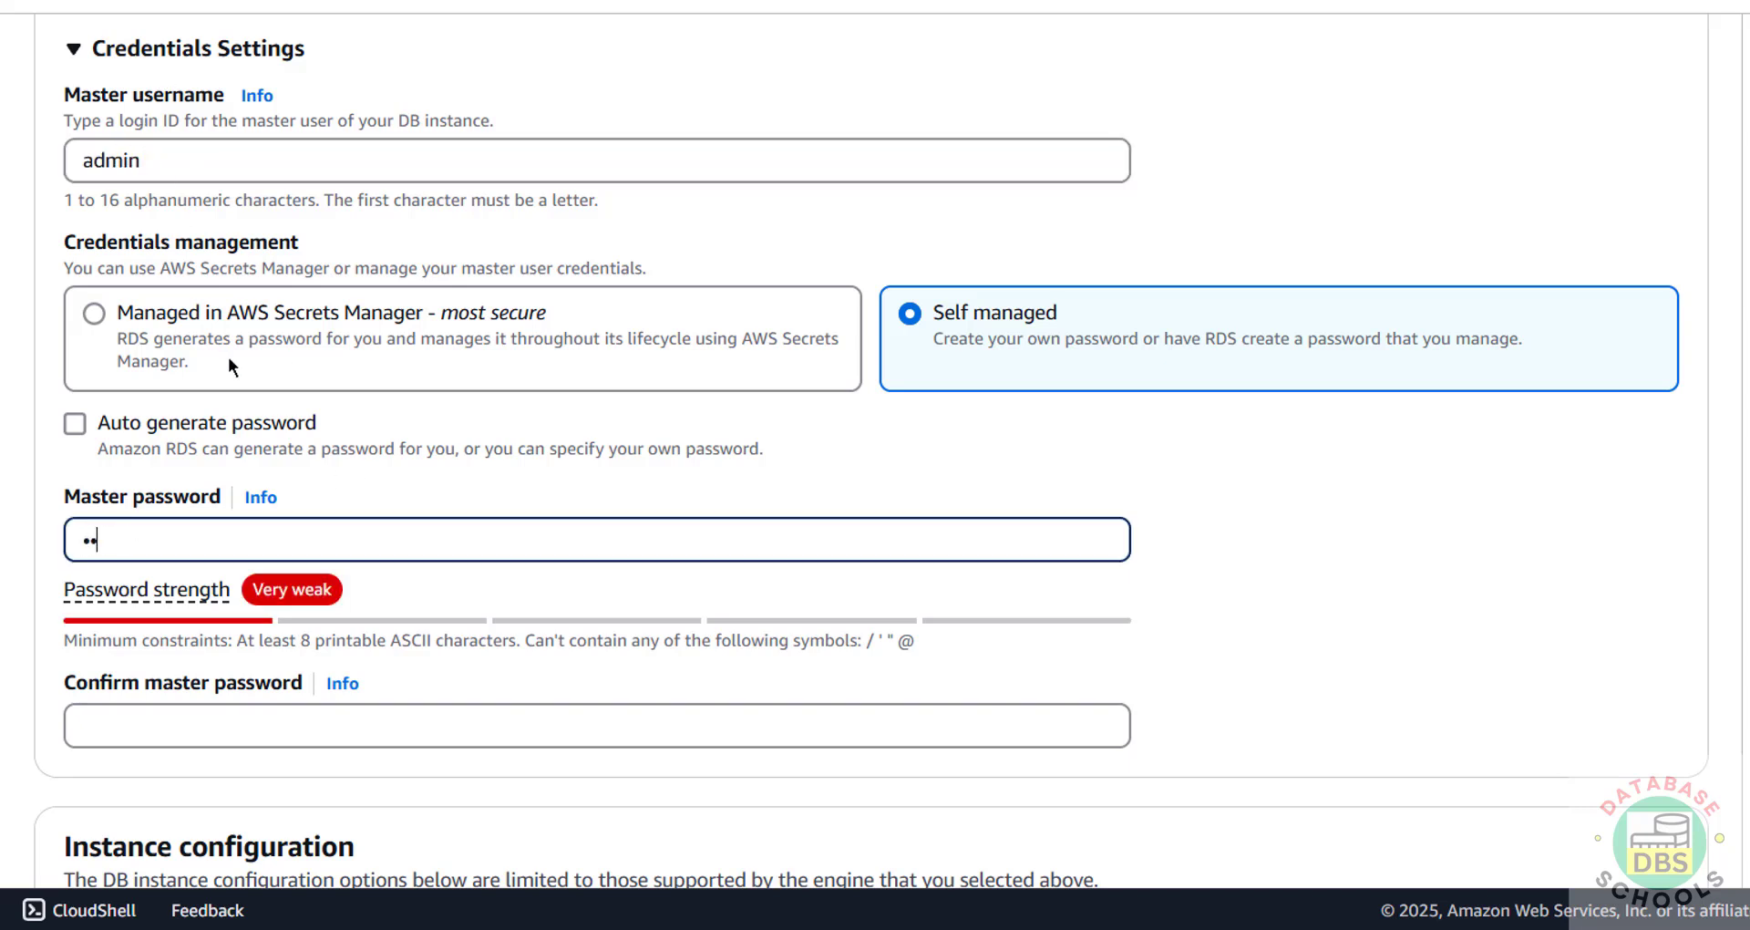
text(min1234)
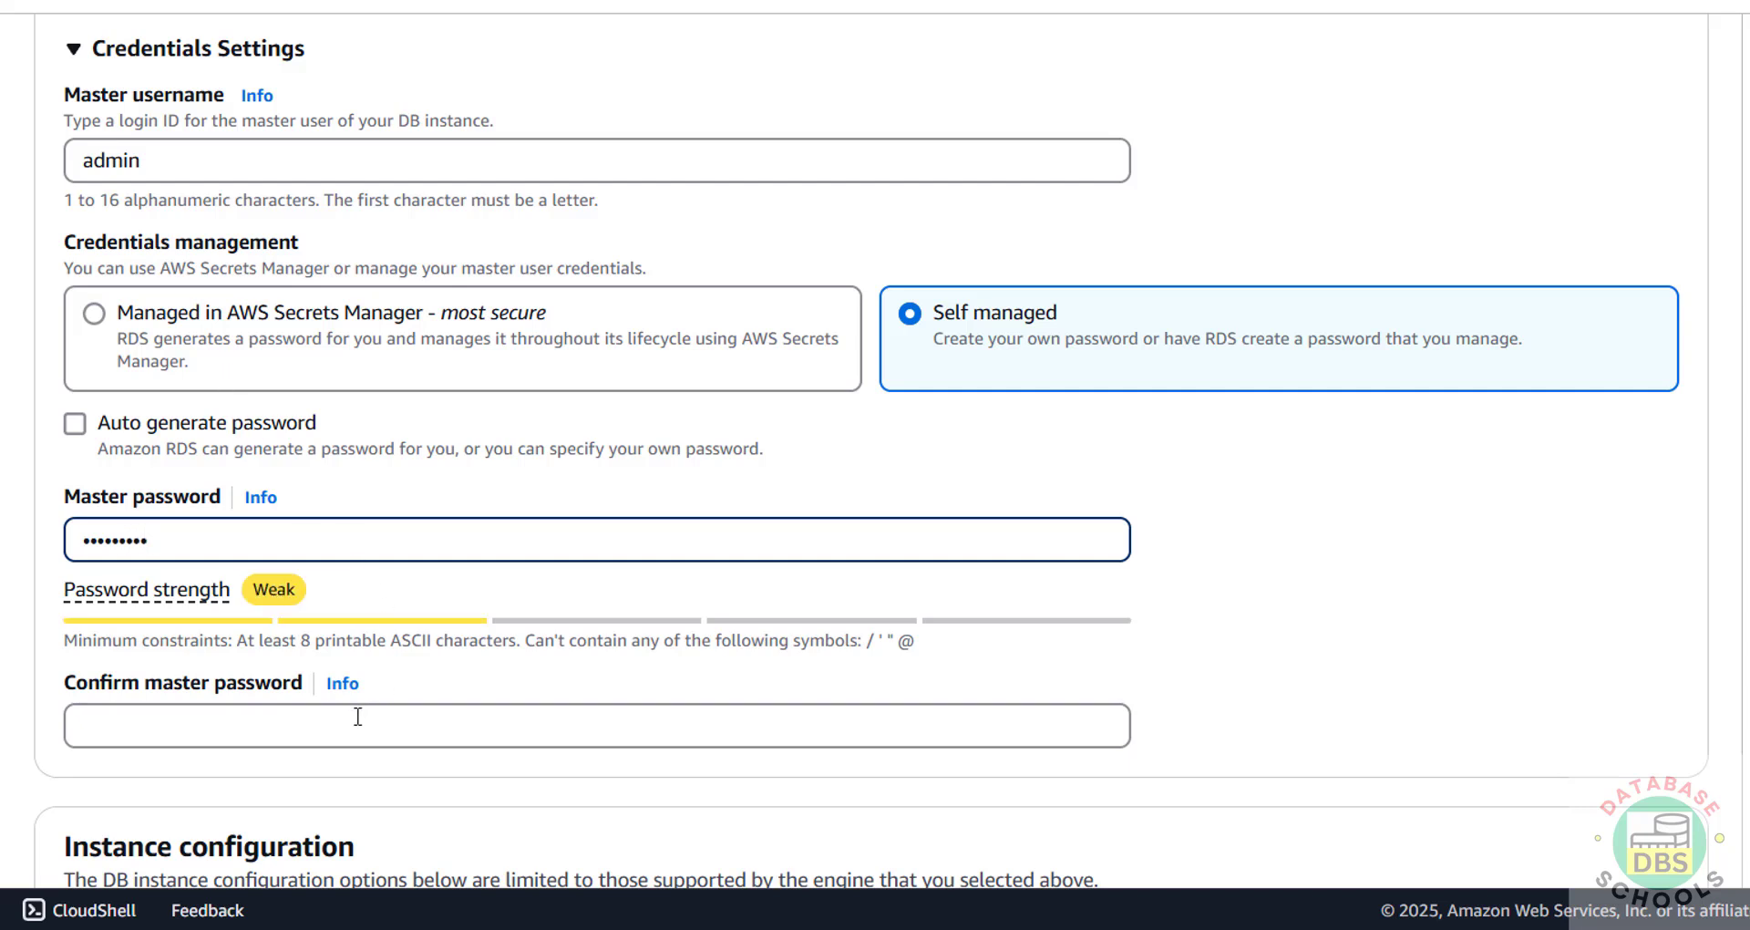
click(359, 716)
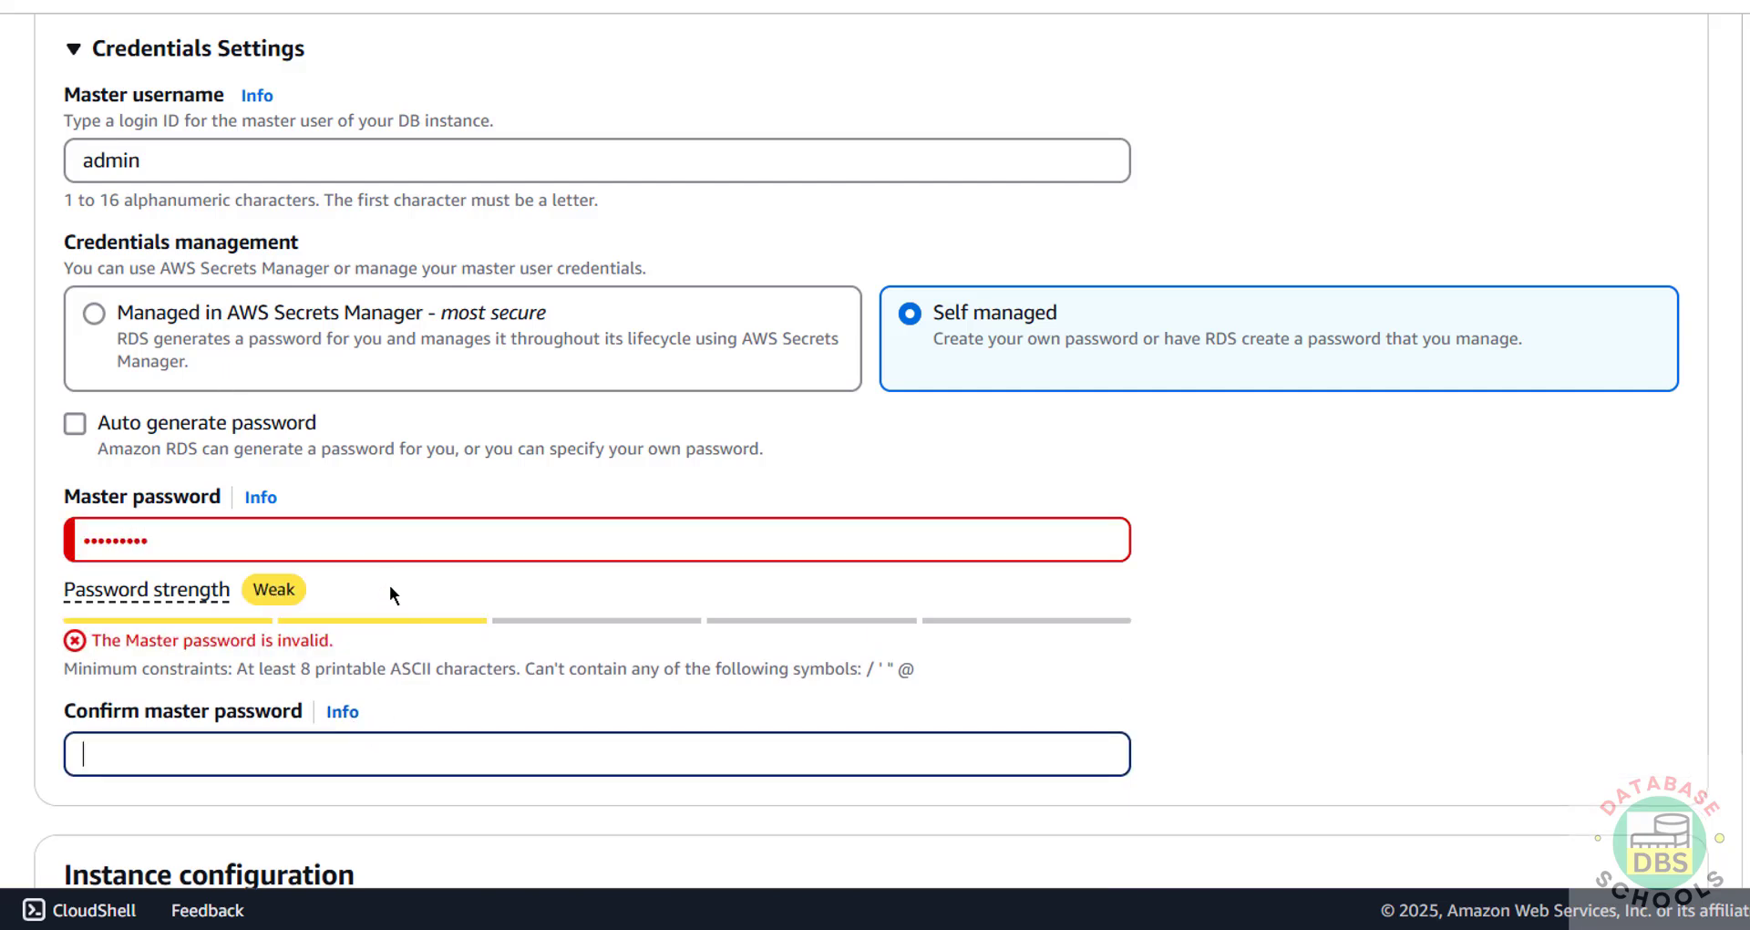
drag(401, 551, 64, 553)
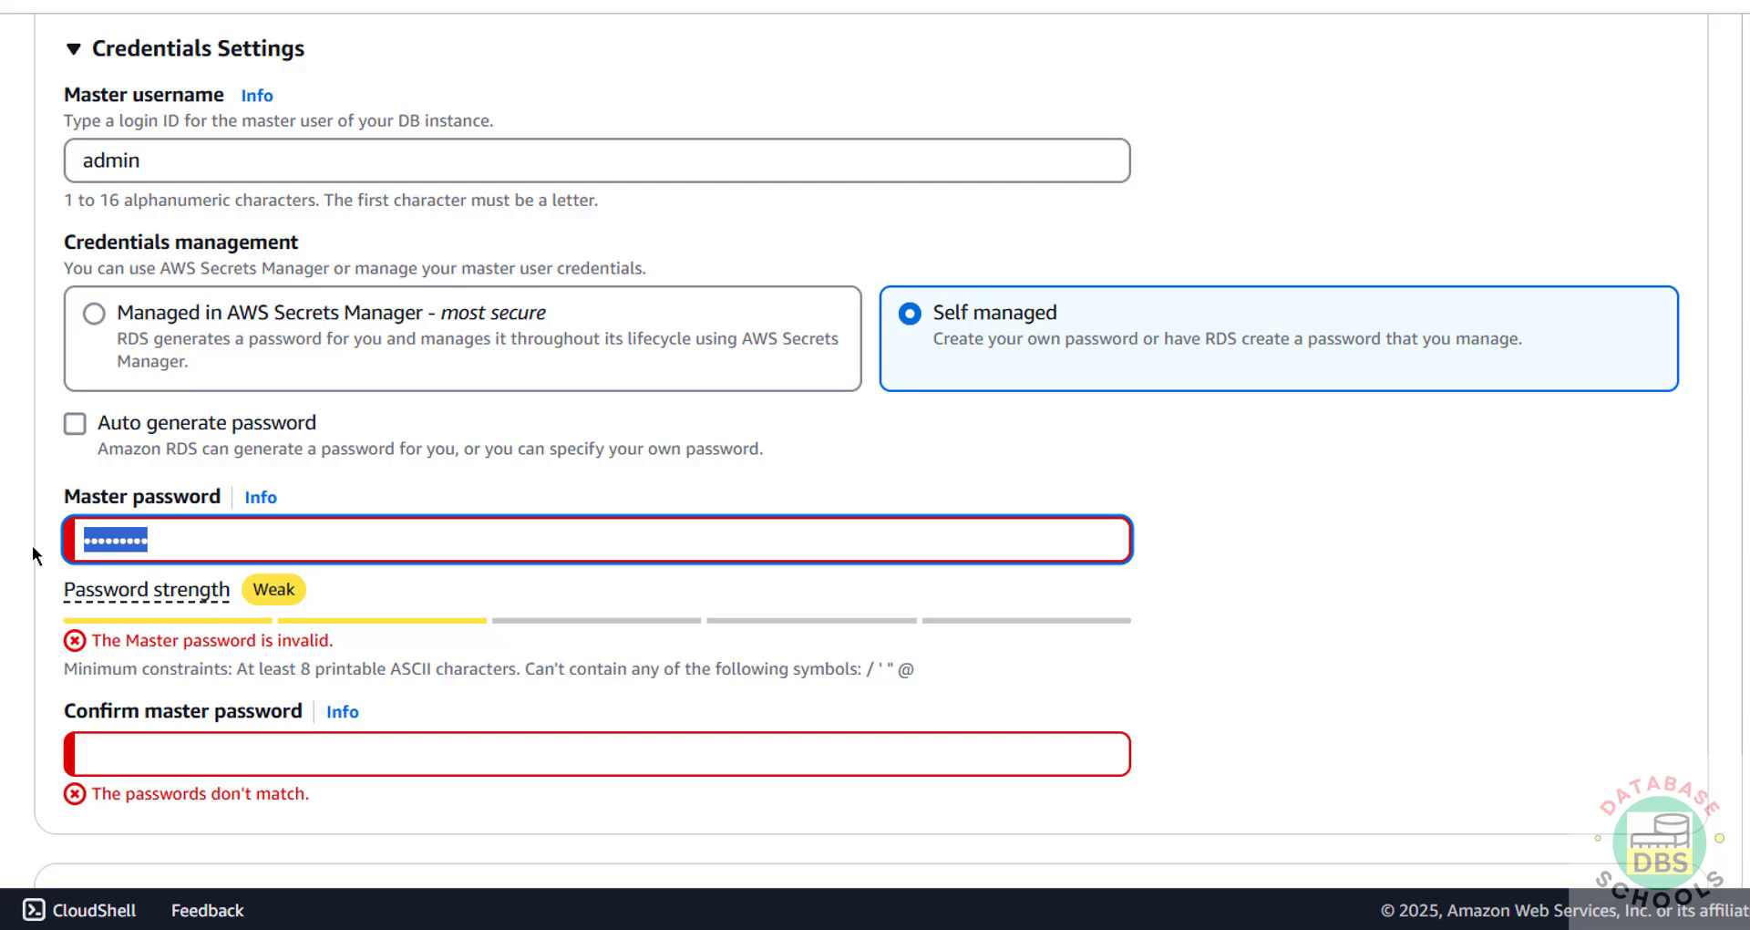
text(admin1234)
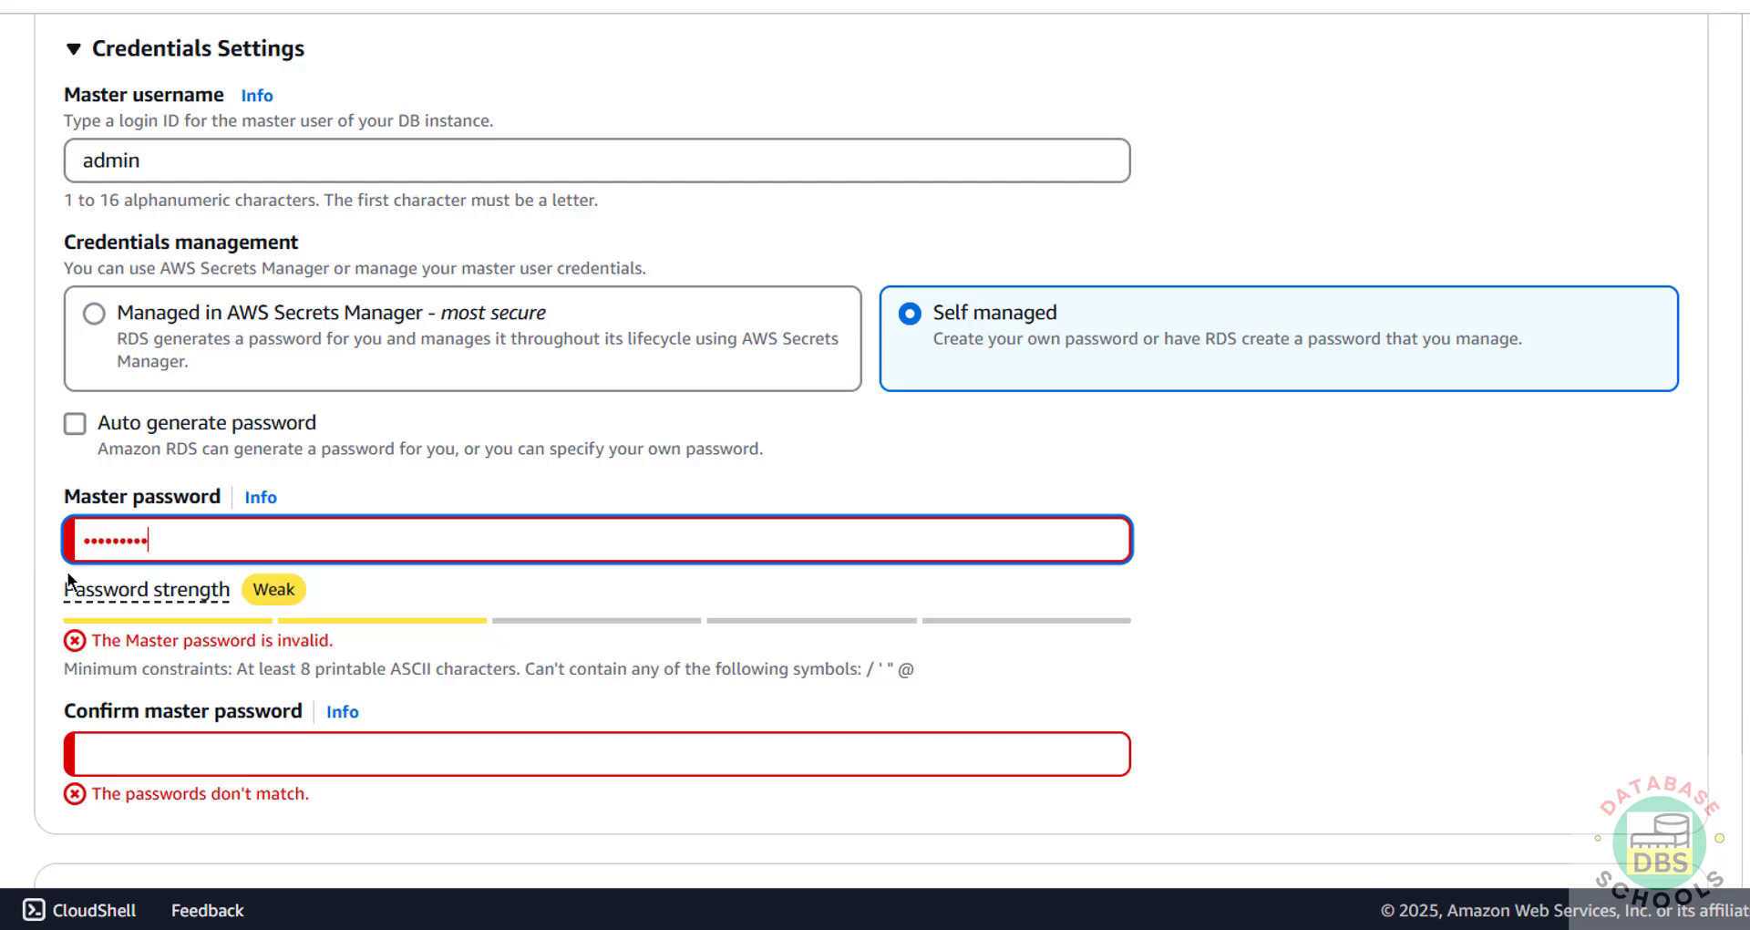
key(ctrl+a)
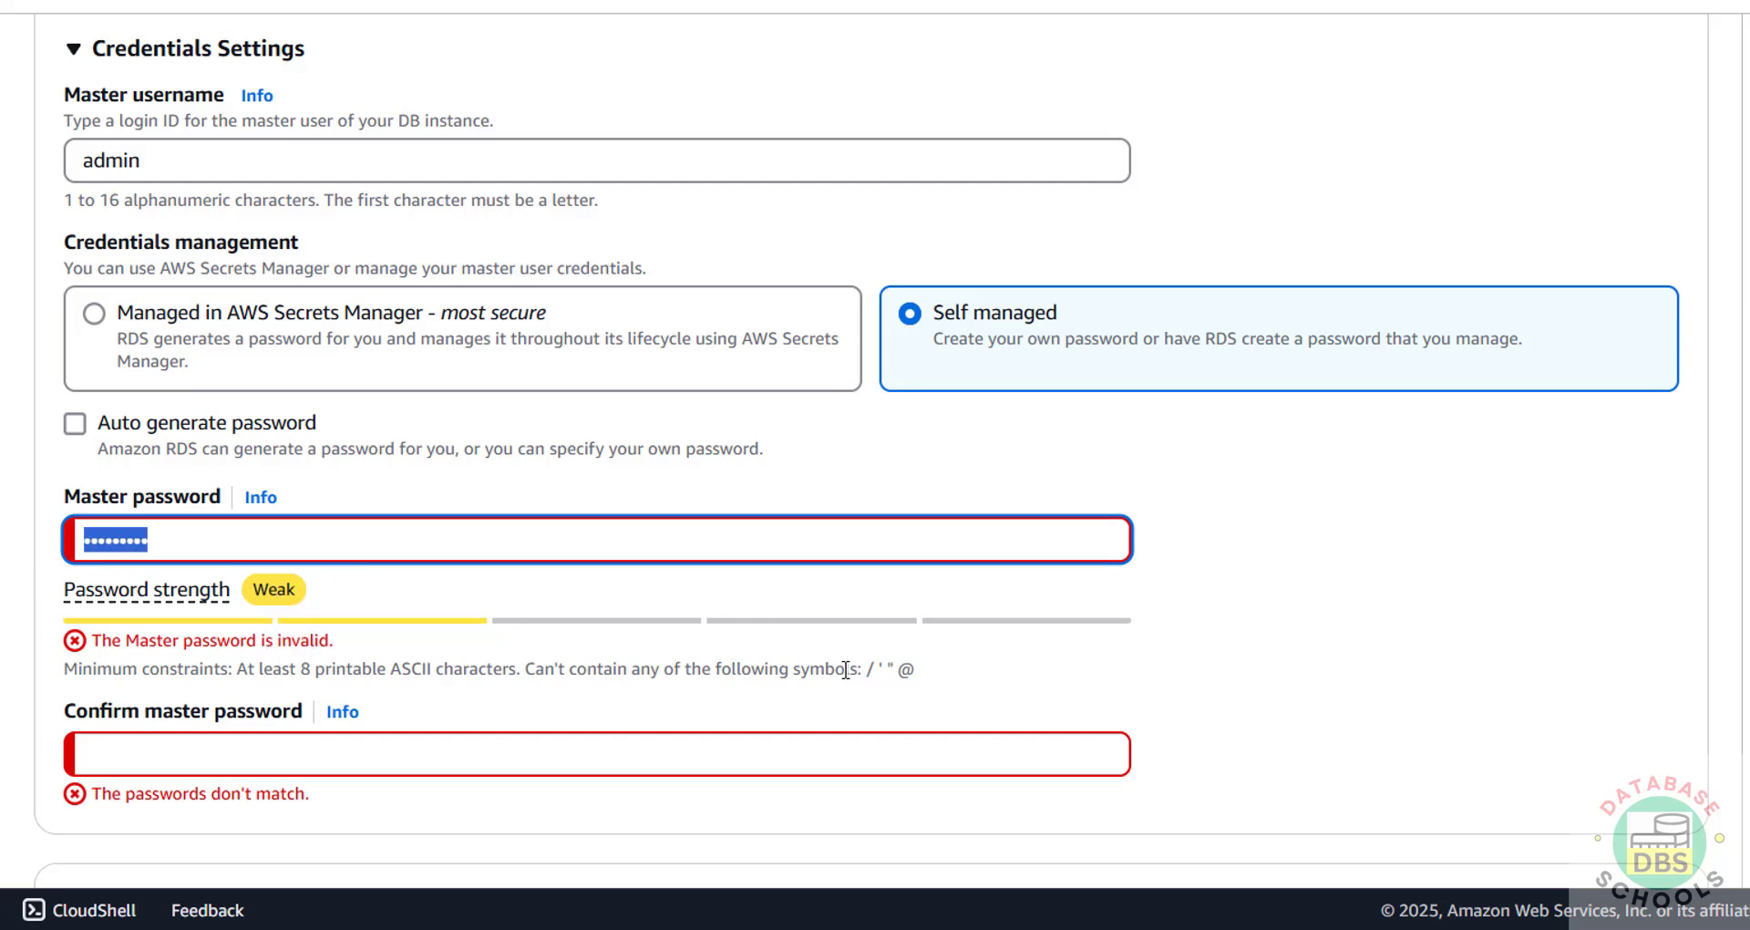
drag(845, 670, 915, 672)
drag(637, 539, 51, 539)
text(admin1234)
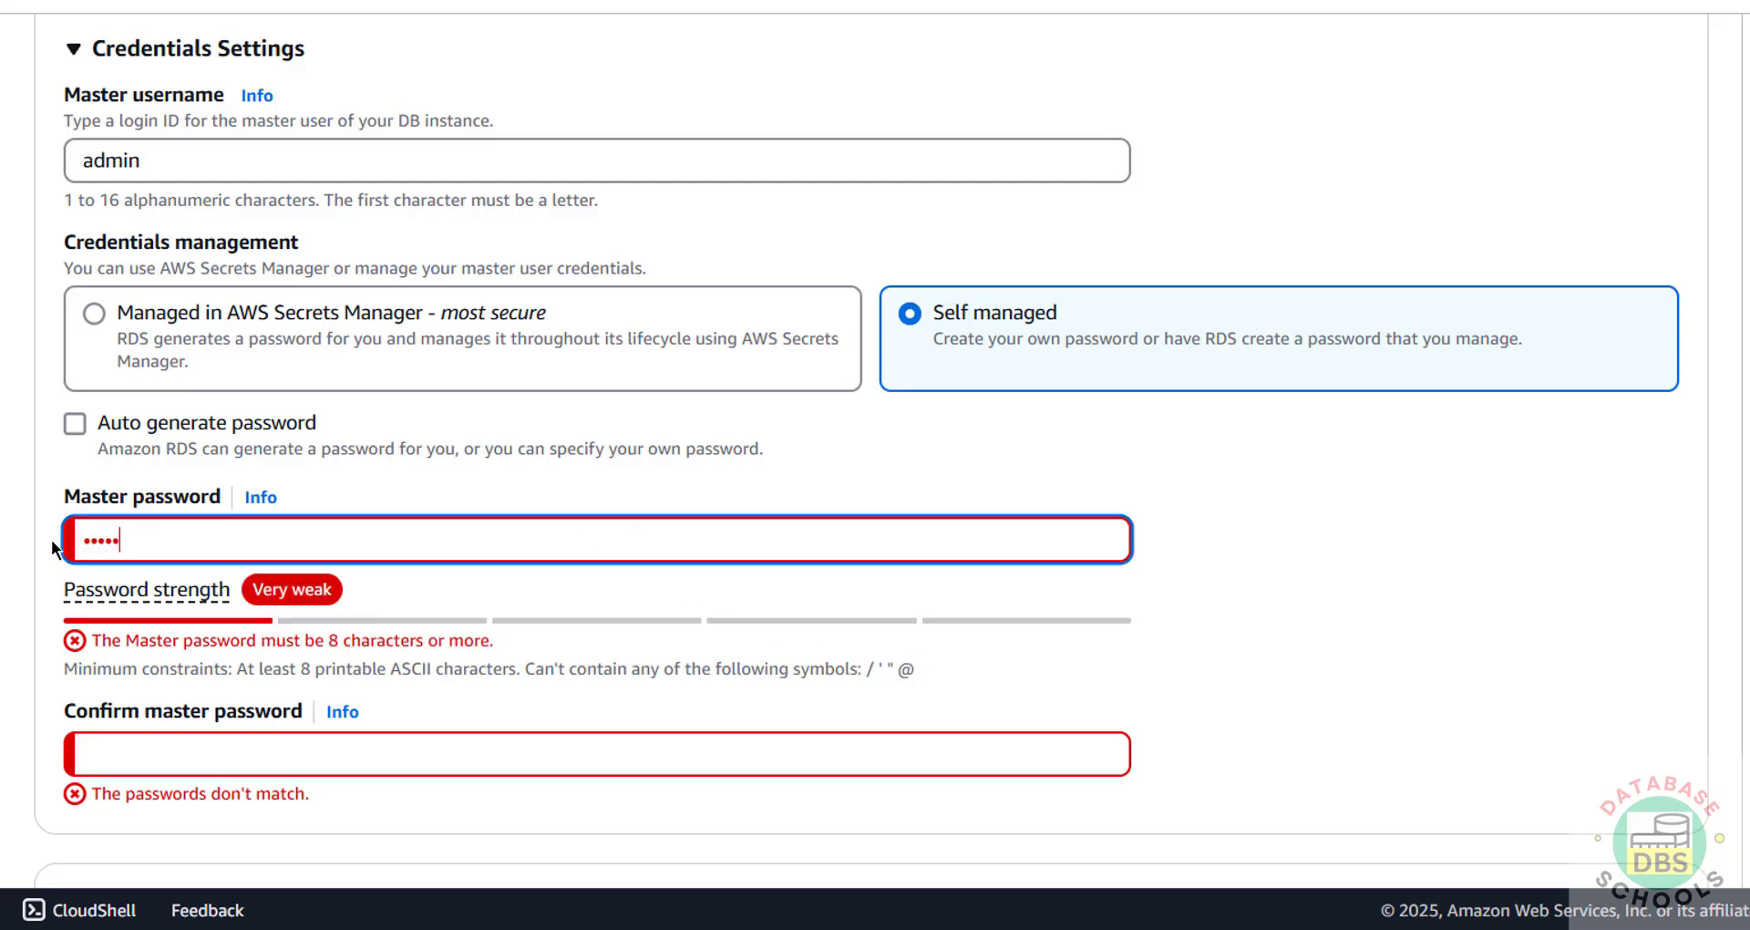
drag(239, 535, 4, 543)
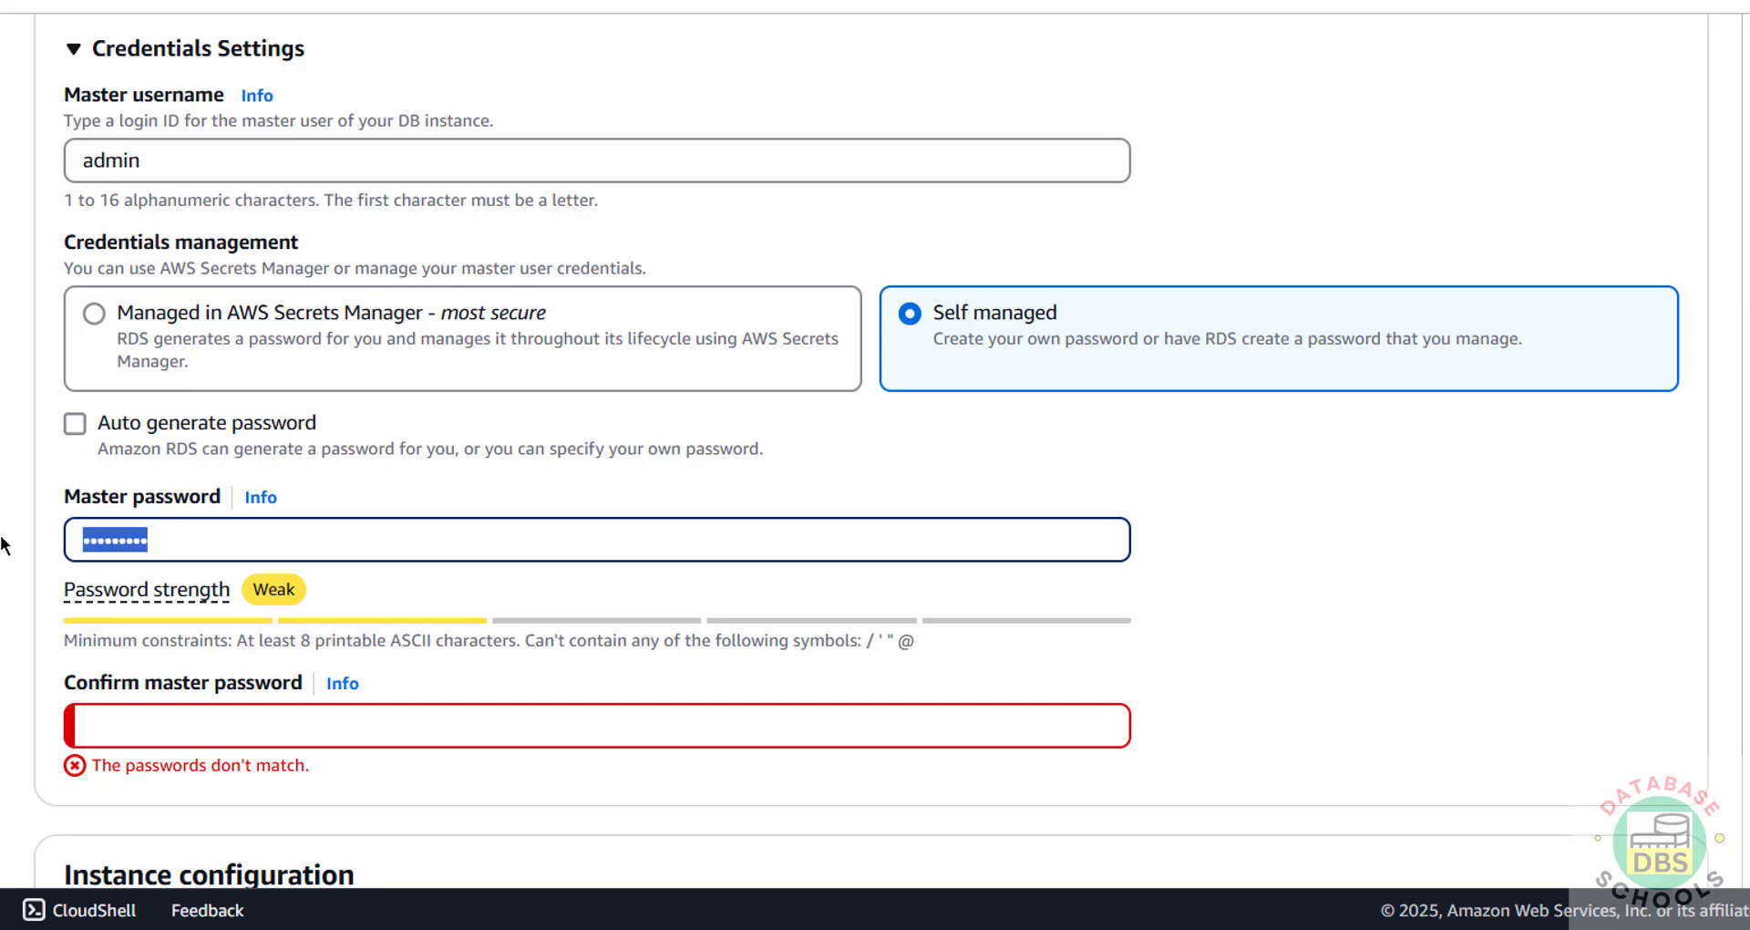
text(admin1234)
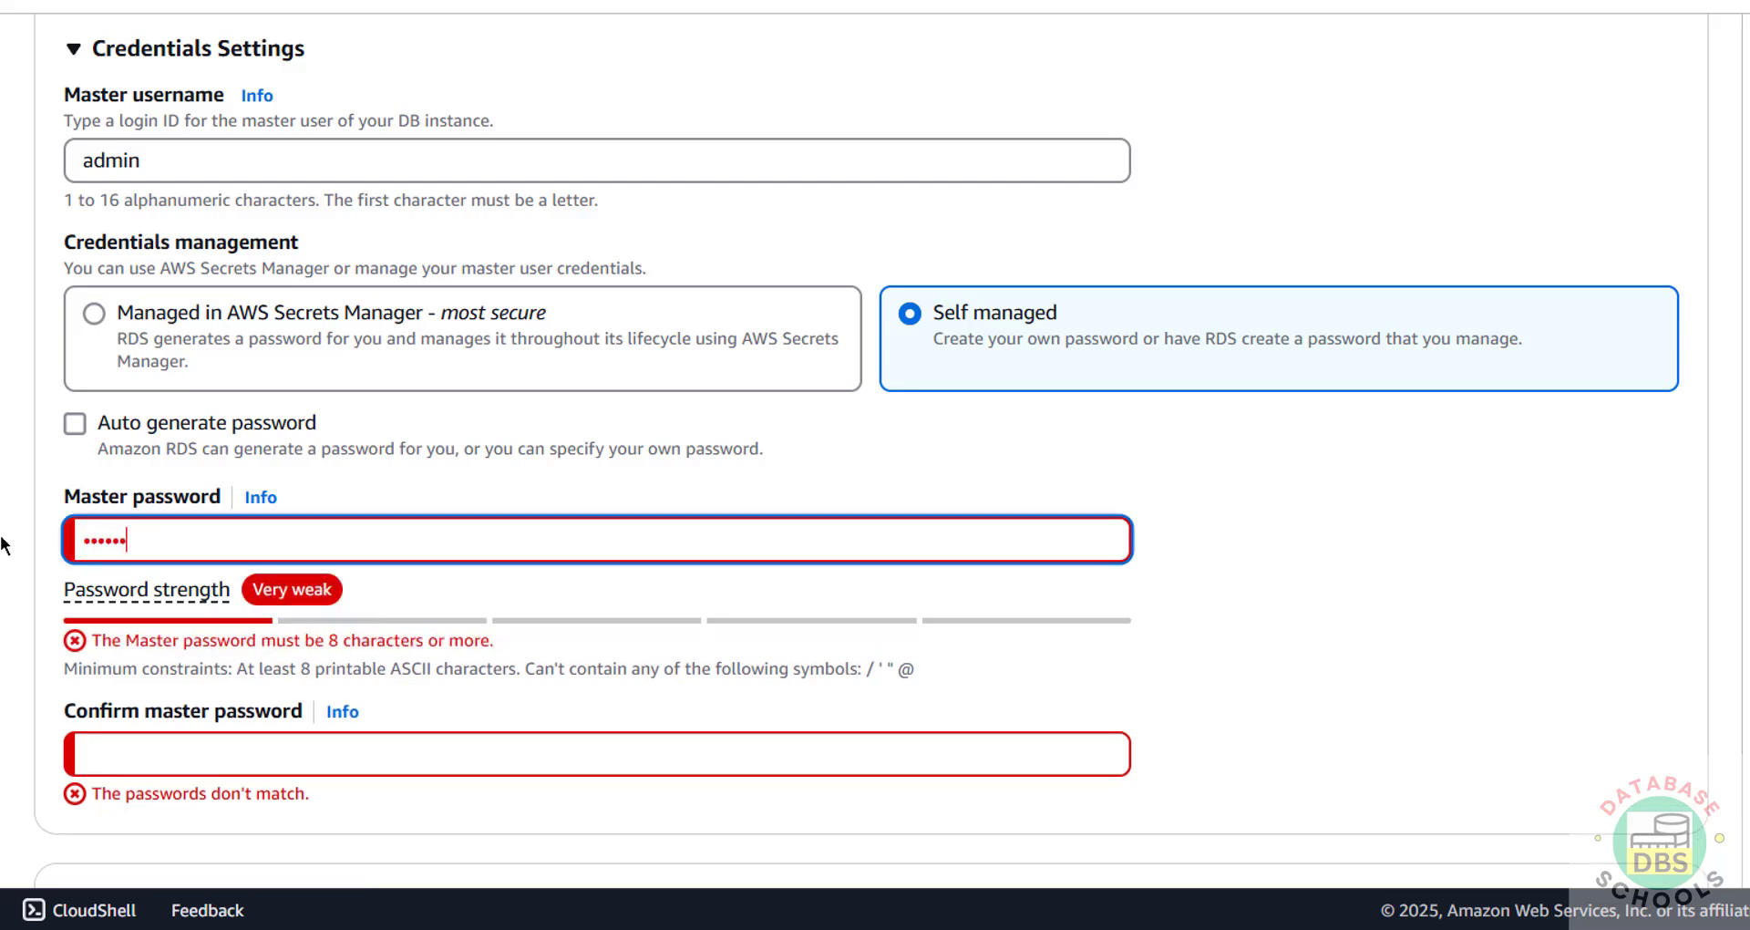
click(135, 737)
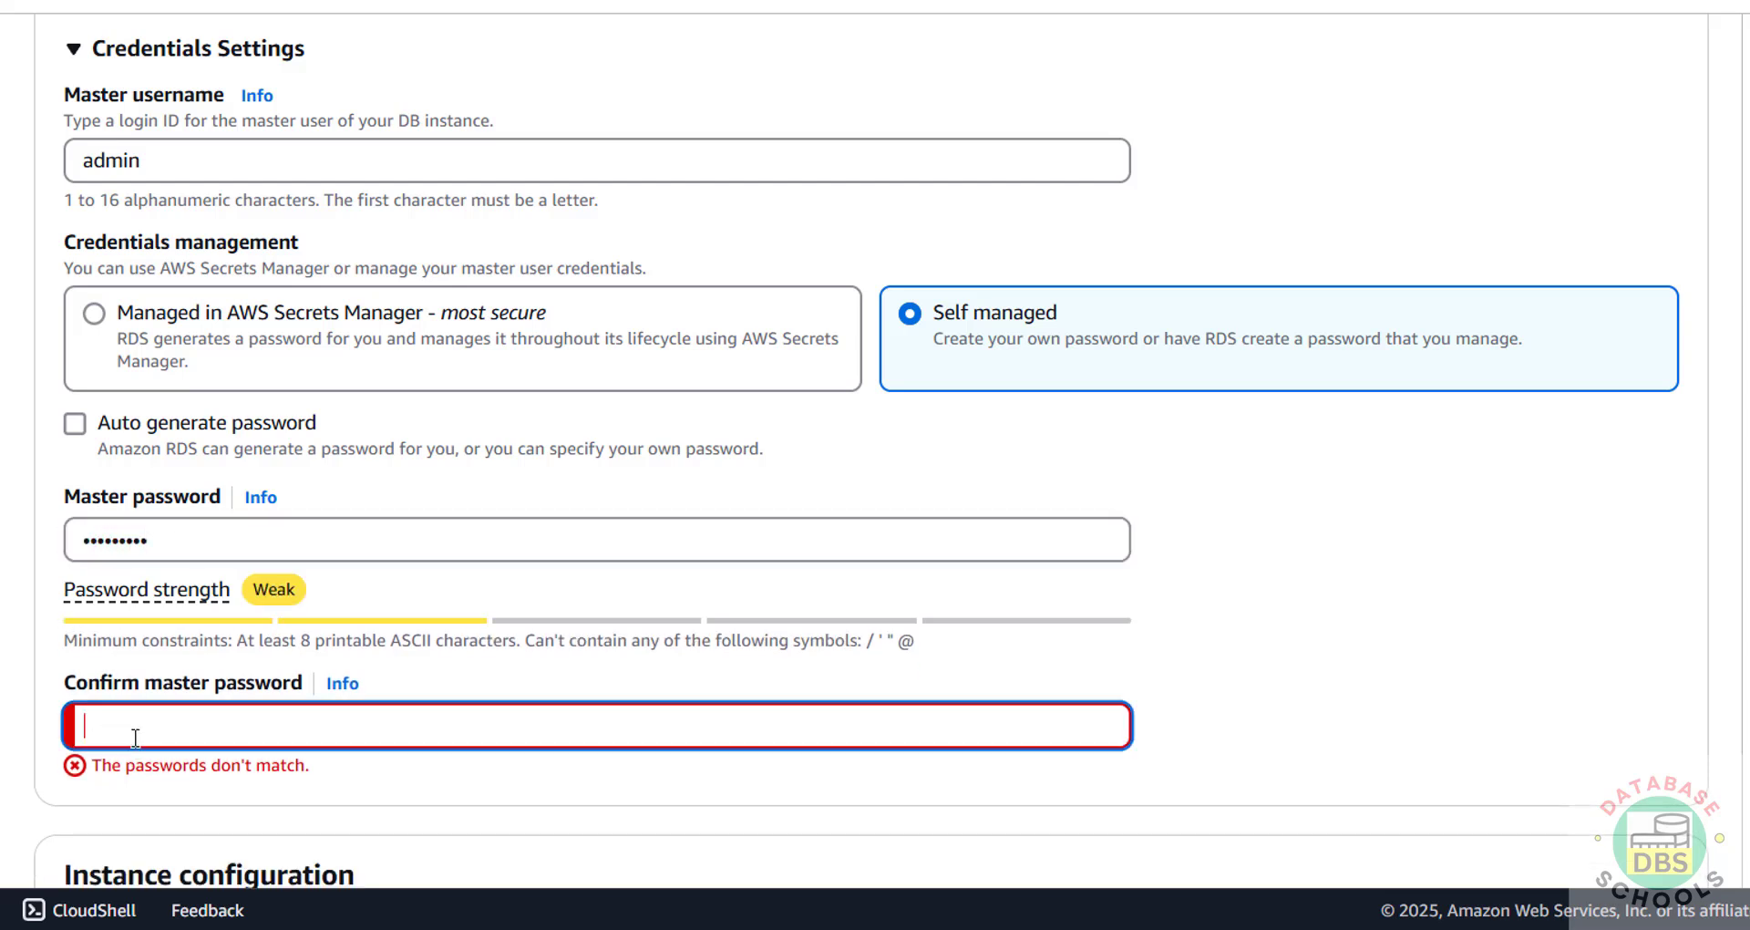
text(admin1234)
scroll(565, 657, down, 5)
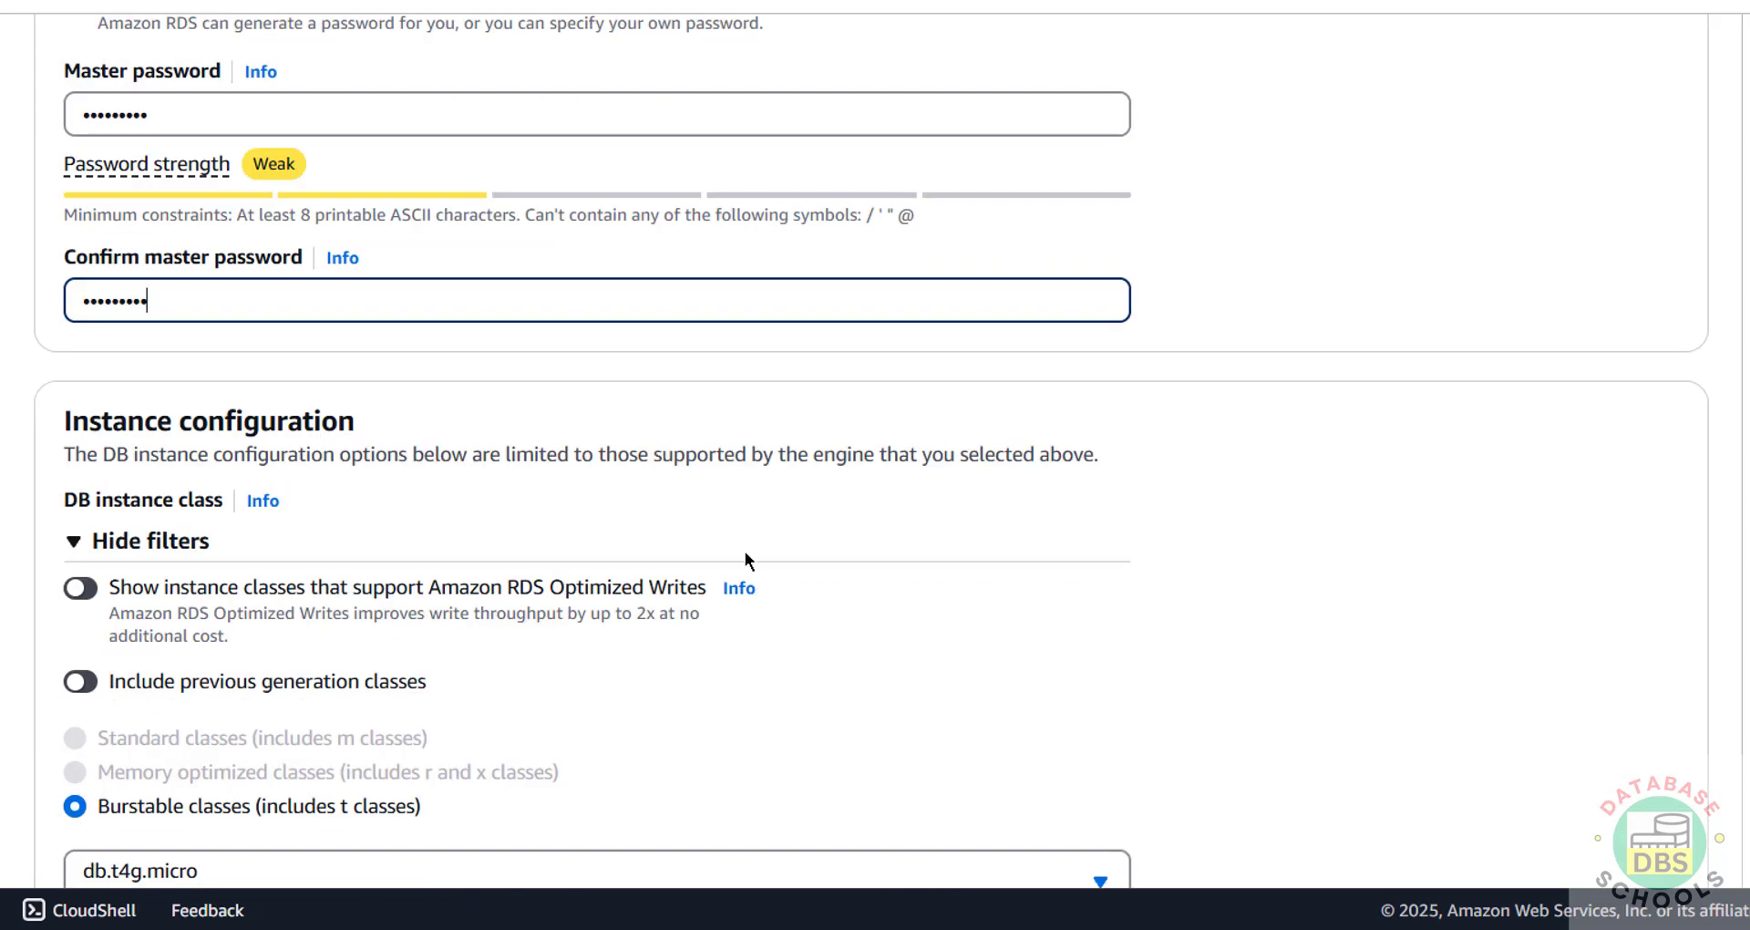
scroll(922, 457, down, 3)
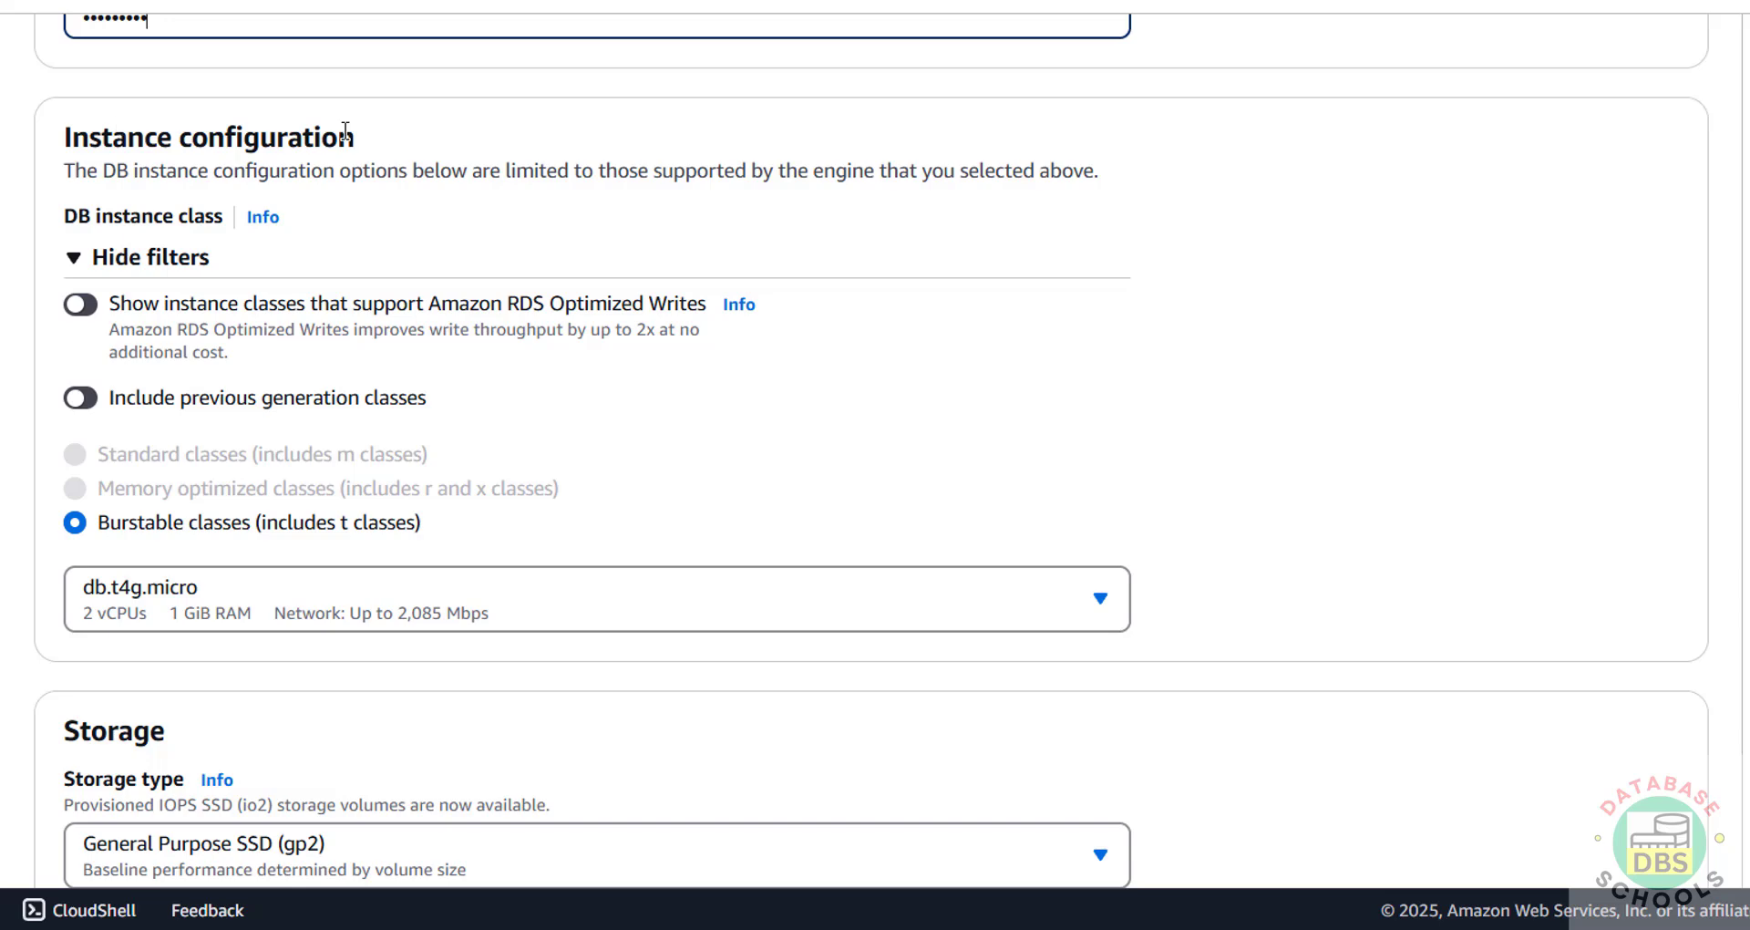
click(146, 594)
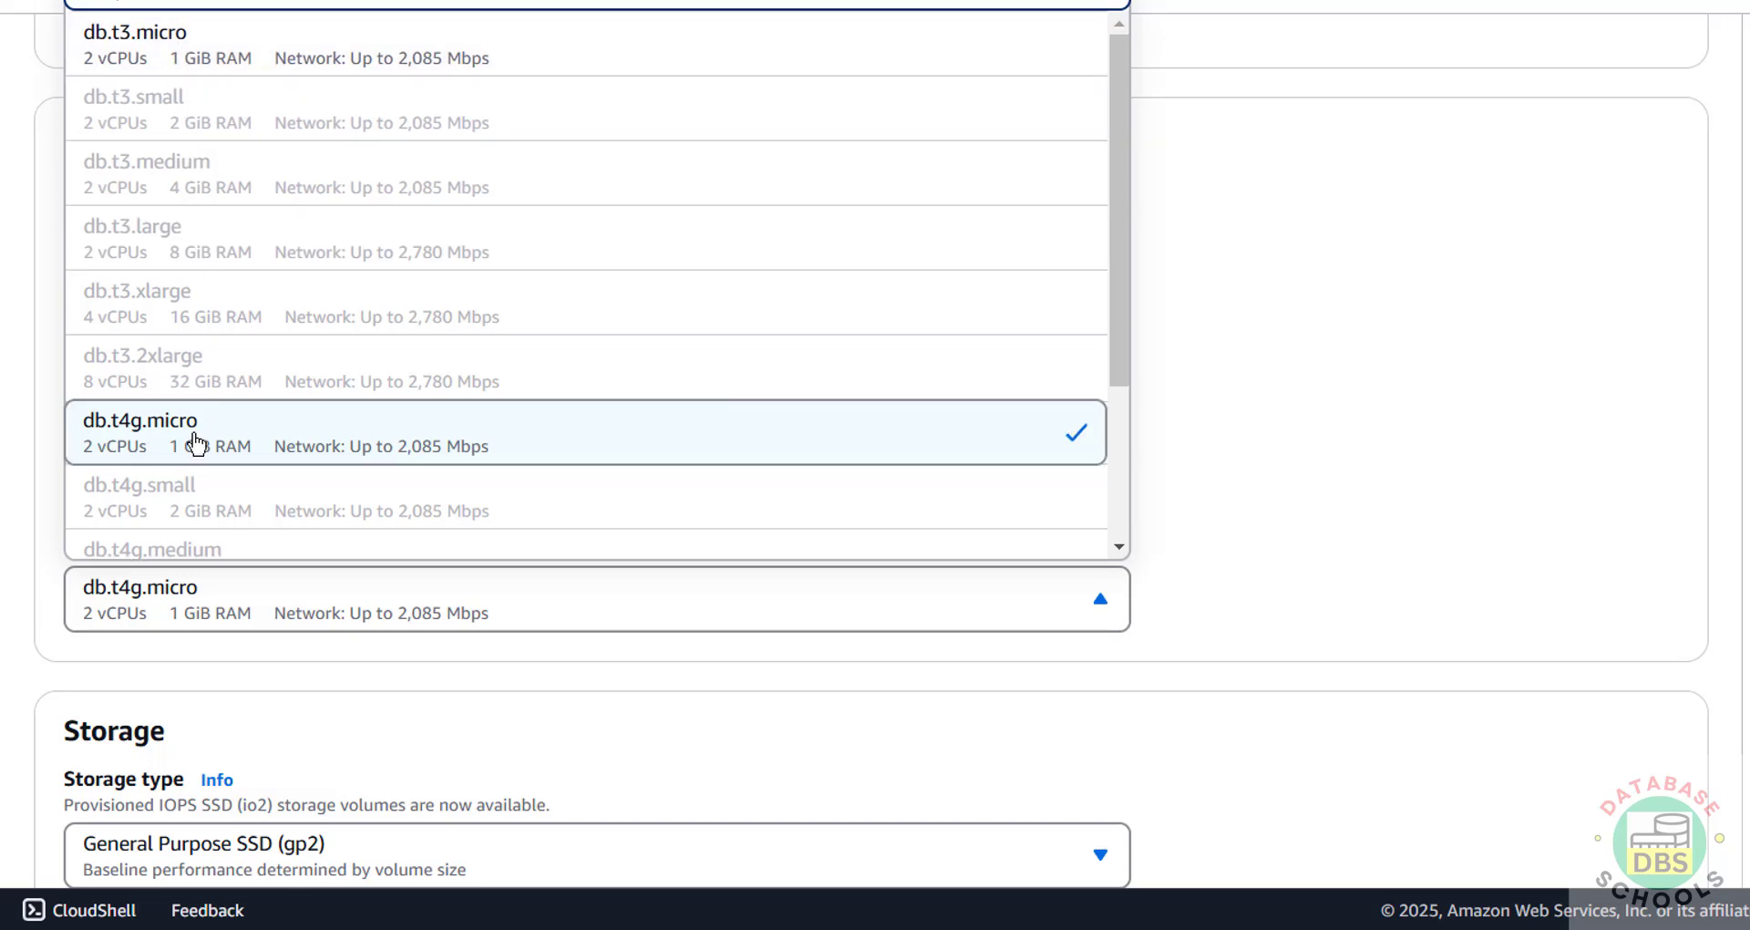
scroll(198, 440, down, 5)
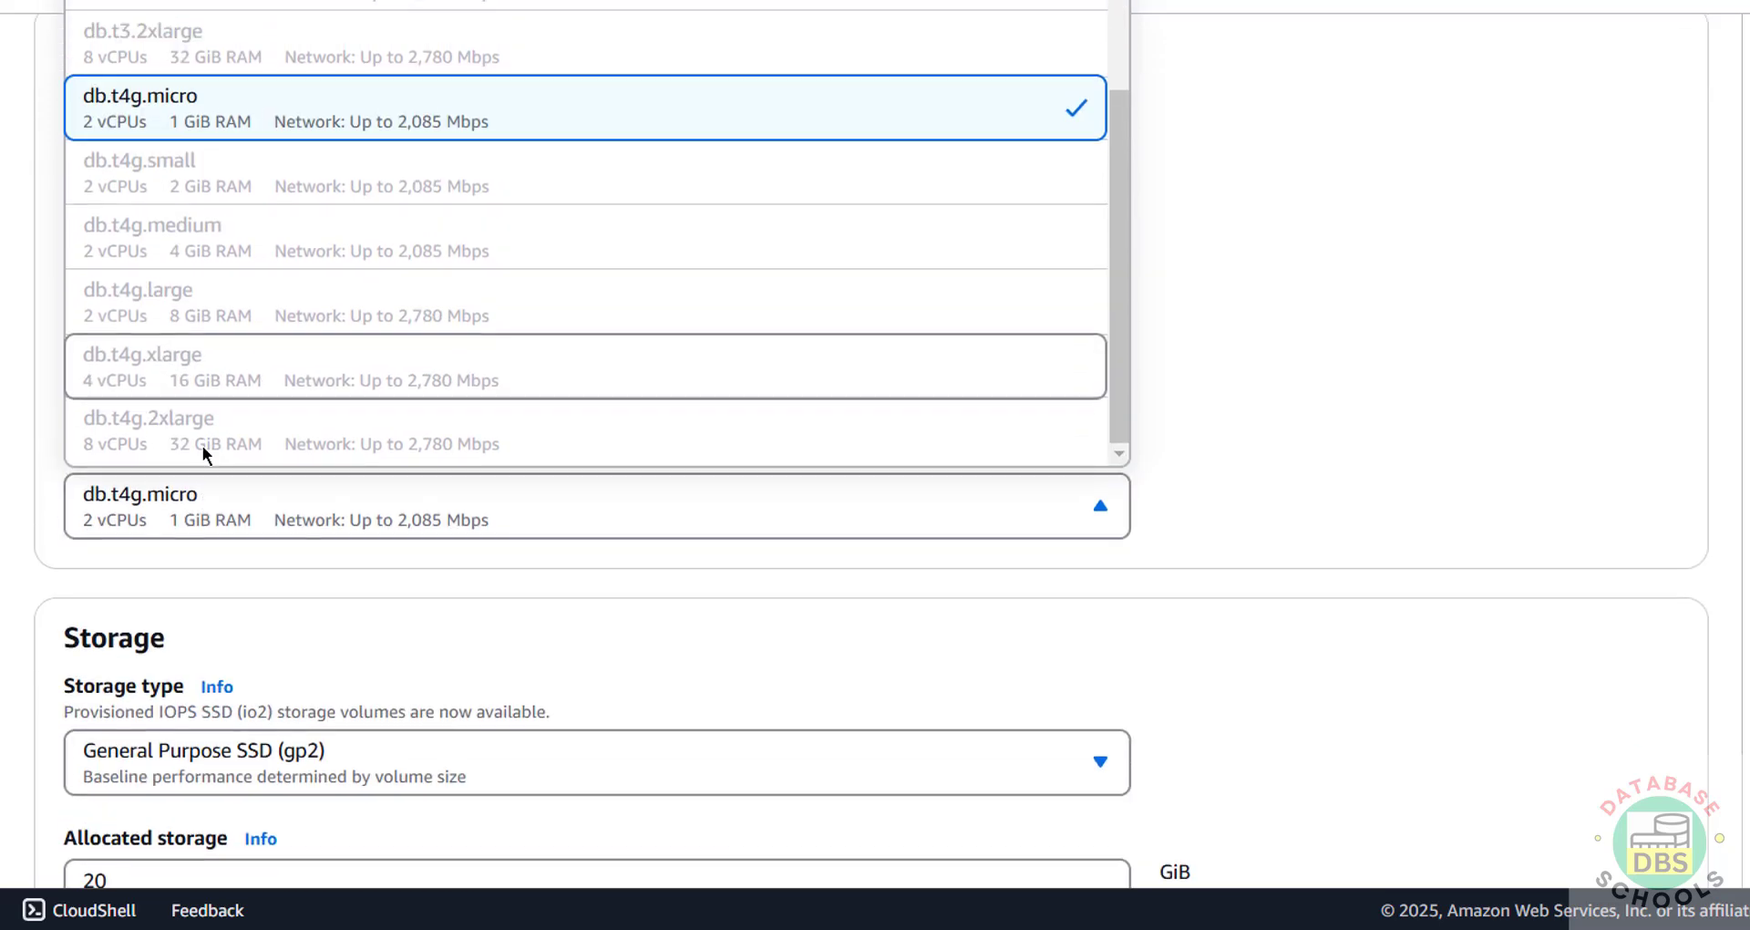
scroll(237, 448, up, 10)
scroll(271, 453, down, 10)
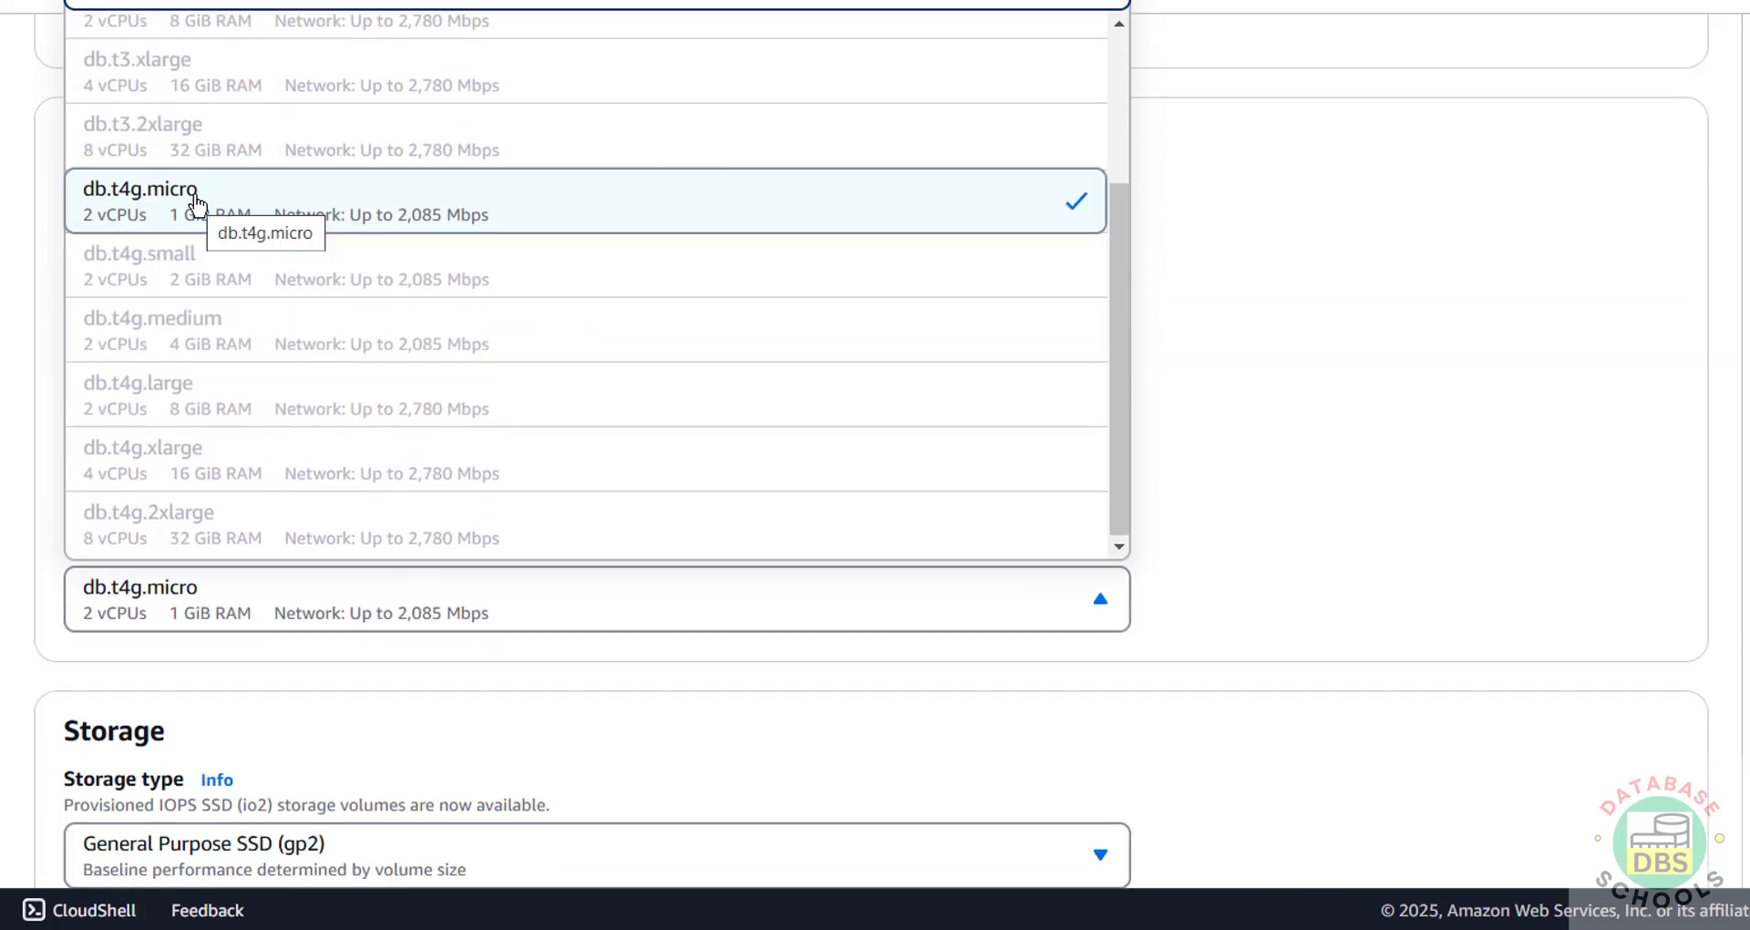
click(194, 193)
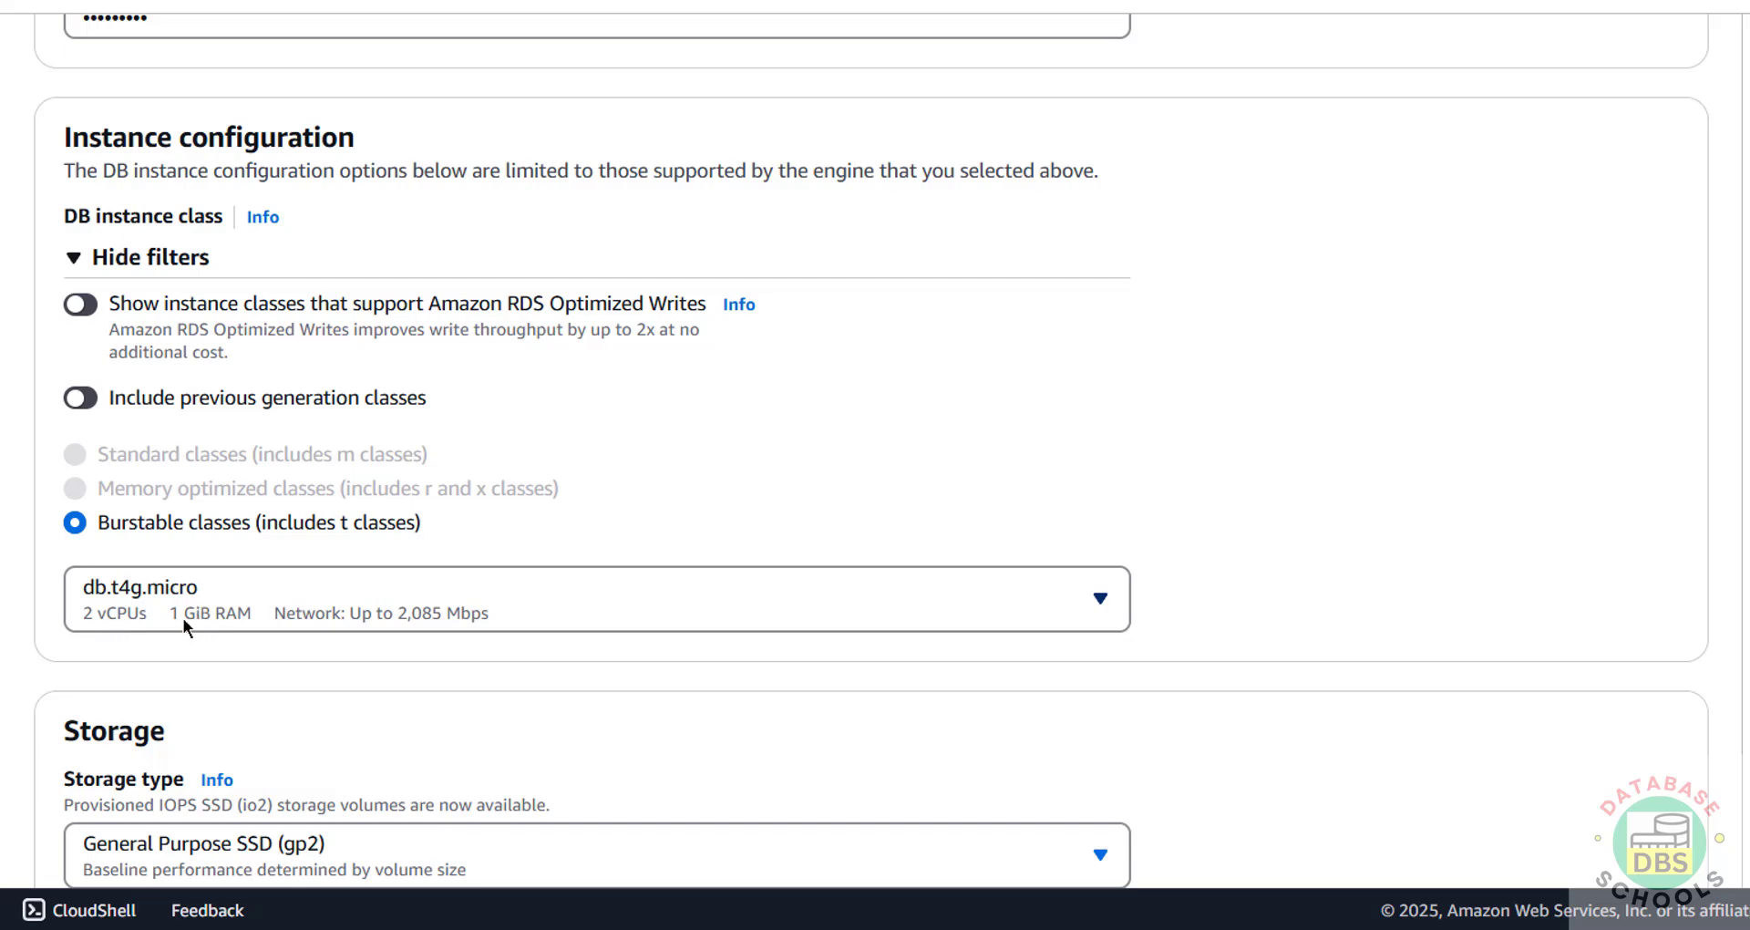
scroll(707, 446, down, 6)
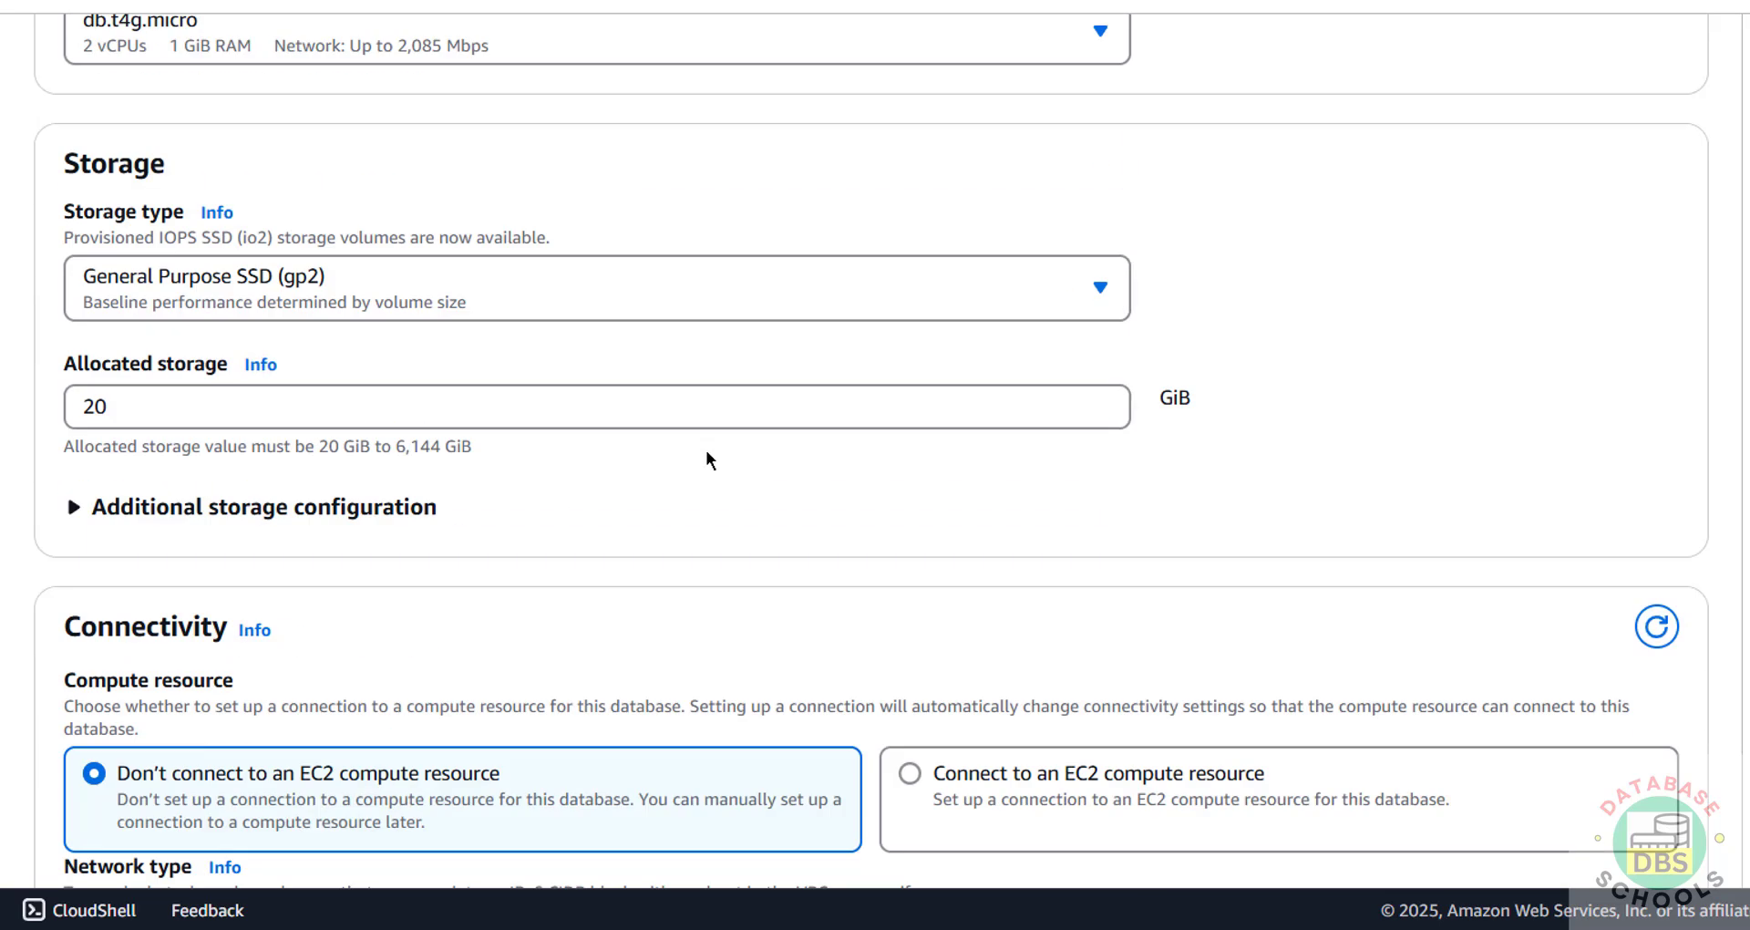
double_click(191, 412)
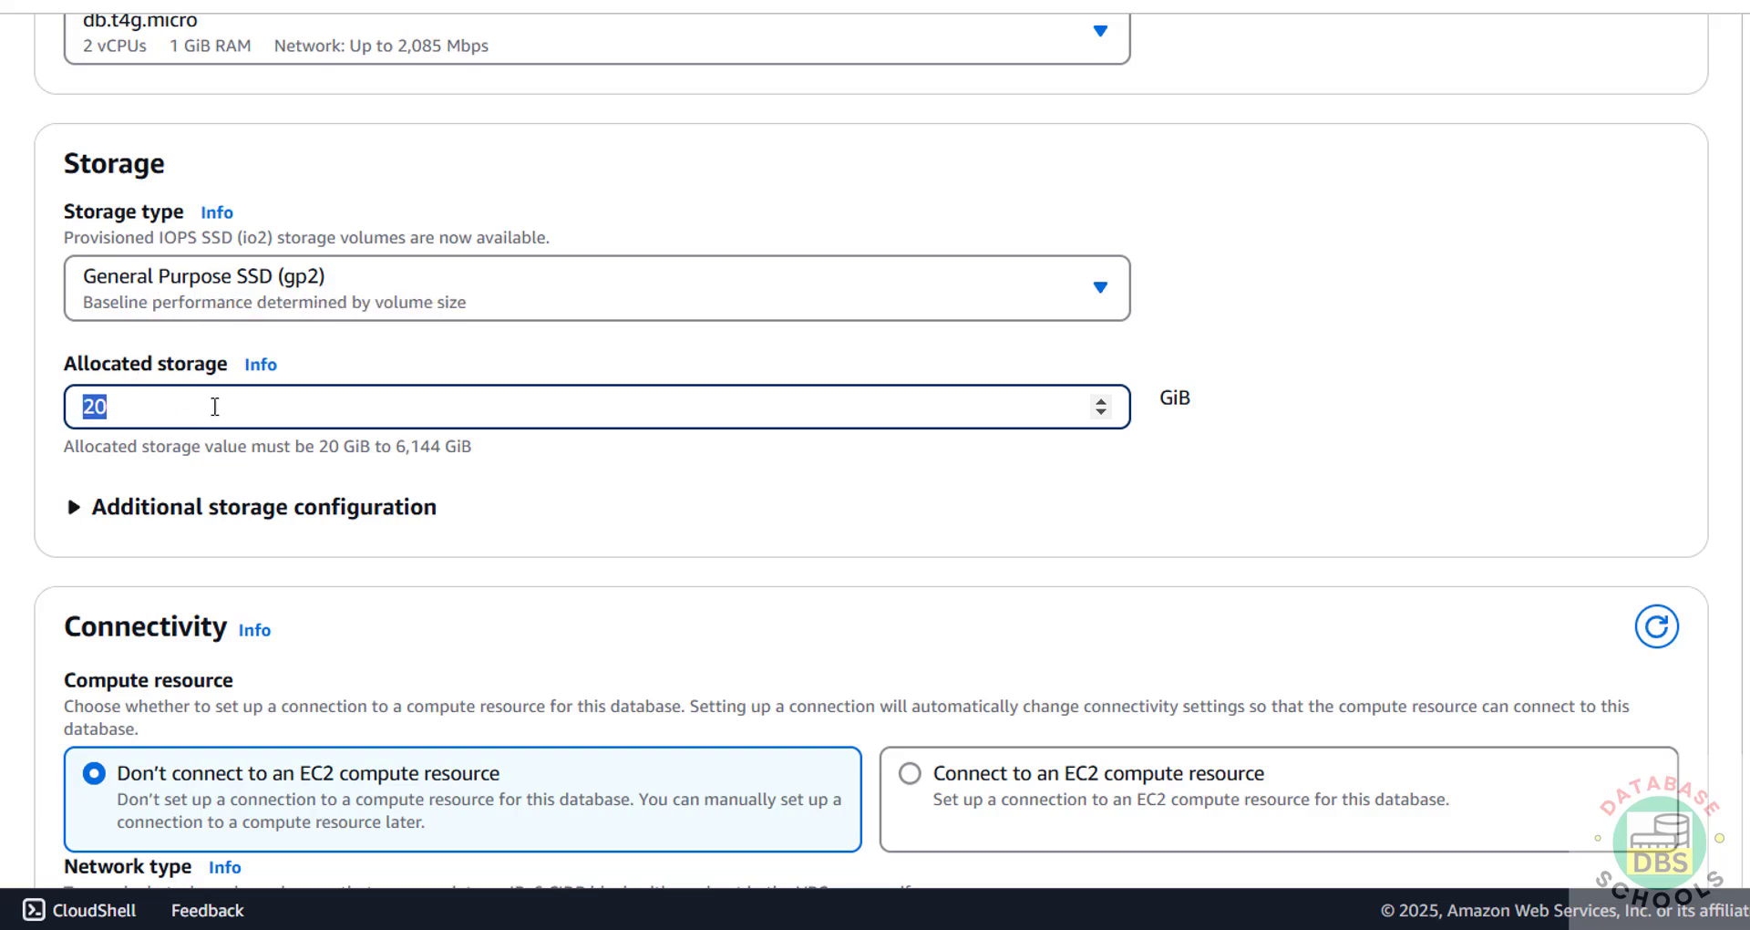
click(182, 507)
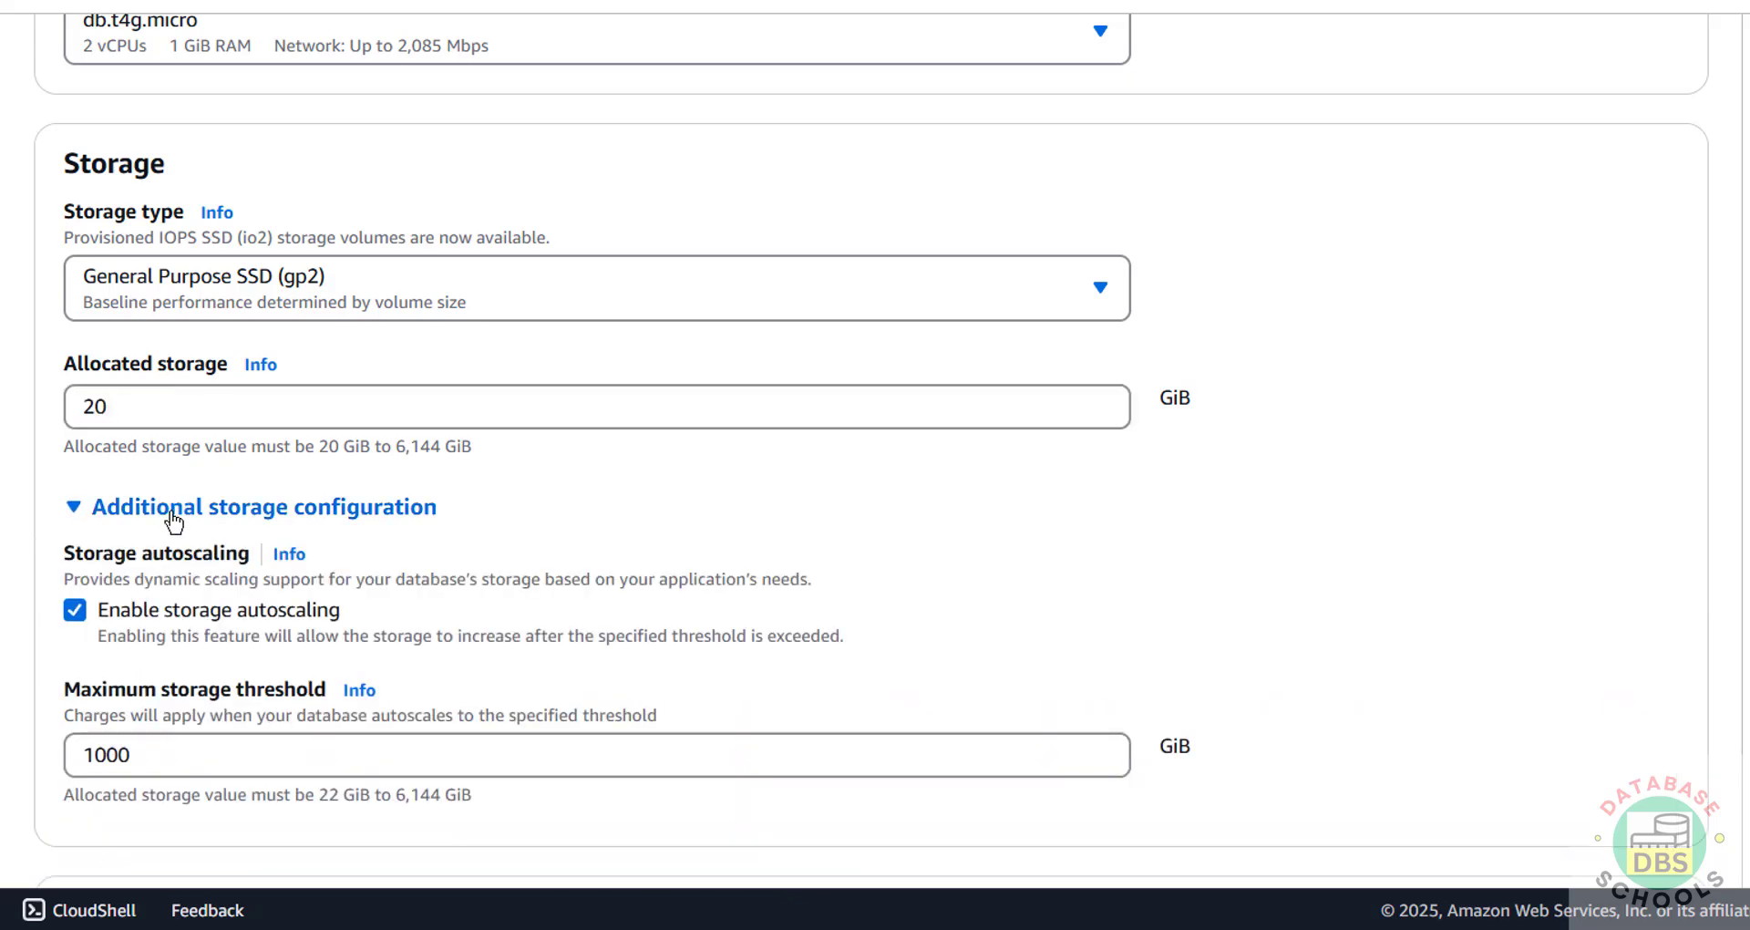
click(183, 508)
scroll(182, 510, down, 6)
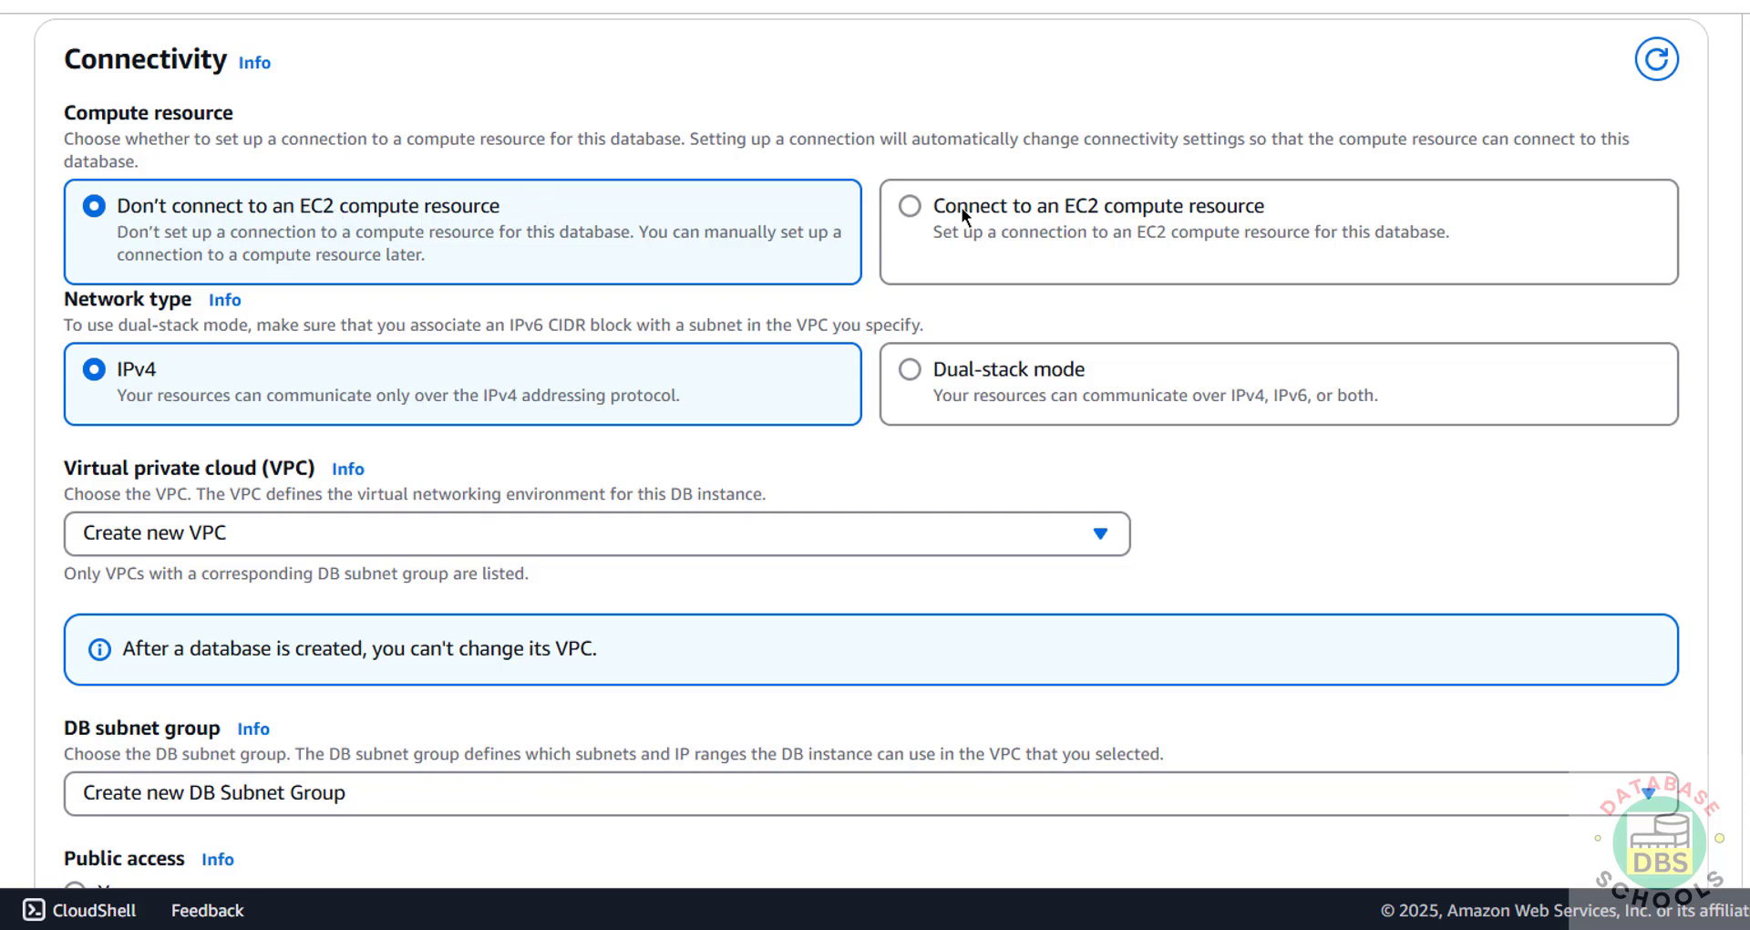
Step: Keep no EC2 compute connection, with a new VPC and new DB subnet group
click(936, 205)
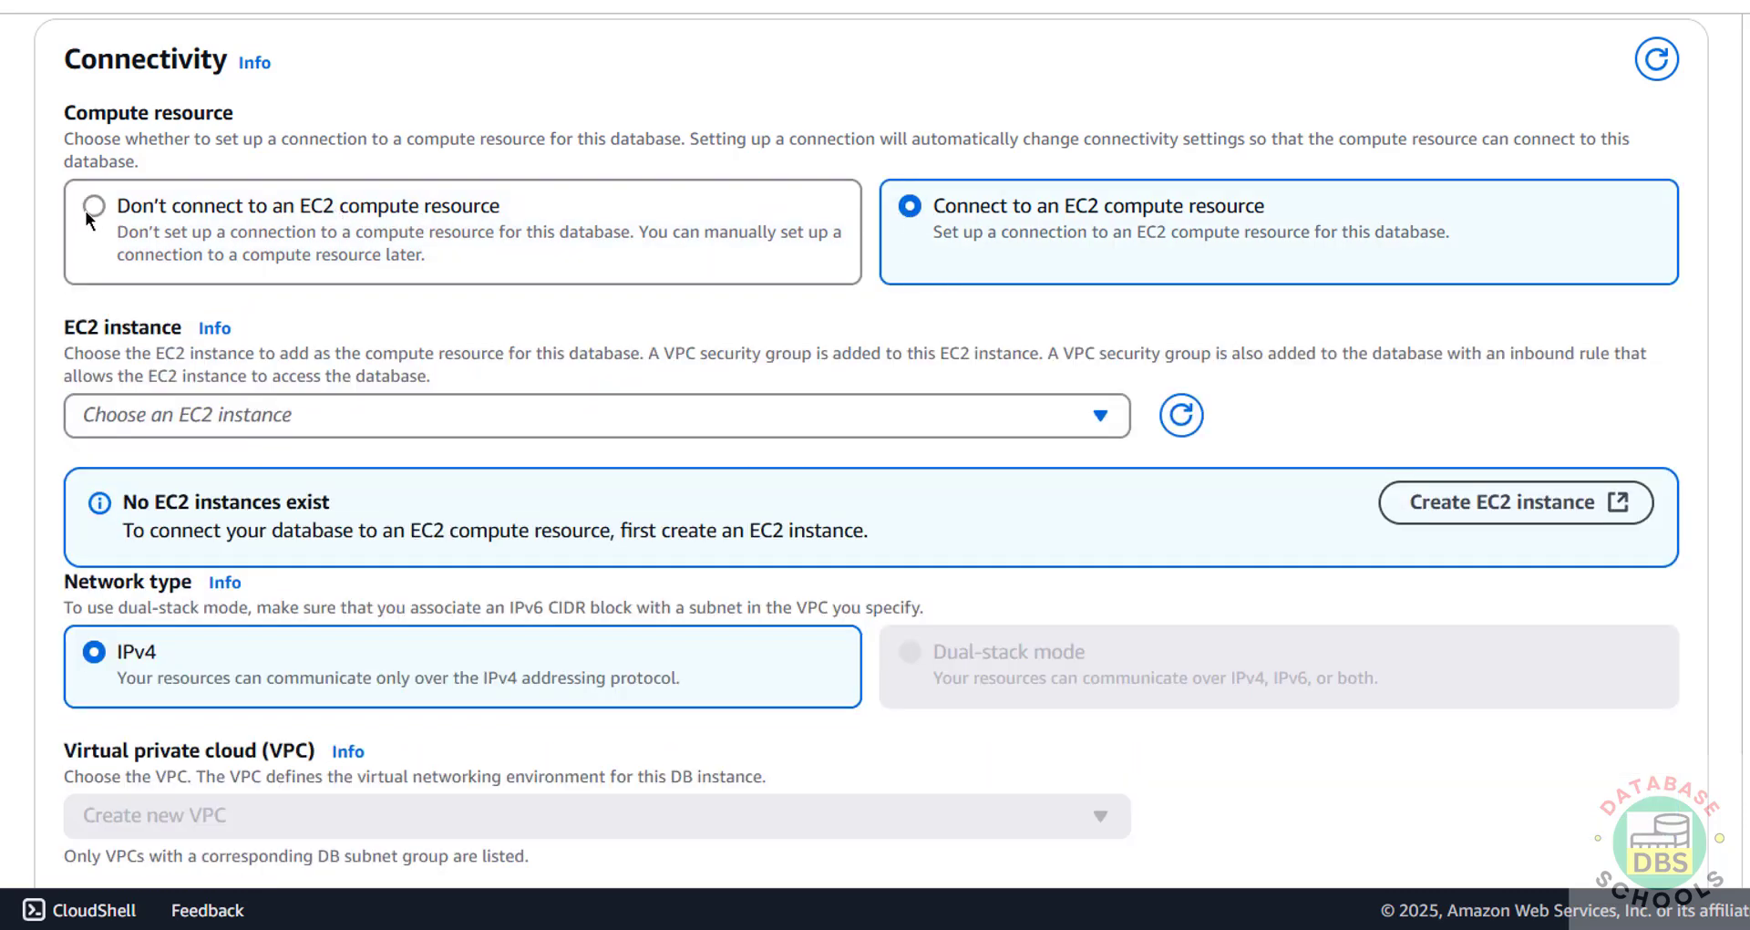
click(413, 424)
click(270, 380)
click(94, 206)
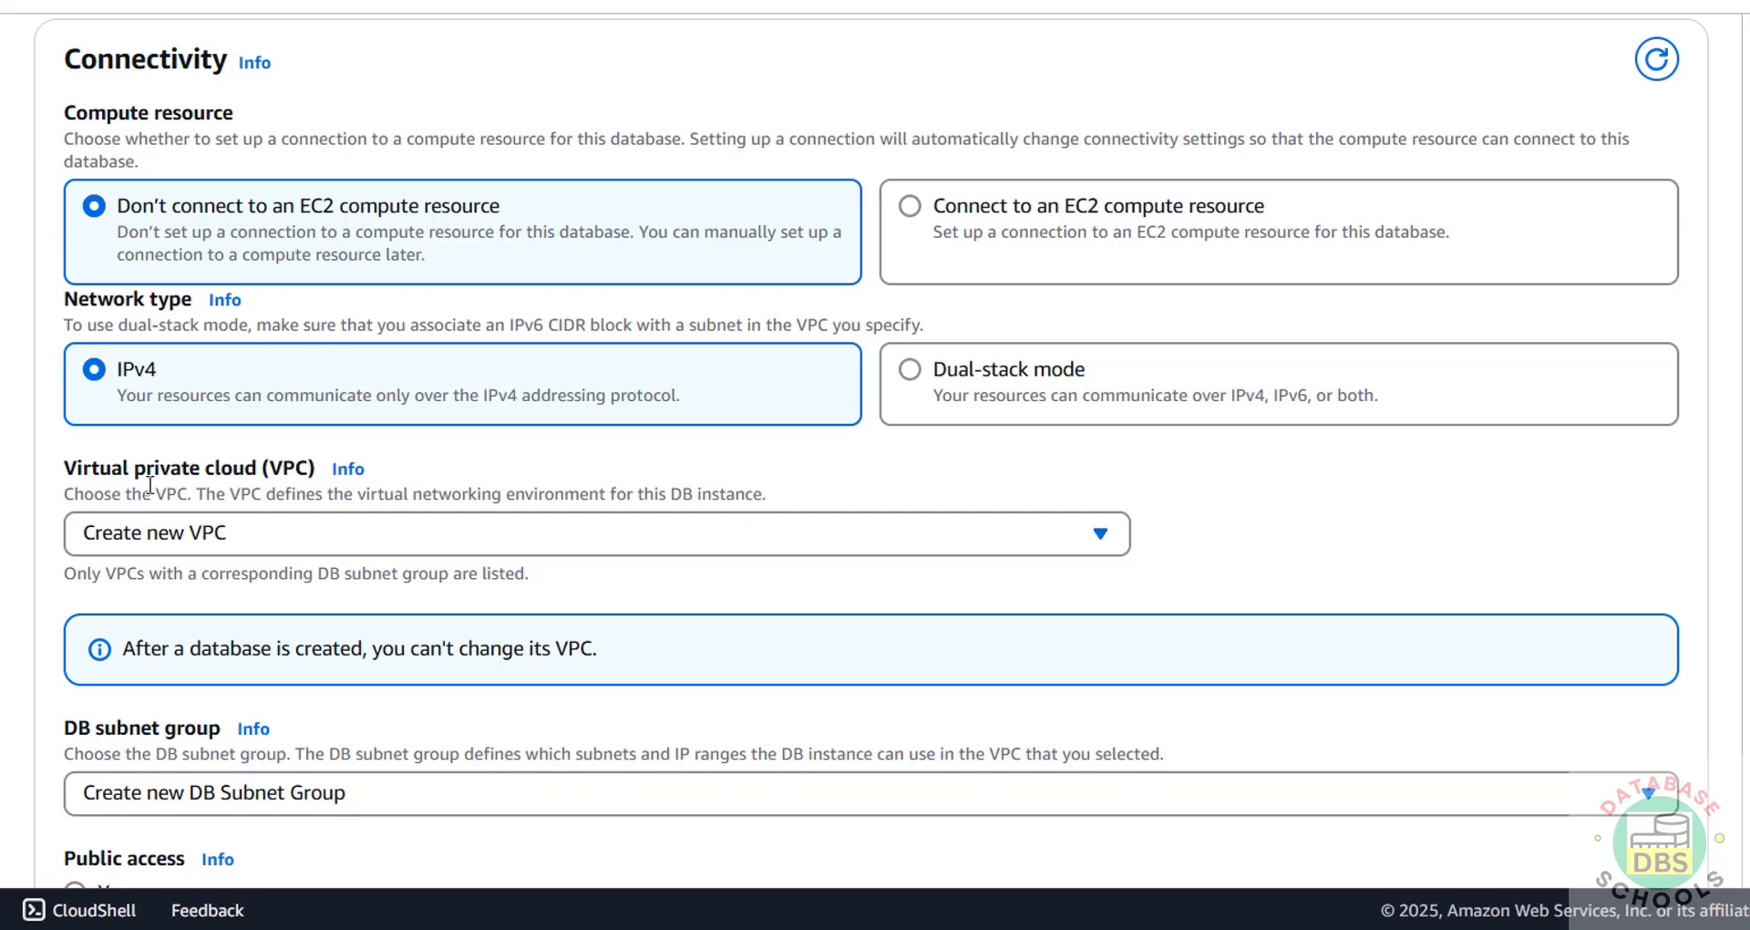
click(190, 542)
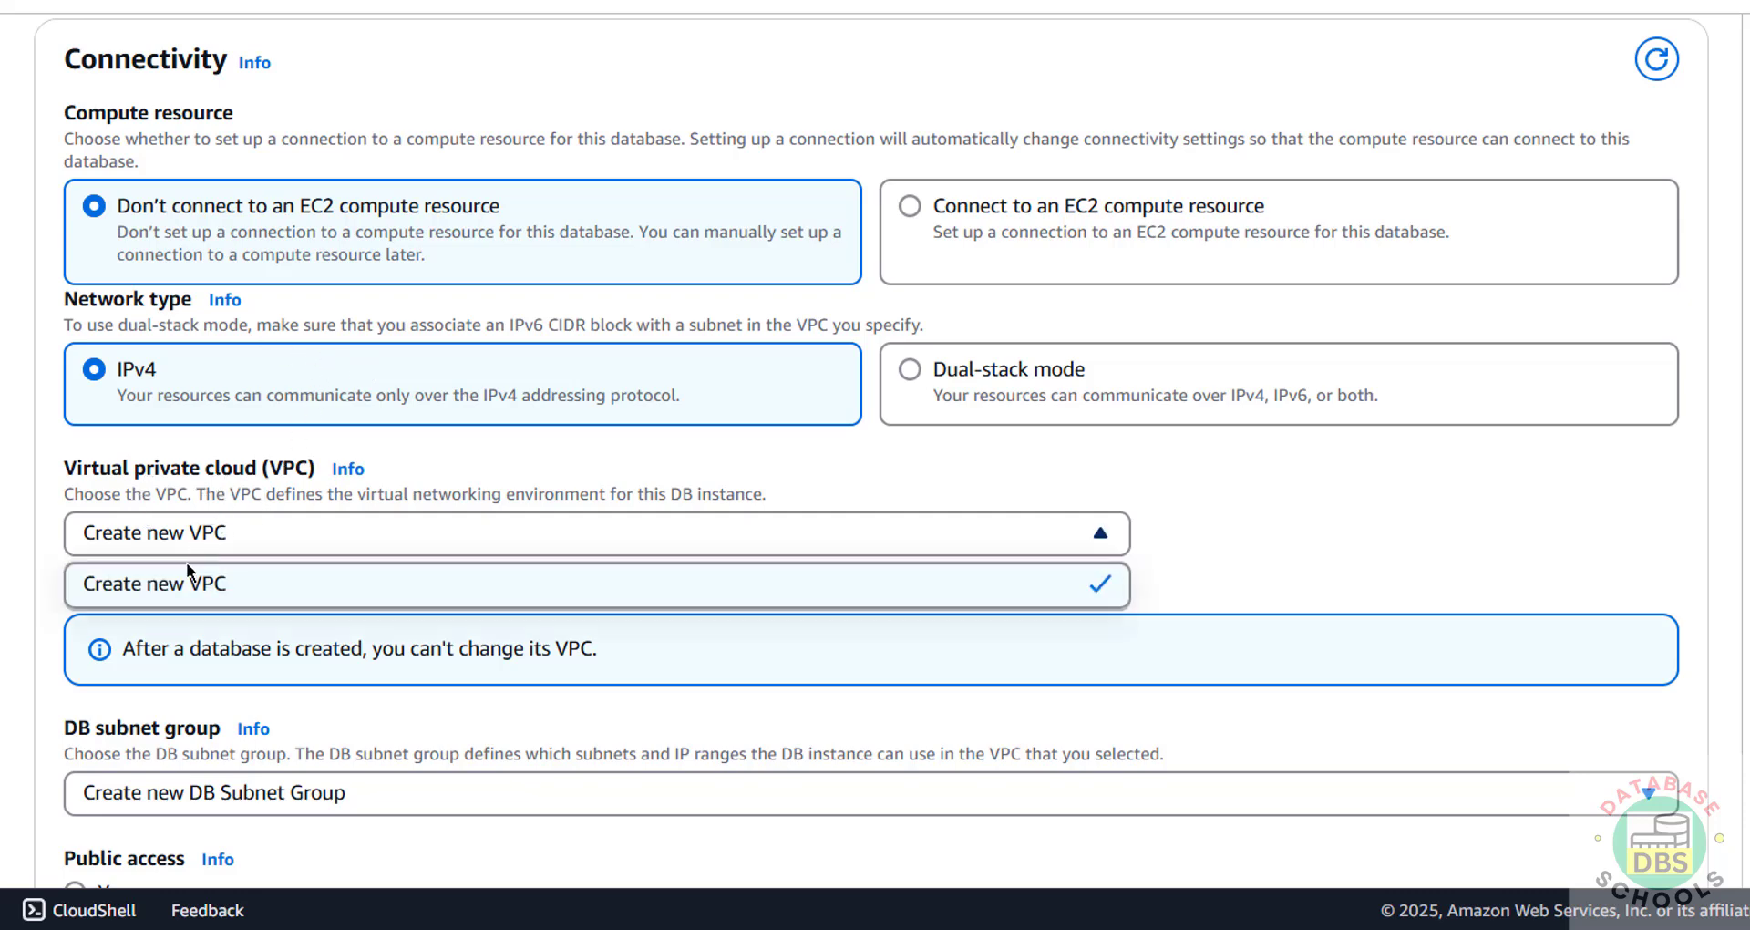
click(210, 542)
scroll(254, 540, down, 5)
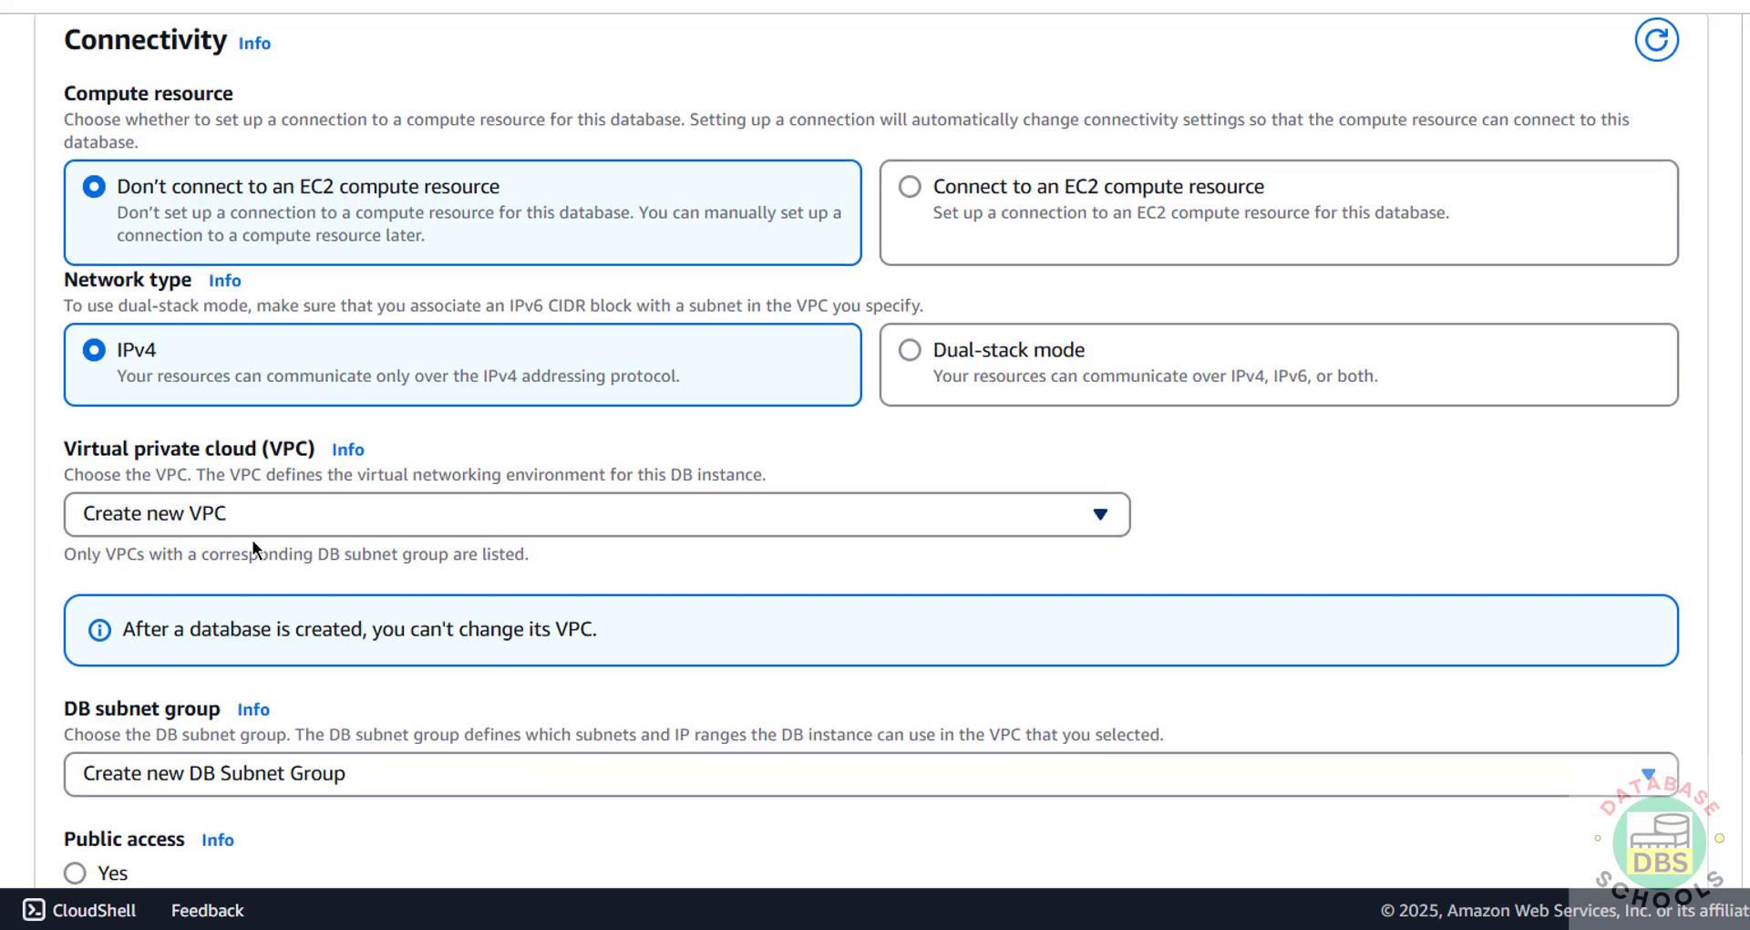
click(301, 367)
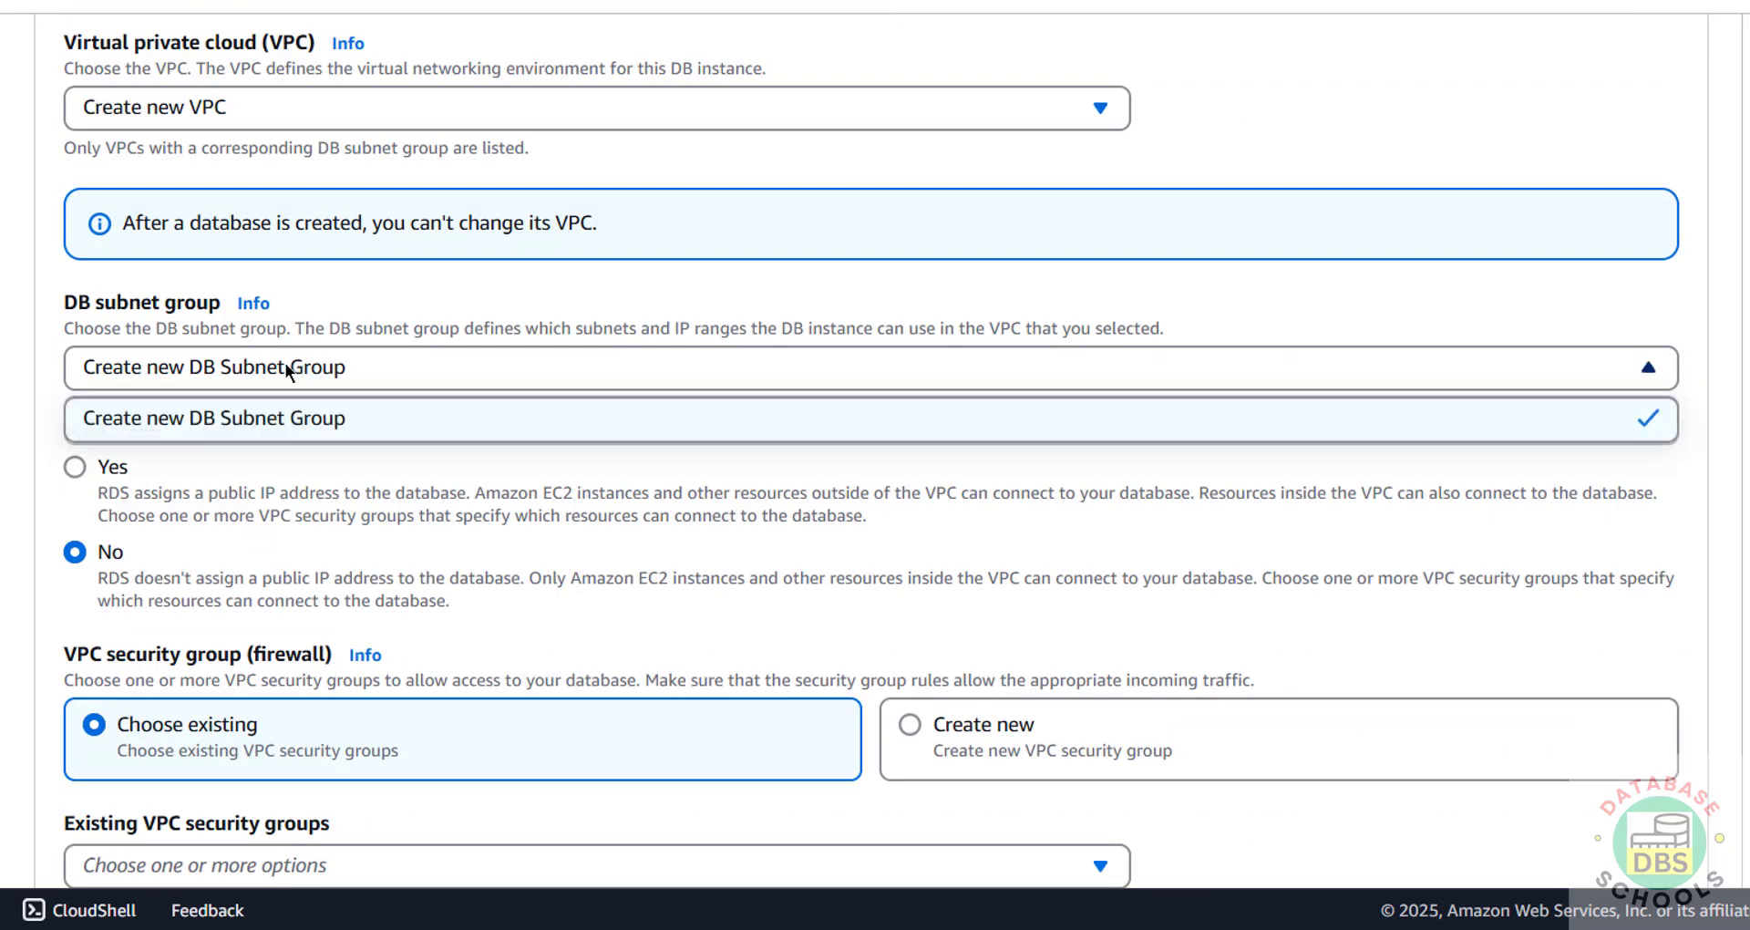
click(292, 369)
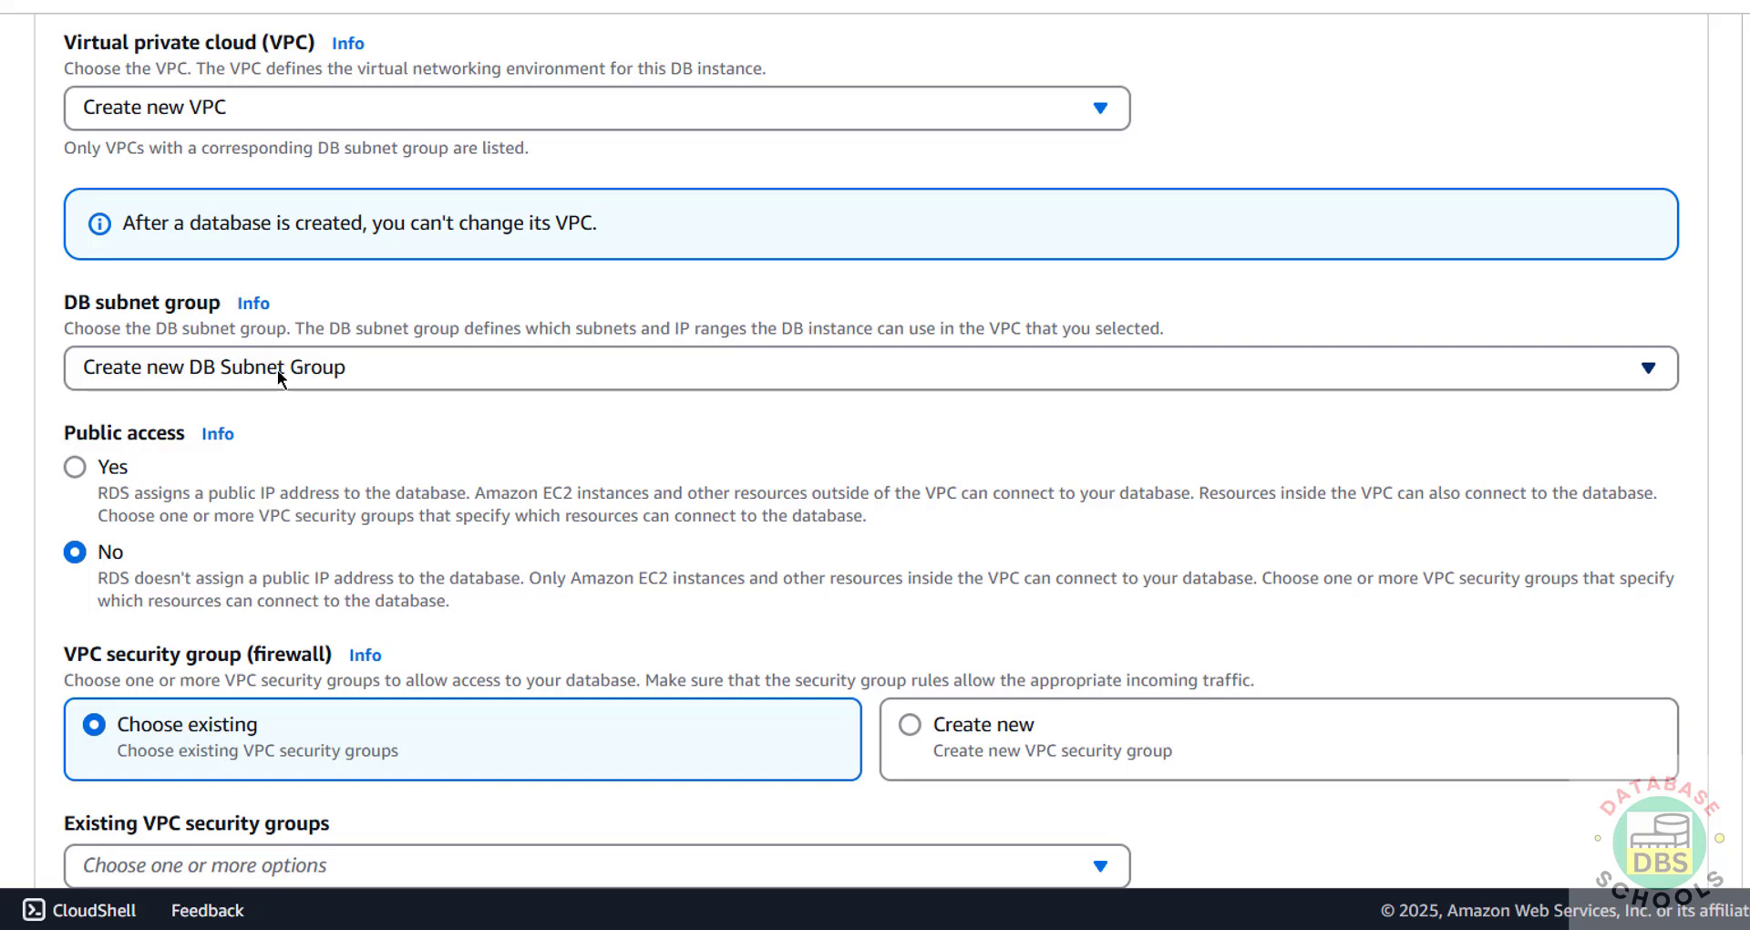
Step: Set Public access to Yes and keep the existing default security group
click(114, 468)
scroll(348, 489, down, 3)
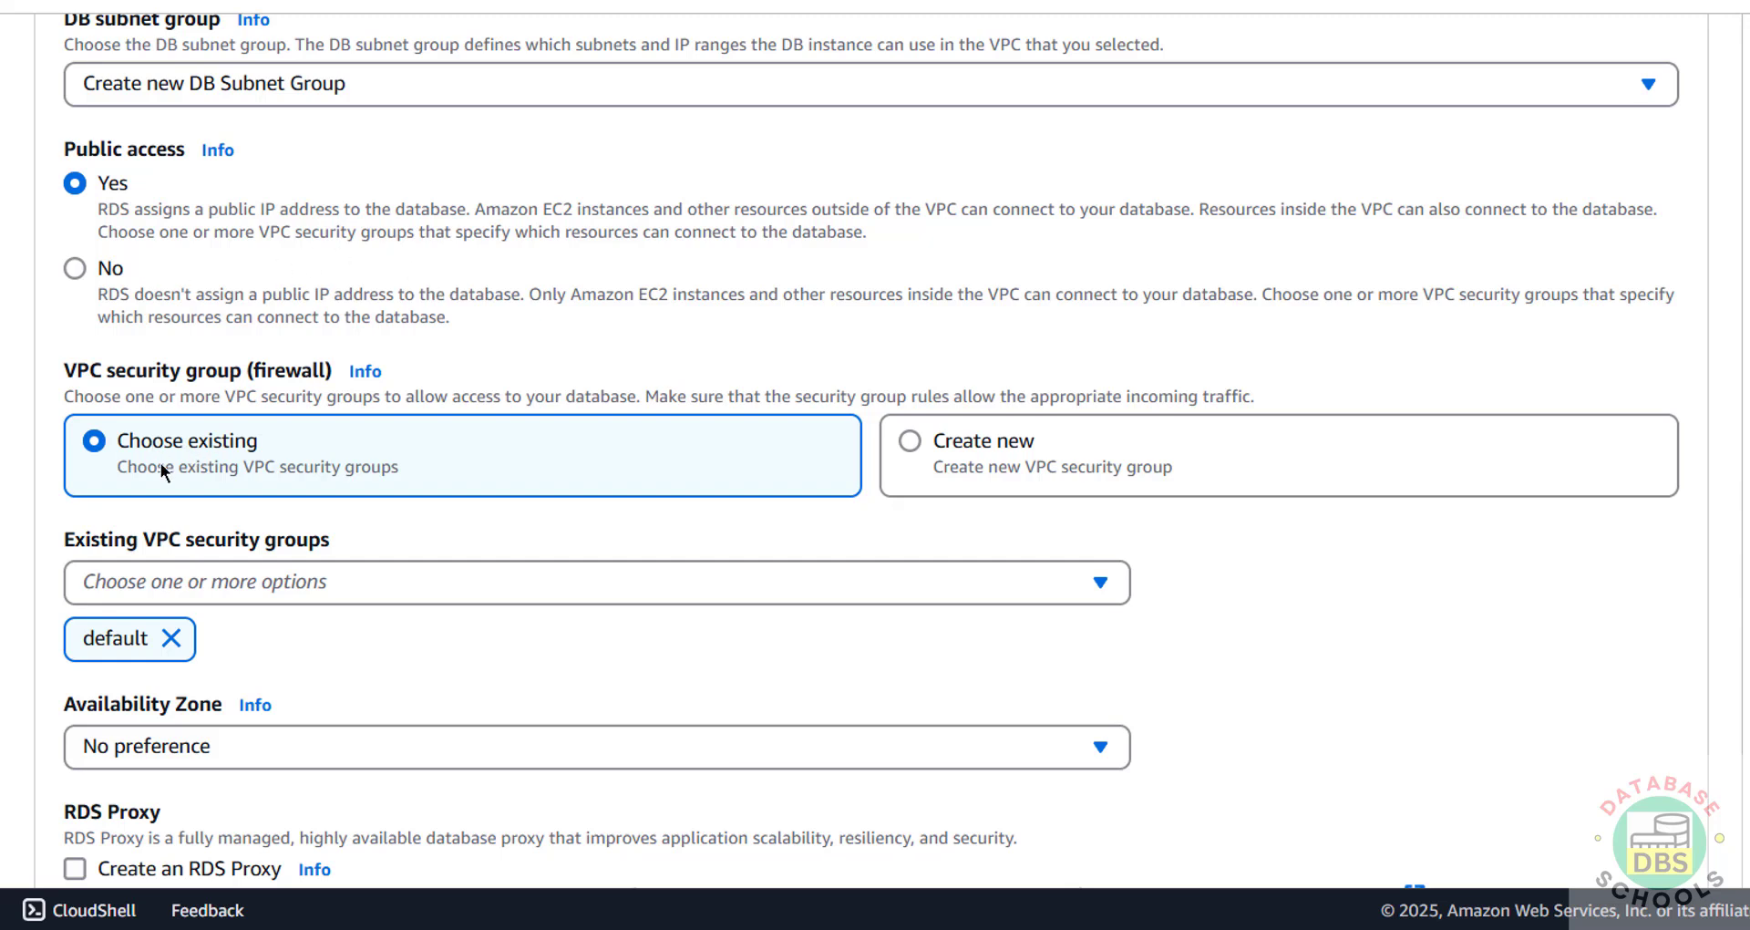
click(1062, 589)
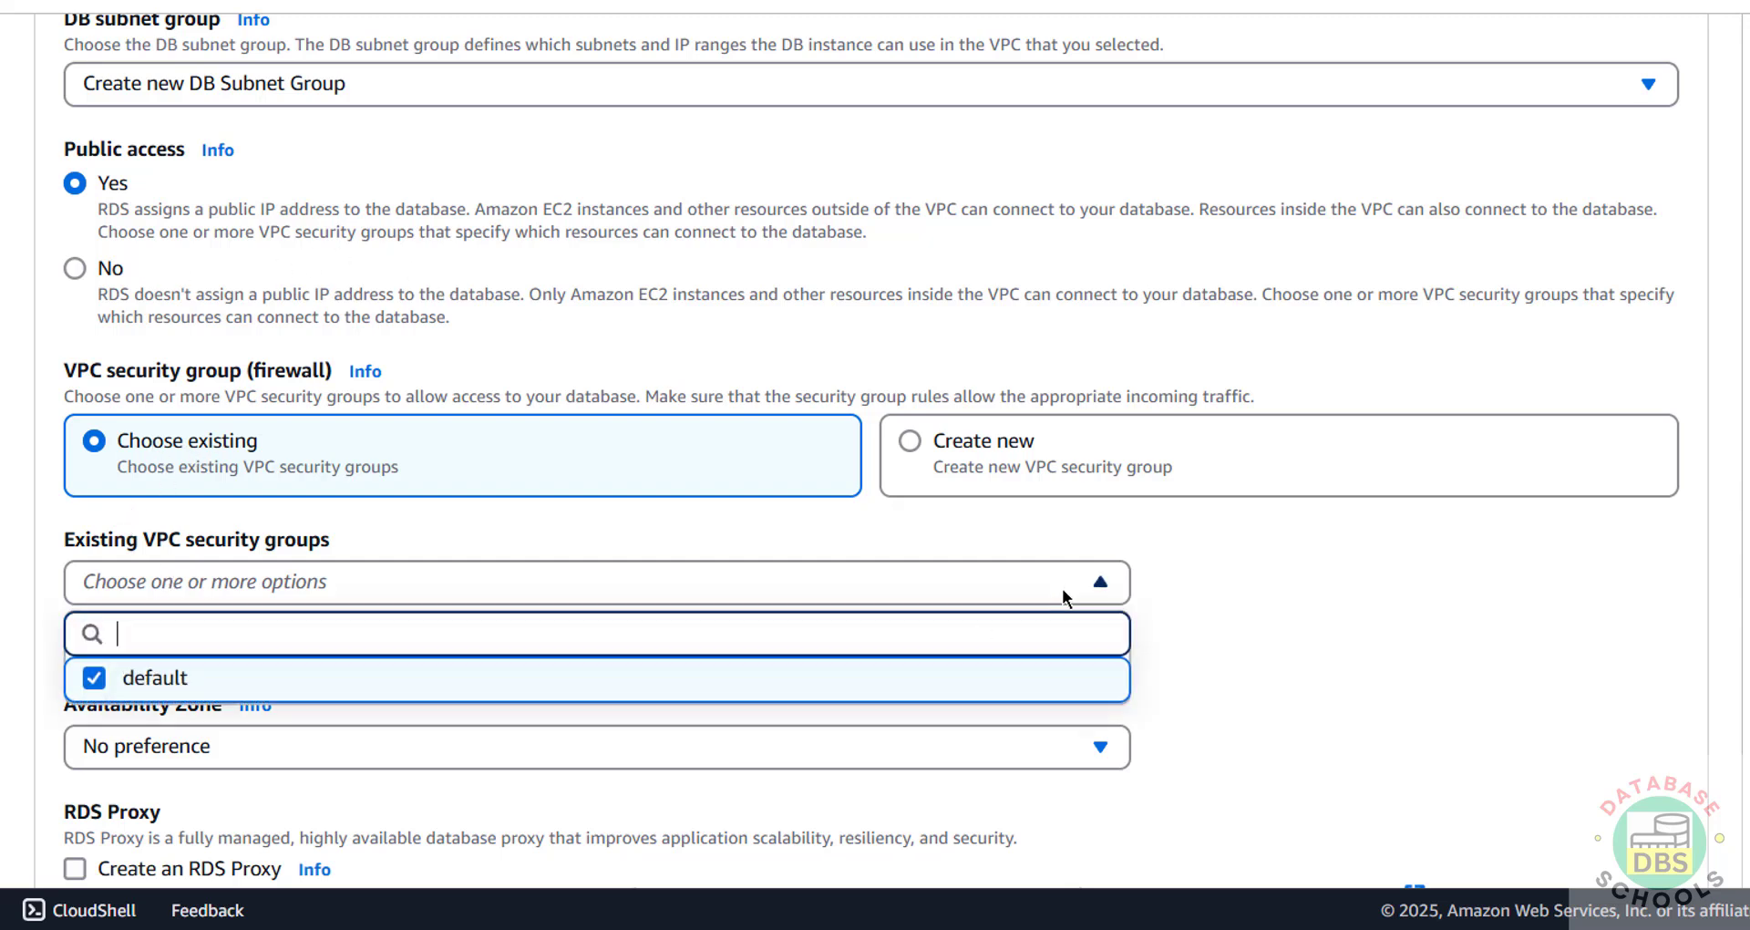
click(568, 575)
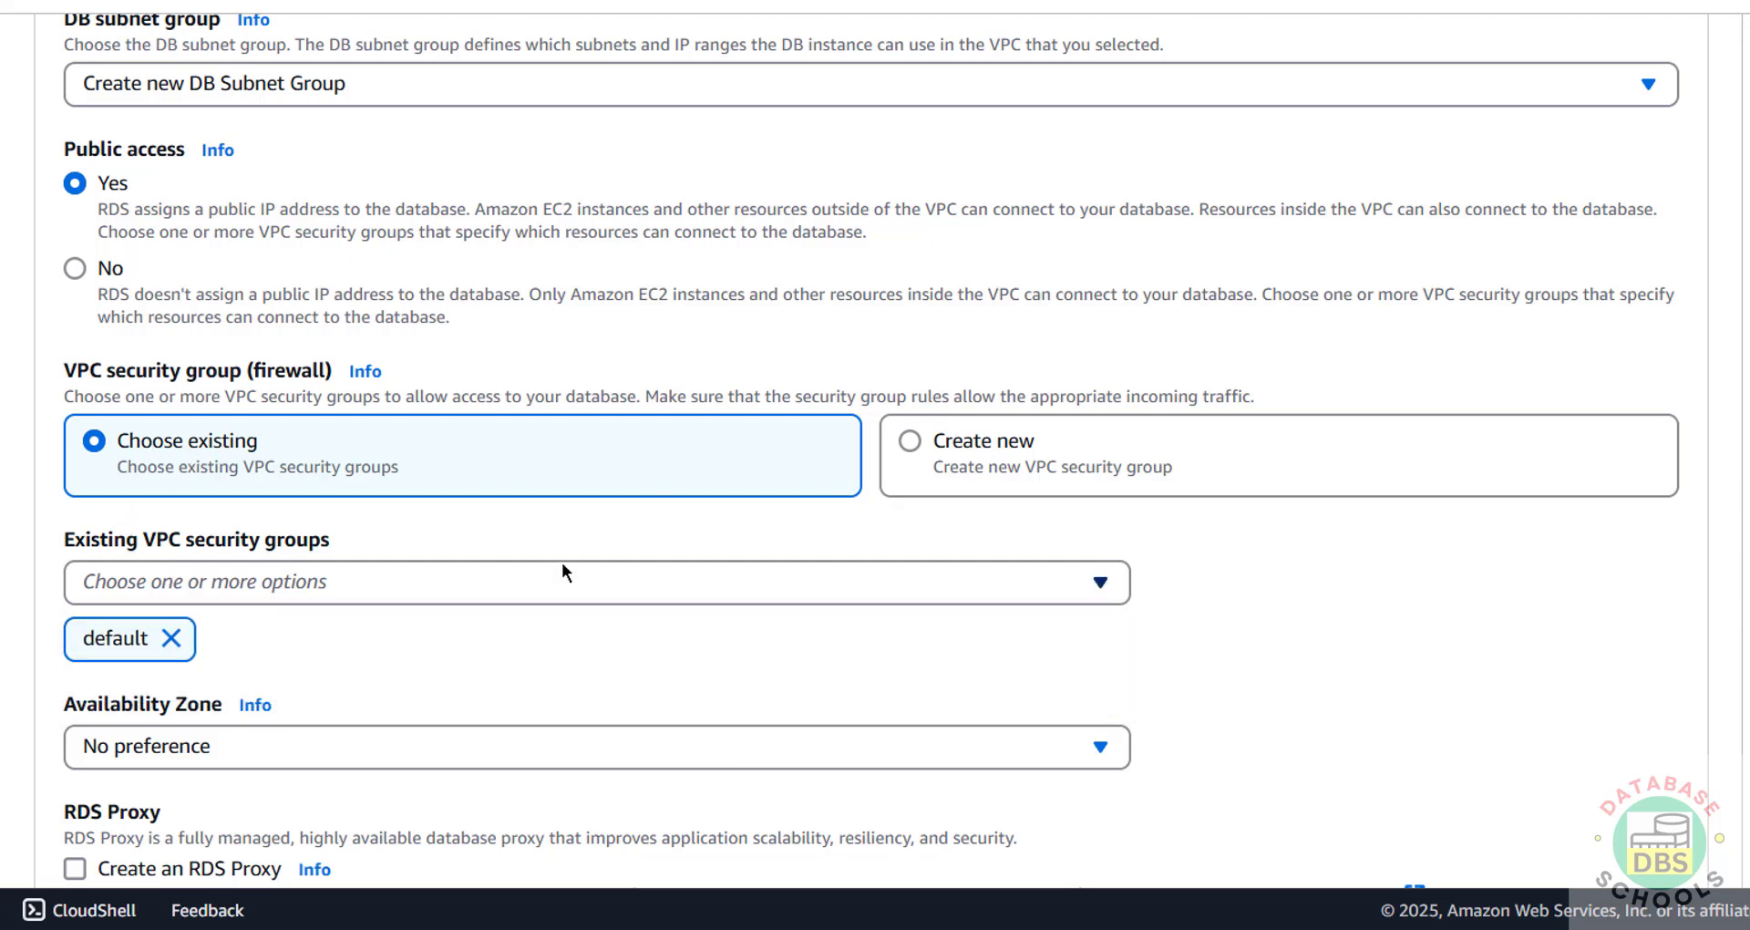
click(910, 442)
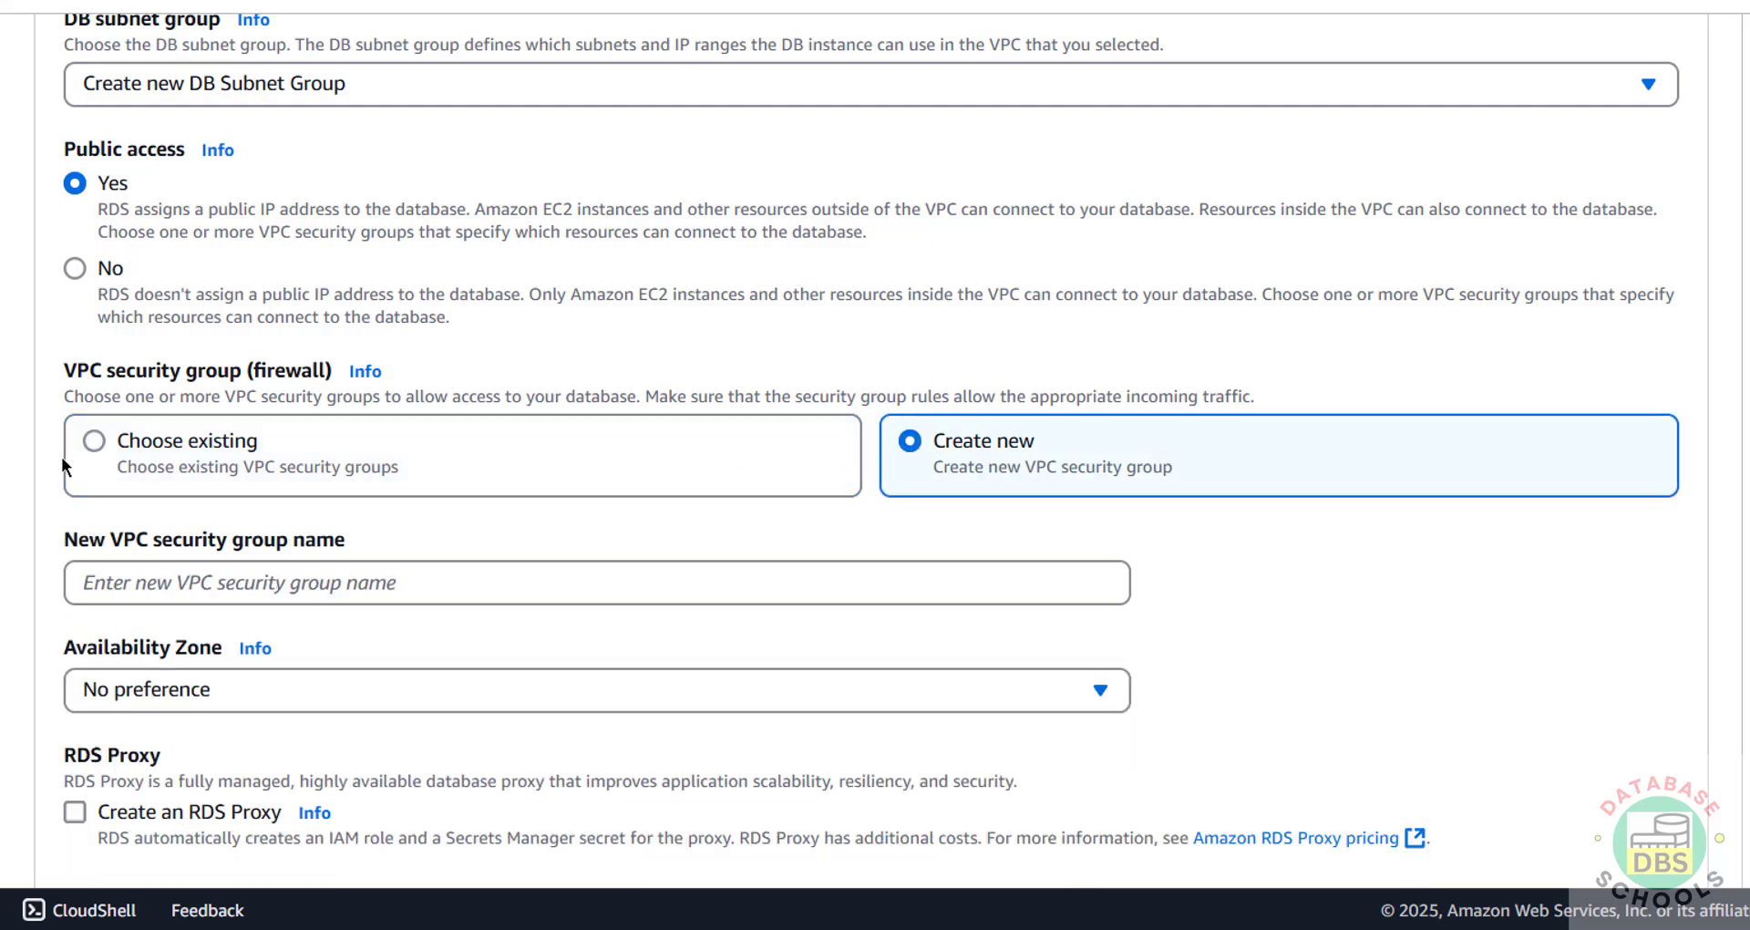
click(106, 443)
Step: Place the database in the us-east-1b Availability Zone
scroll(403, 499, down, 1)
scroll(402, 500, down, 3)
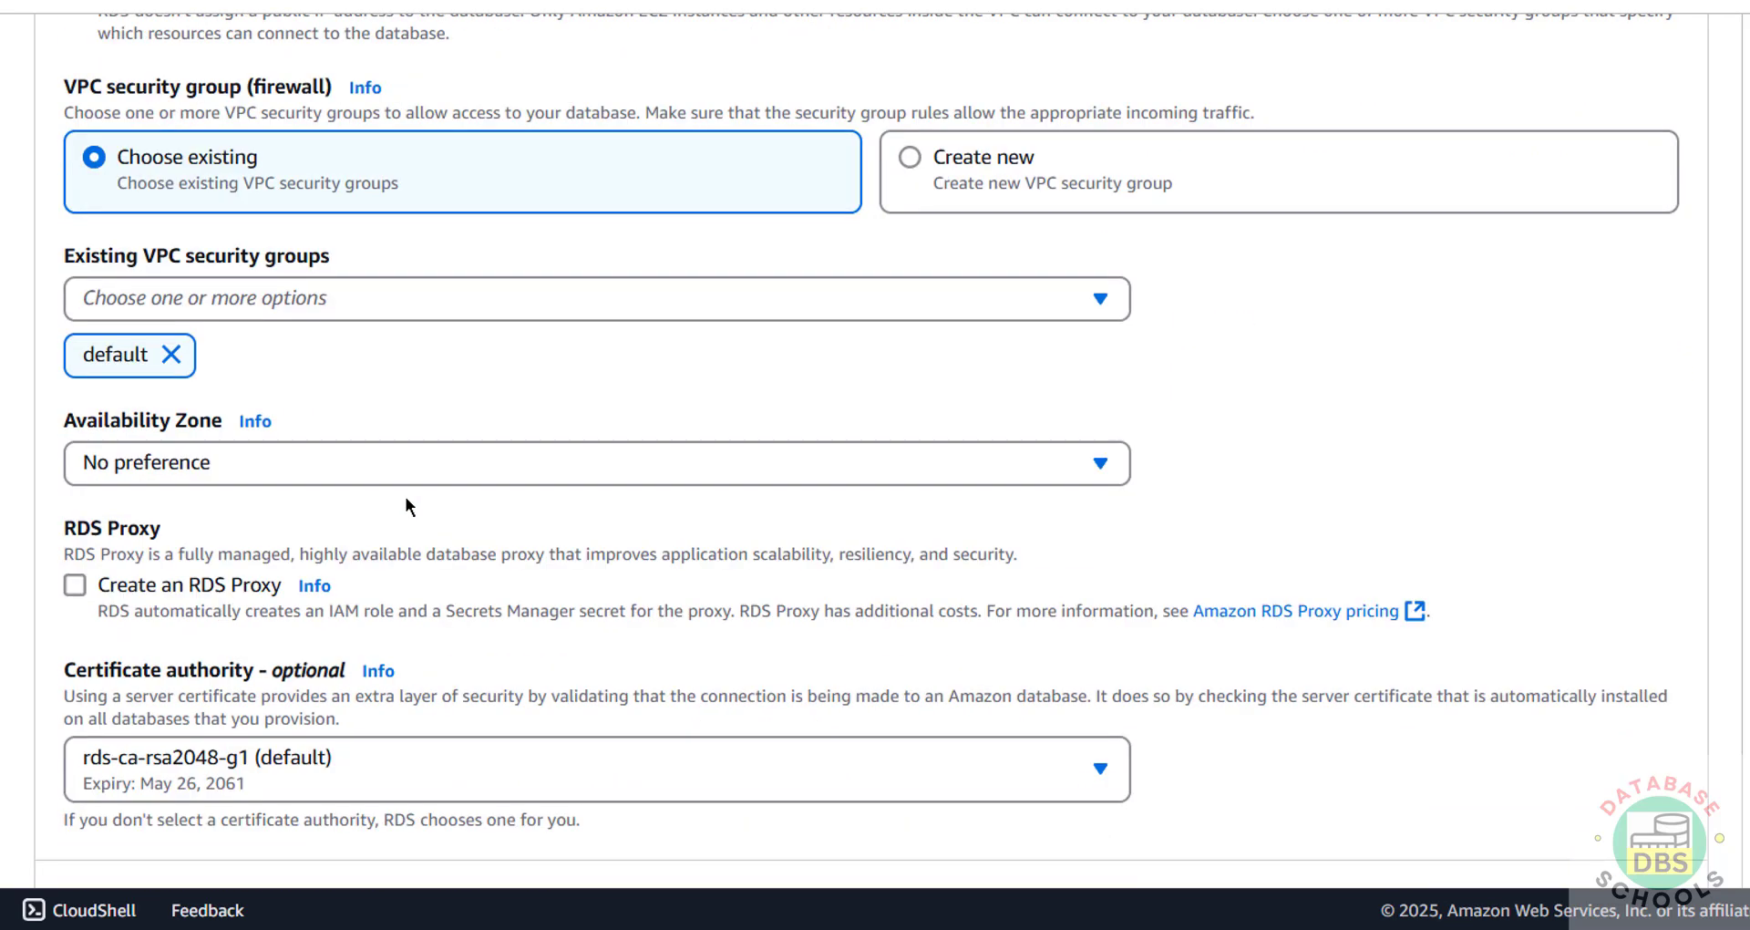
click(363, 460)
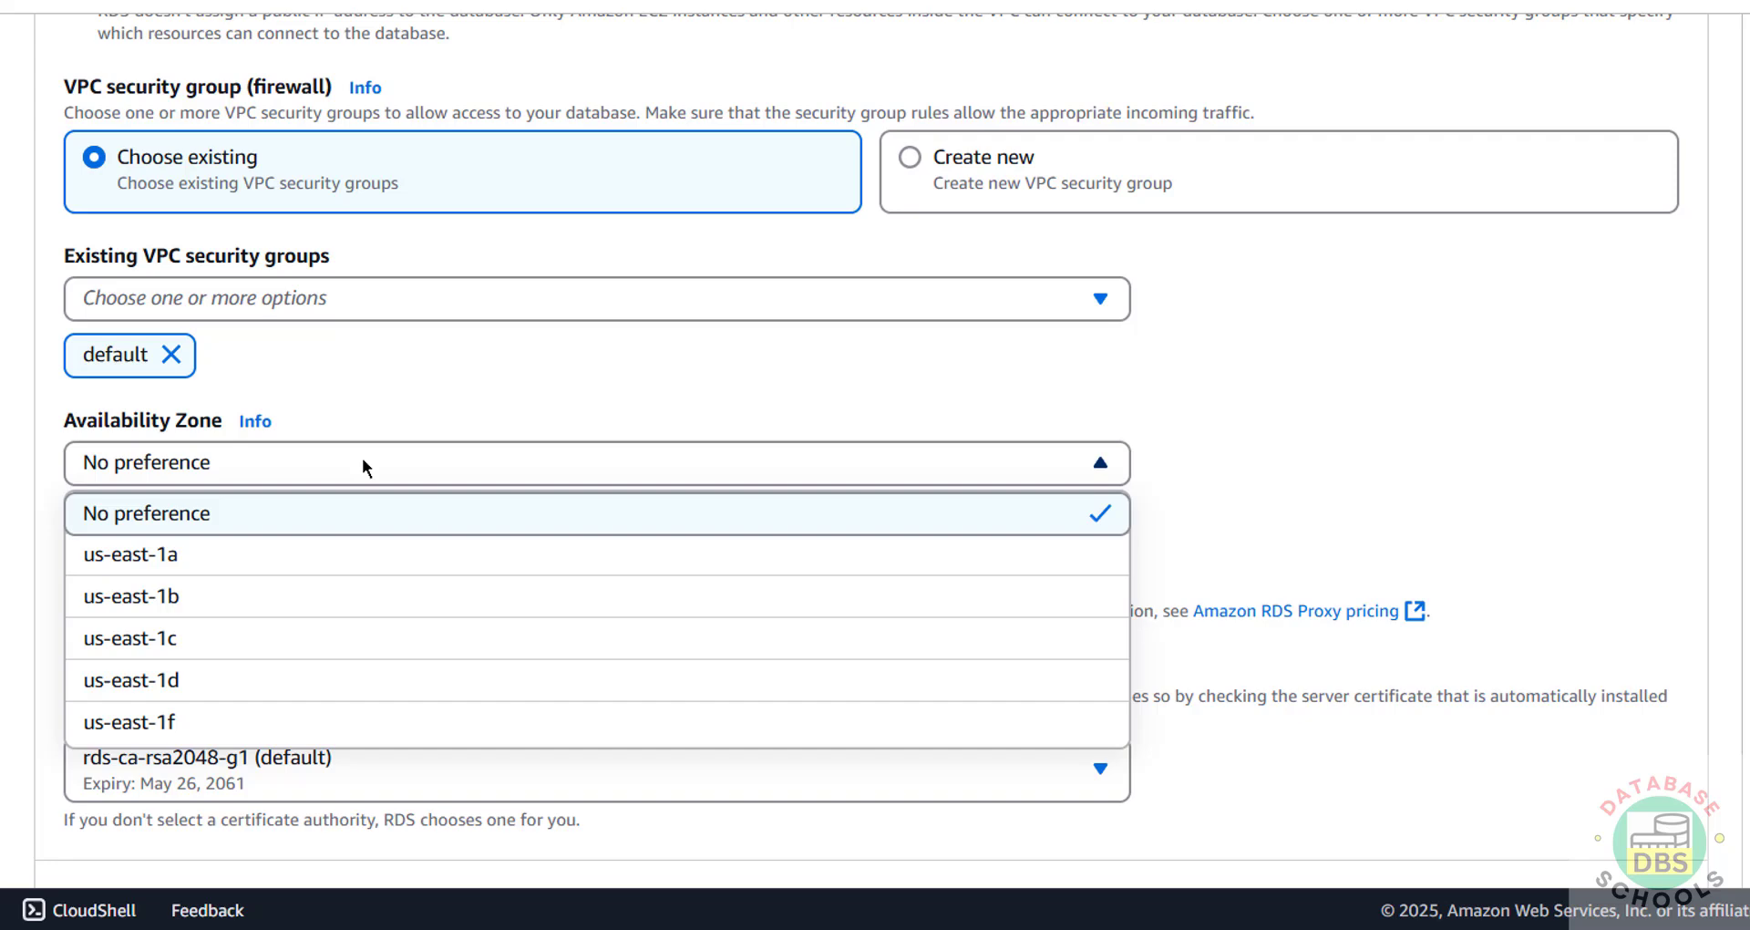
click(243, 598)
scroll(1533, 450, down, 10)
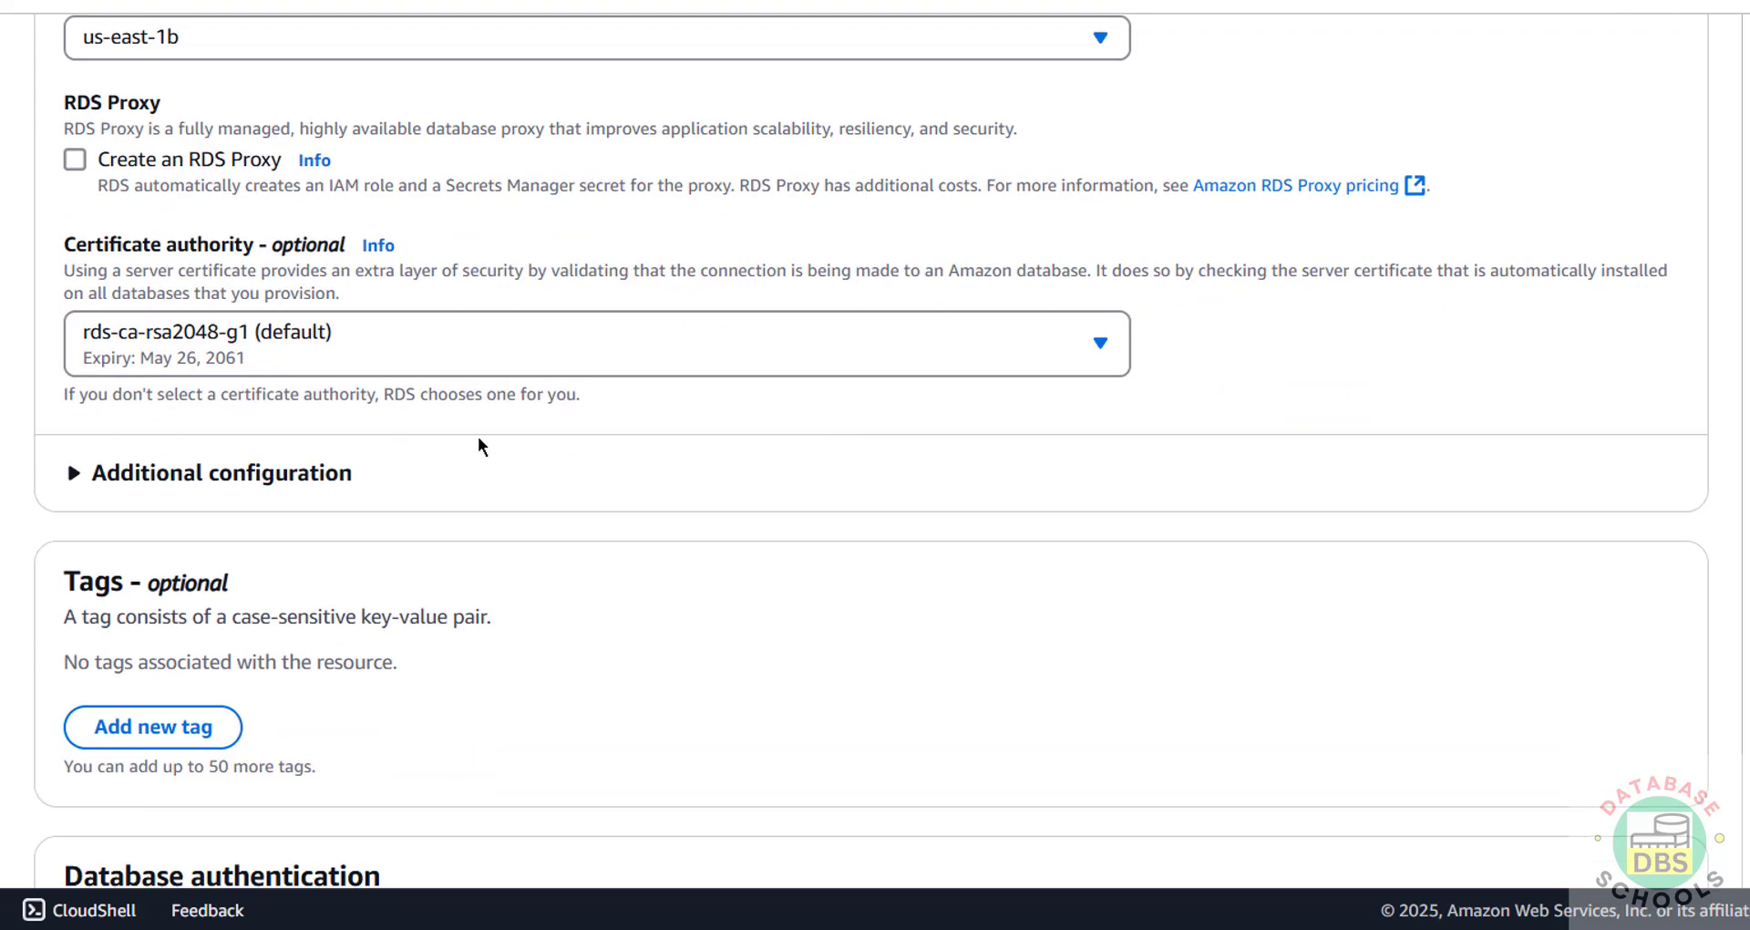
Step: Toggle Enhanced Monitoring on and back off so it stays disabled
scroll(499, 459, down, 3)
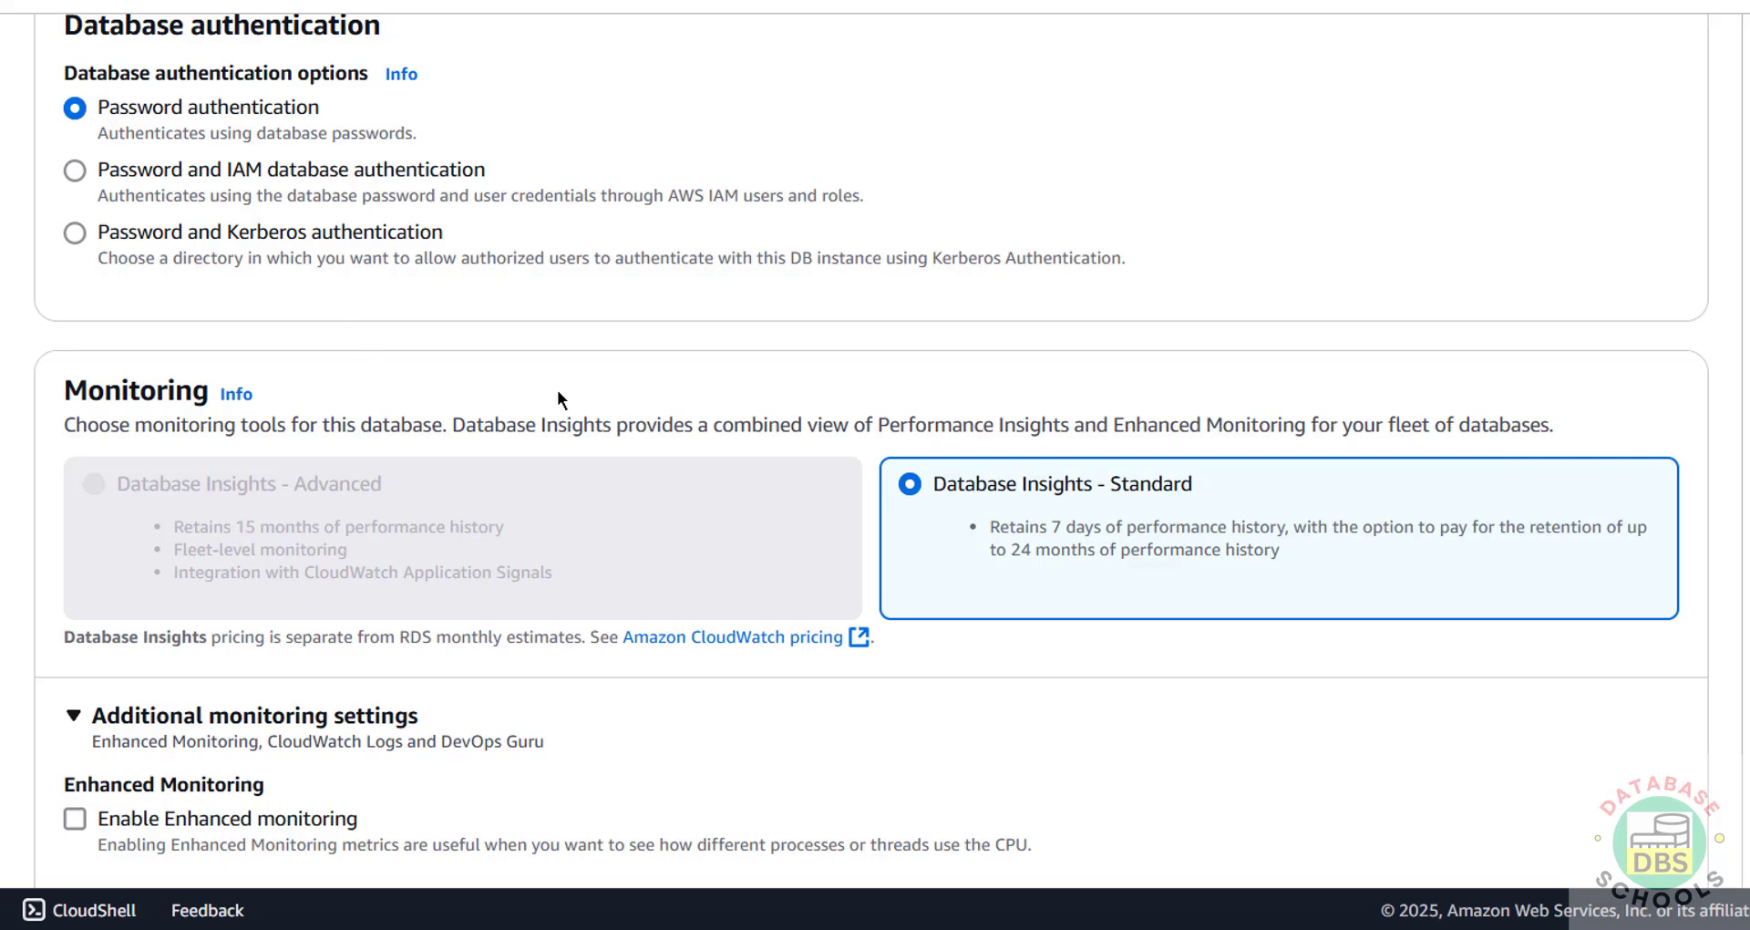
scroll(1074, 504, down, 6)
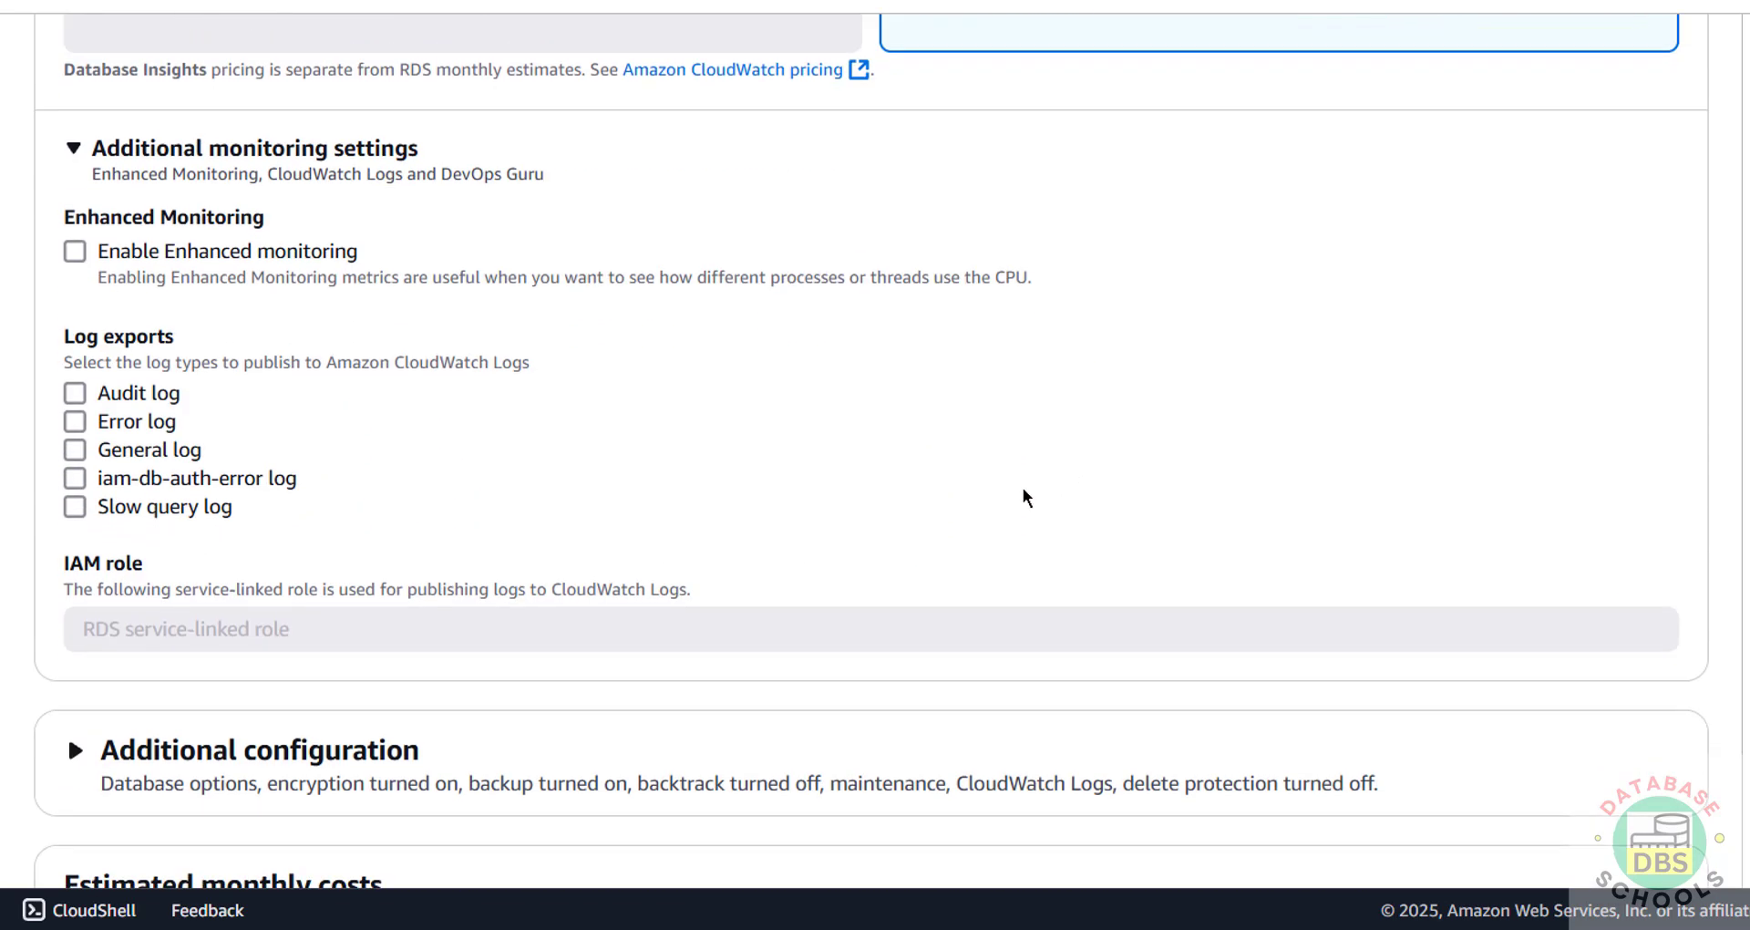
scroll(330, 363, up, 2)
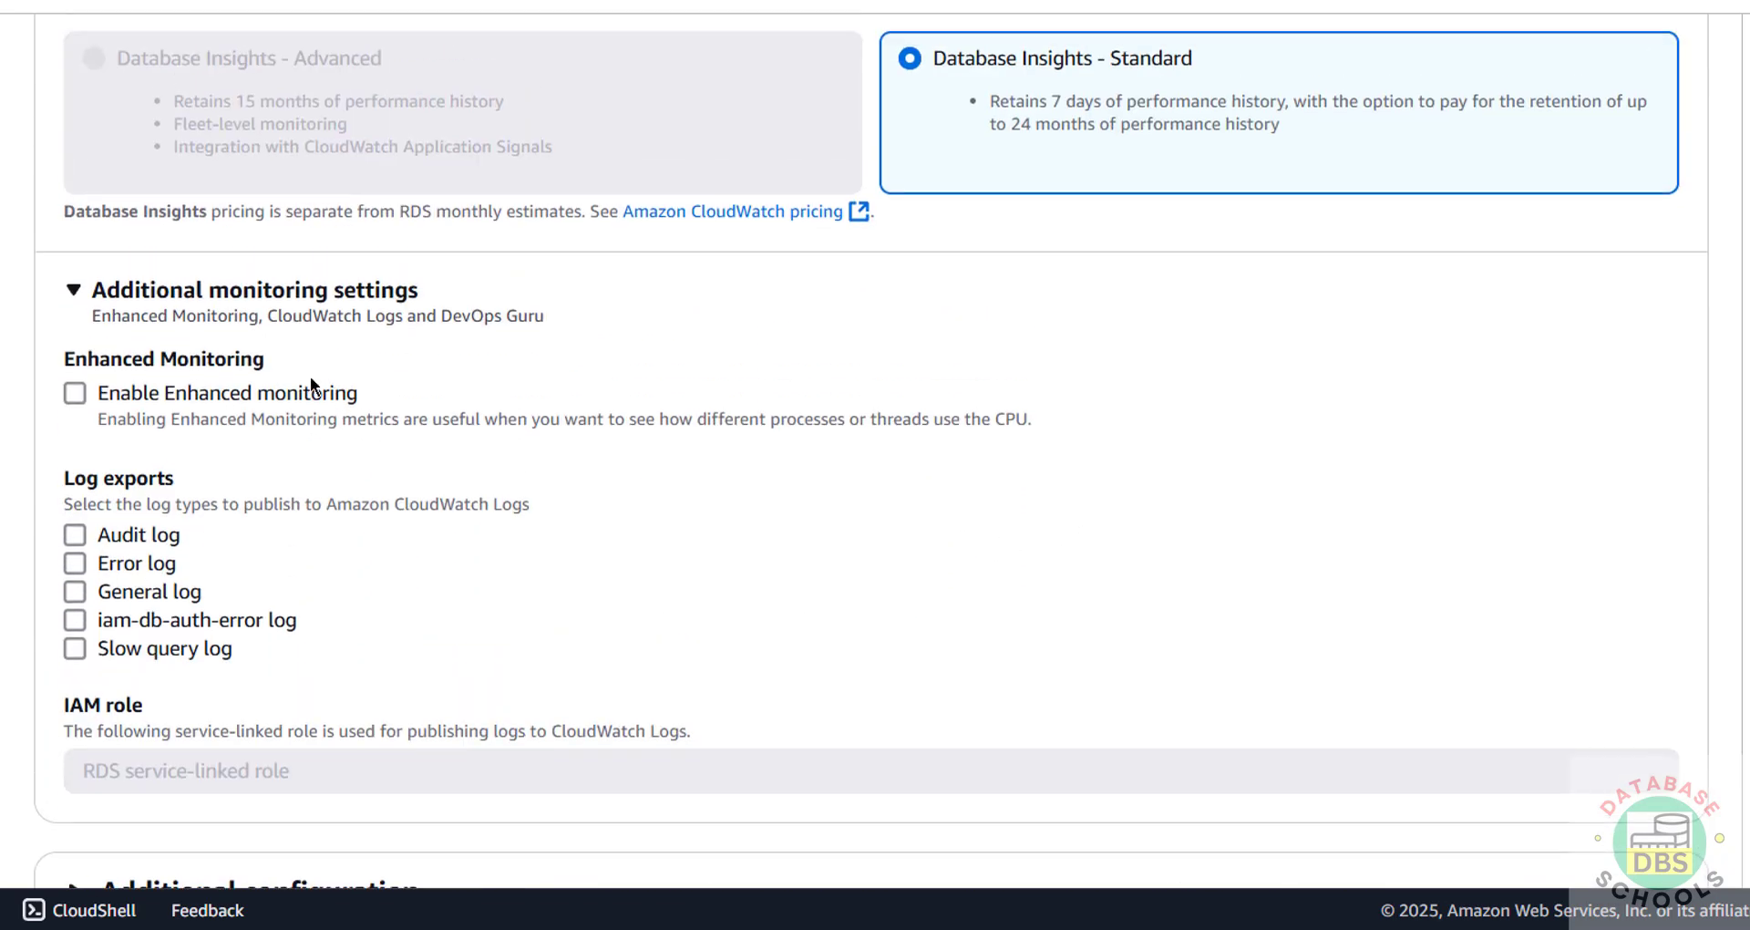
click(75, 392)
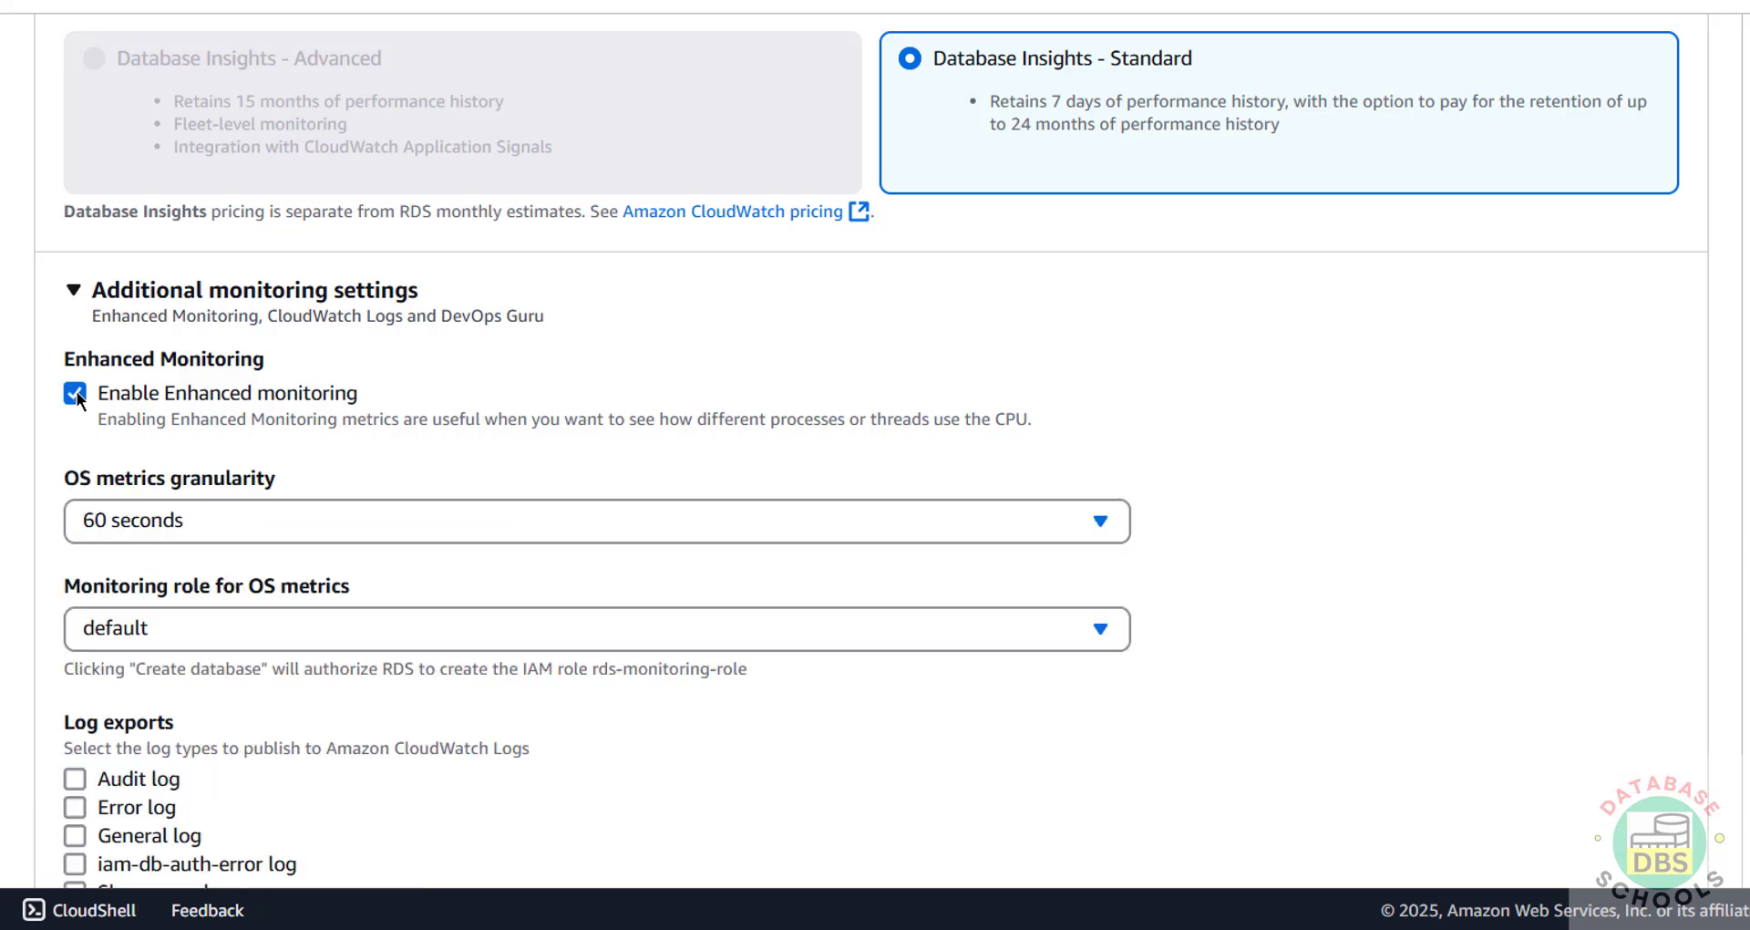
click(76, 391)
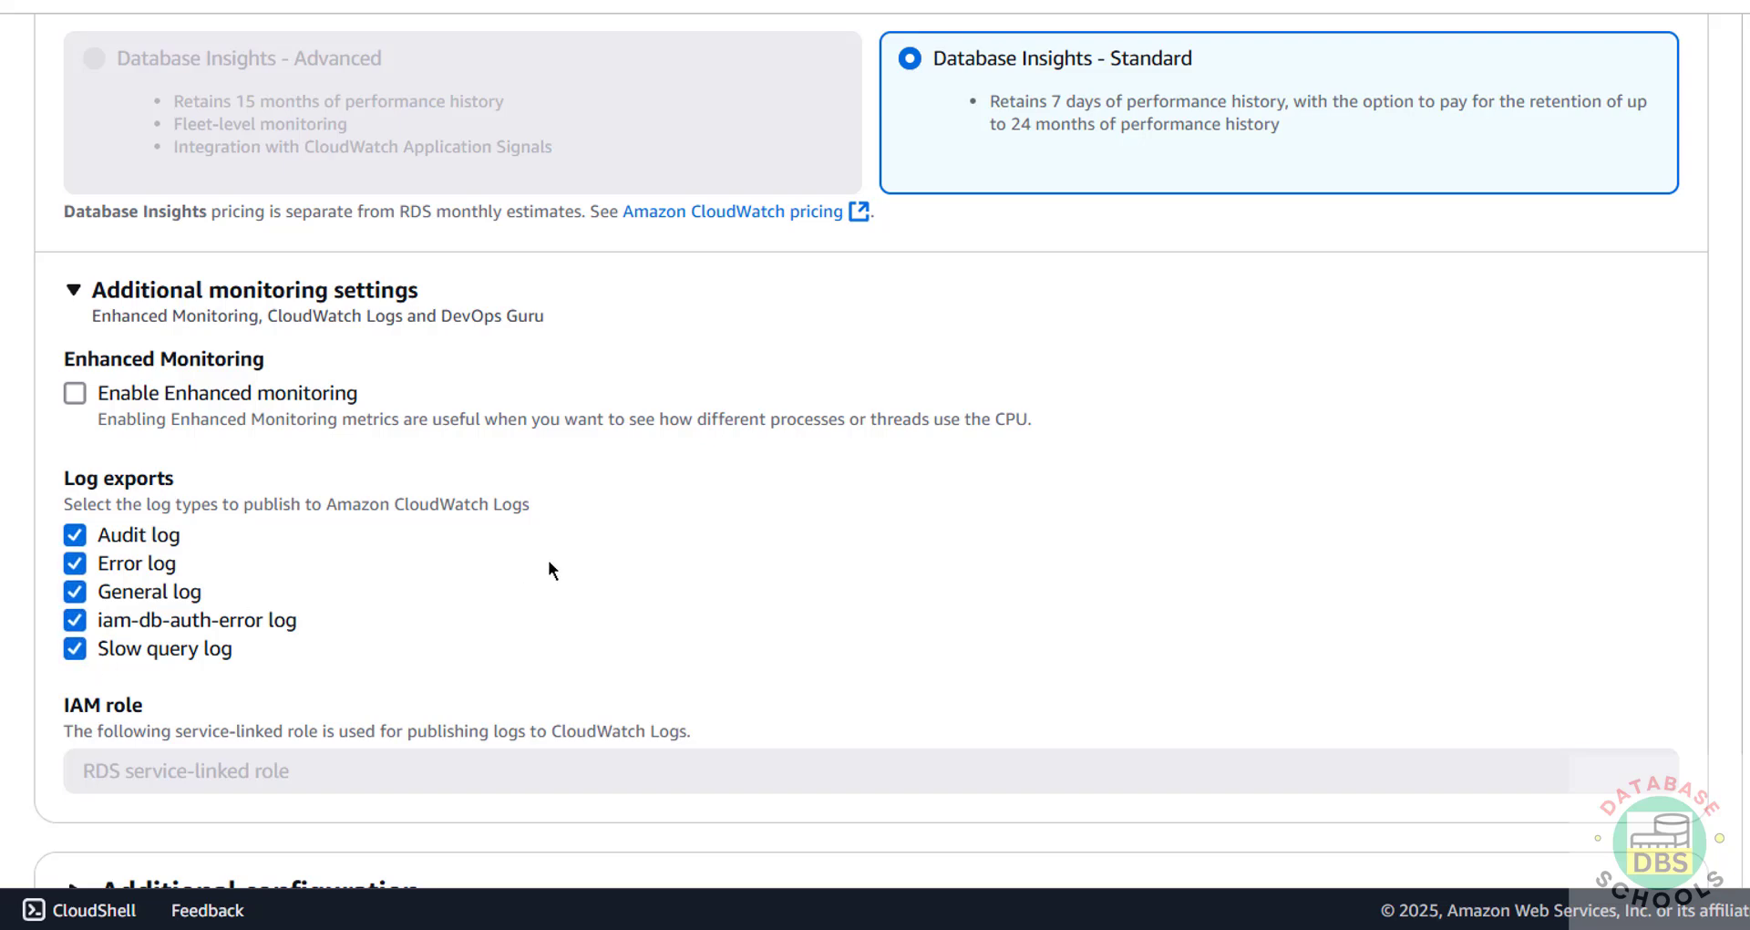
scroll(550, 566, down, 7)
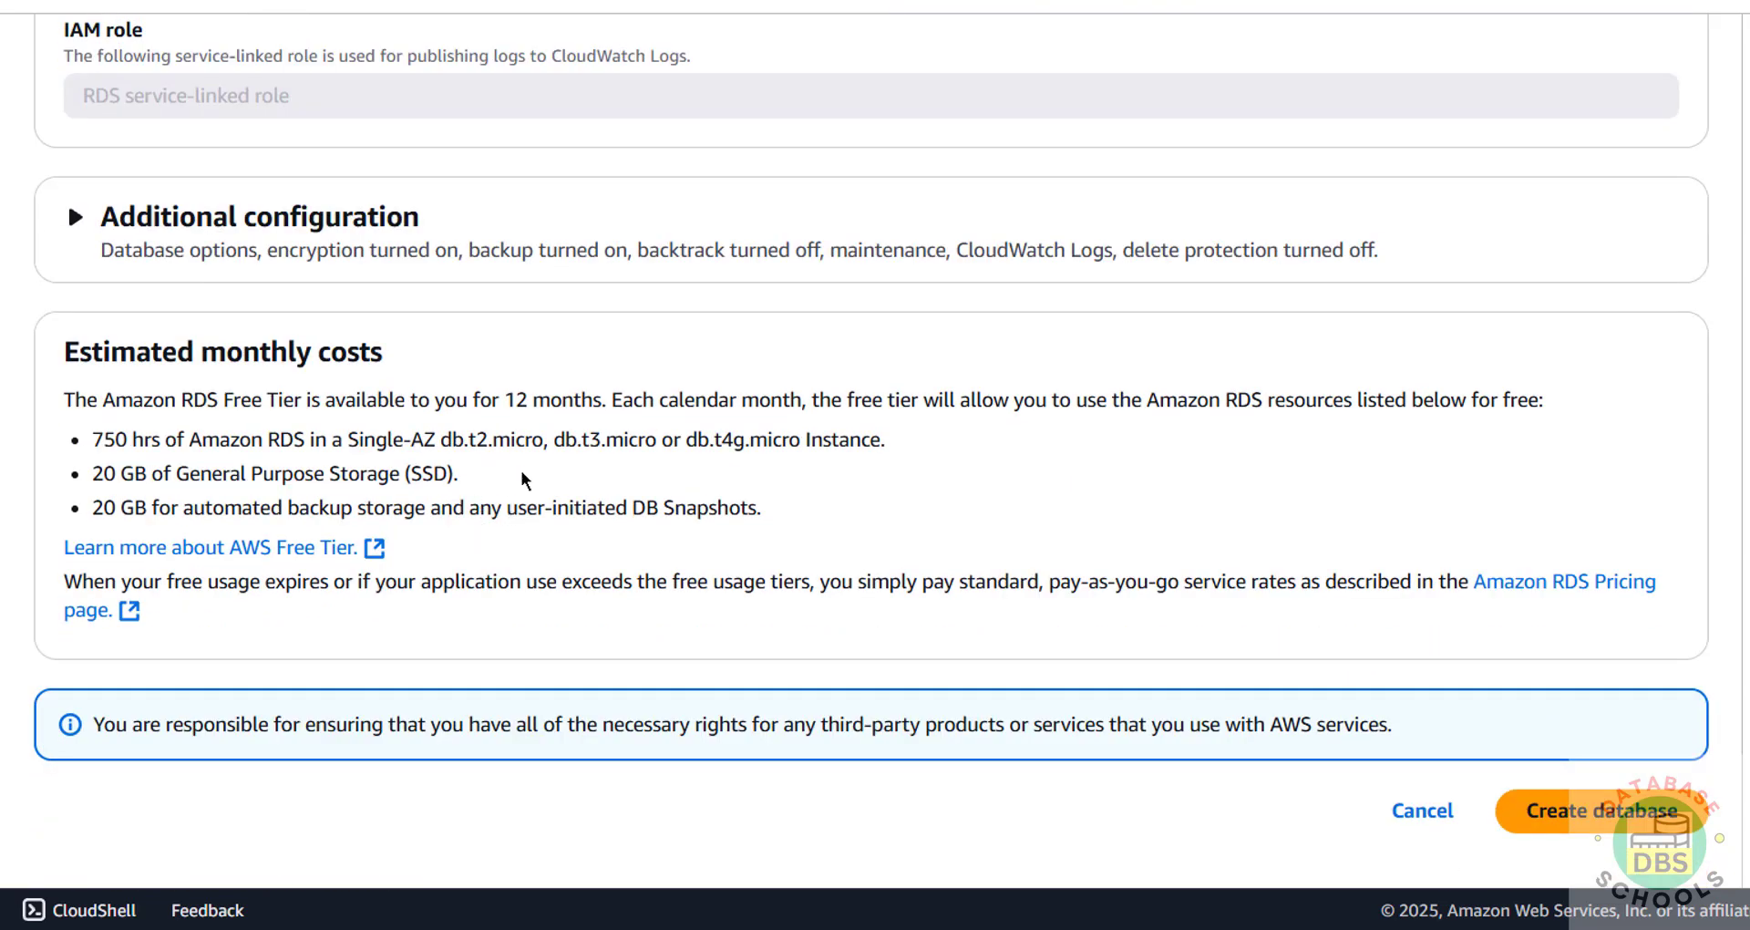
Step: Set the initial database name to r2schools under Additional configuration
click(73, 217)
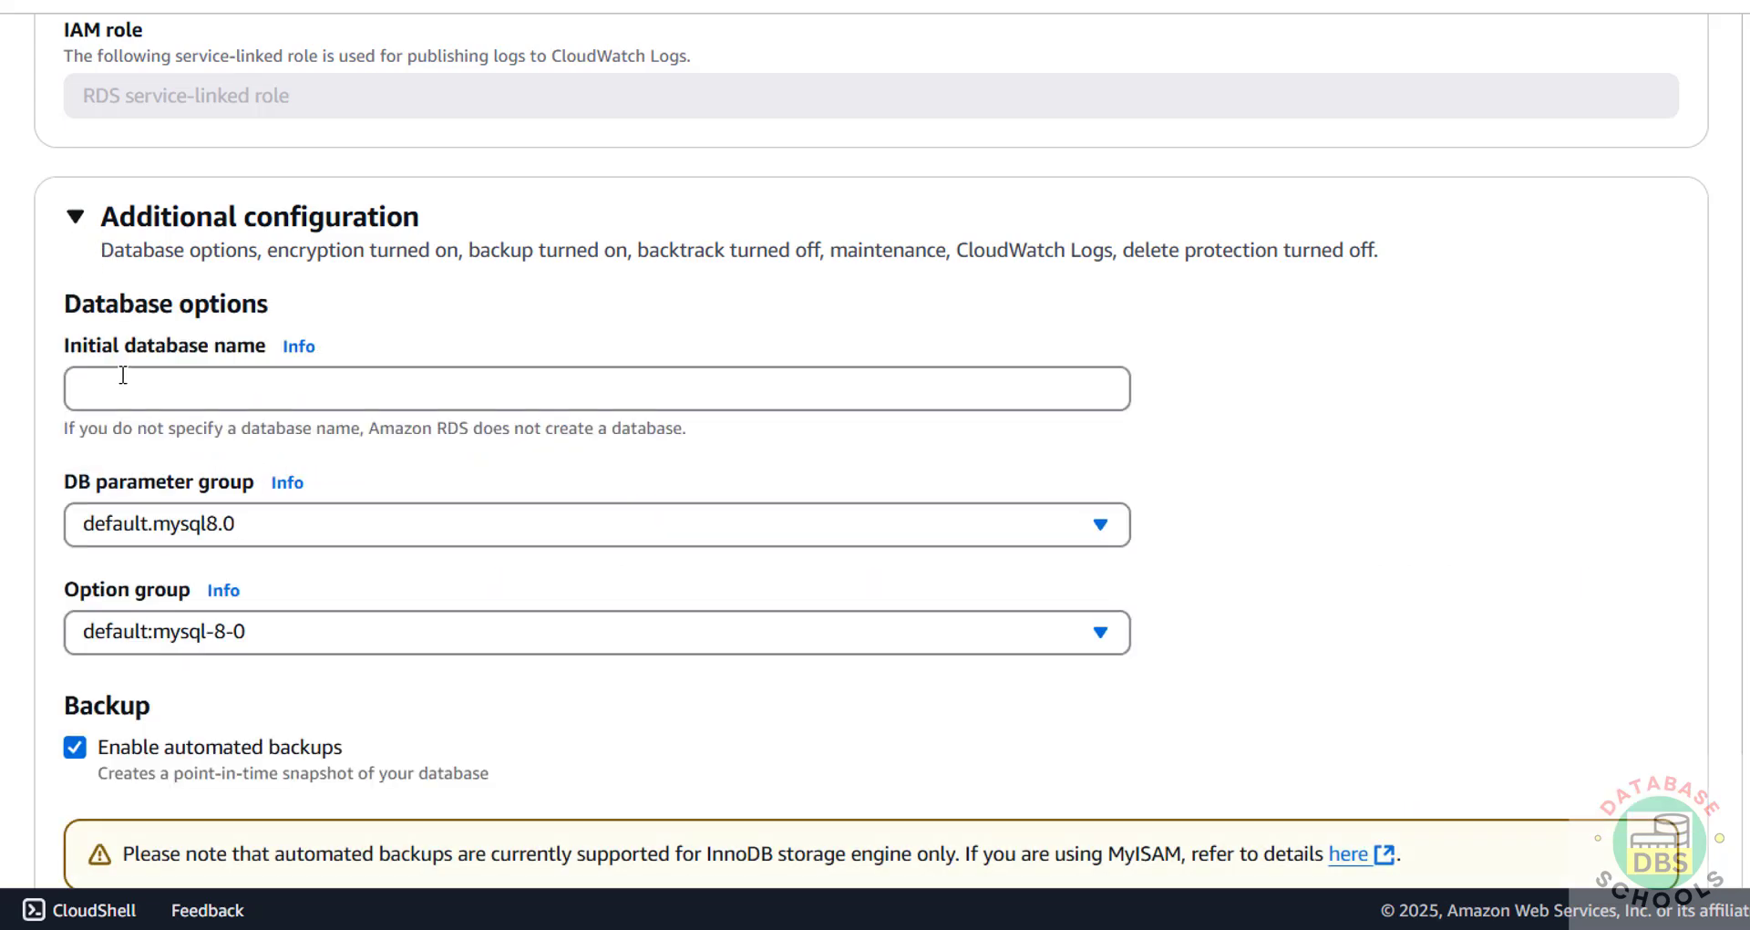
click(171, 370)
text(r2schools)
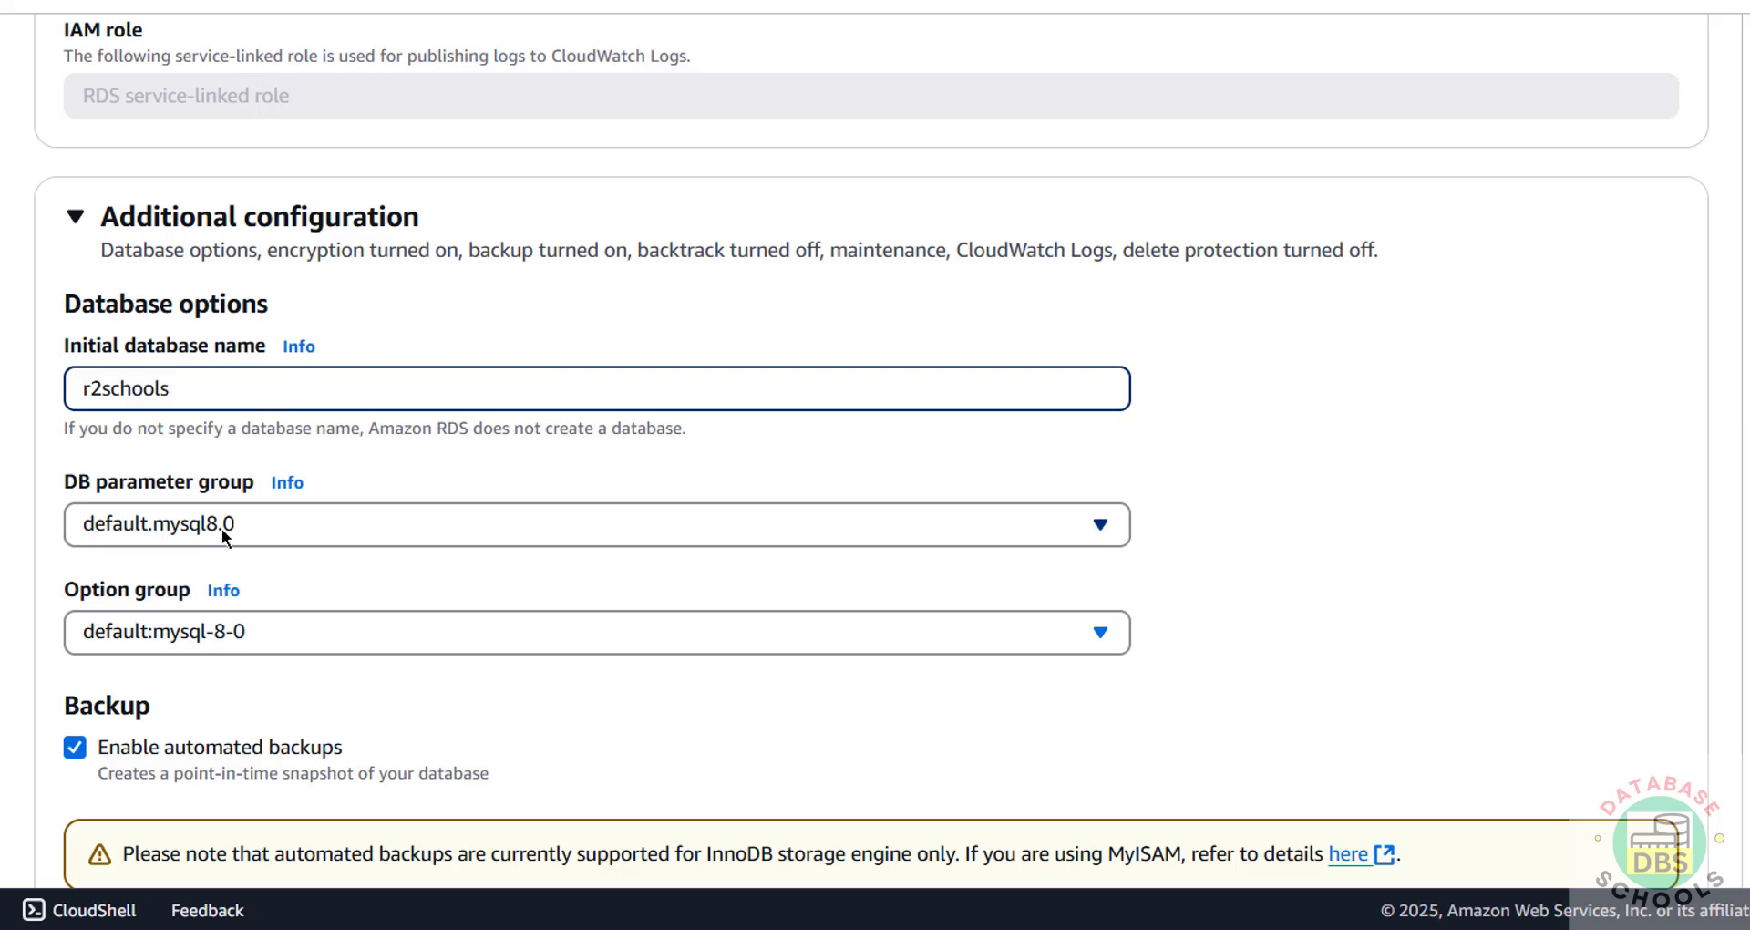
scroll(328, 611, down, 3)
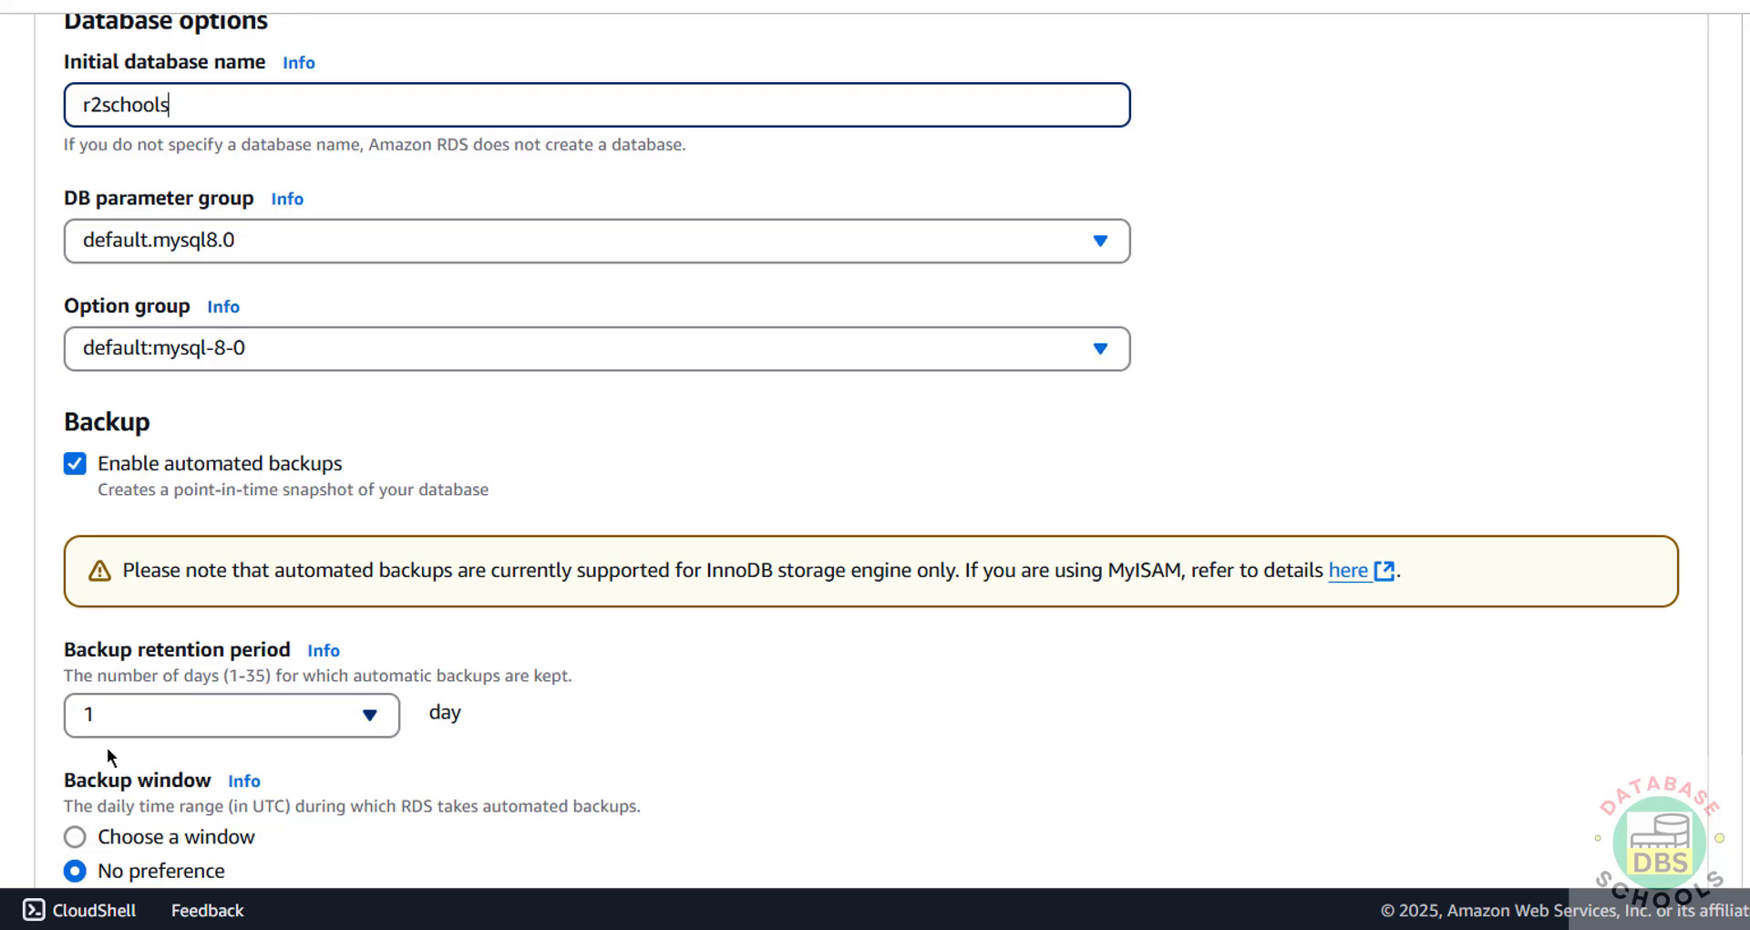
Step: Set the backup retention period to 7 days
click(330, 724)
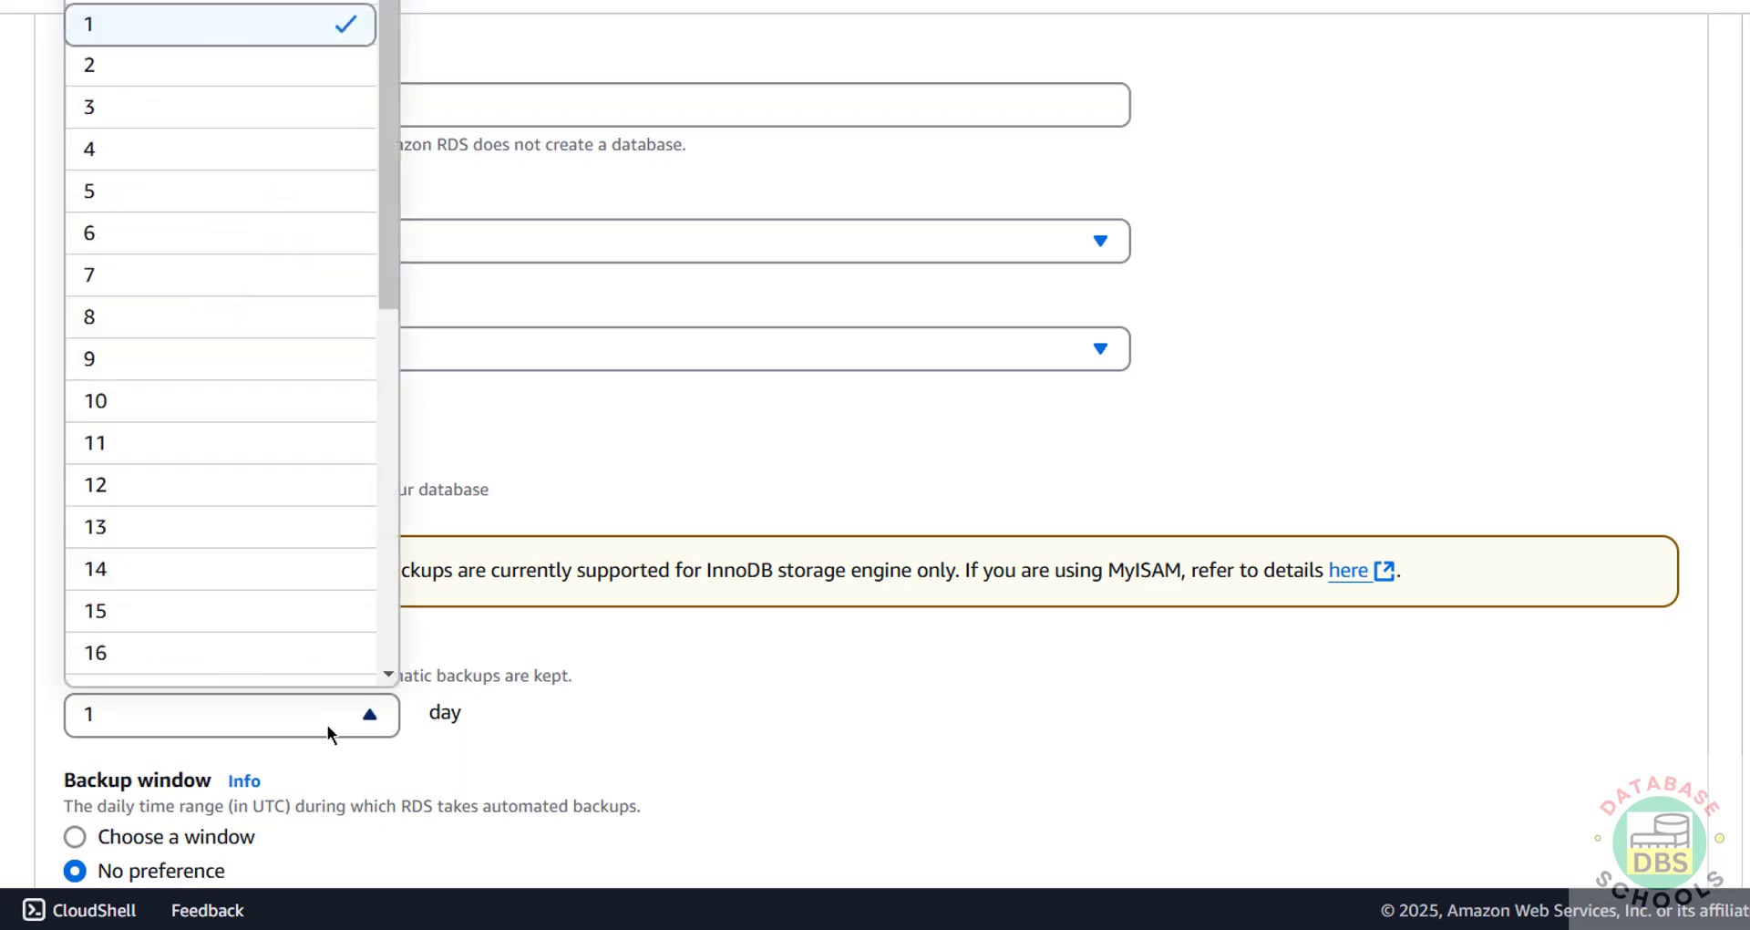
scroll(277, 528, down, 2)
scroll(262, 582, down, 8)
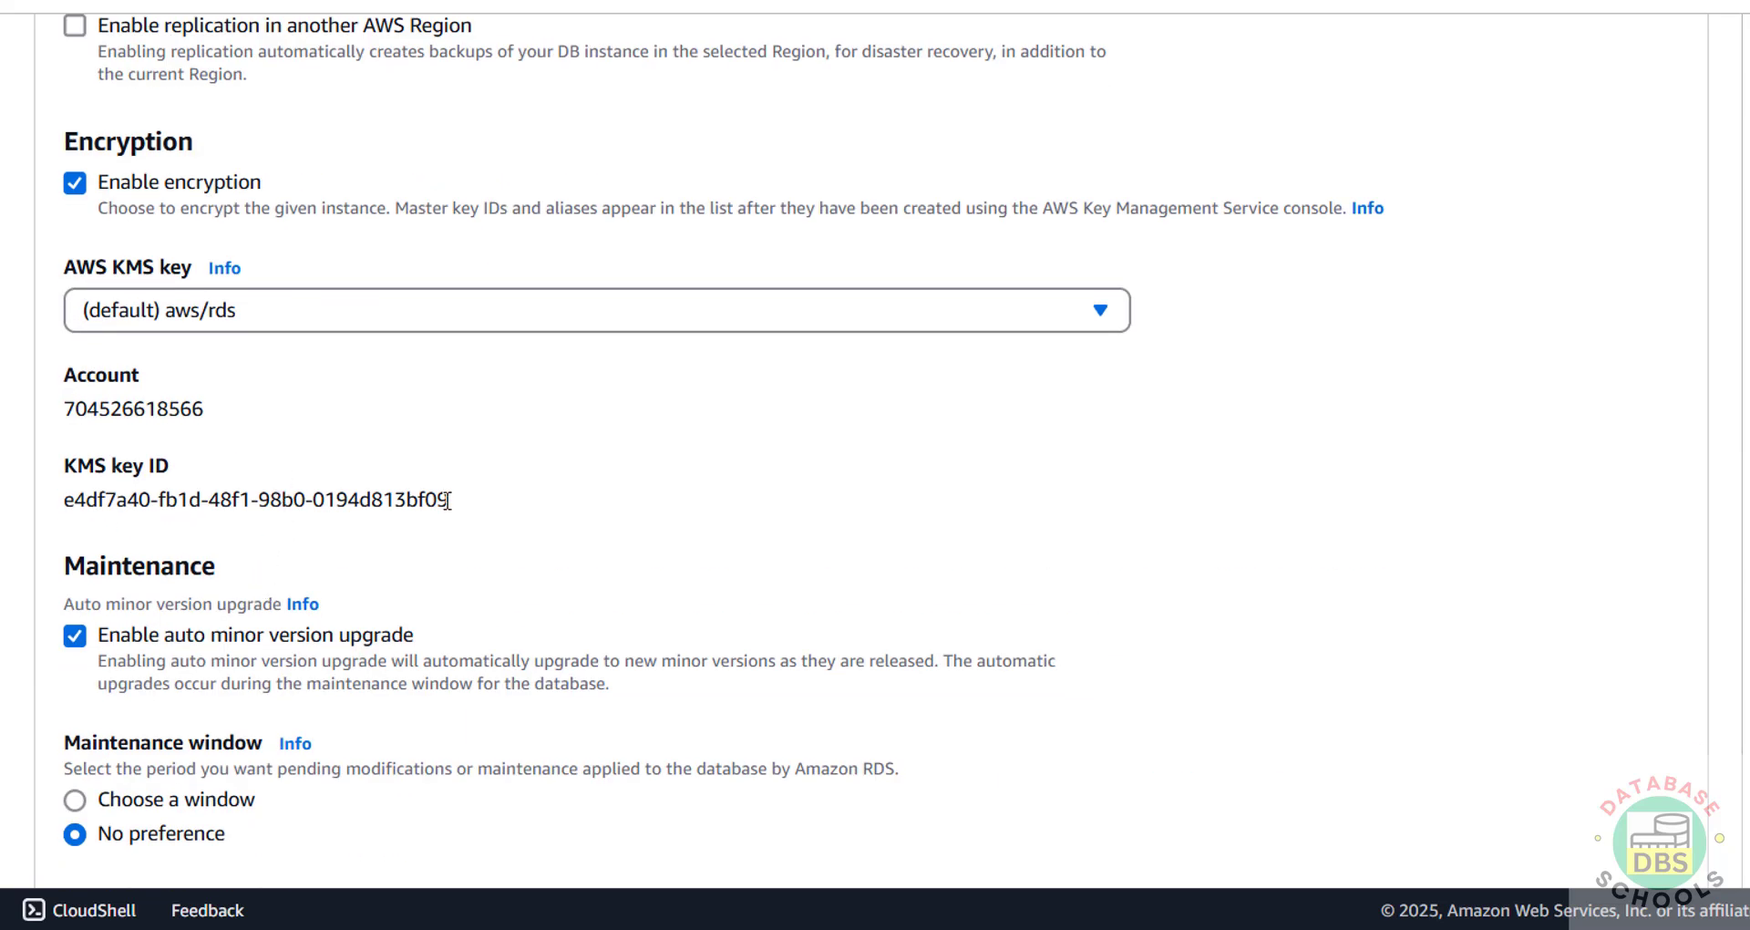
scroll(770, 484, down, 5)
scroll(222, 379, up, 15)
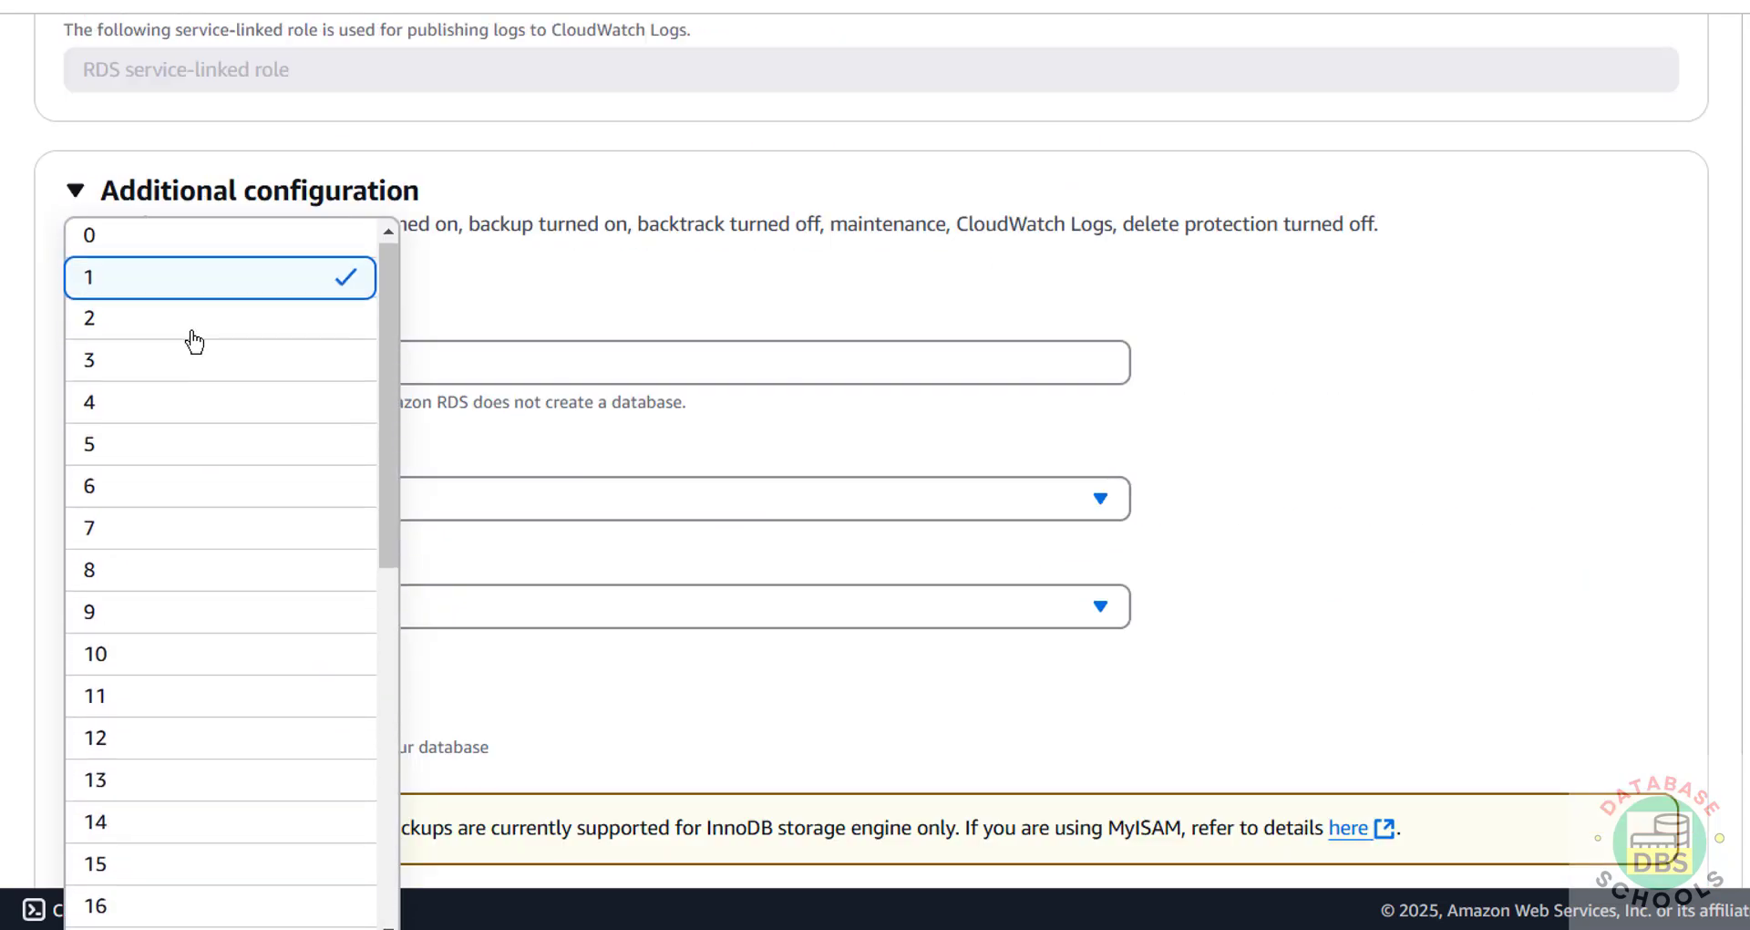
click(149, 542)
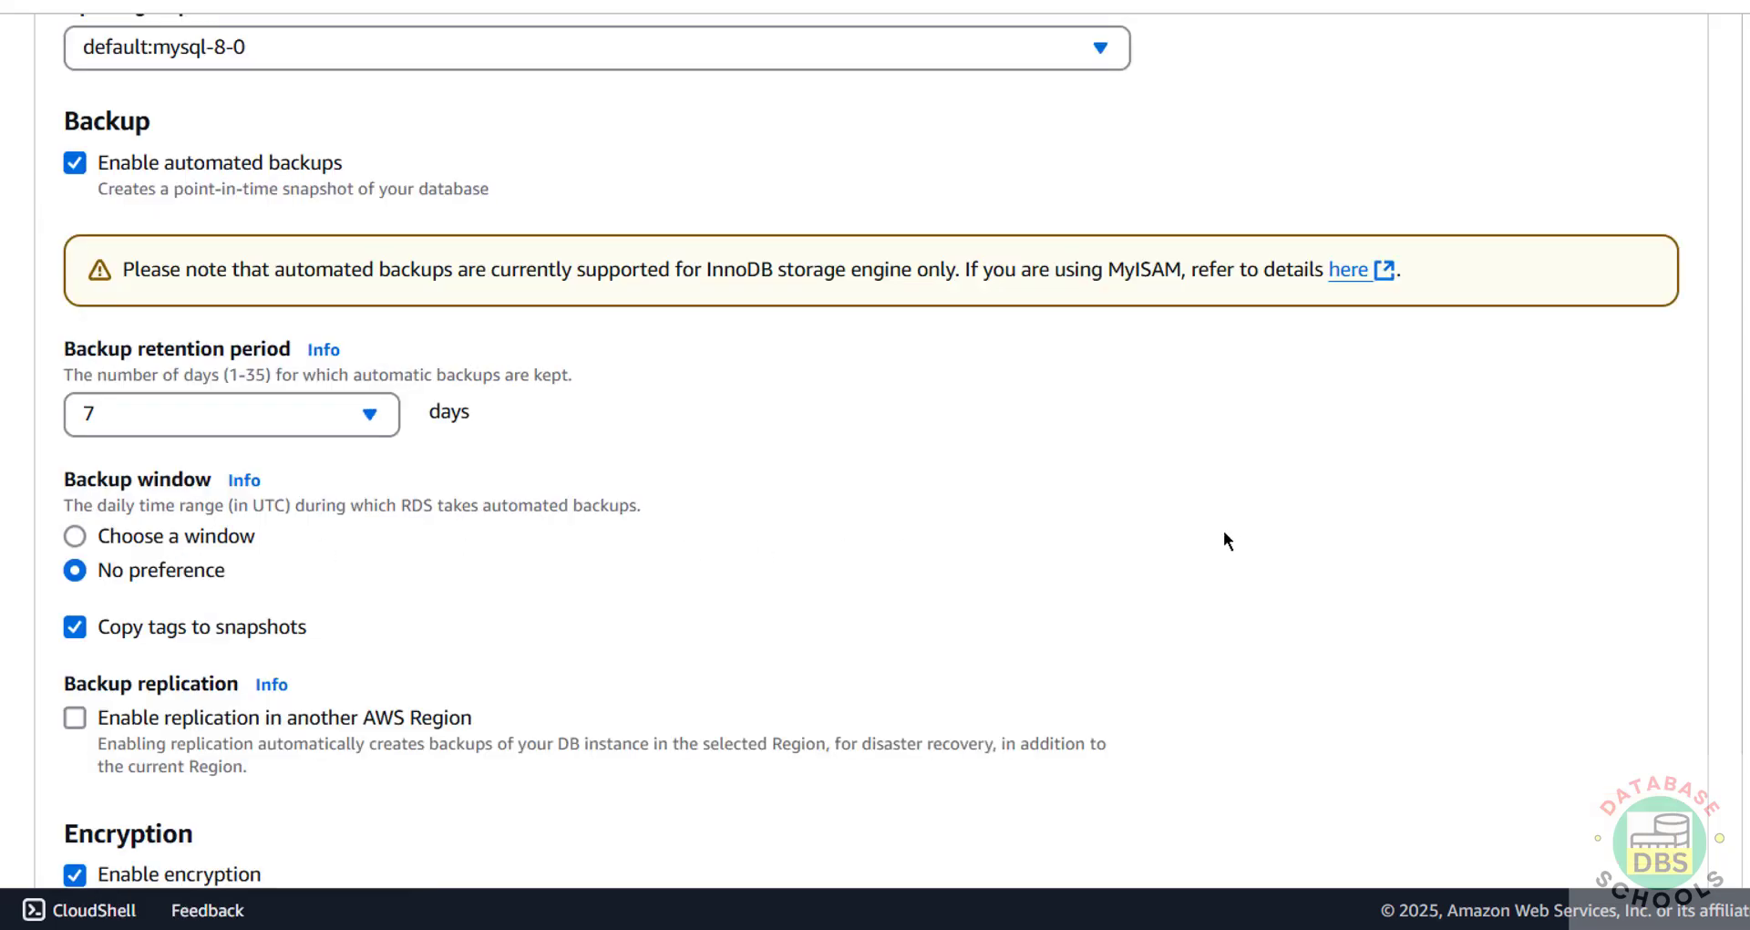
Step: Review the form and create the MySQL database
scroll(1223, 540, down, 15)
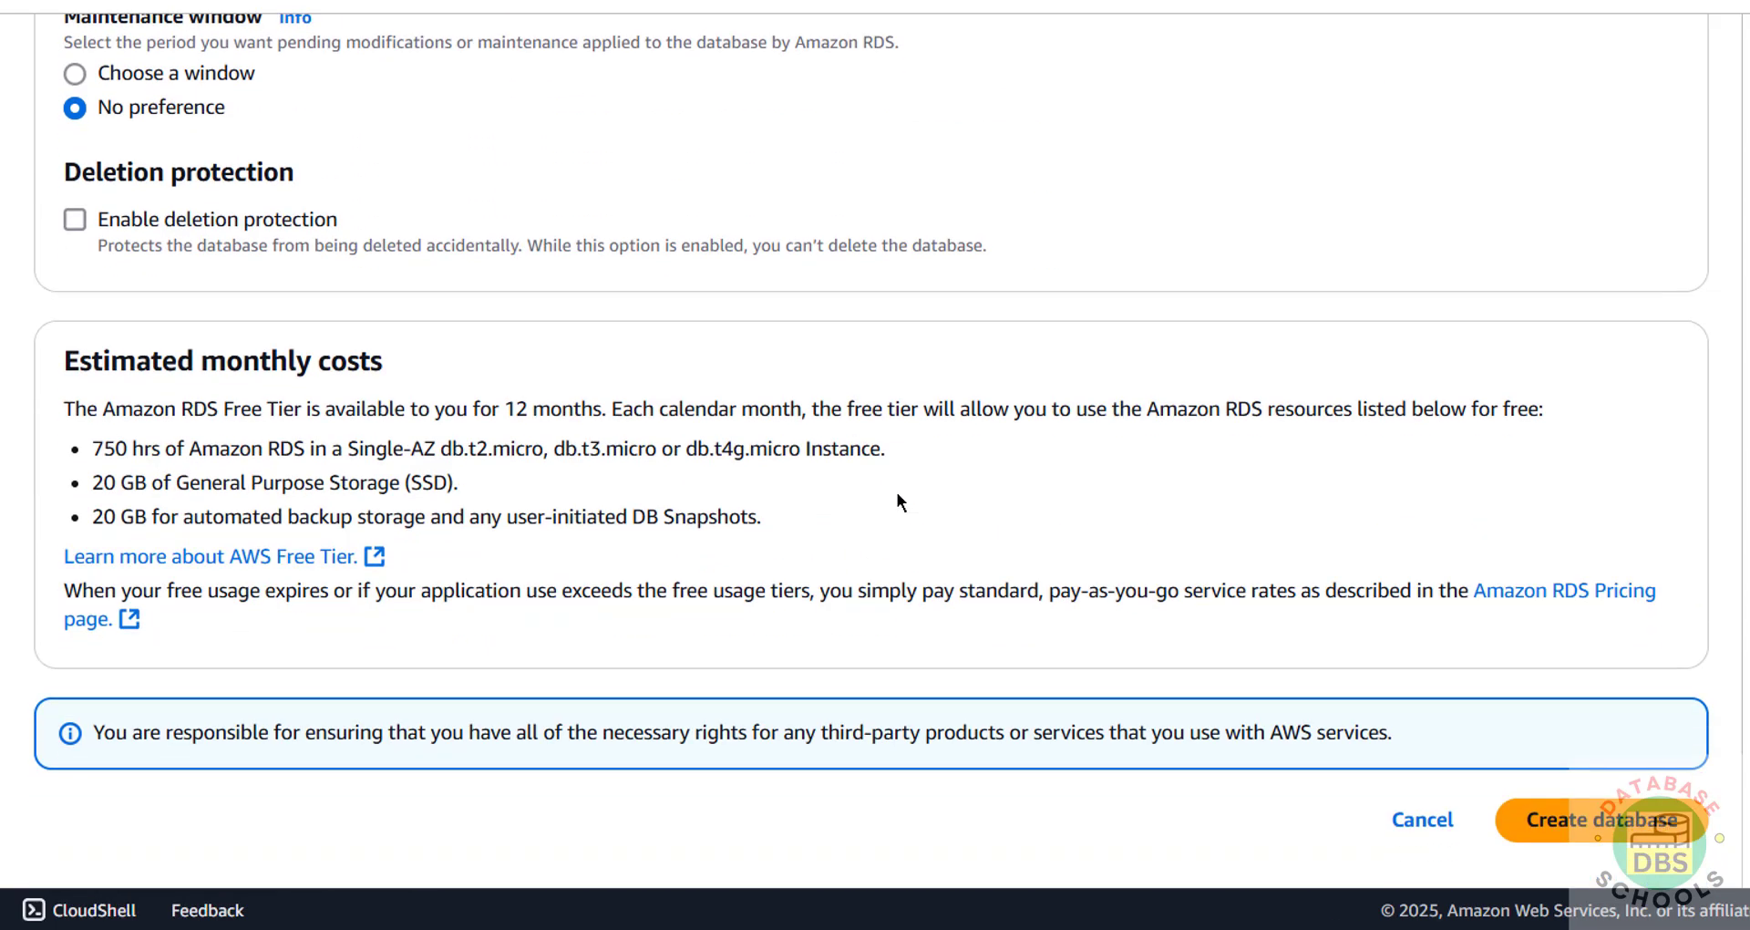
scroll(1085, 527, up, 15)
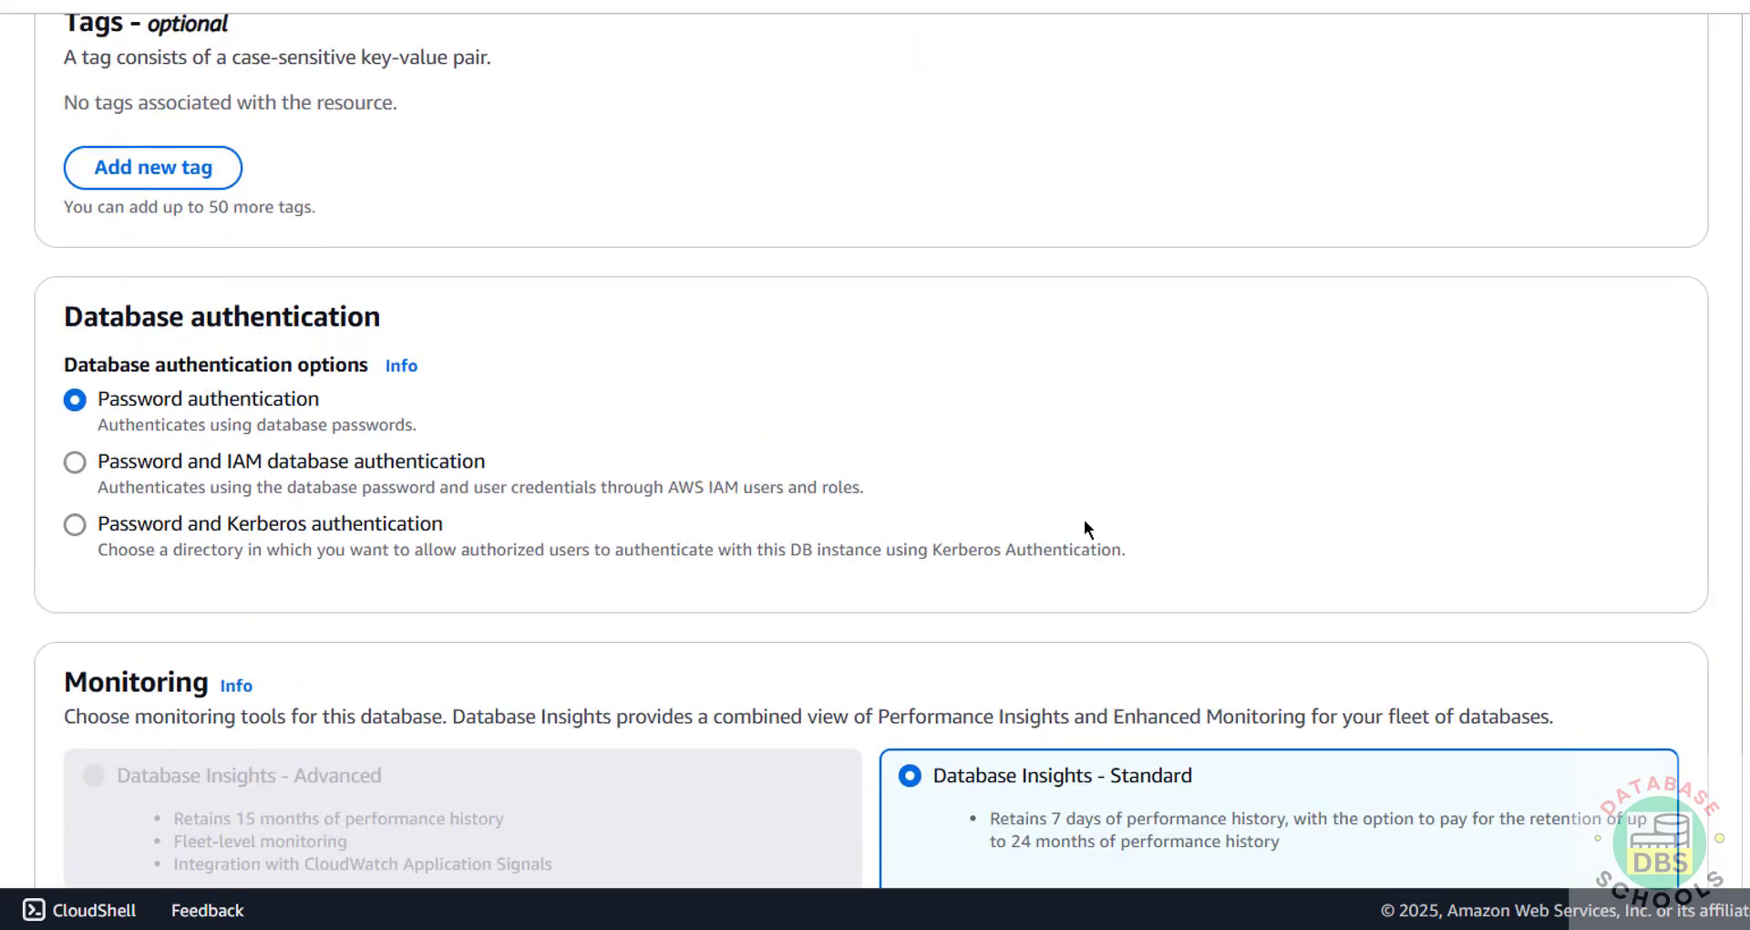
scroll(1084, 523, up, 20)
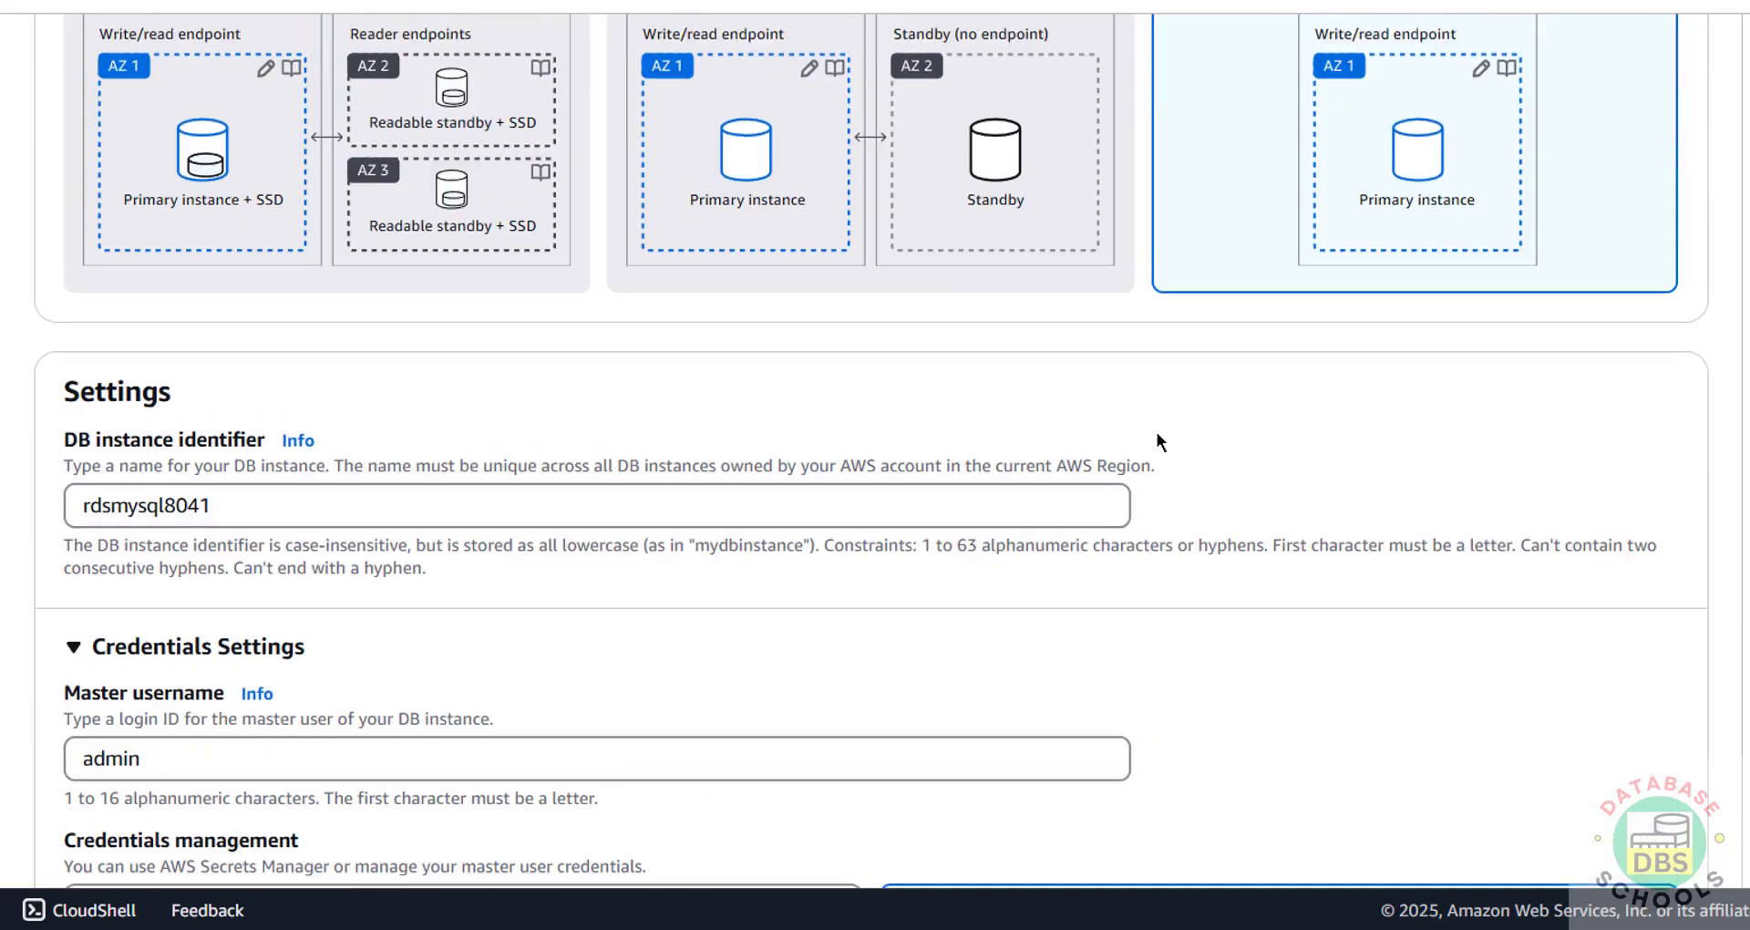
scroll(1101, 337, up, 15)
scroll(1130, 282, down, 3)
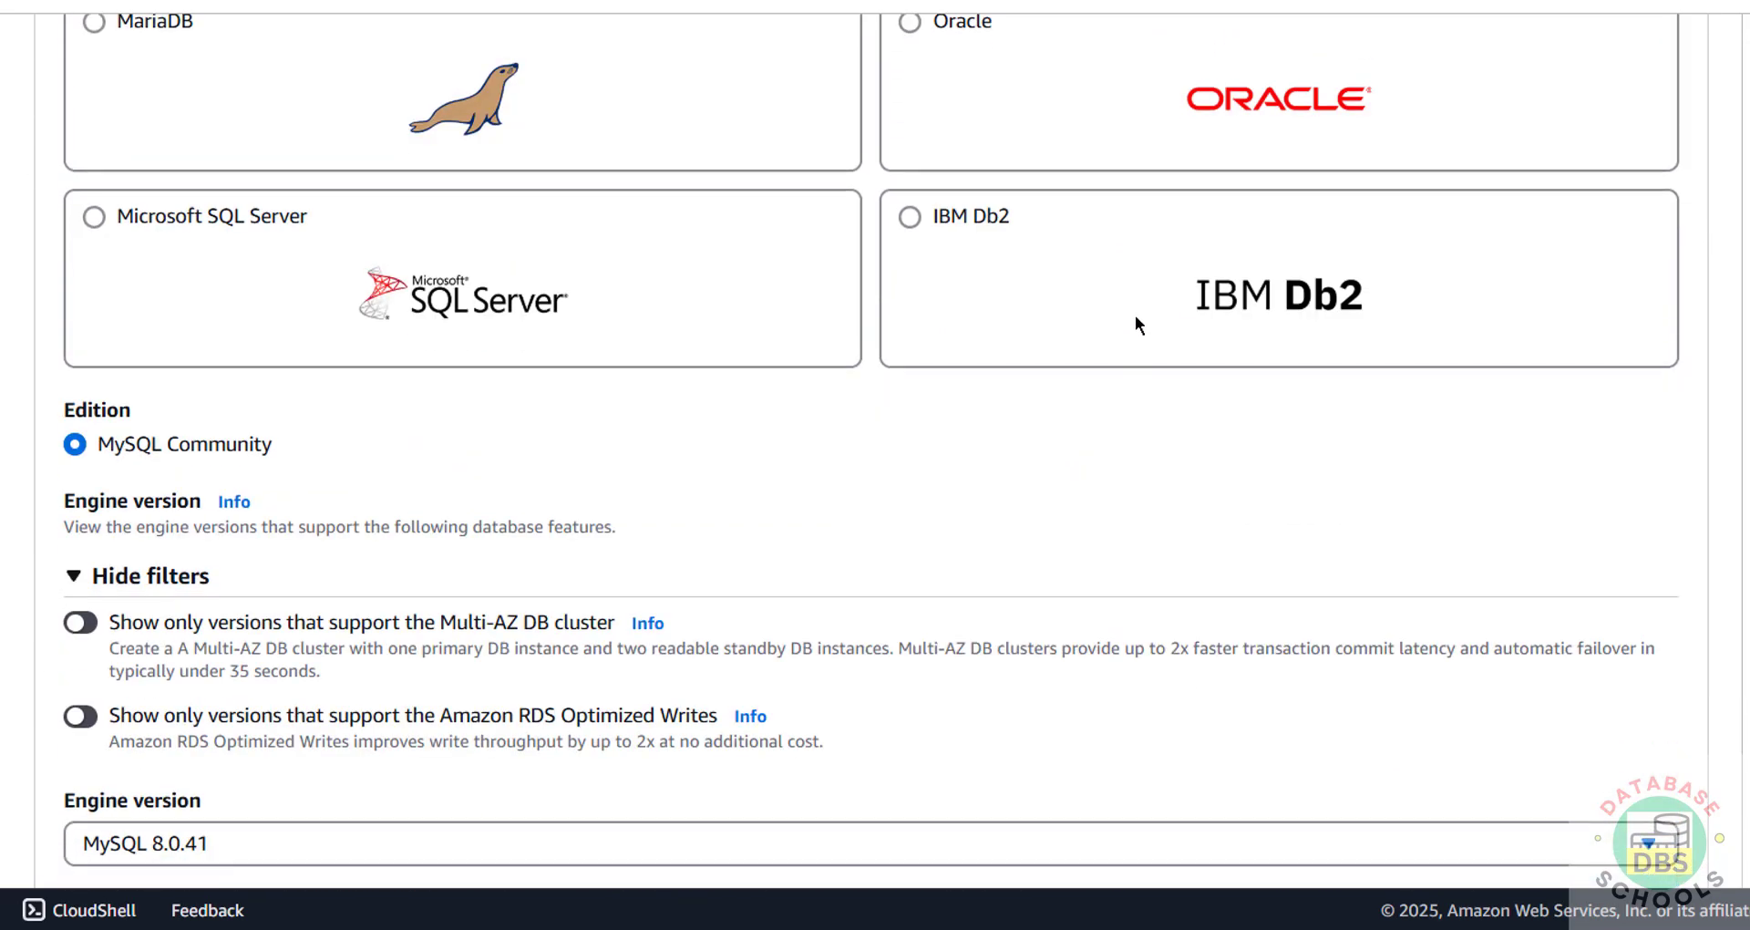
scroll(1136, 318, down, 20)
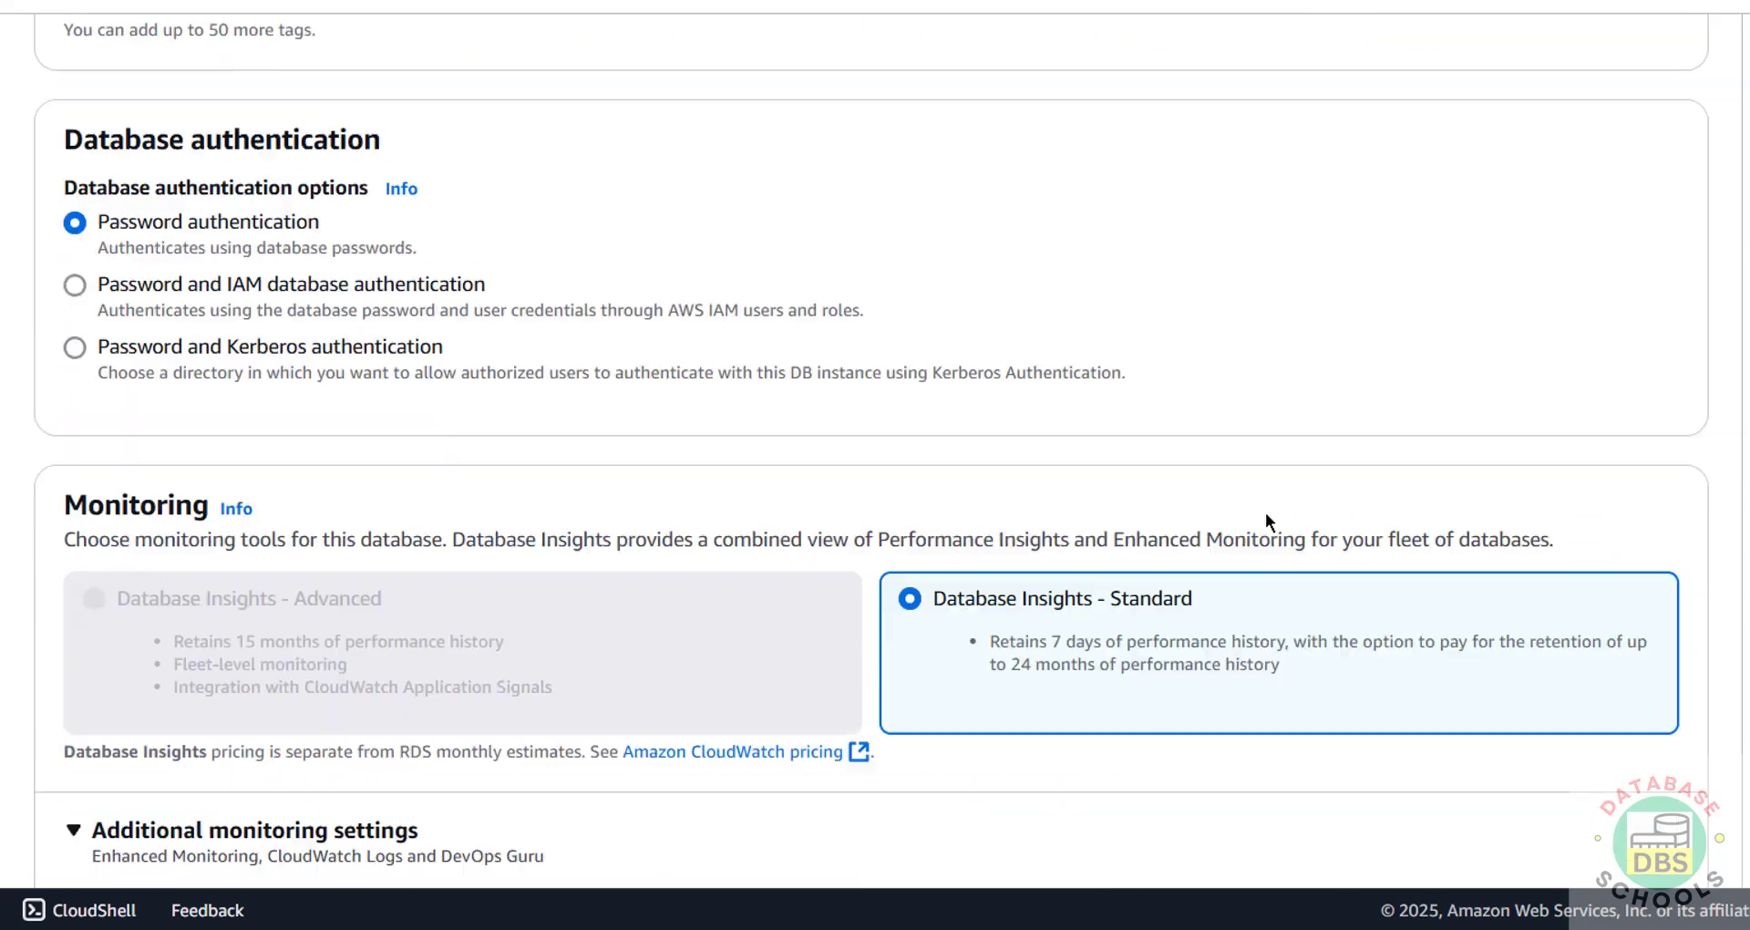
scroll(1265, 512, down, 10)
click(1586, 810)
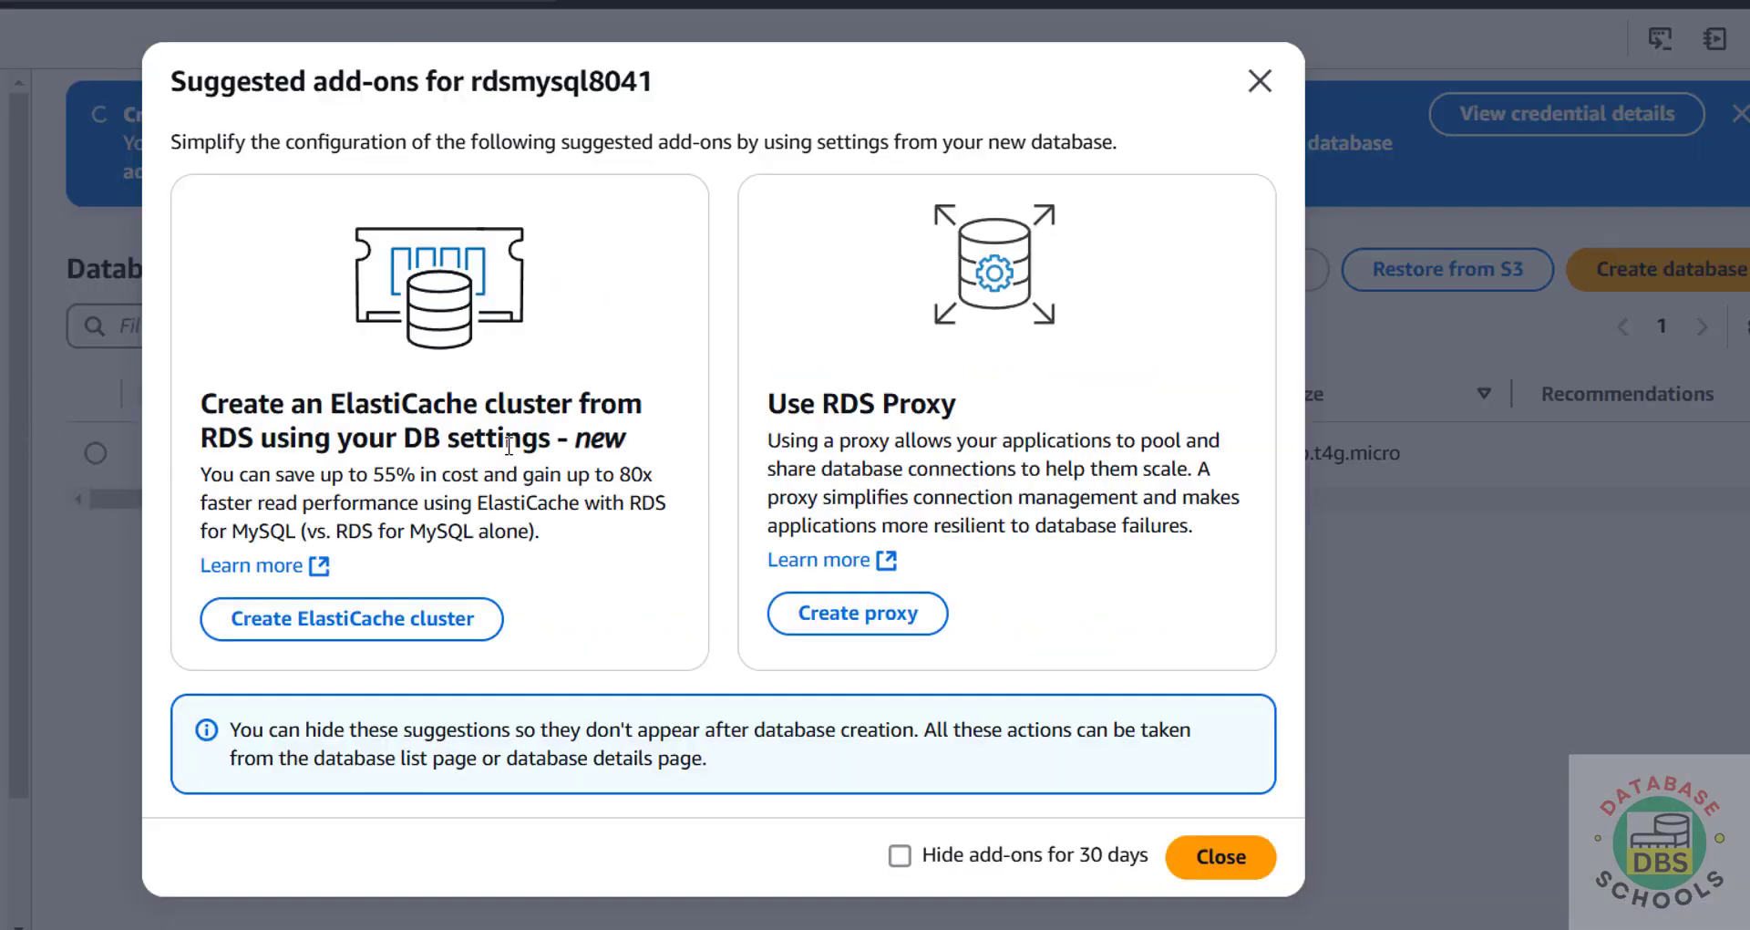
Step: Close the suggested add-ons and refresh the Databases list to check rdsmysql8041's Creating status
click(1219, 862)
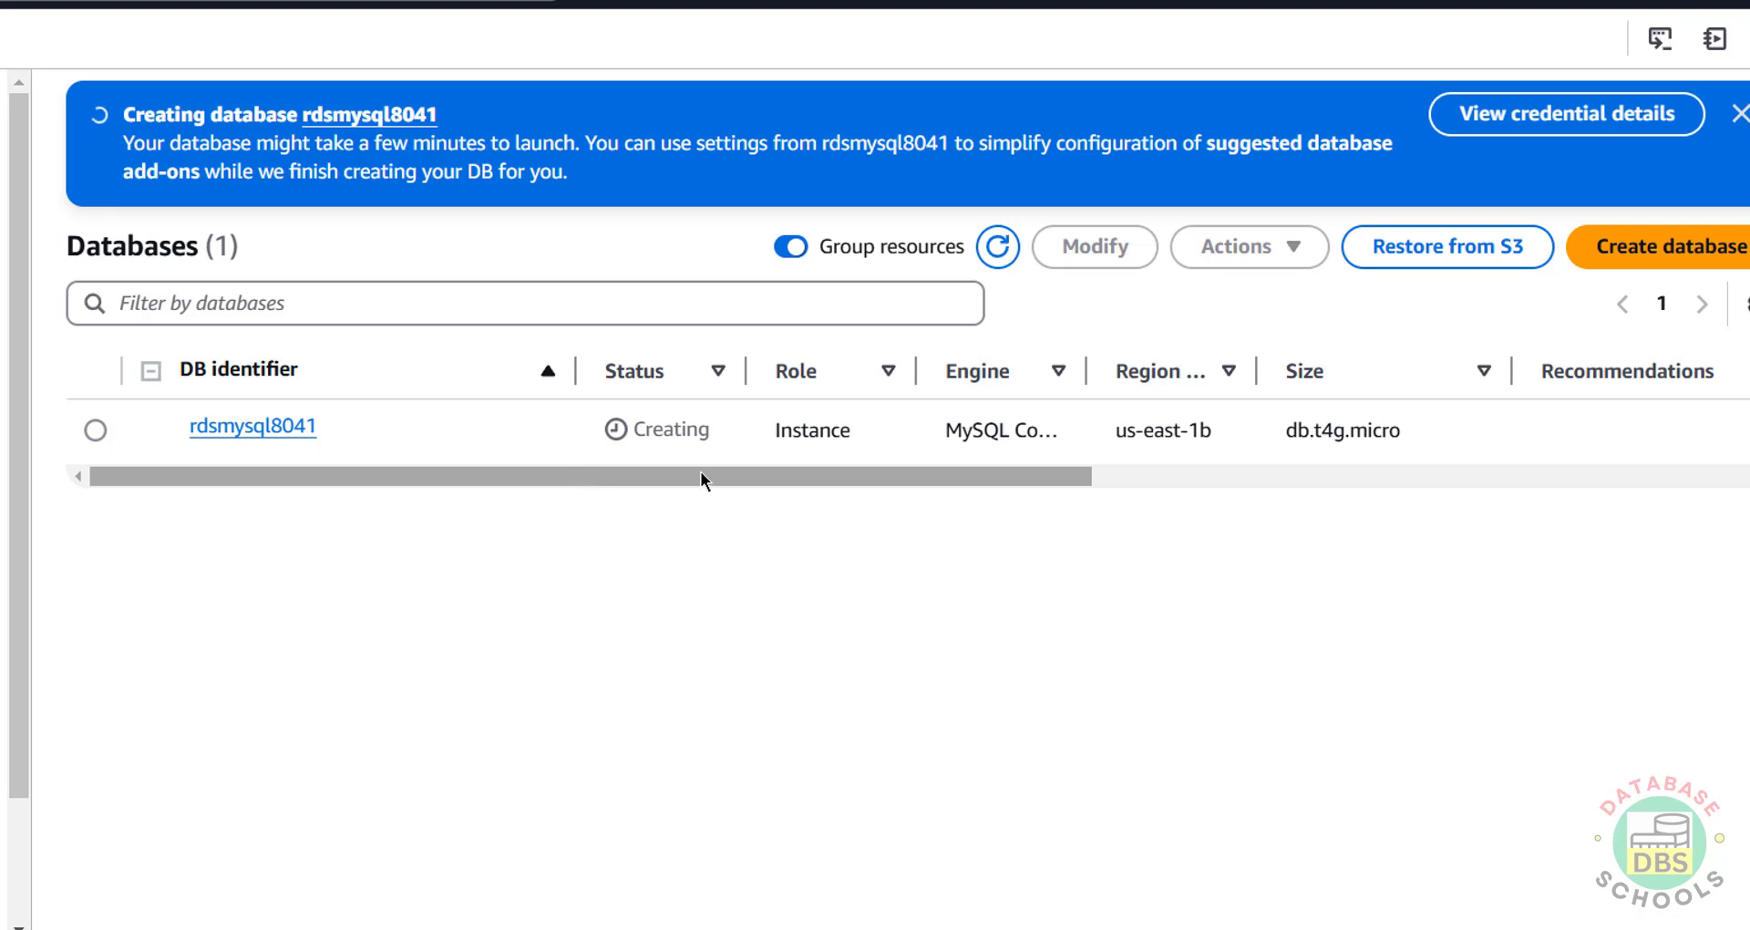
click(997, 247)
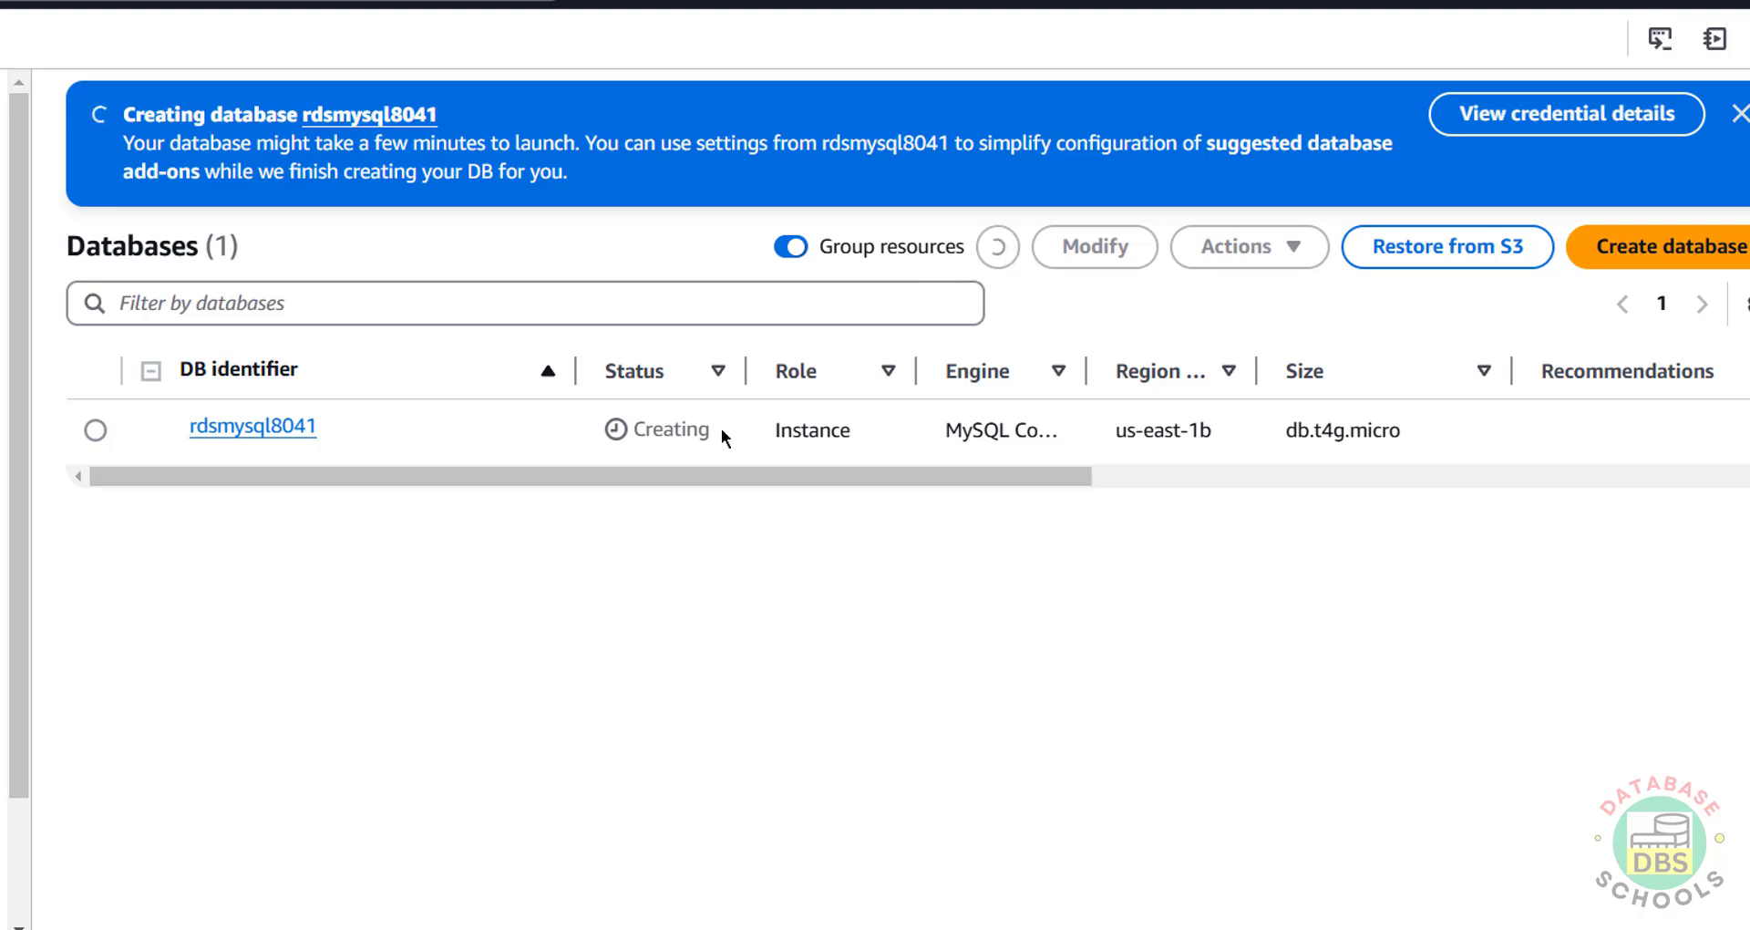
click(995, 245)
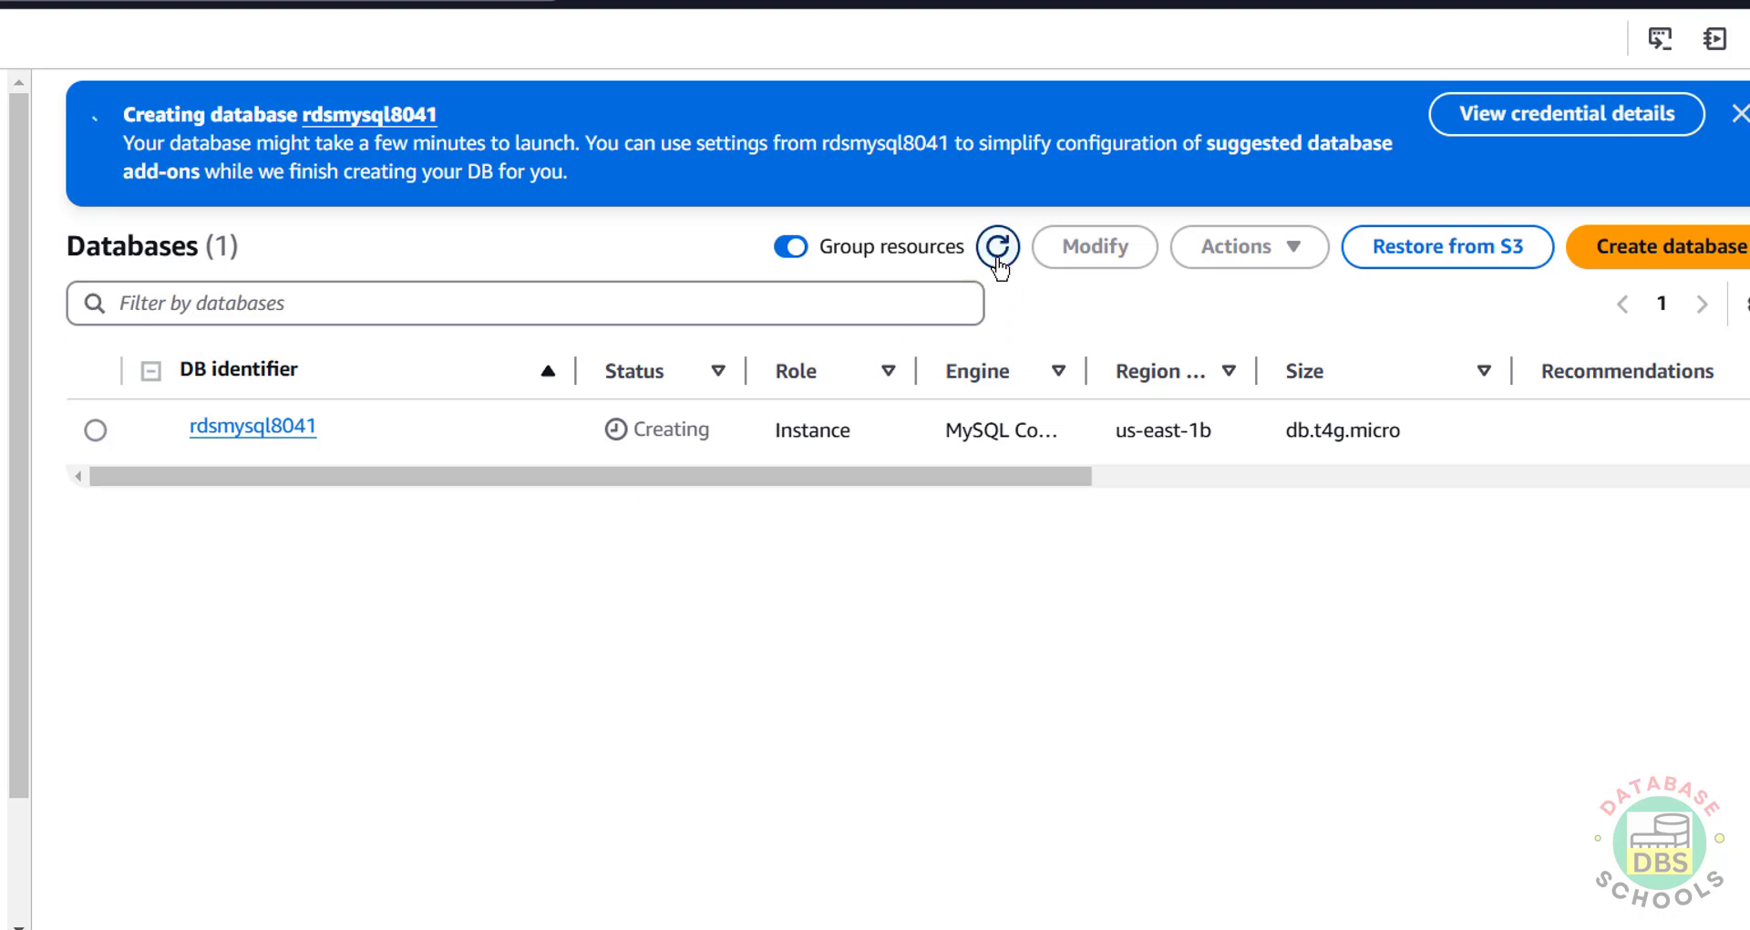
click(998, 260)
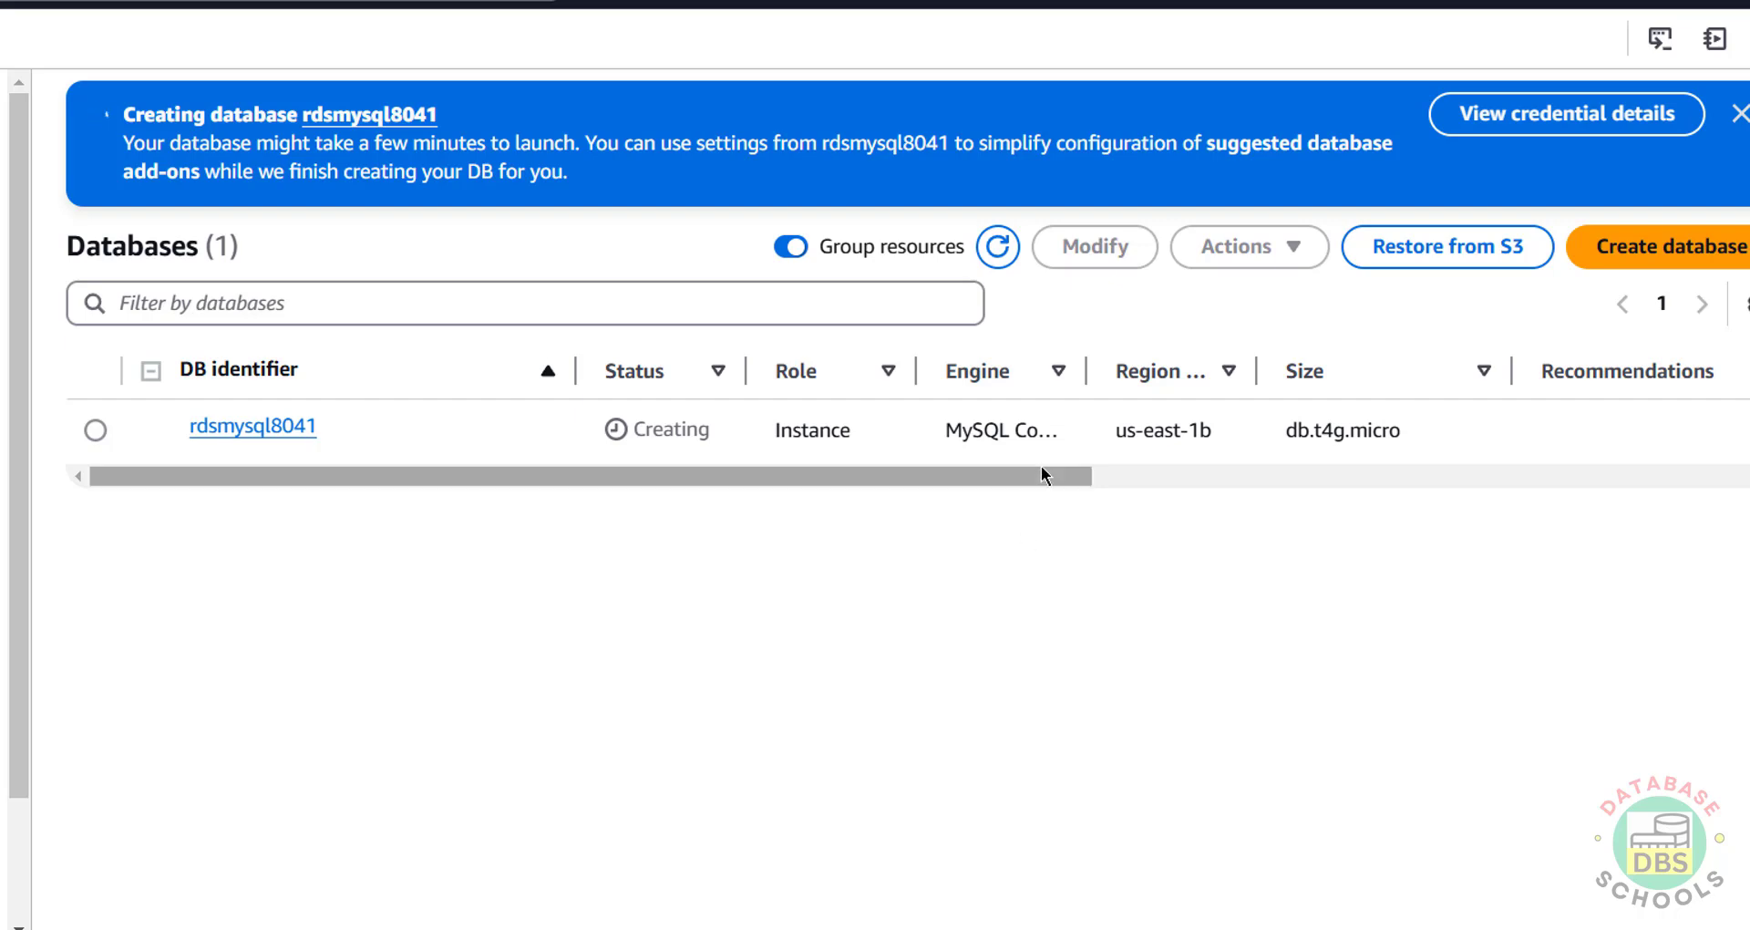
drag(1042, 472, 239, 432)
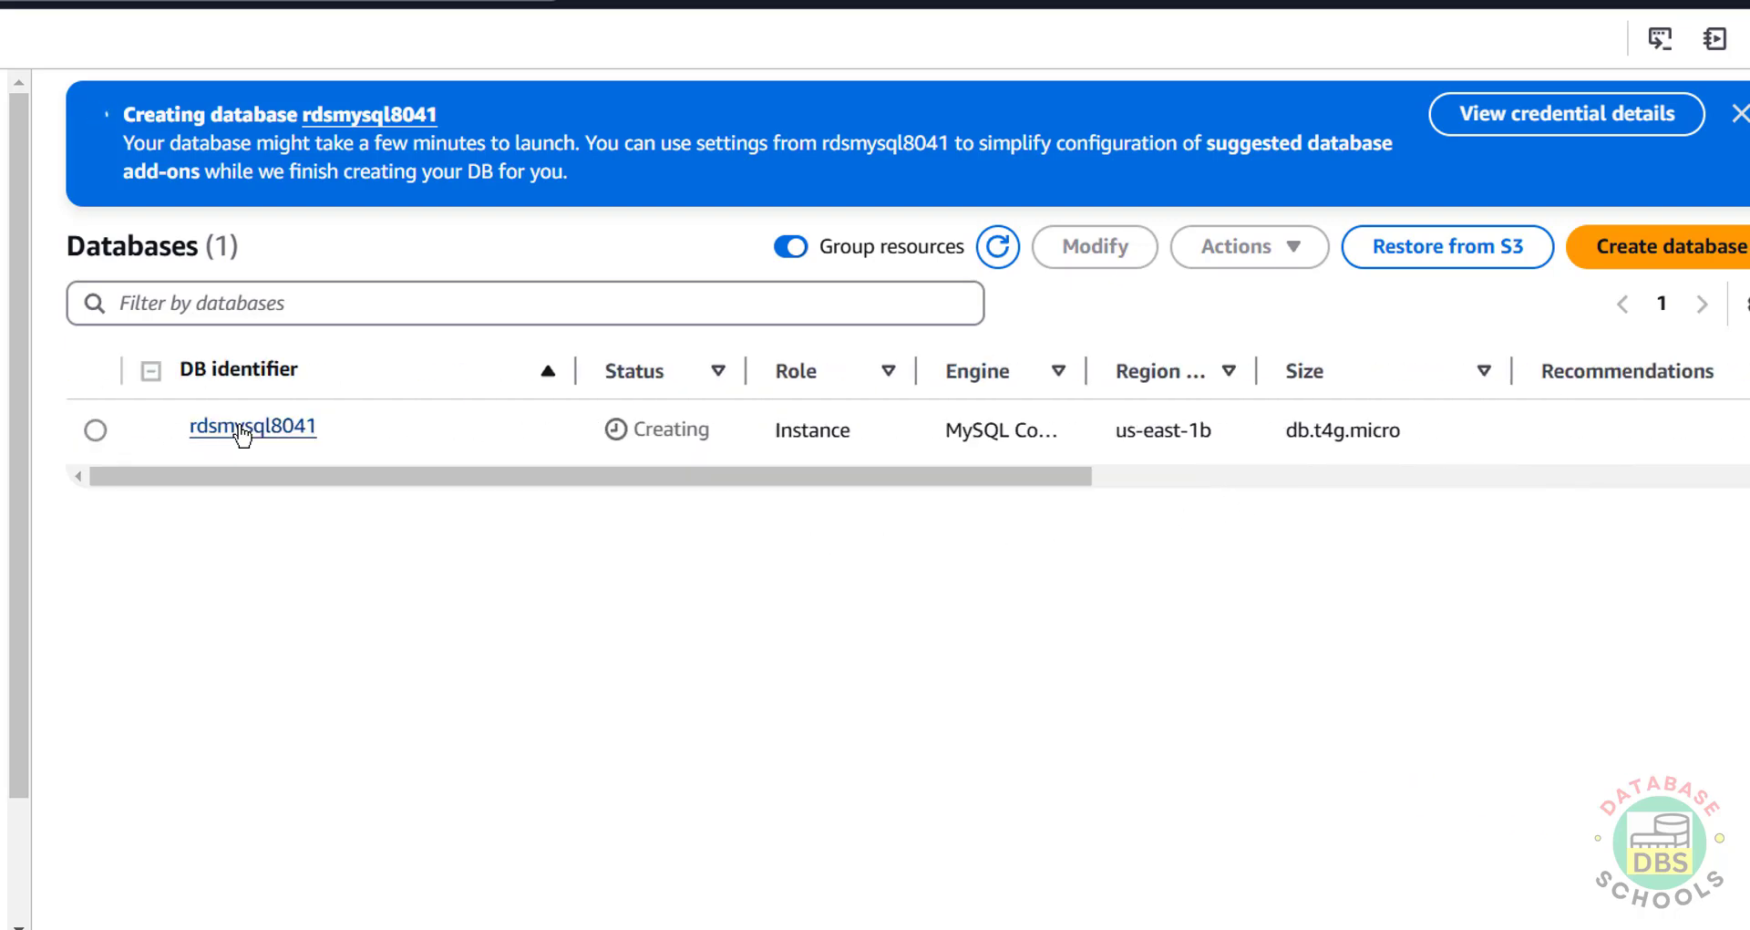
click(239, 430)
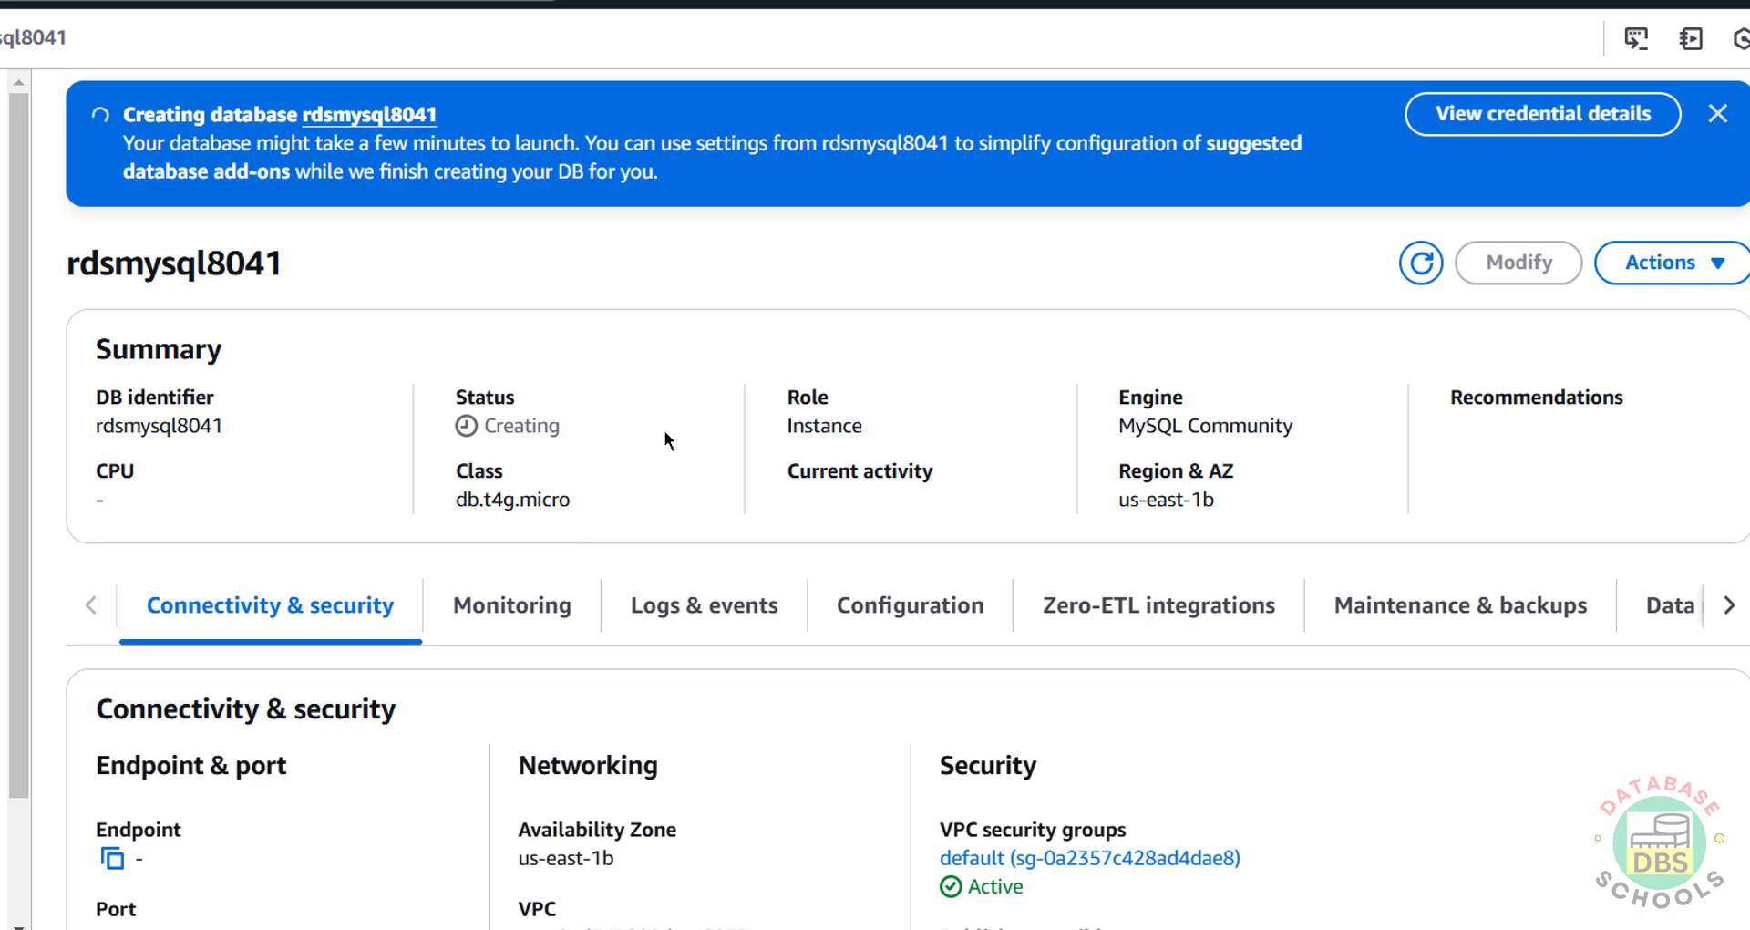
scroll(1513, 447, down, 6)
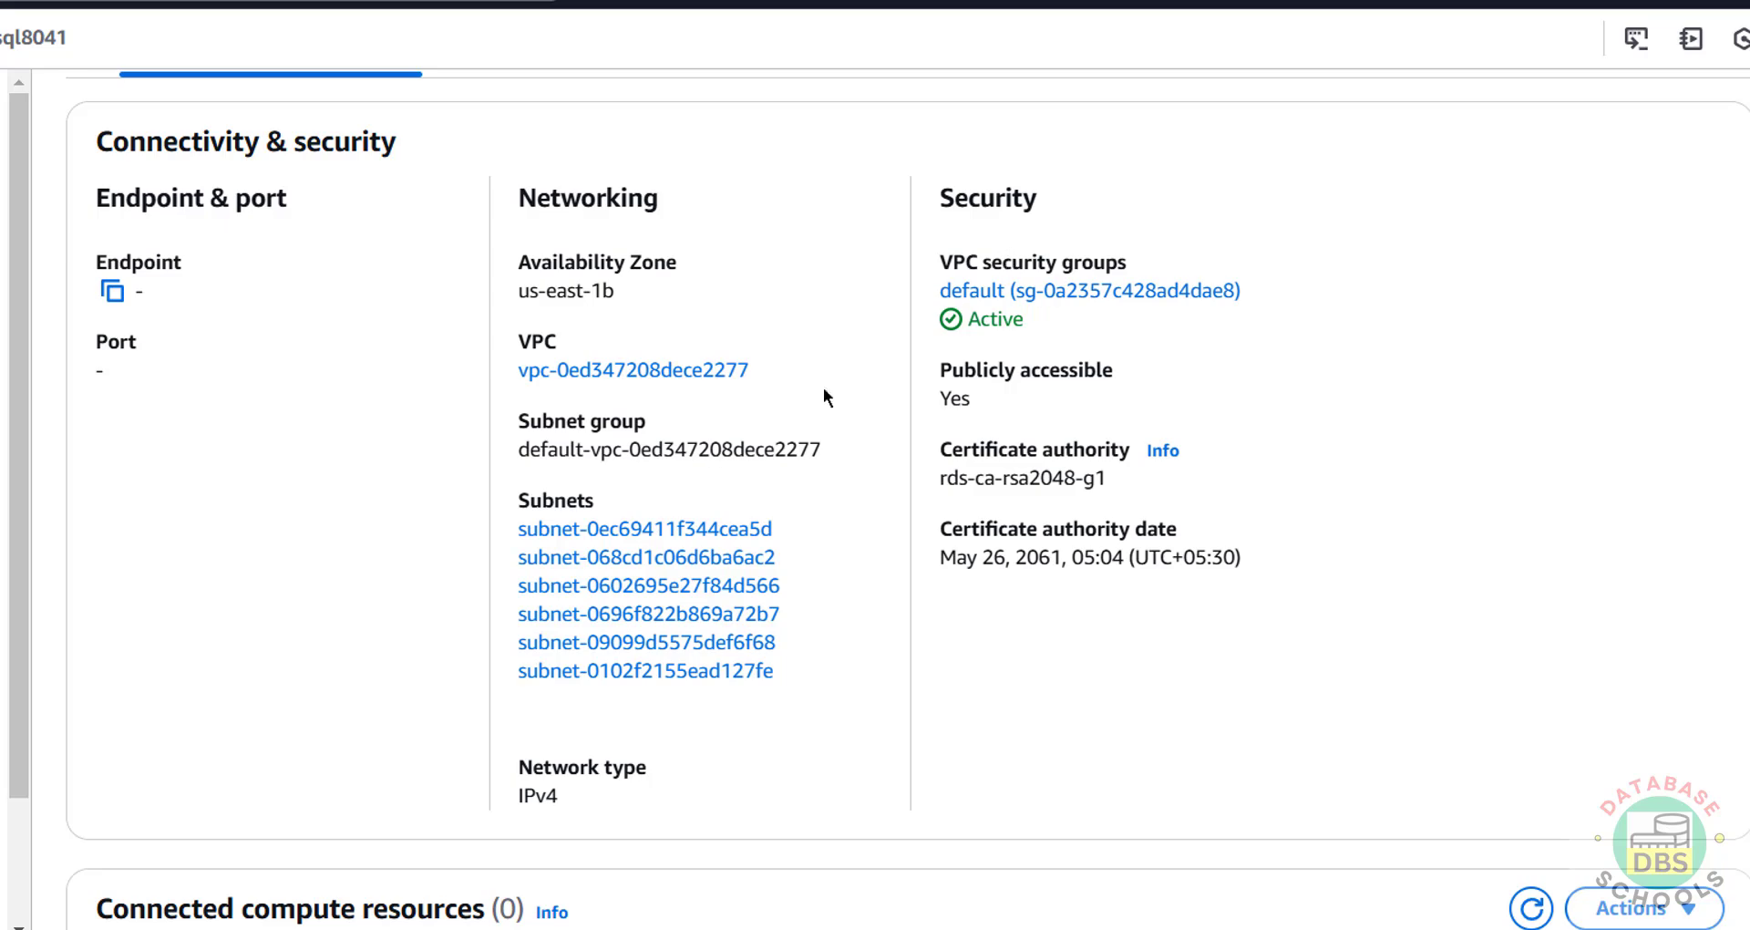
scroll(647, 615, down, 12)
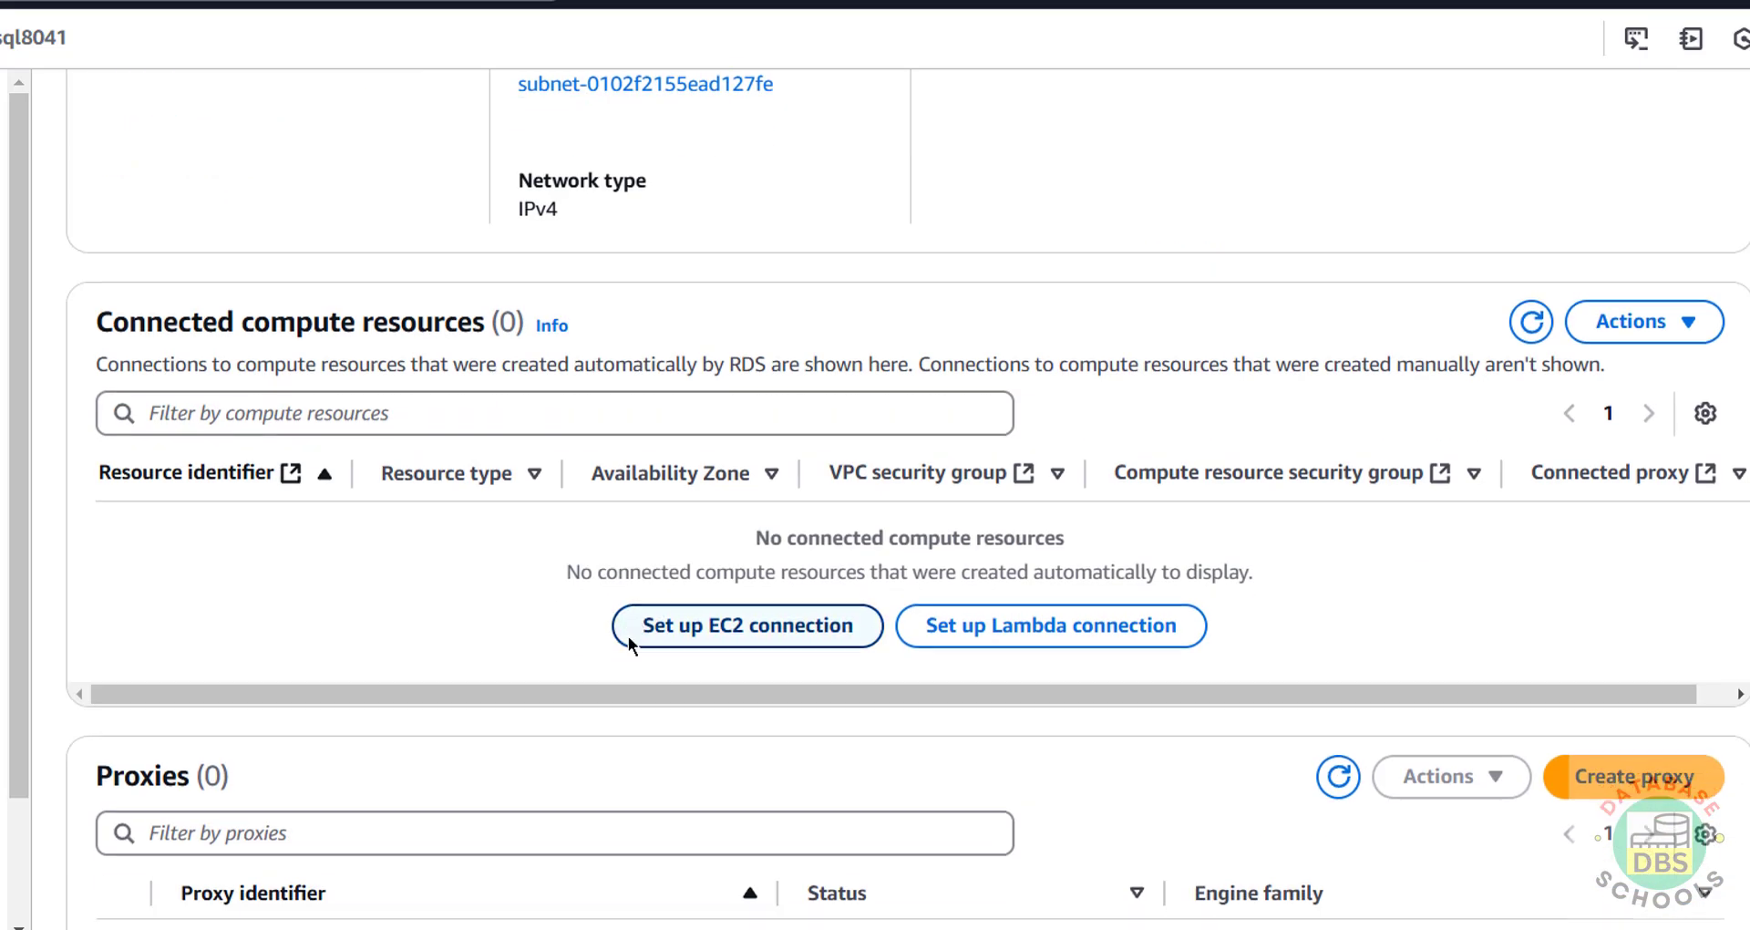
scroll(627, 636, down, 3)
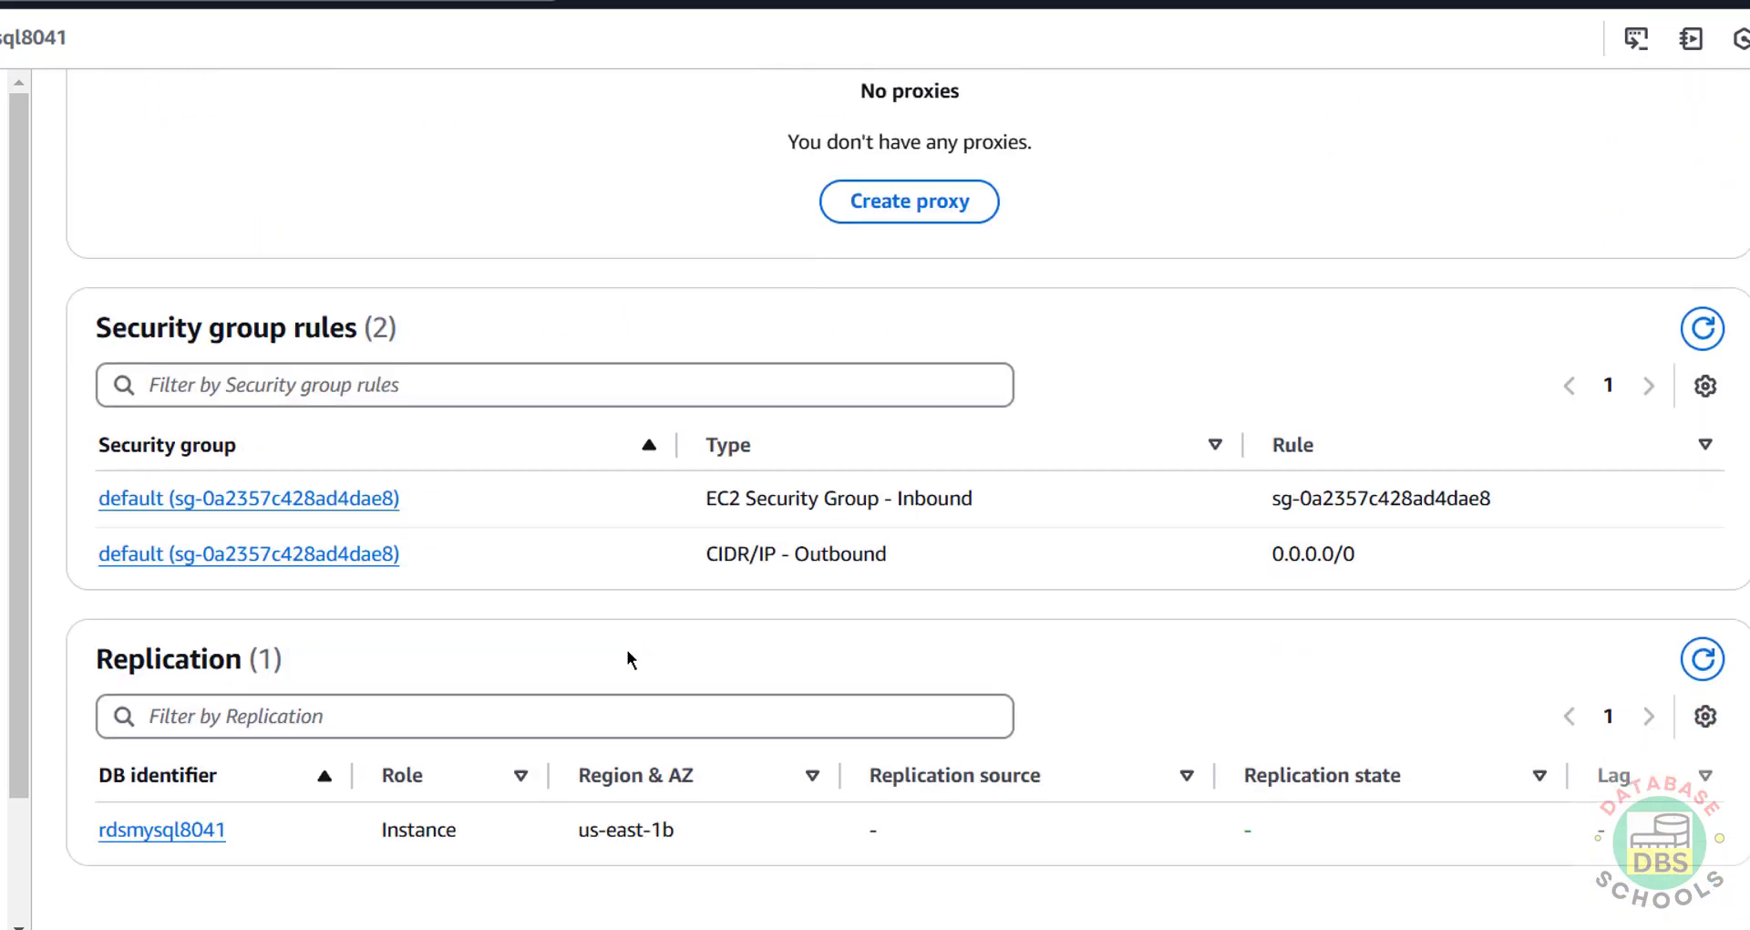
scroll(627, 649, up, 15)
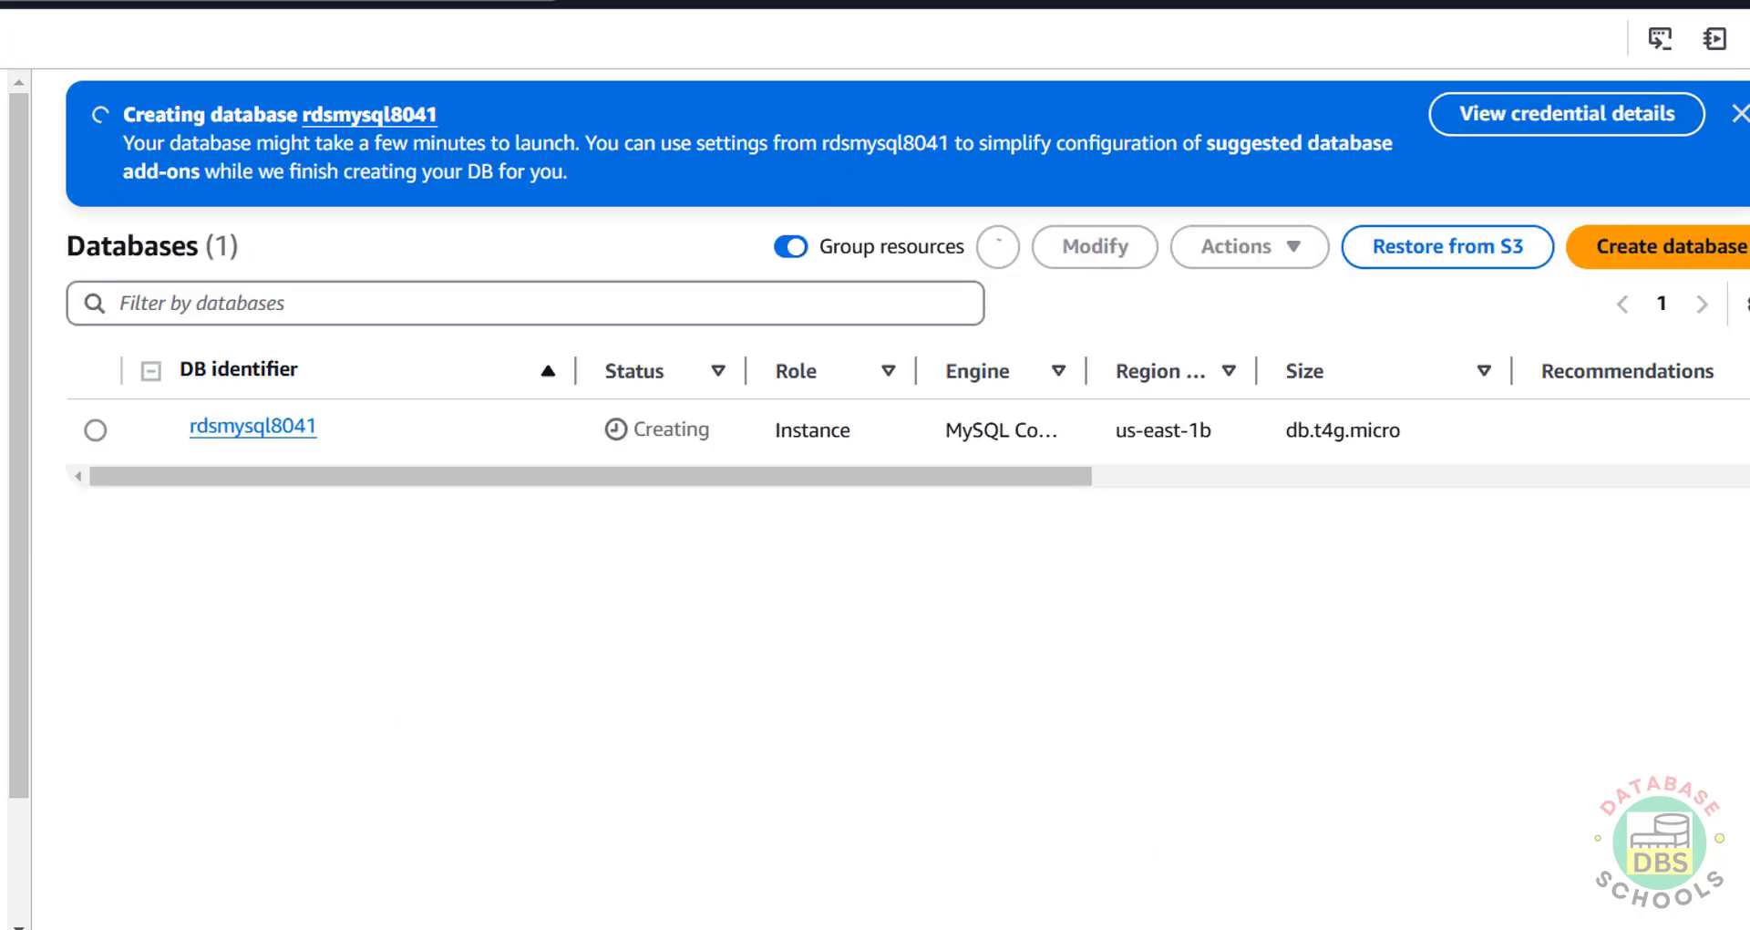
Step: Open rdsmysql8041's details and copy its endpoint address
click(251, 427)
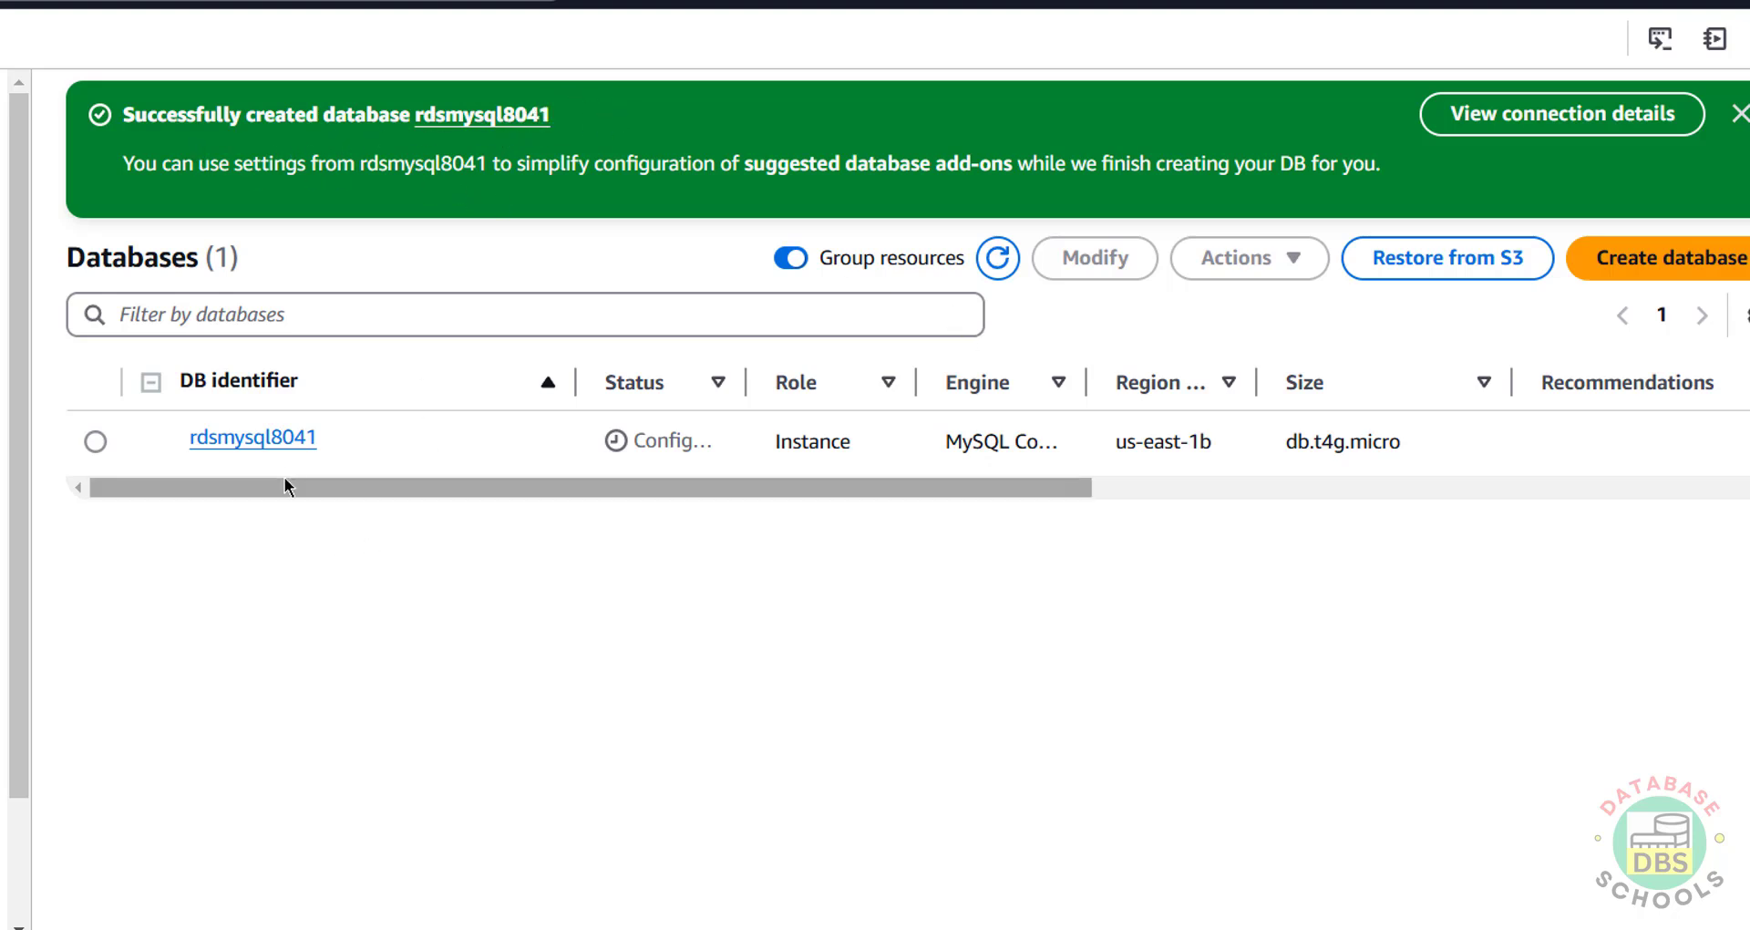
click(286, 446)
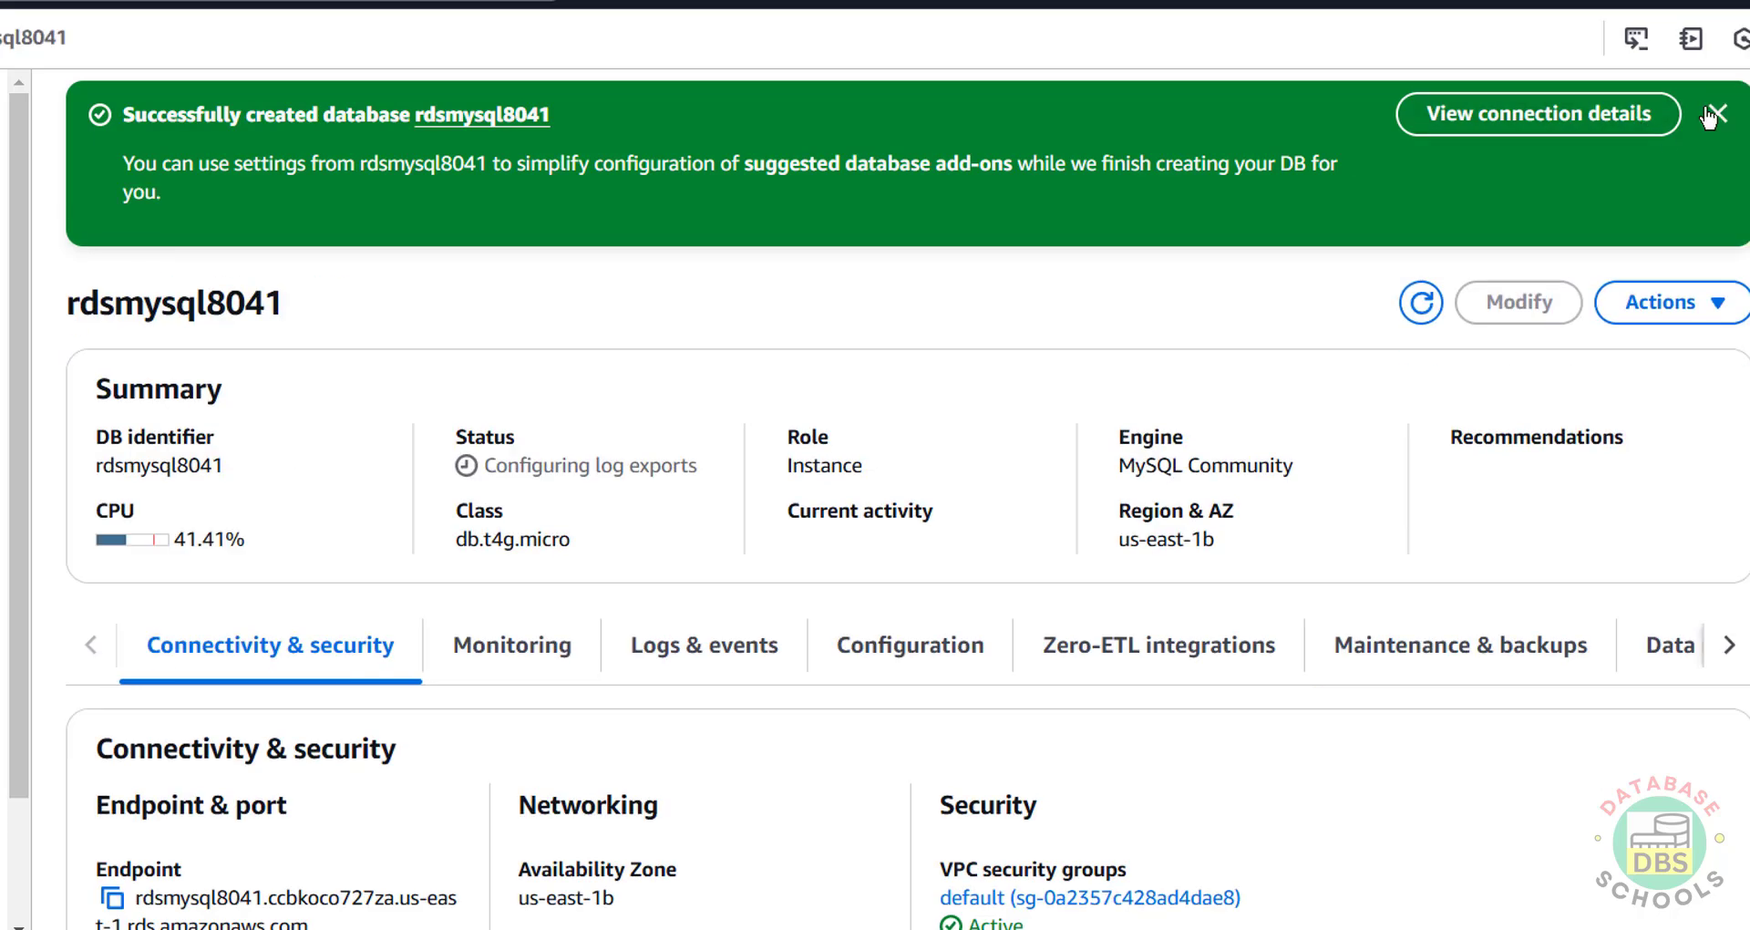
click(1545, 118)
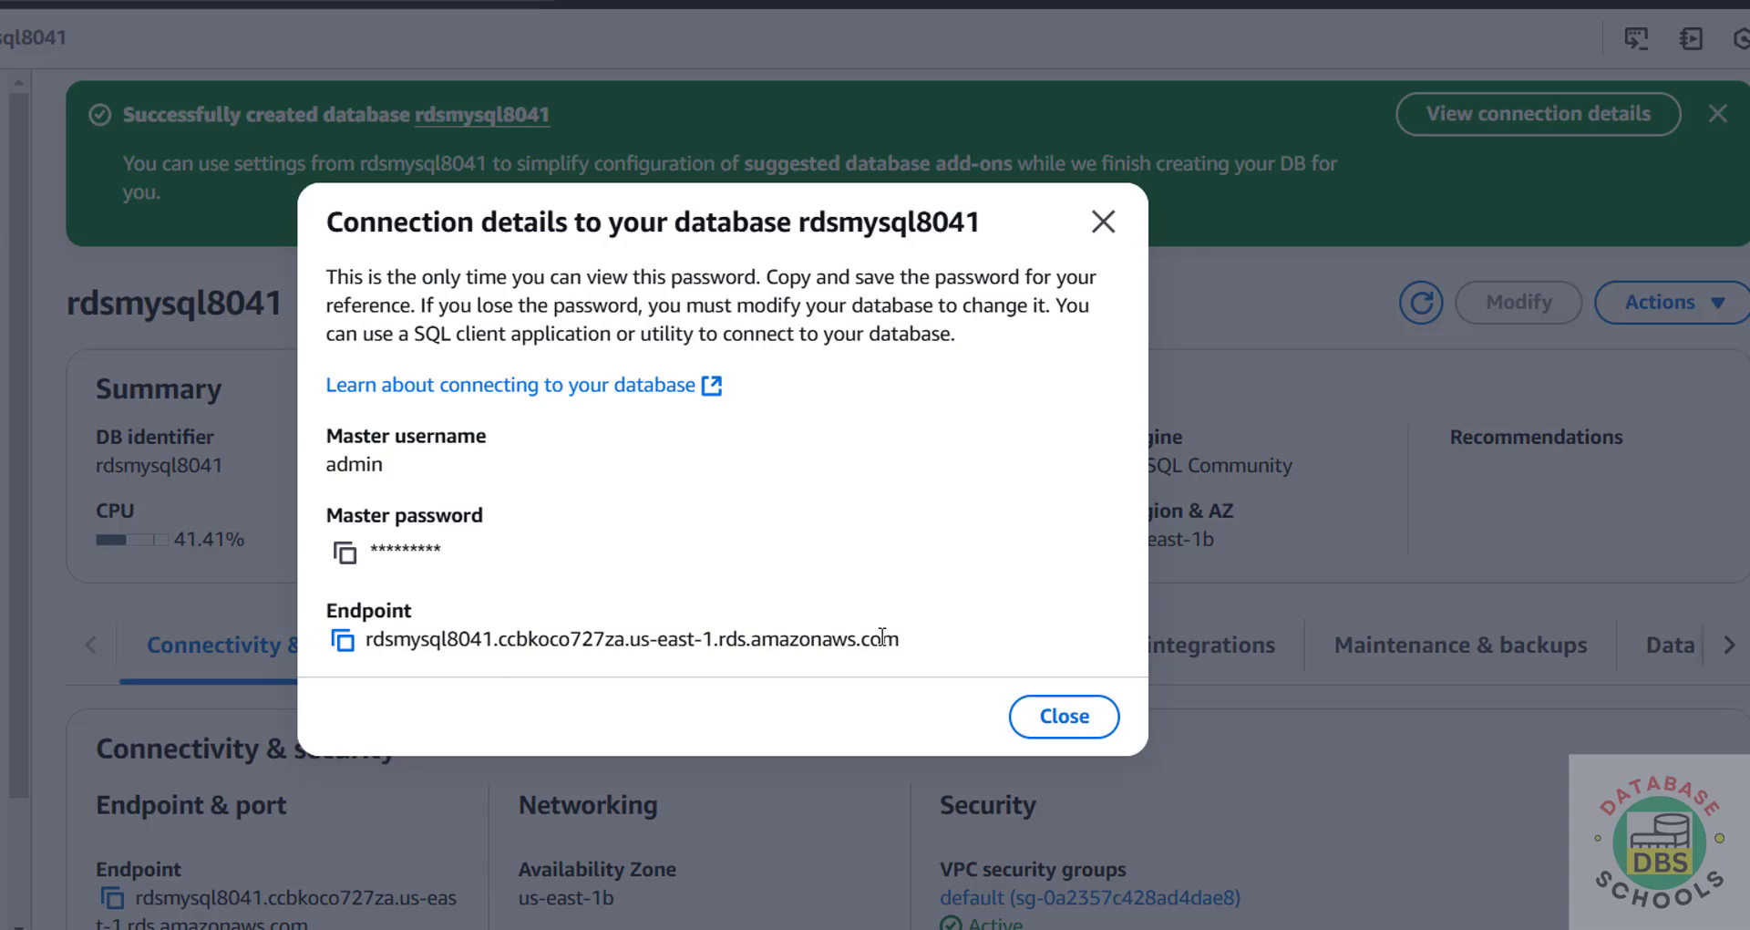
click(1102, 222)
scroll(424, 546, down, 3)
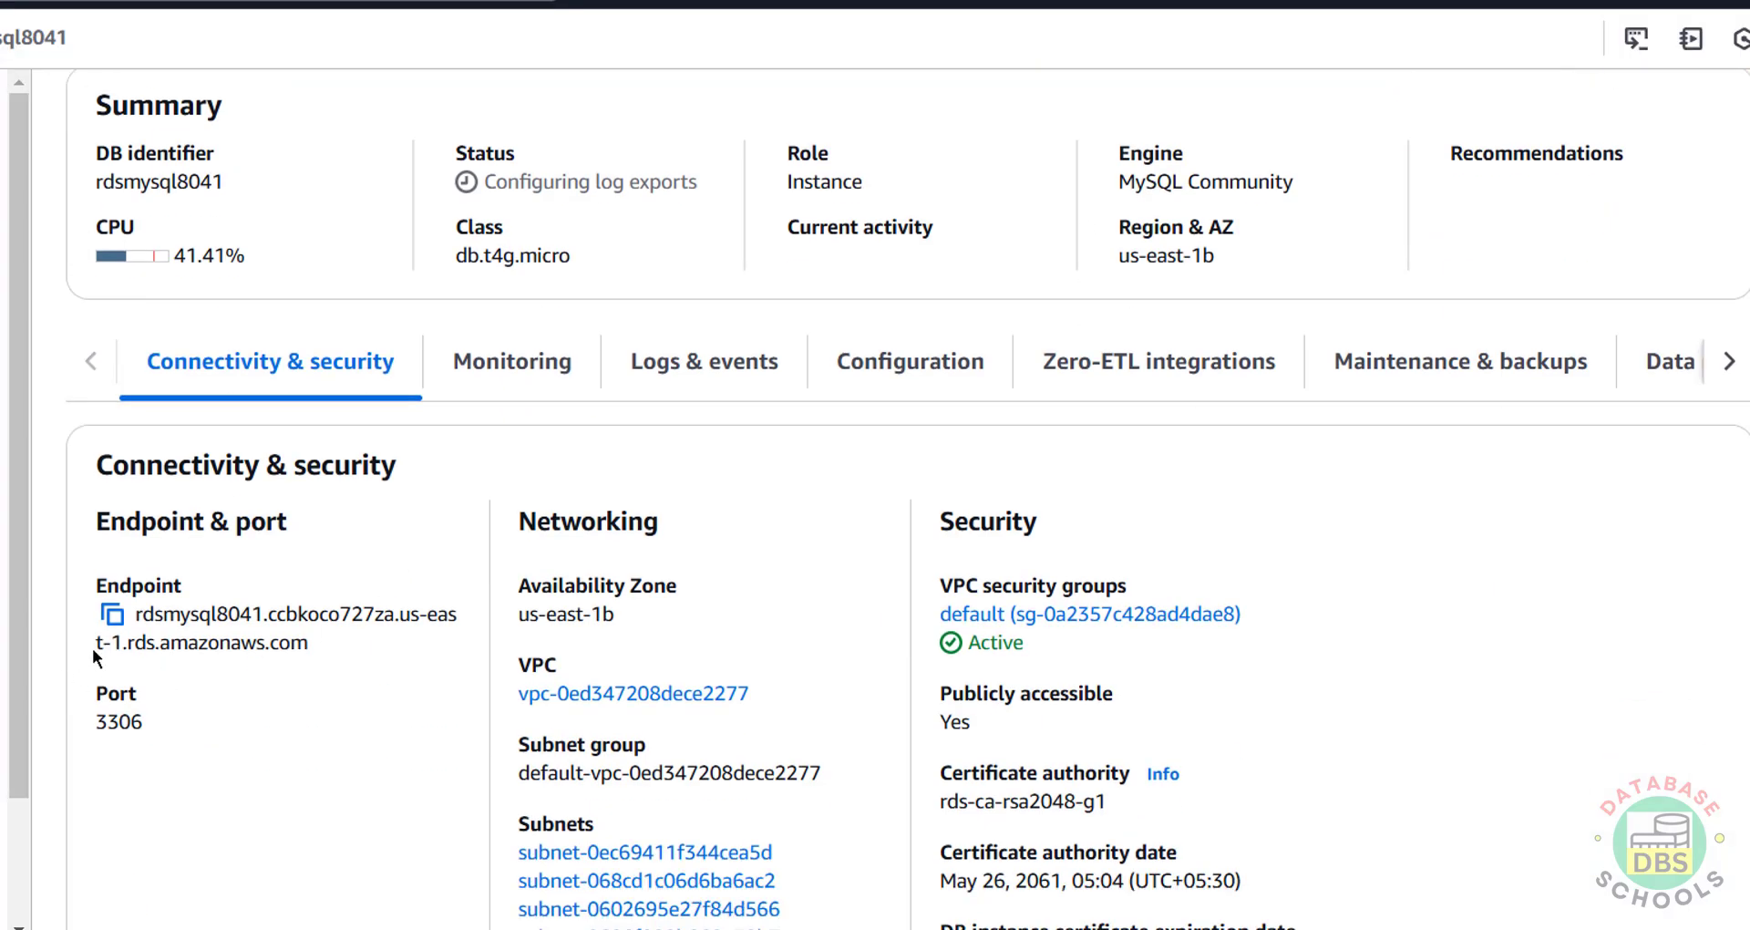
drag(100, 720, 138, 717)
click(303, 713)
click(112, 614)
Step: Launch MySQL Workbench 8.0 CE from Windows search
key(super)
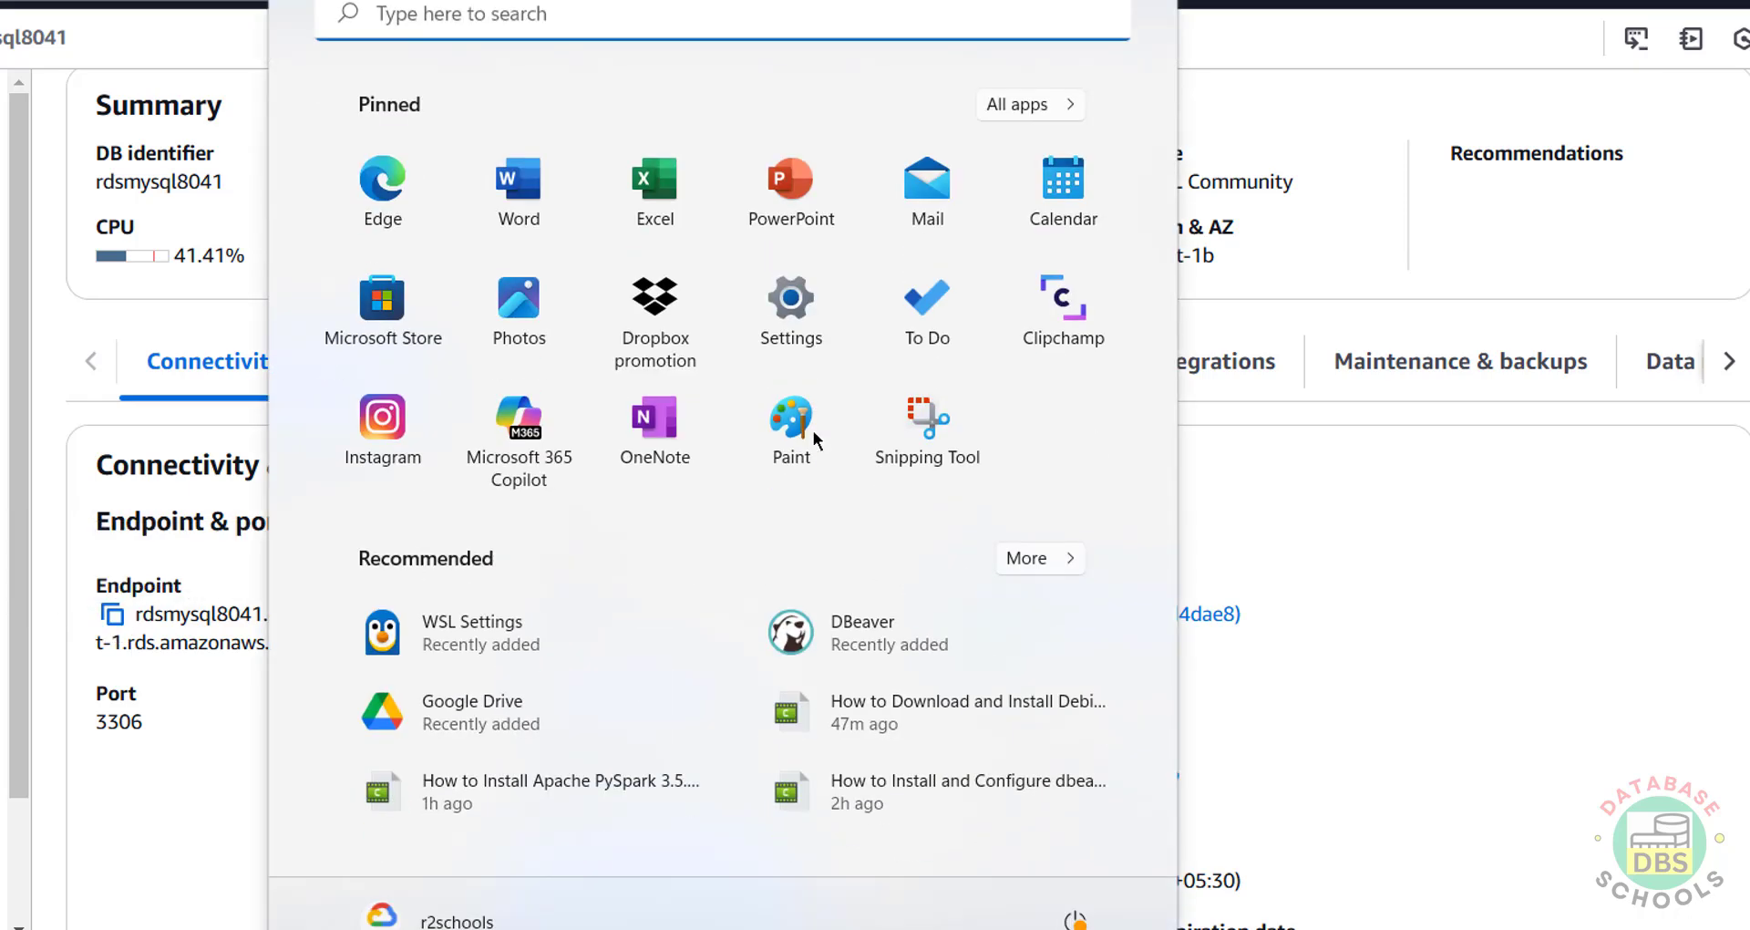
text(mysq)
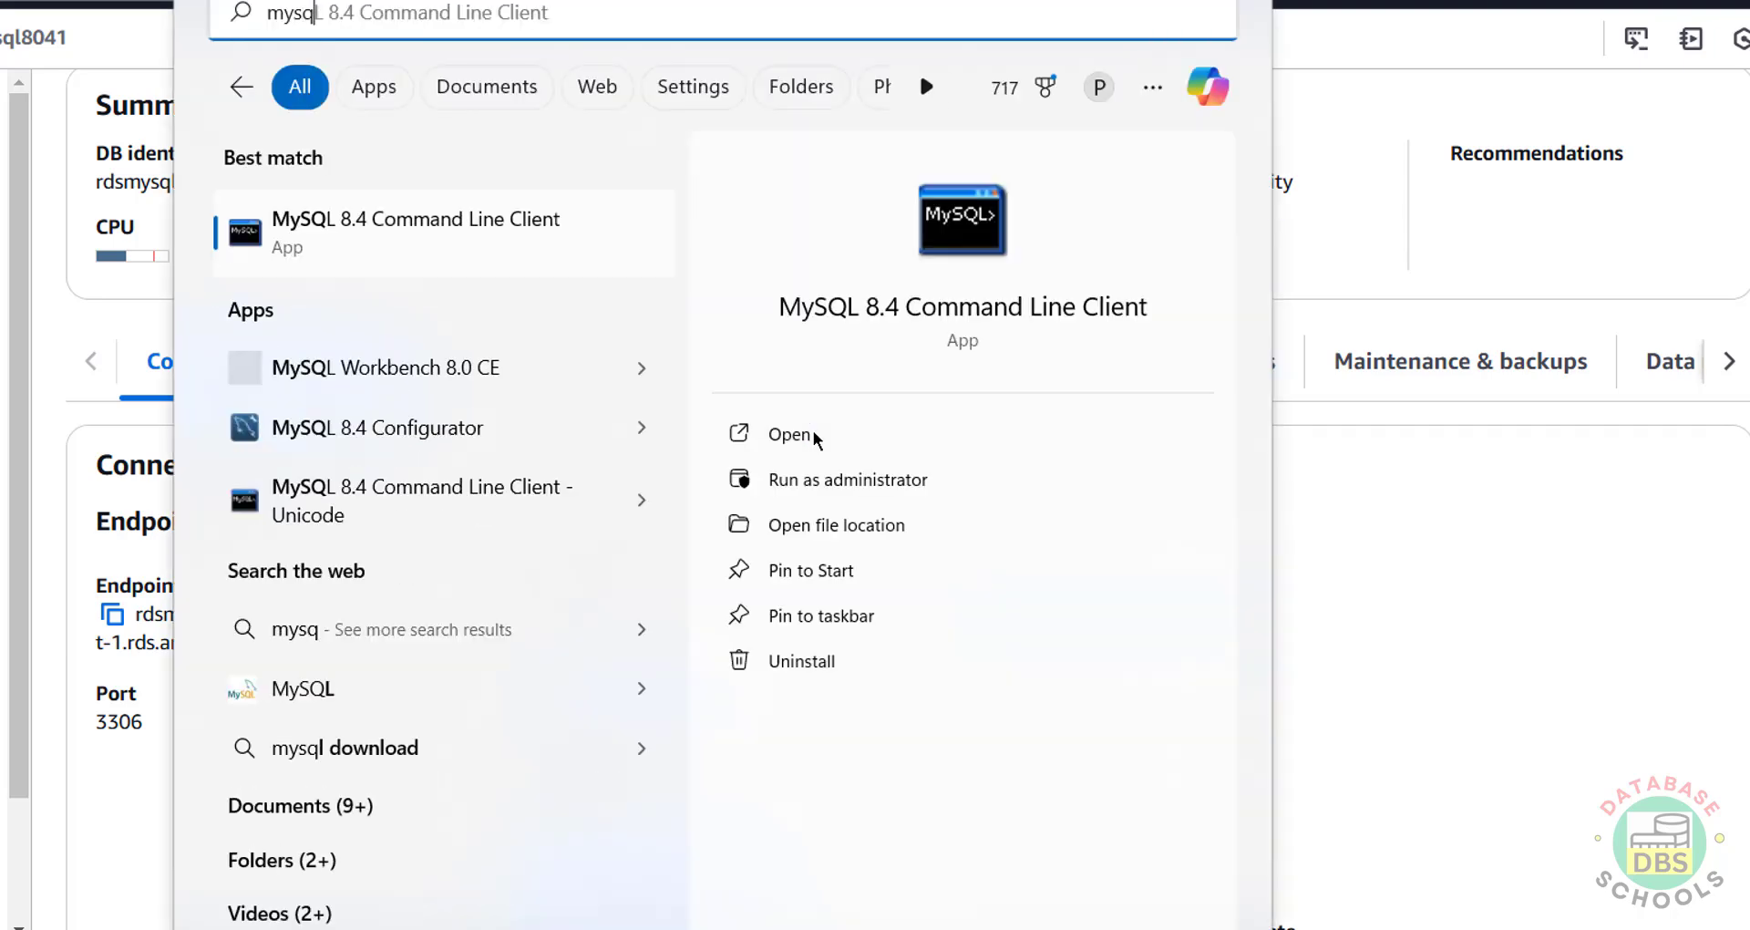
click(432, 374)
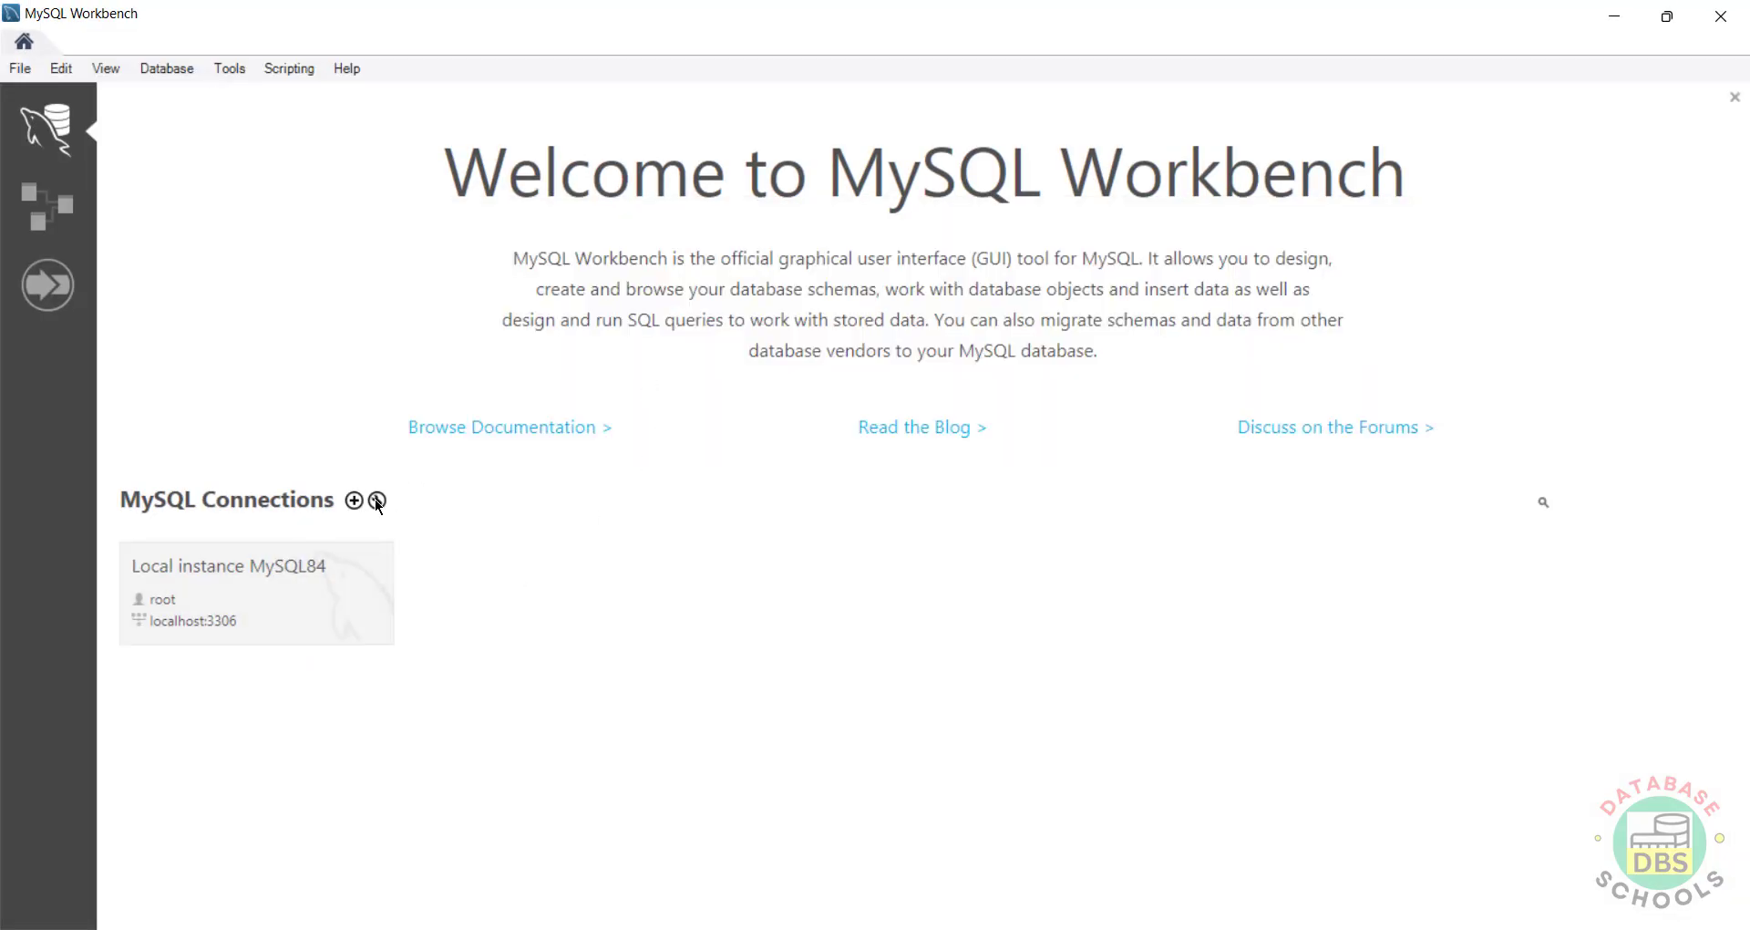
Step: Create connection awsrdsmysql with the pasted RDS endpoint as hostname and username admin
click(353, 501)
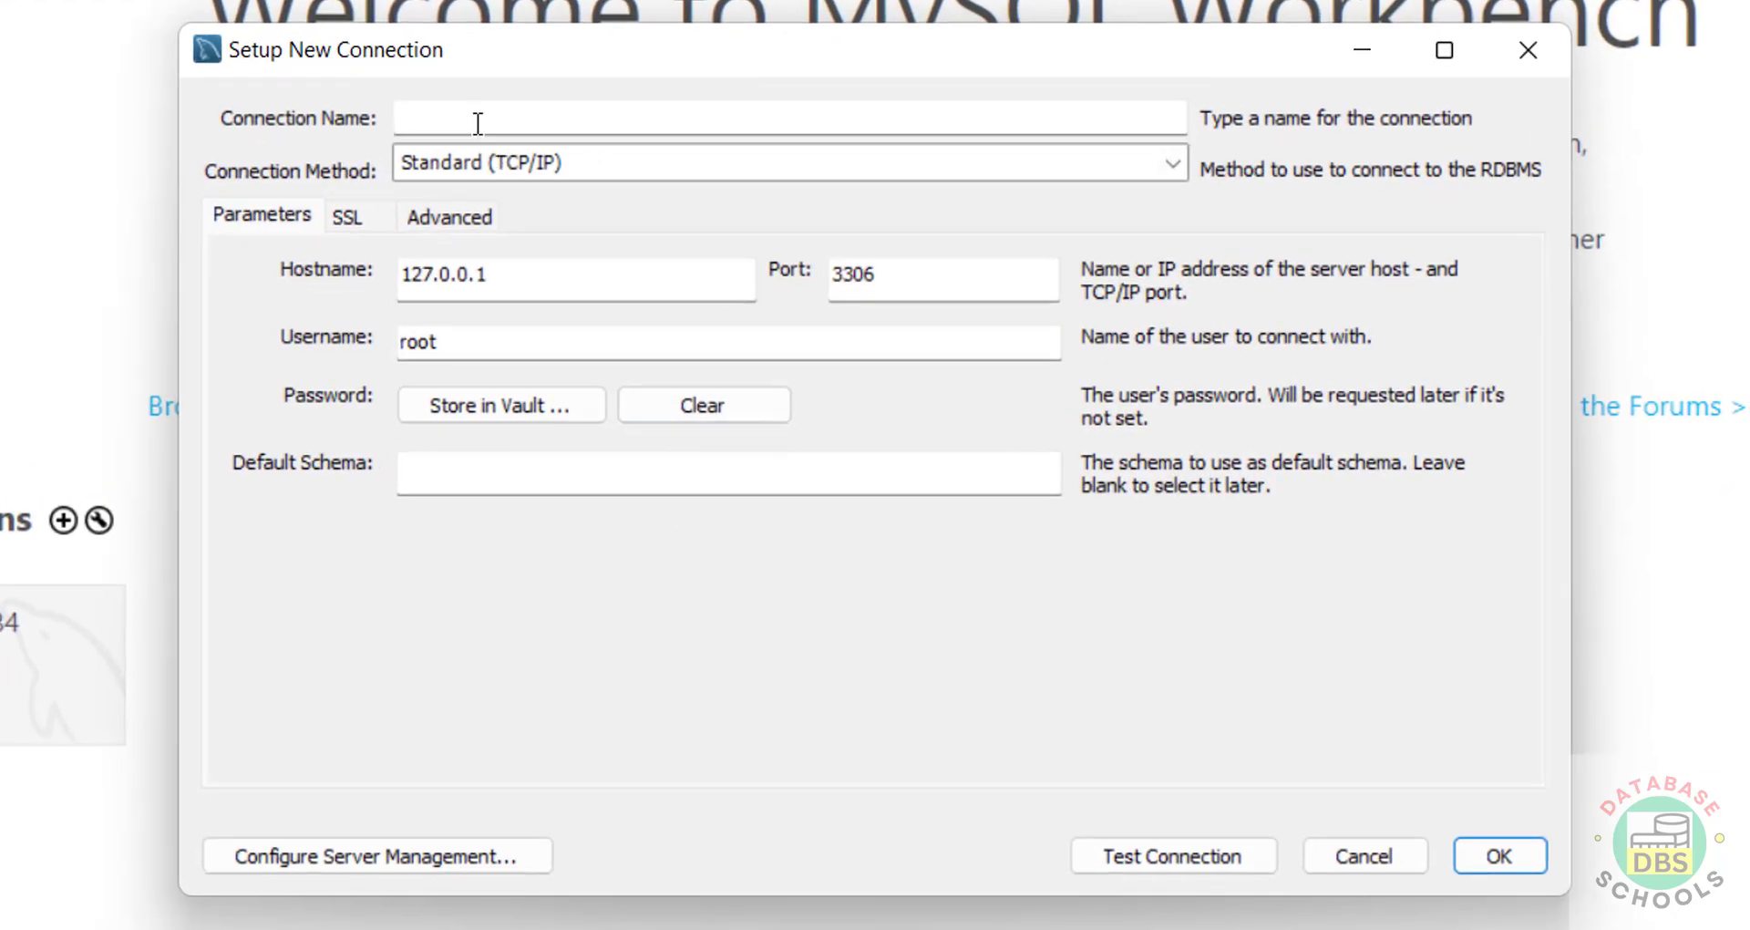
click(478, 123)
text(awsr)
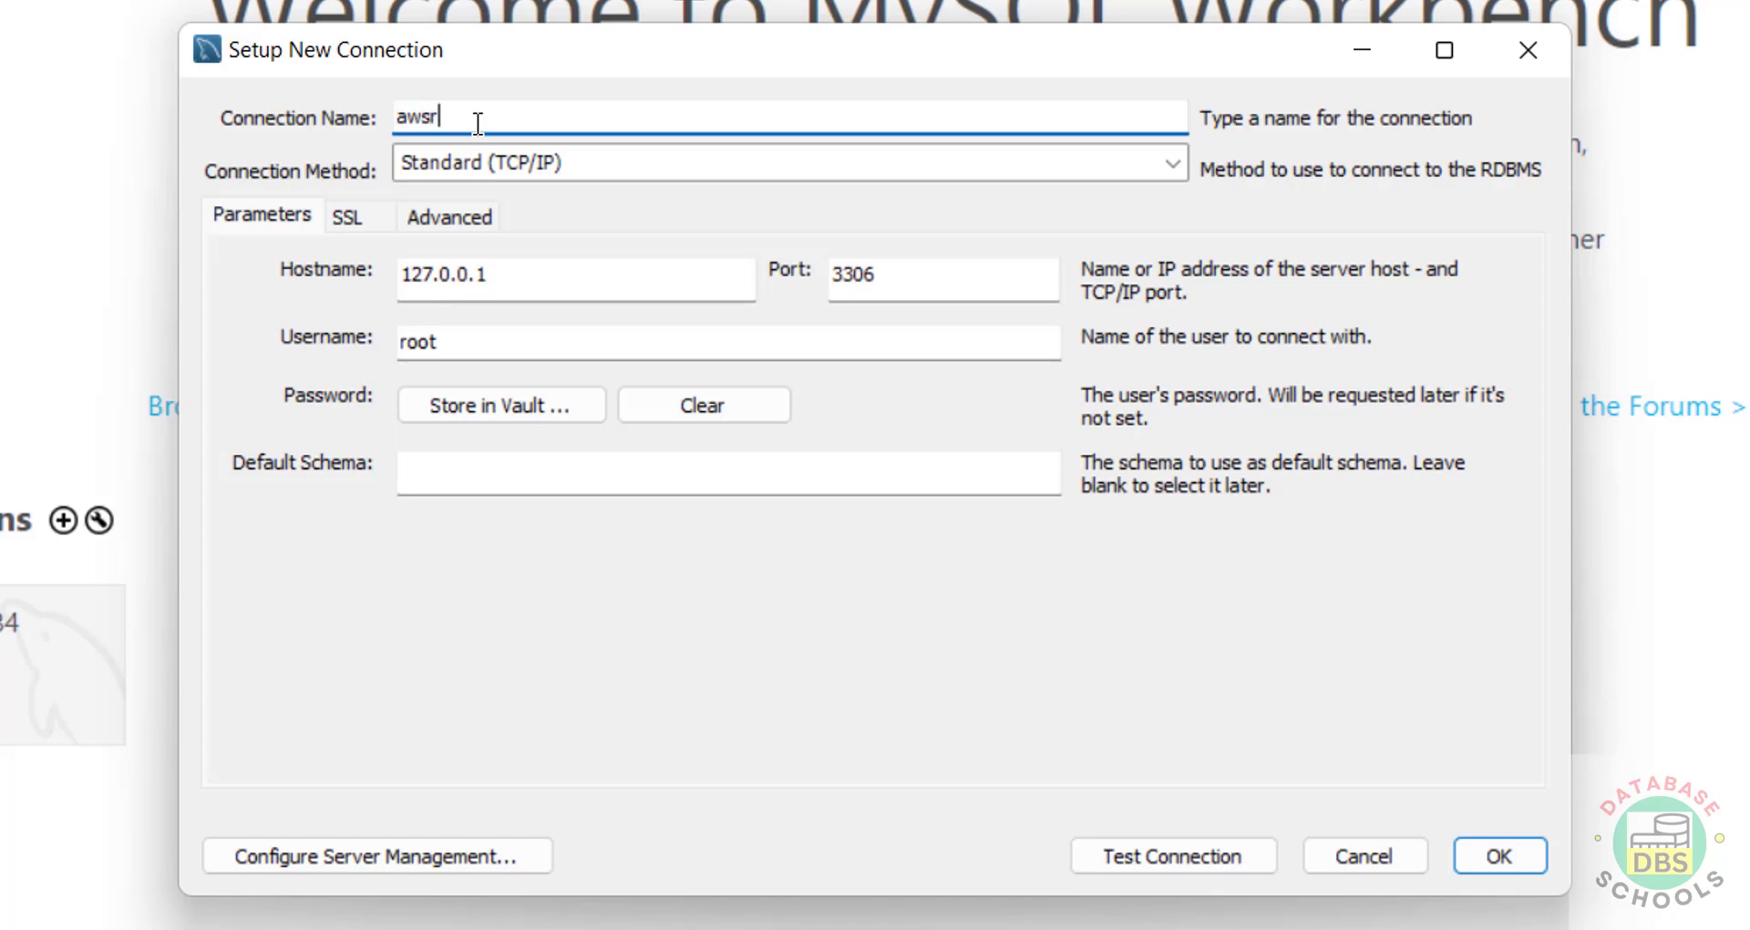
text(dsmysql)
double_click(523, 273)
key(ctrl+v)
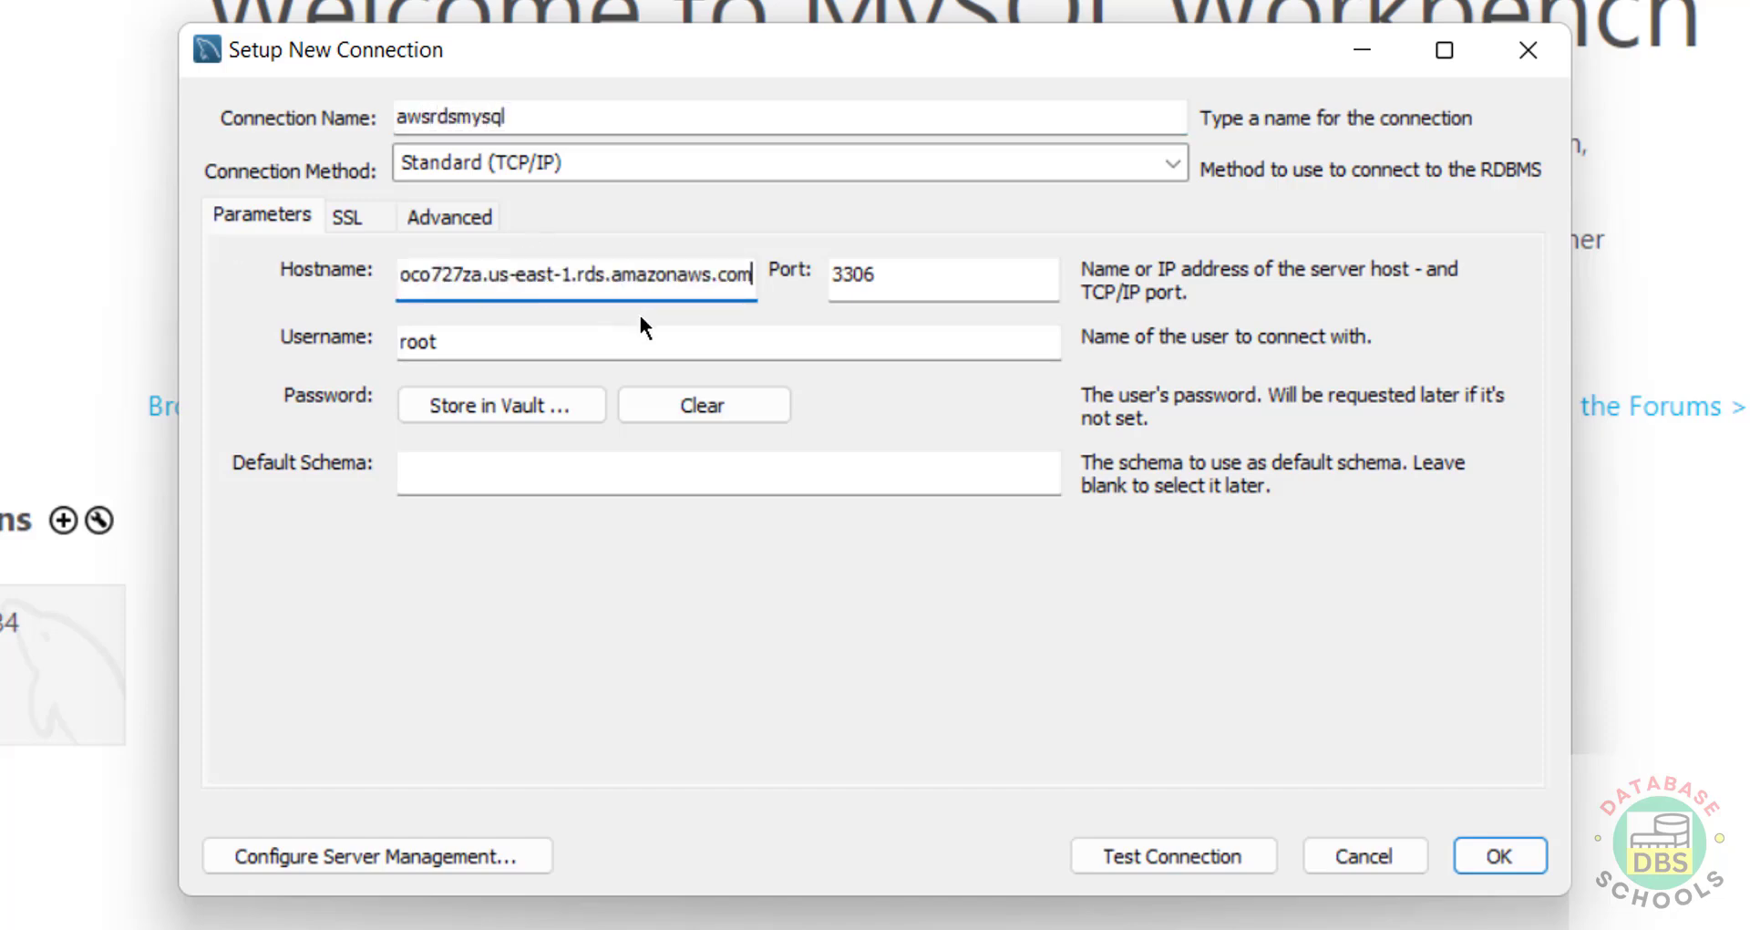
double_click(443, 342)
text(admin)
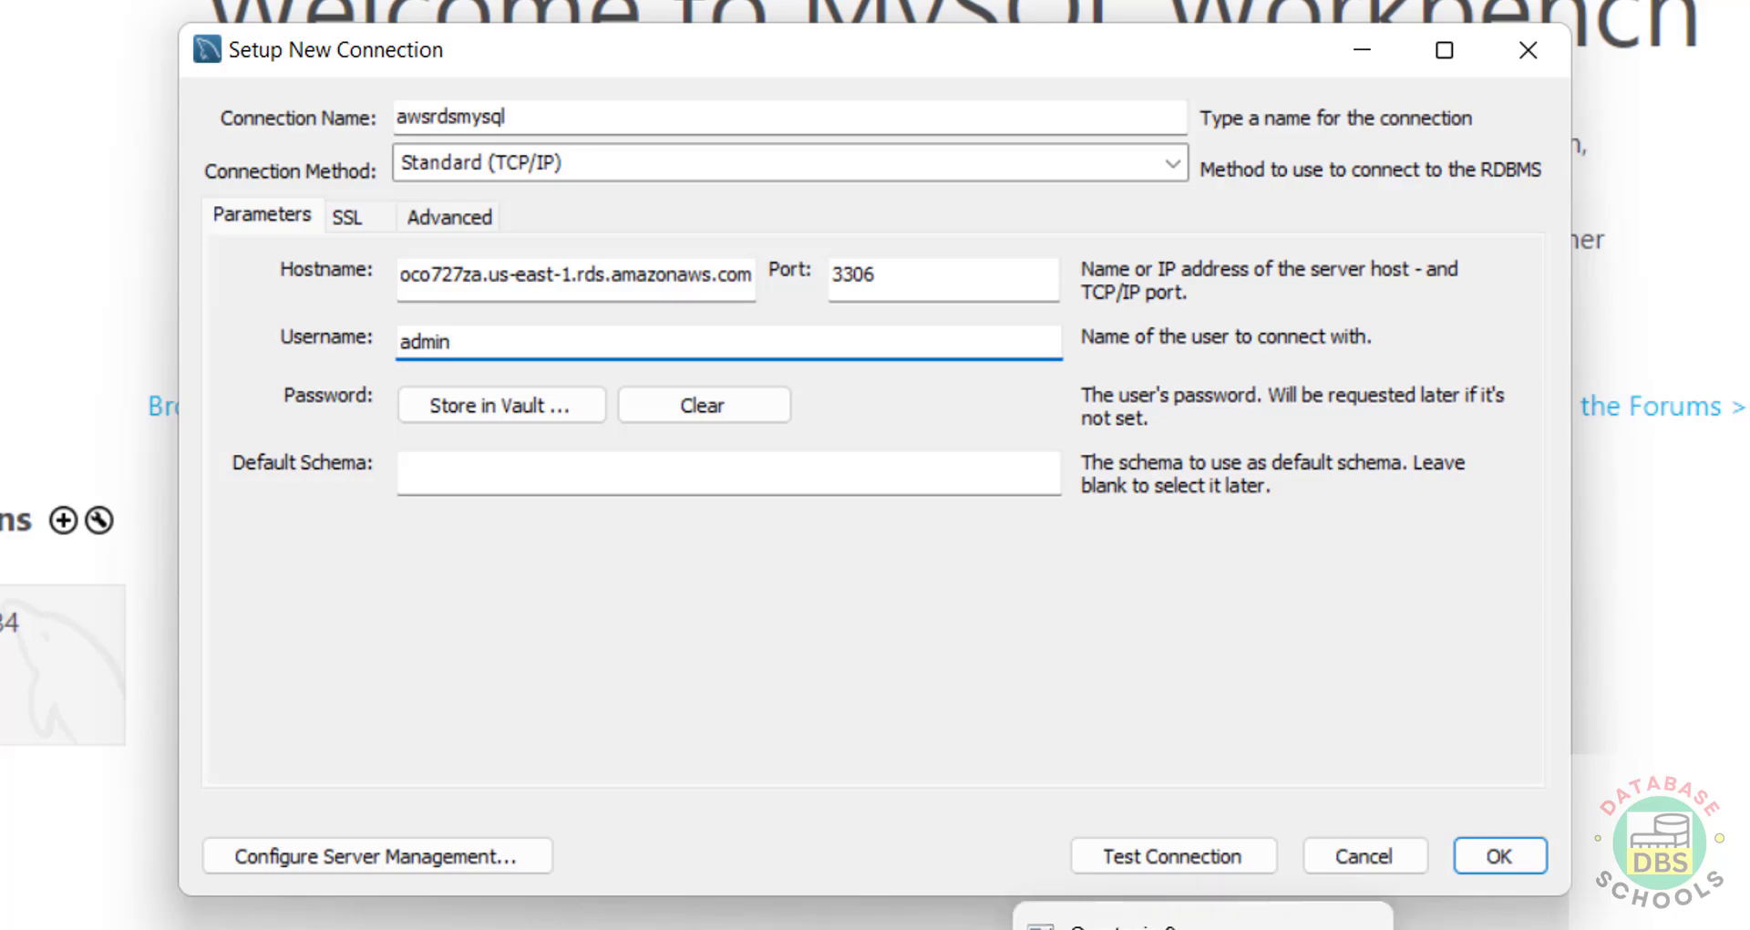
Step: Switch to the RDS database page in Chrome and copy the master password from connection details
click(1121, 929)
click(1258, 926)
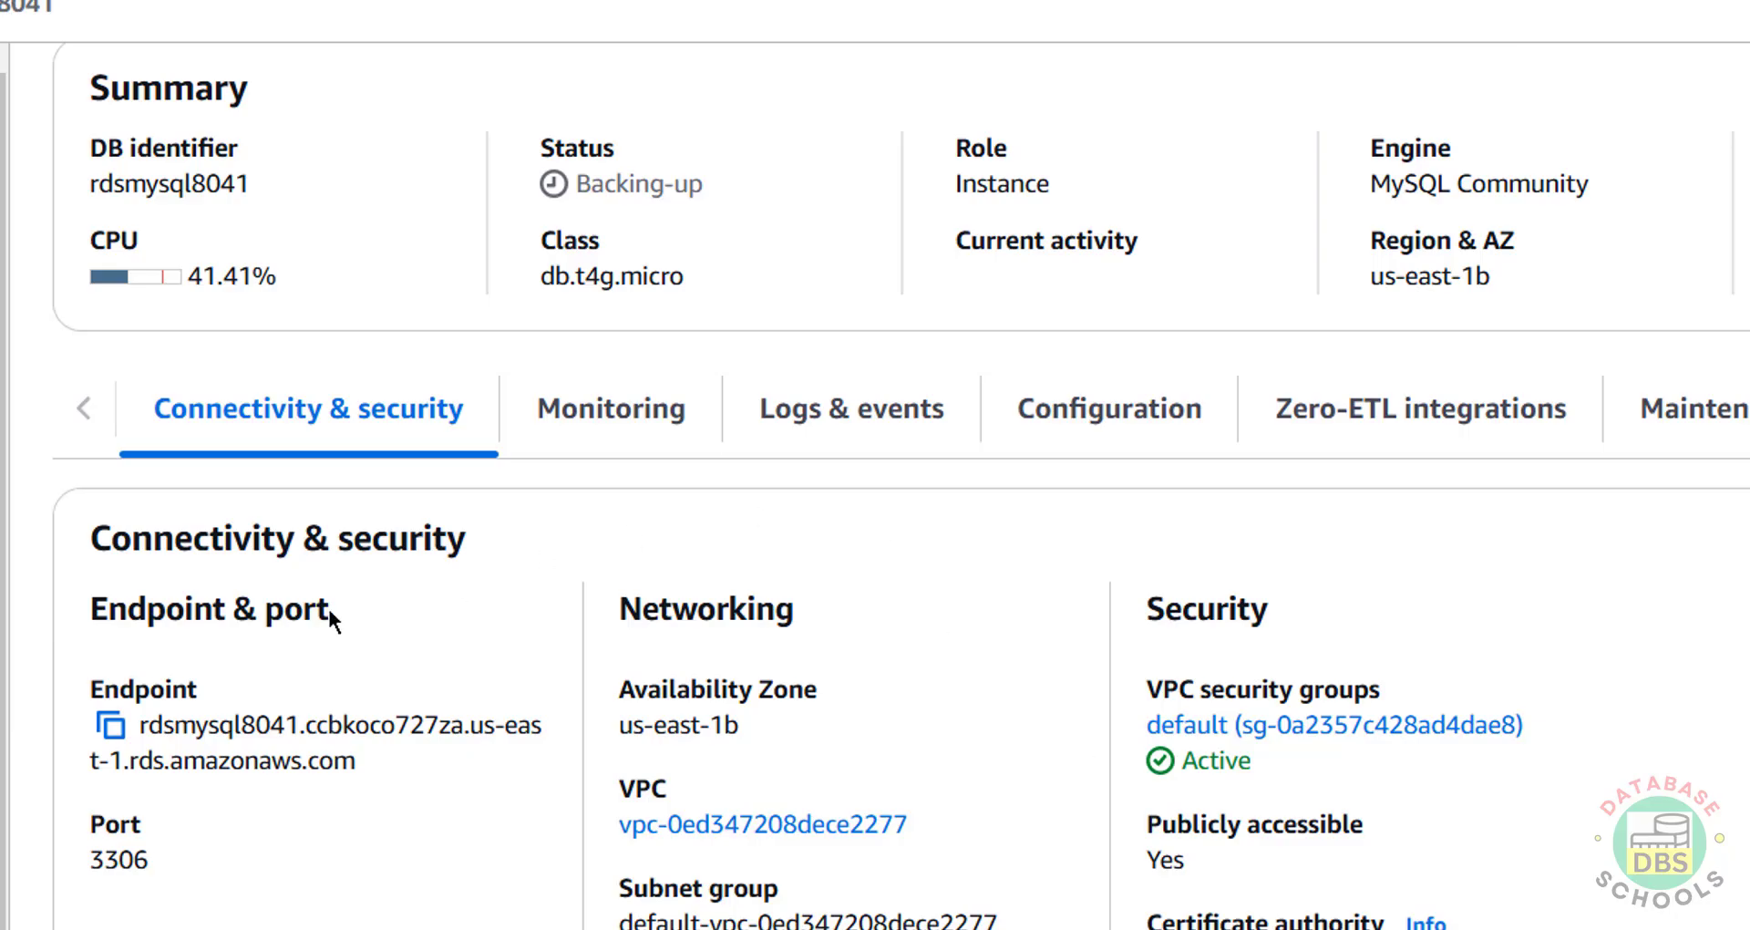
scroll(1222, 615, up, 4)
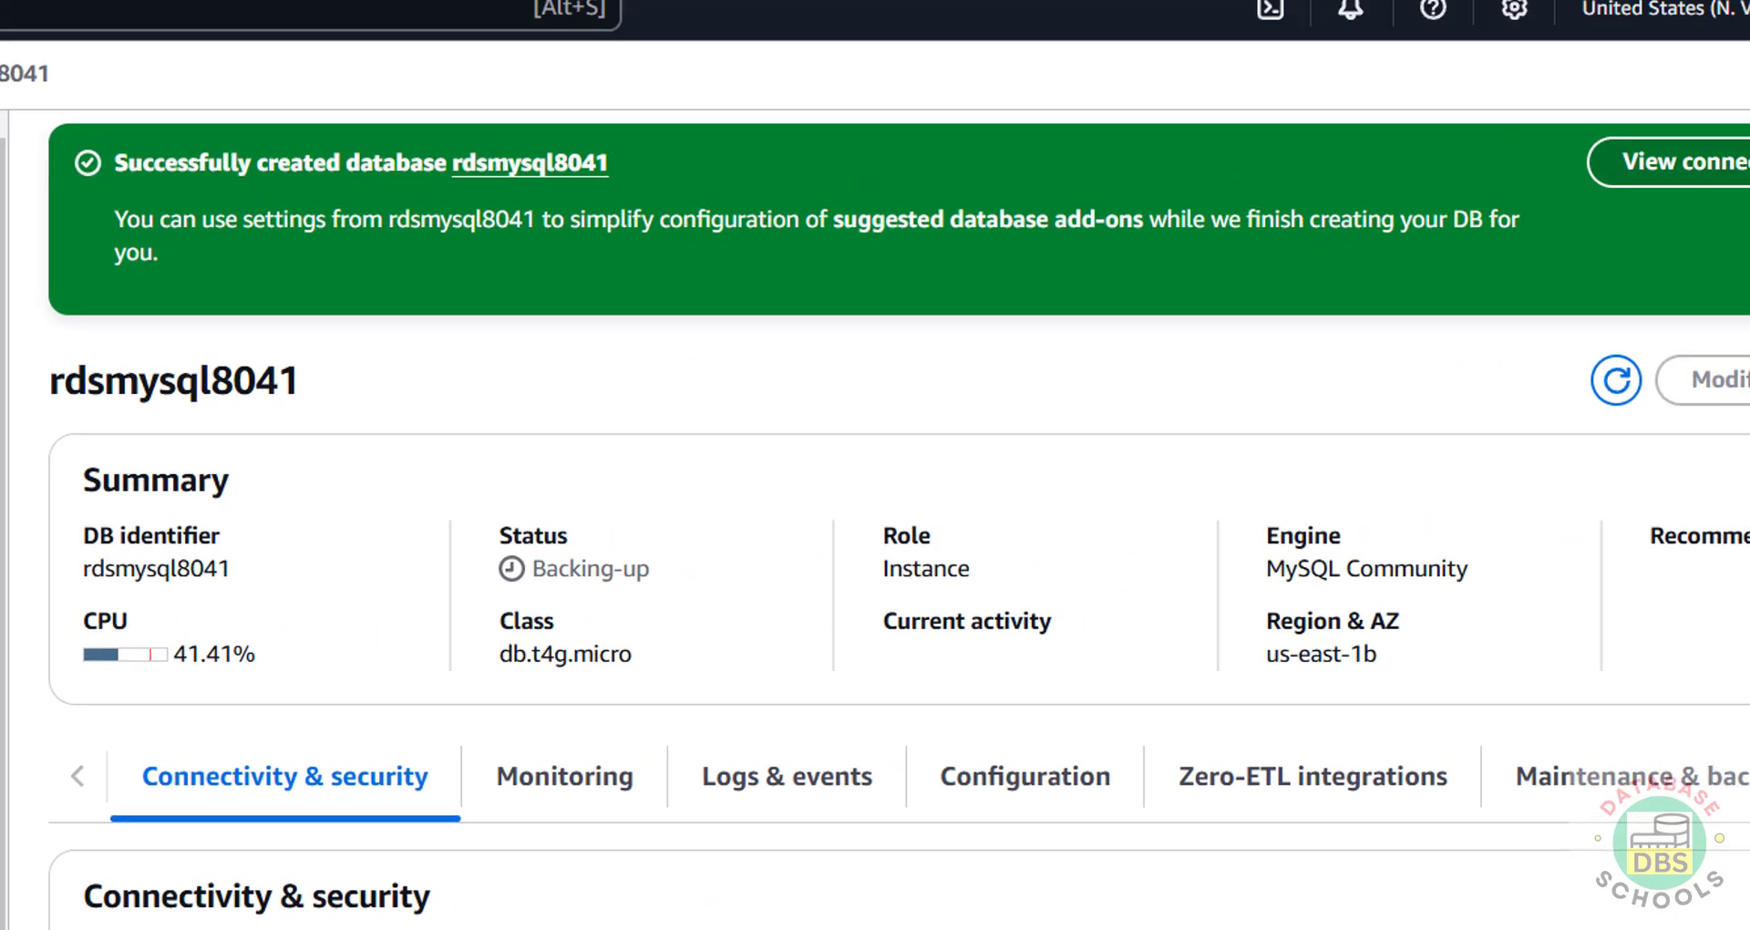
click(1729, 211)
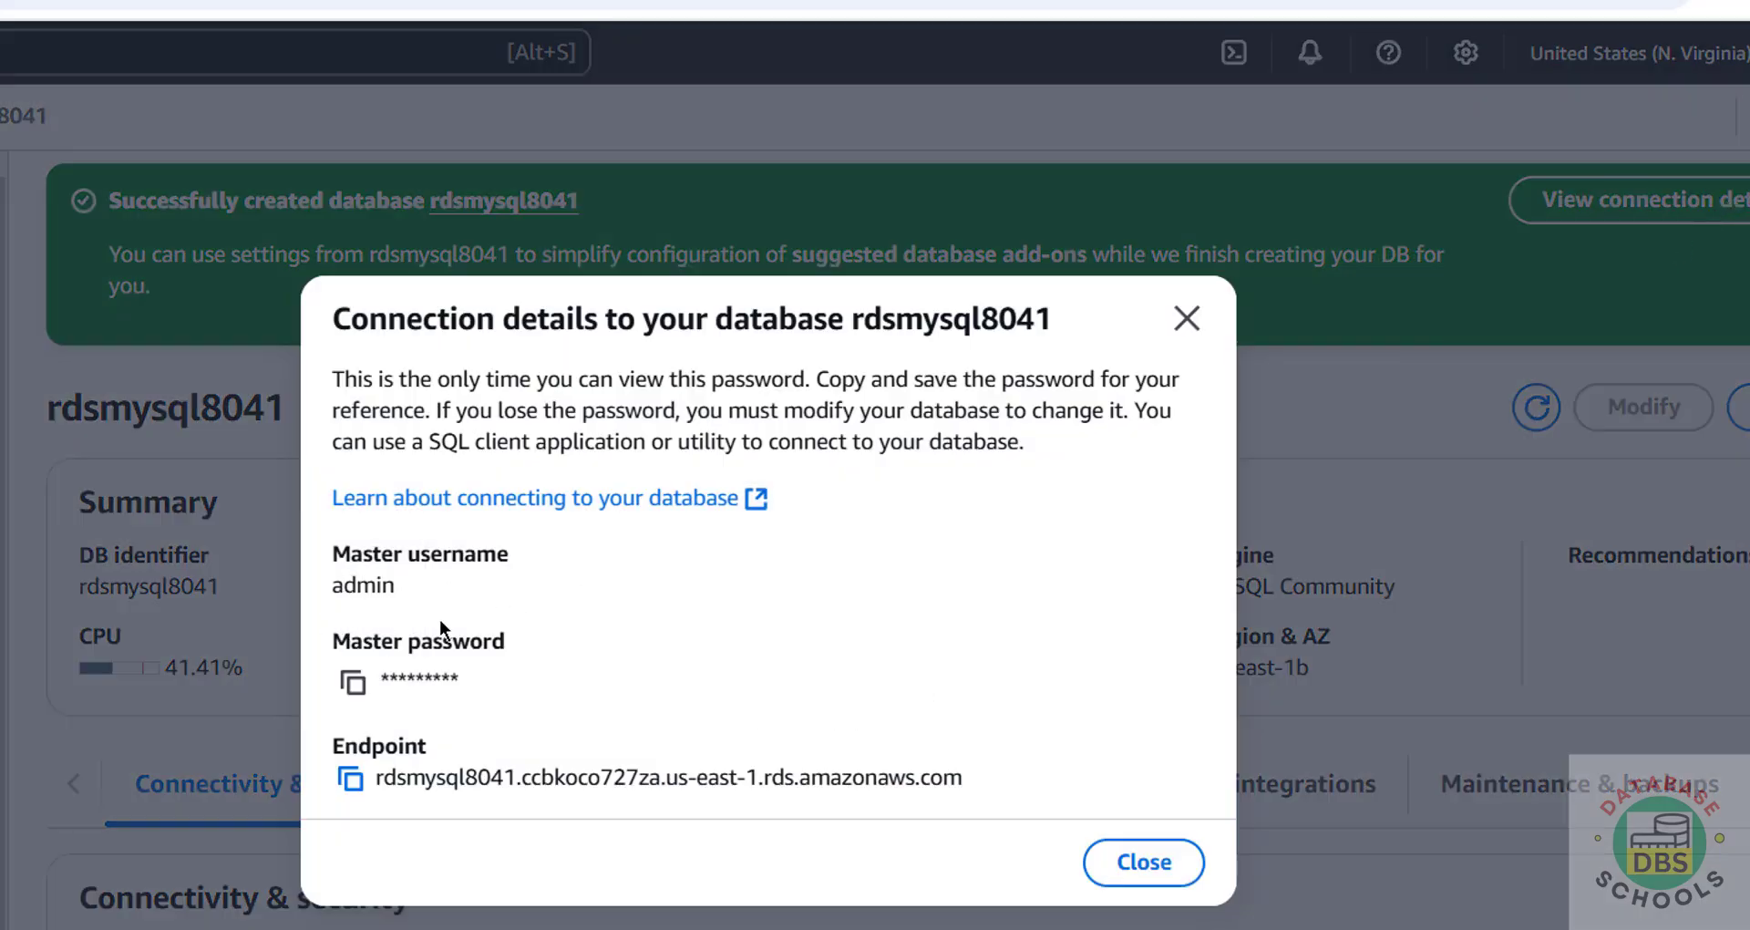
click(353, 684)
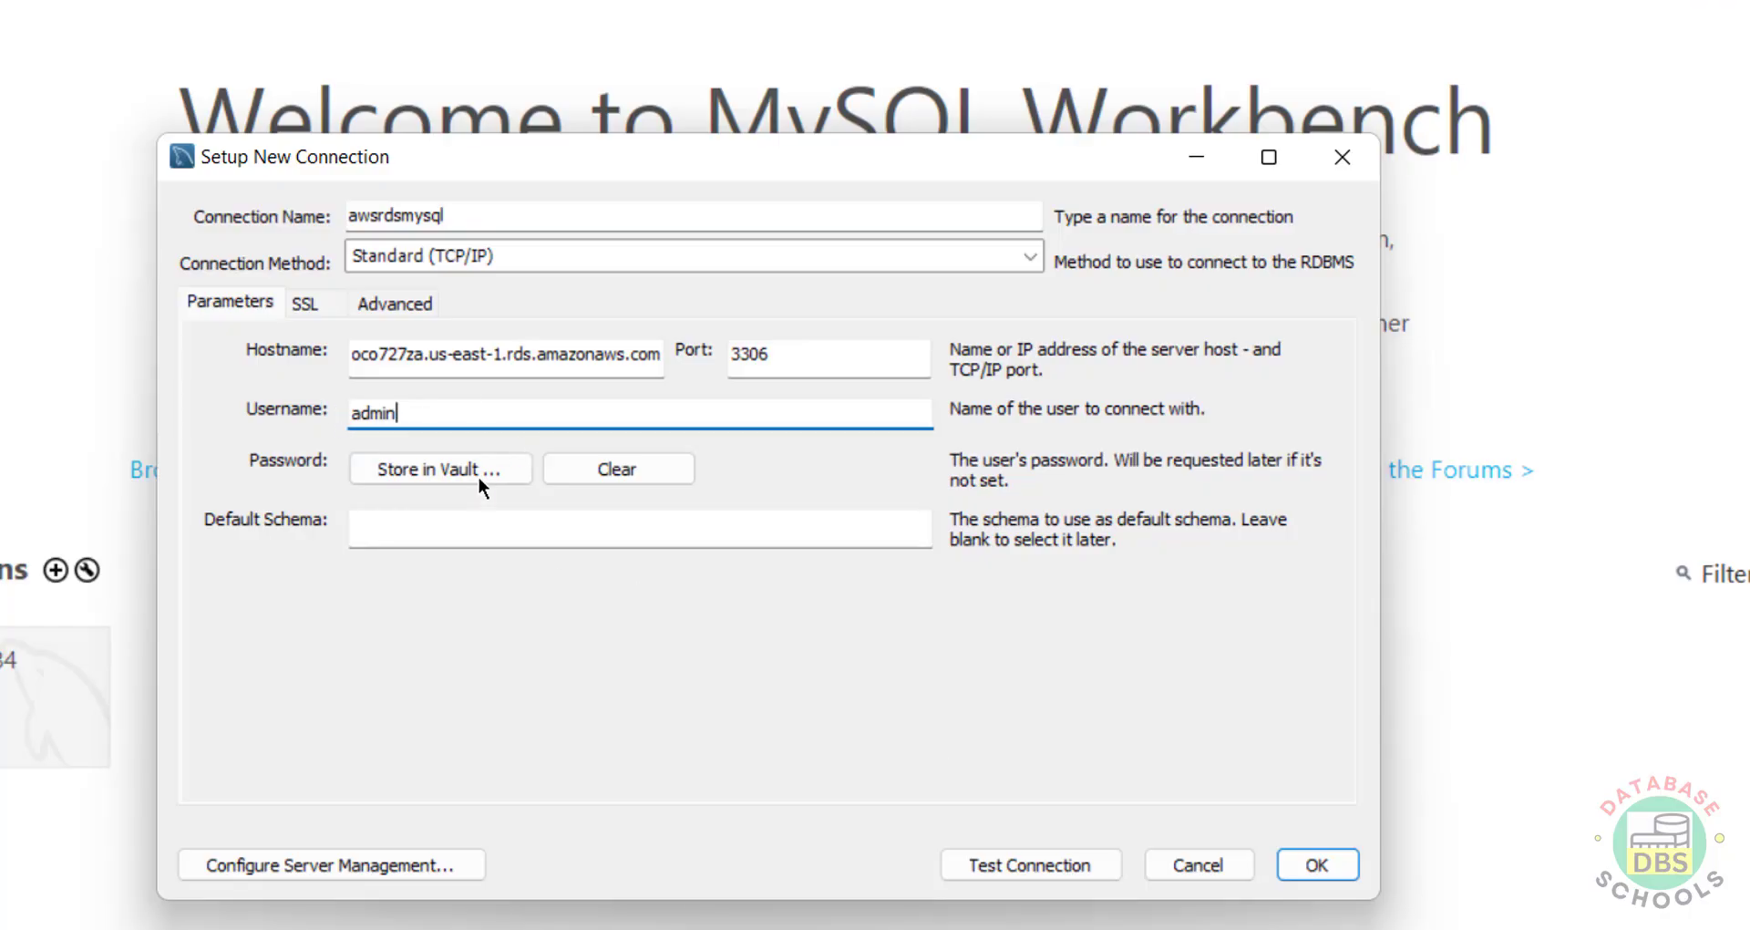
Step: Store the master password for awsrdsmysql in the vault and test the connection, which fails
click(444, 472)
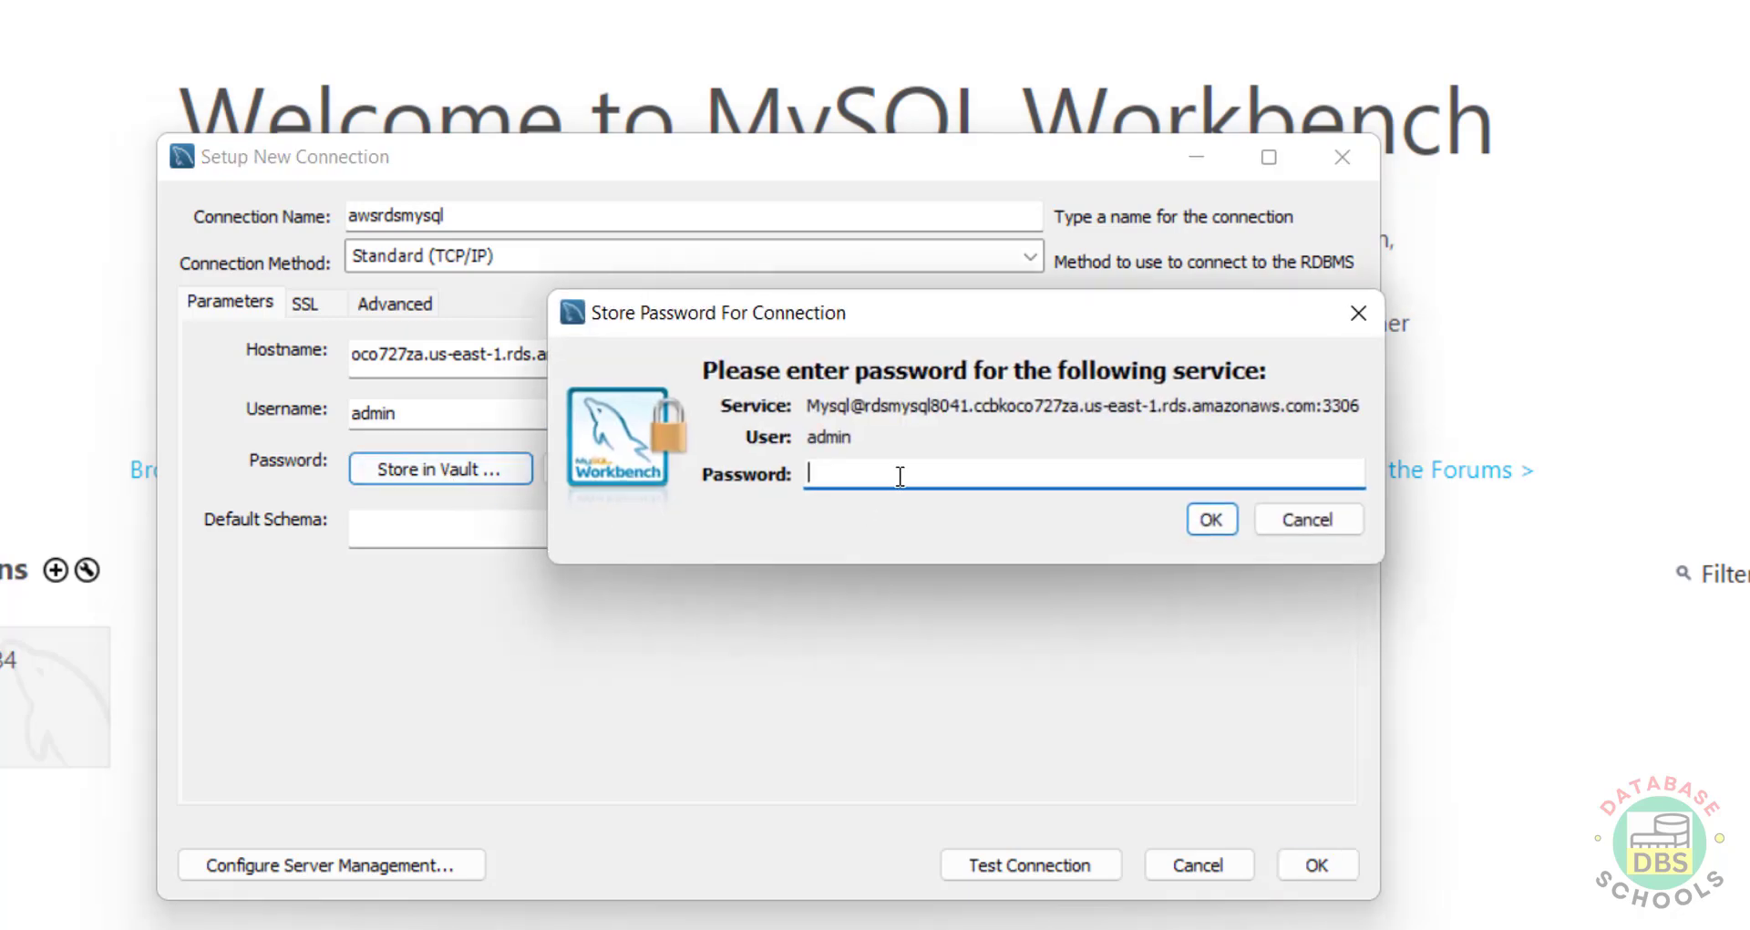
key(ctrl+v)
click(1214, 521)
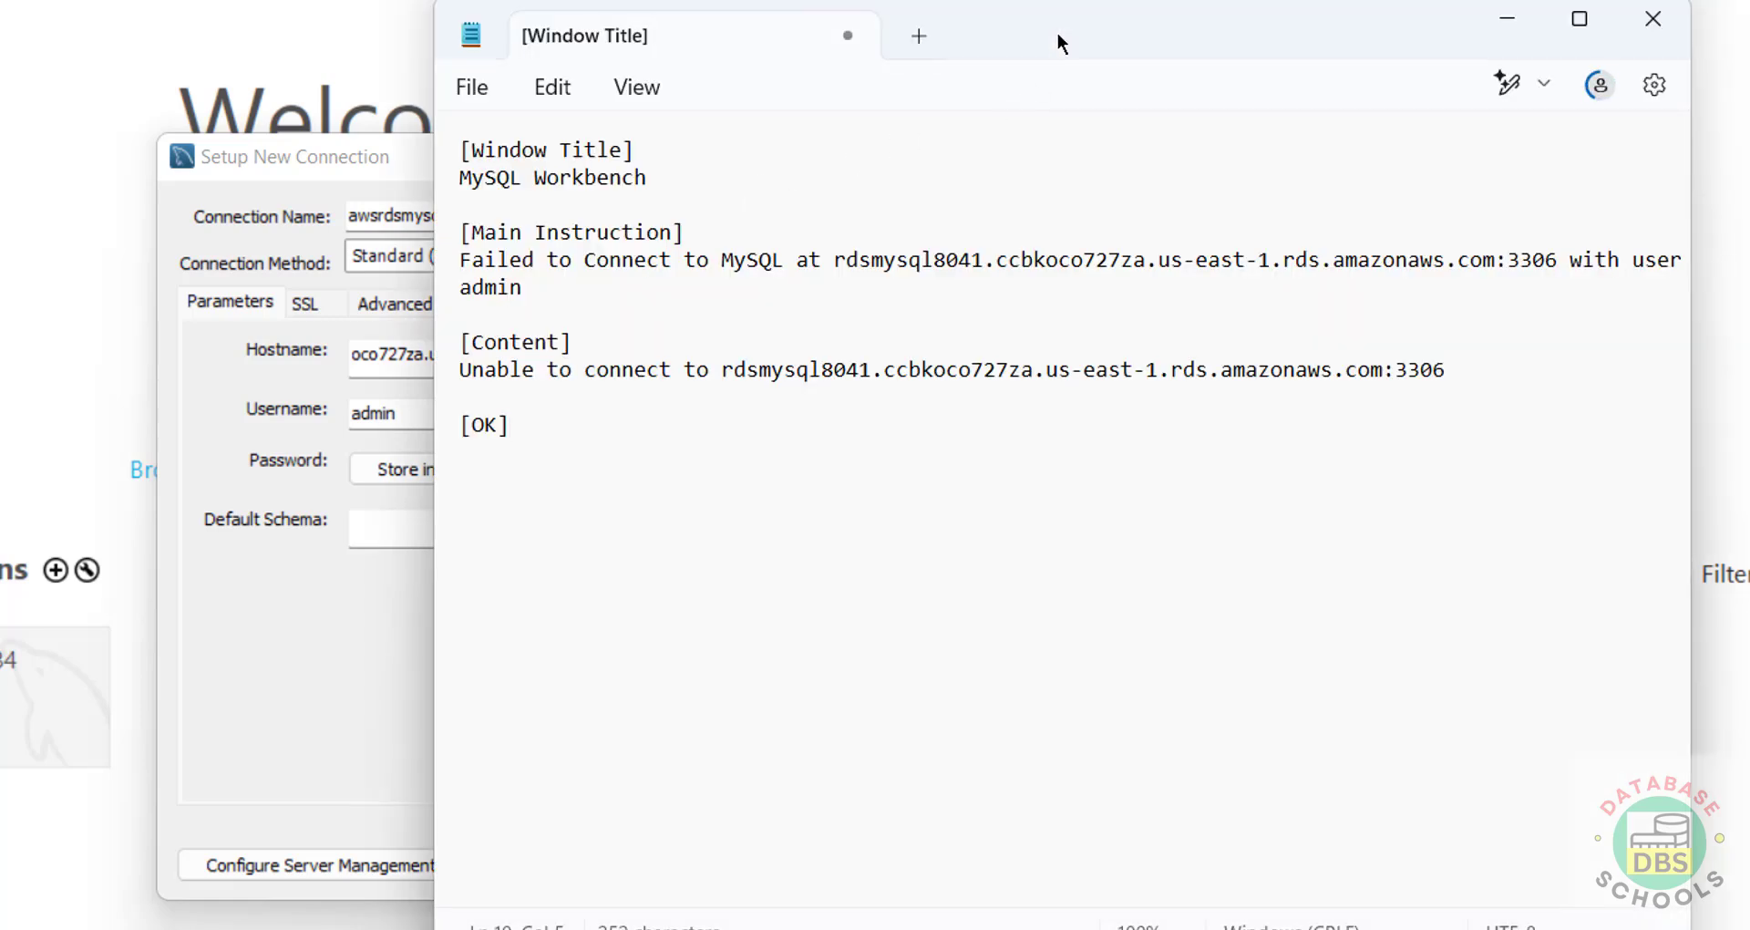
drag(1057, 33, 587, 18)
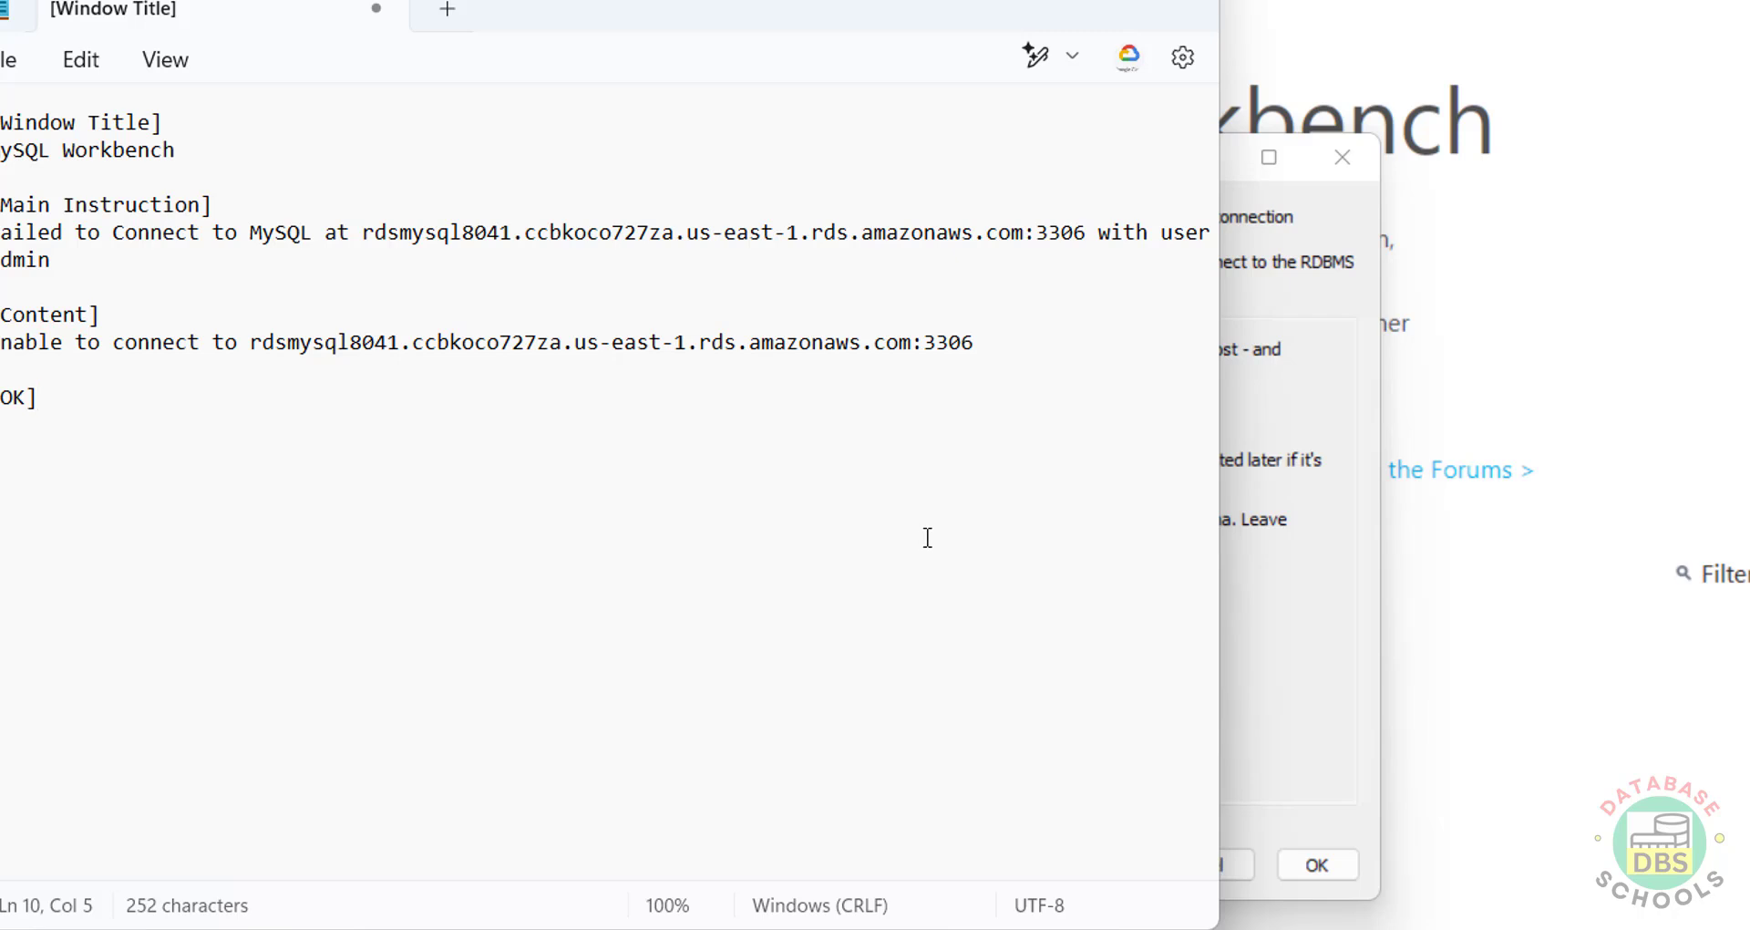
click(1337, 687)
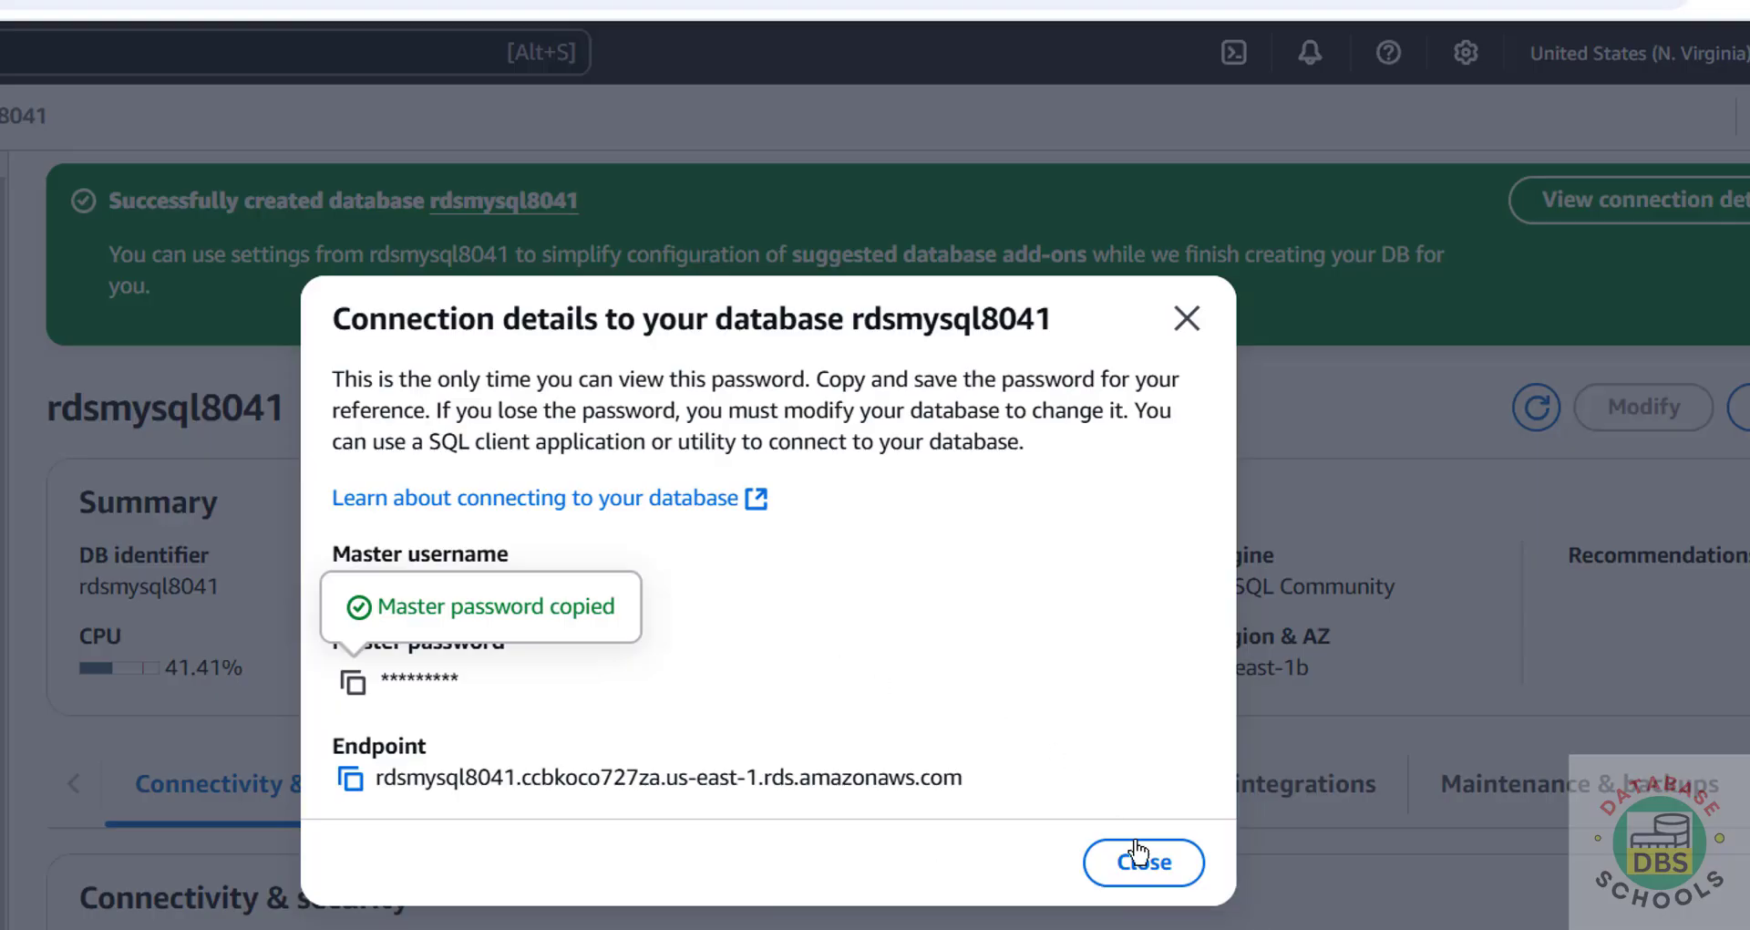
Step: Open the database's default VPC security group and start editing its inbound rules
click(1144, 862)
scroll(854, 806, down, 5)
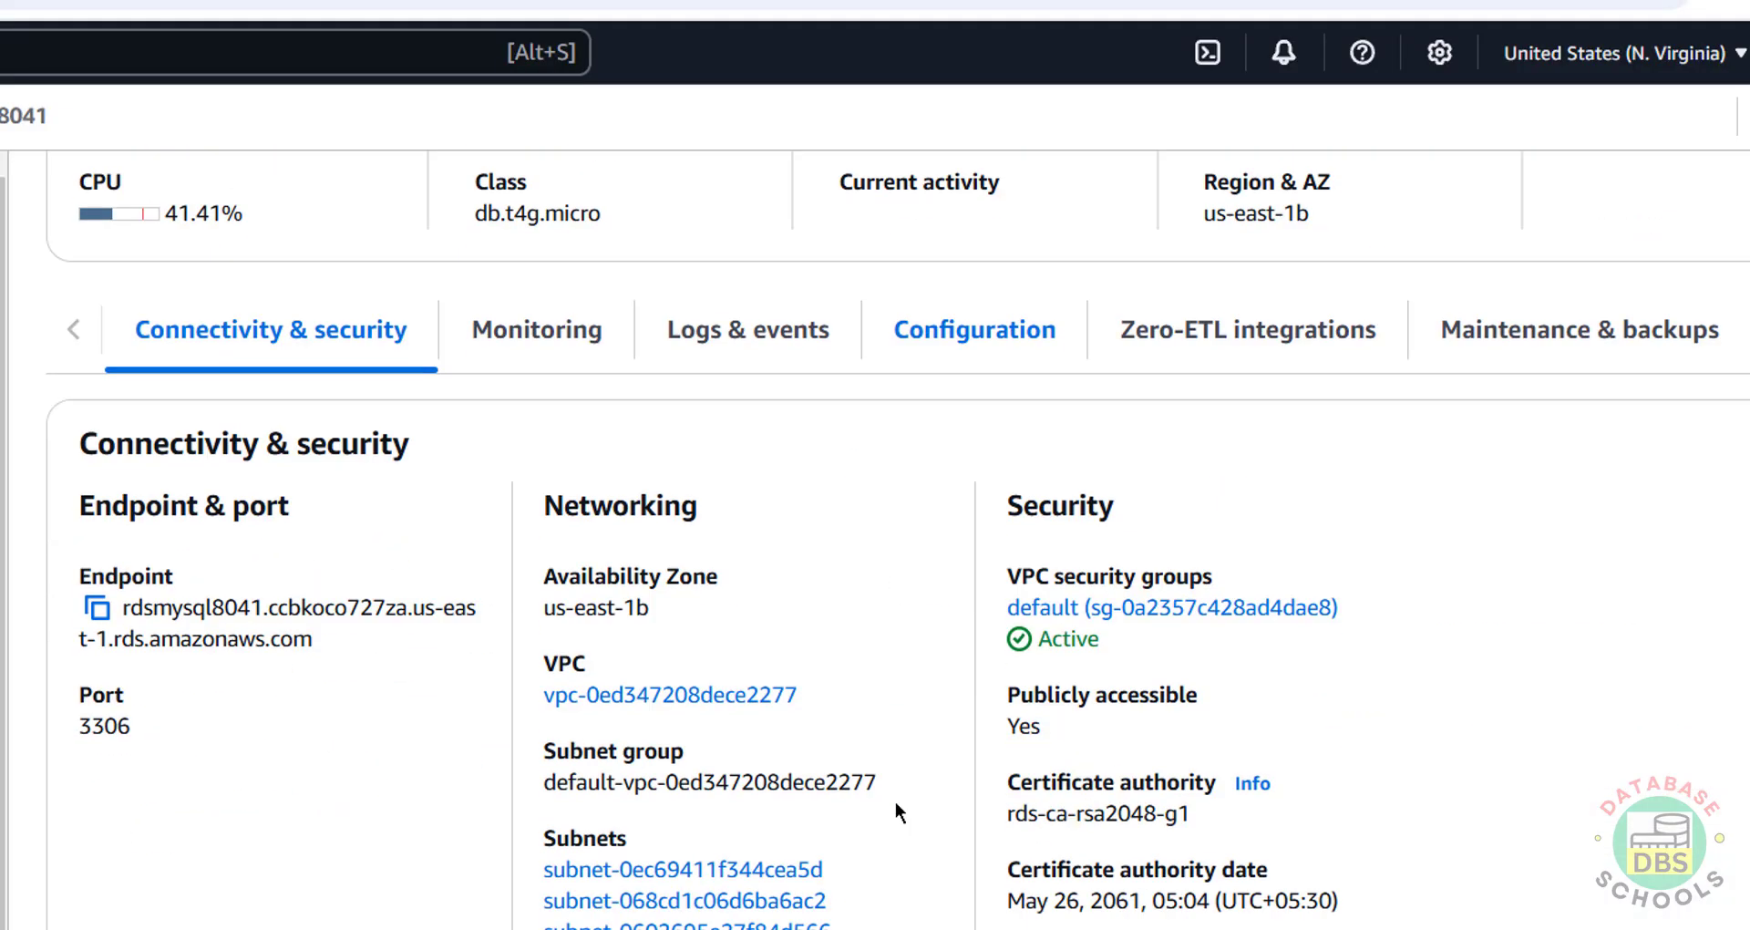
click(1203, 605)
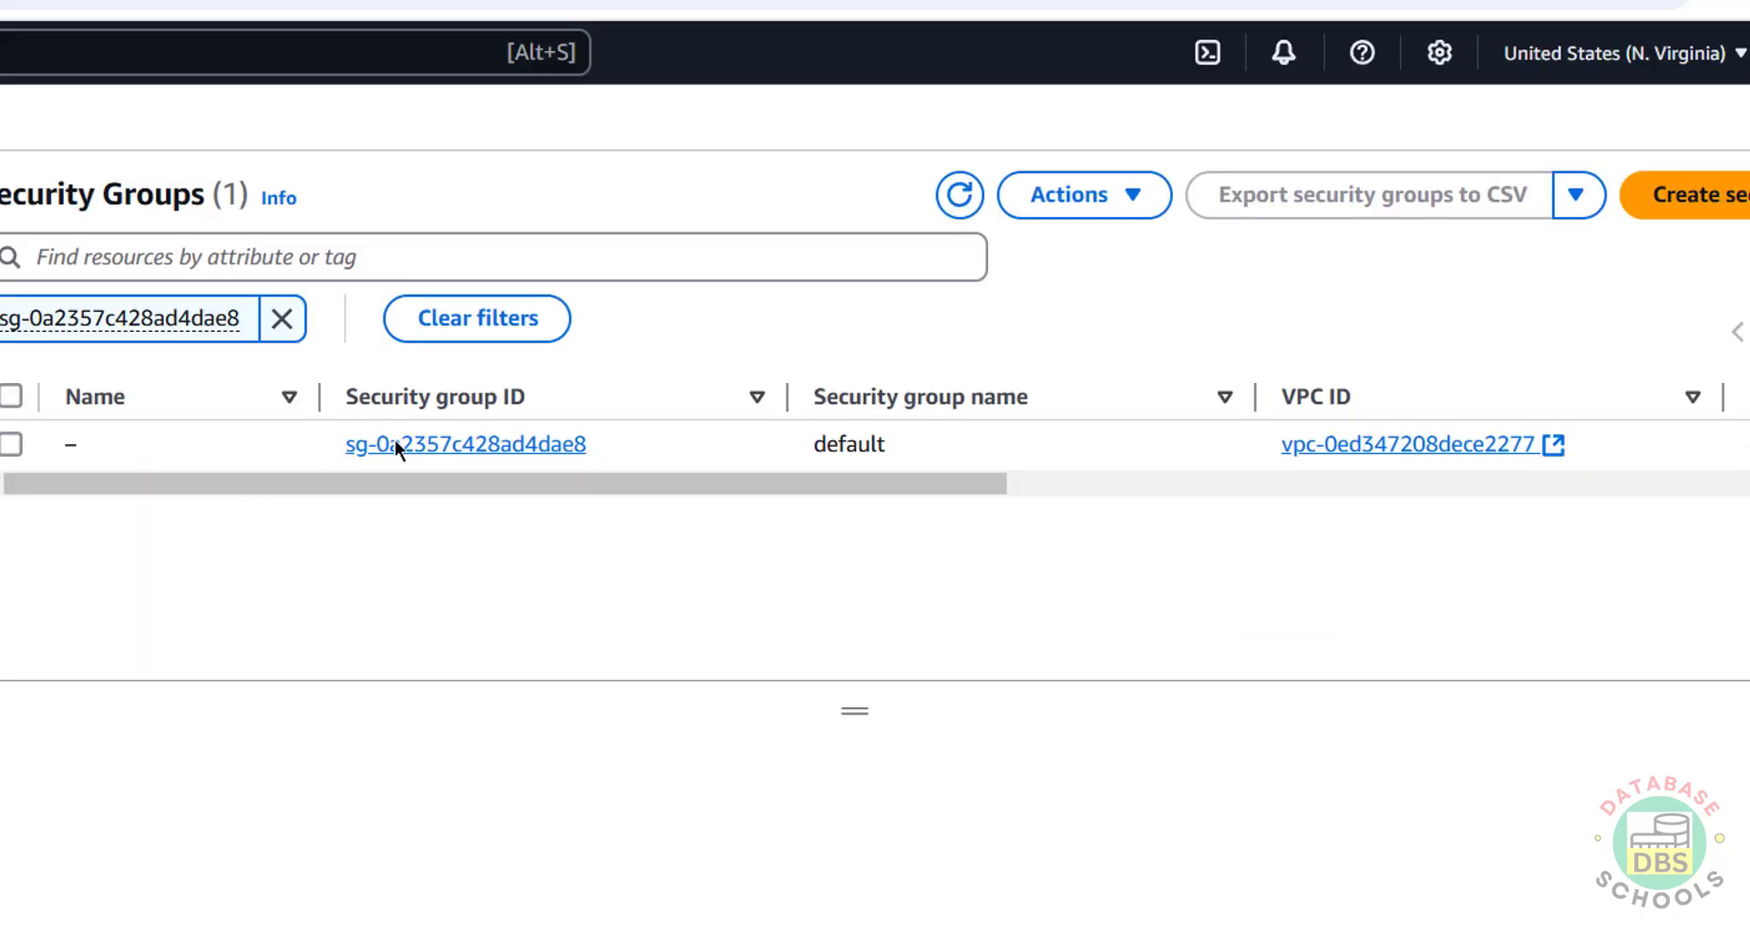
click(396, 445)
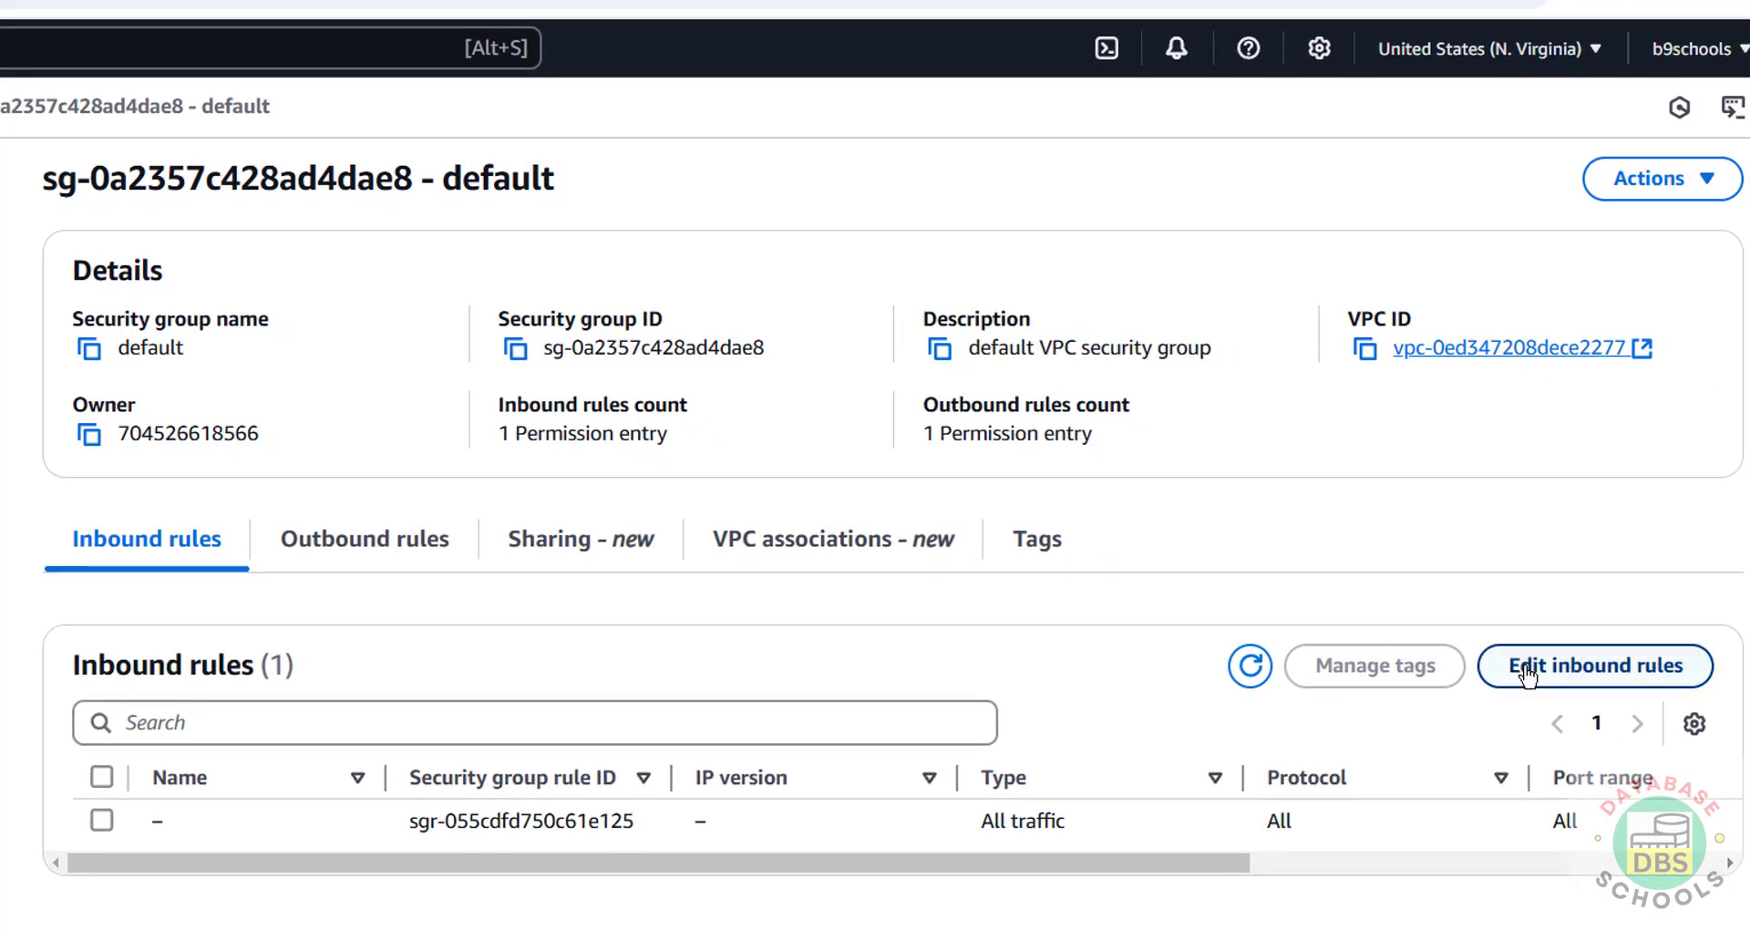
click(1528, 674)
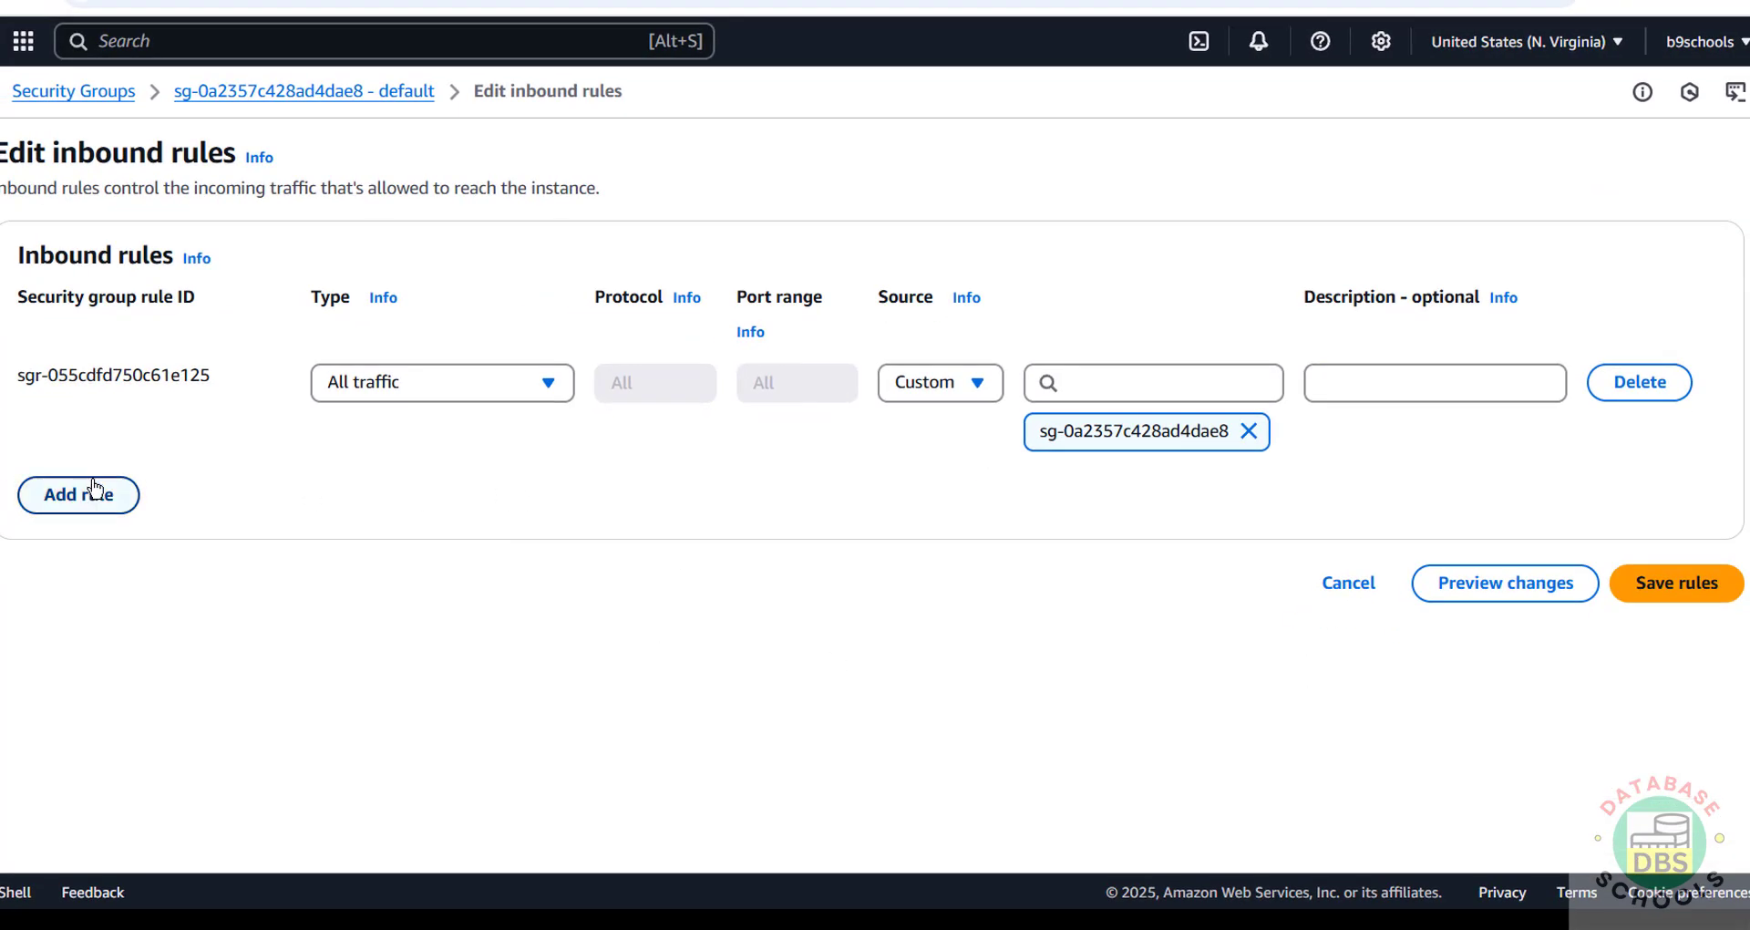
Step: Add an inbound MYSQL/Aurora rule on port 3306 with source My IP and save
click(78, 494)
click(394, 481)
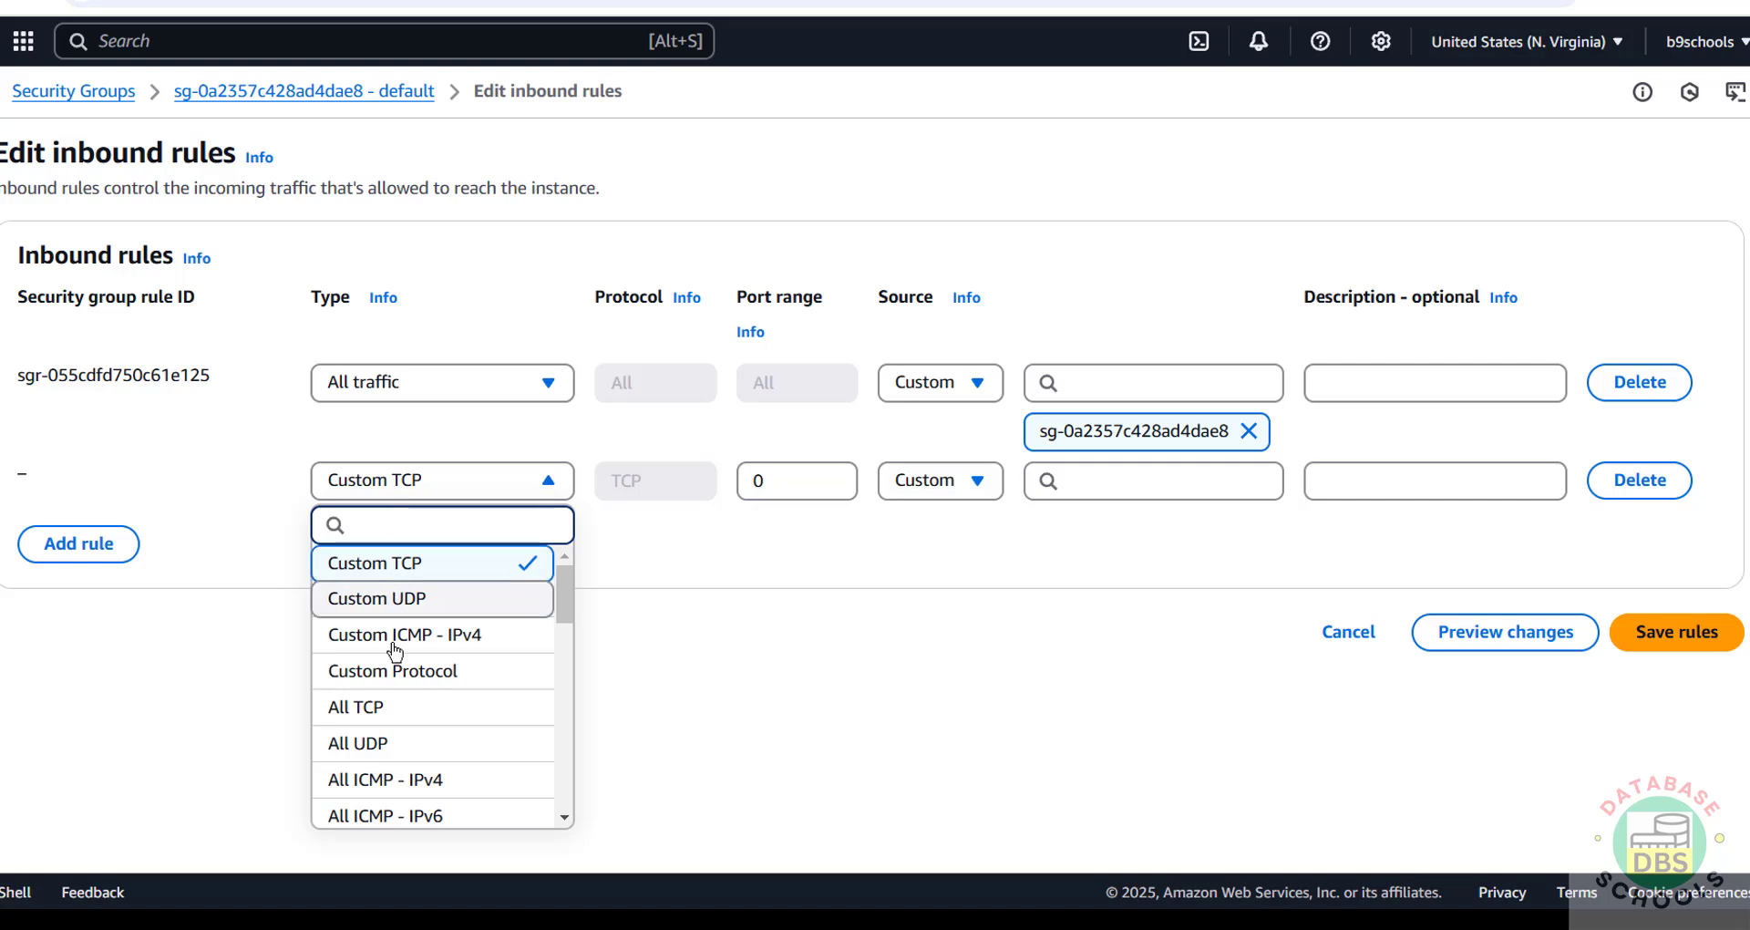
scroll(392, 672, down, 8)
scroll(394, 674, down, 3)
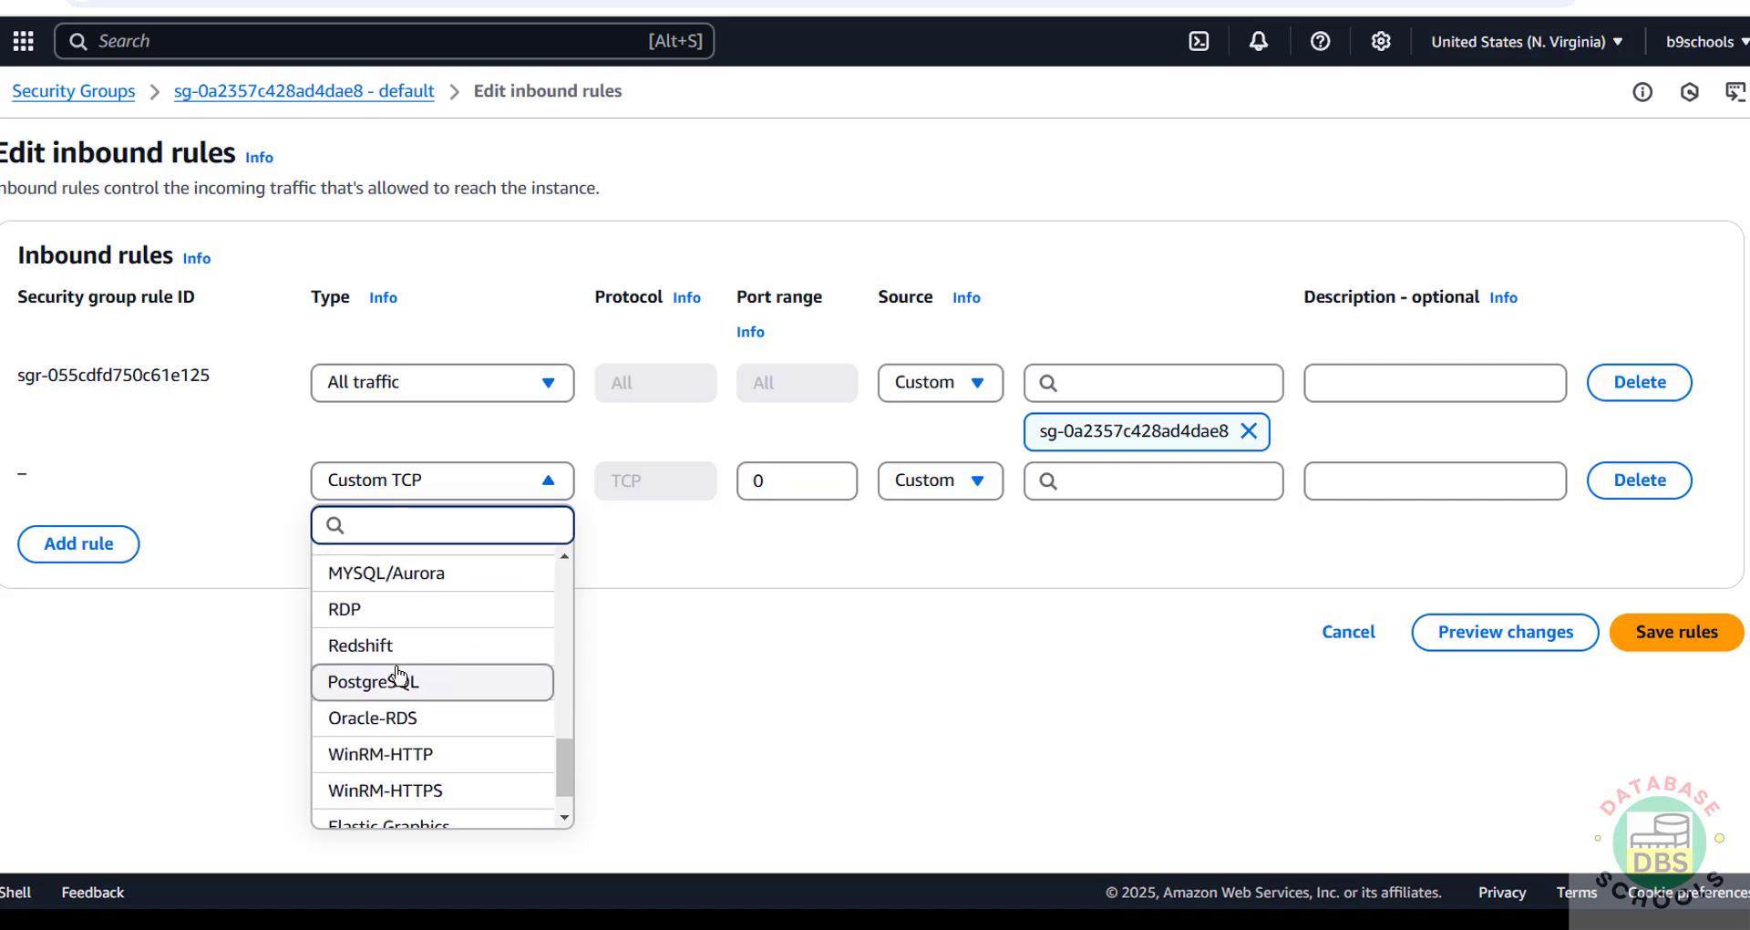
click(419, 572)
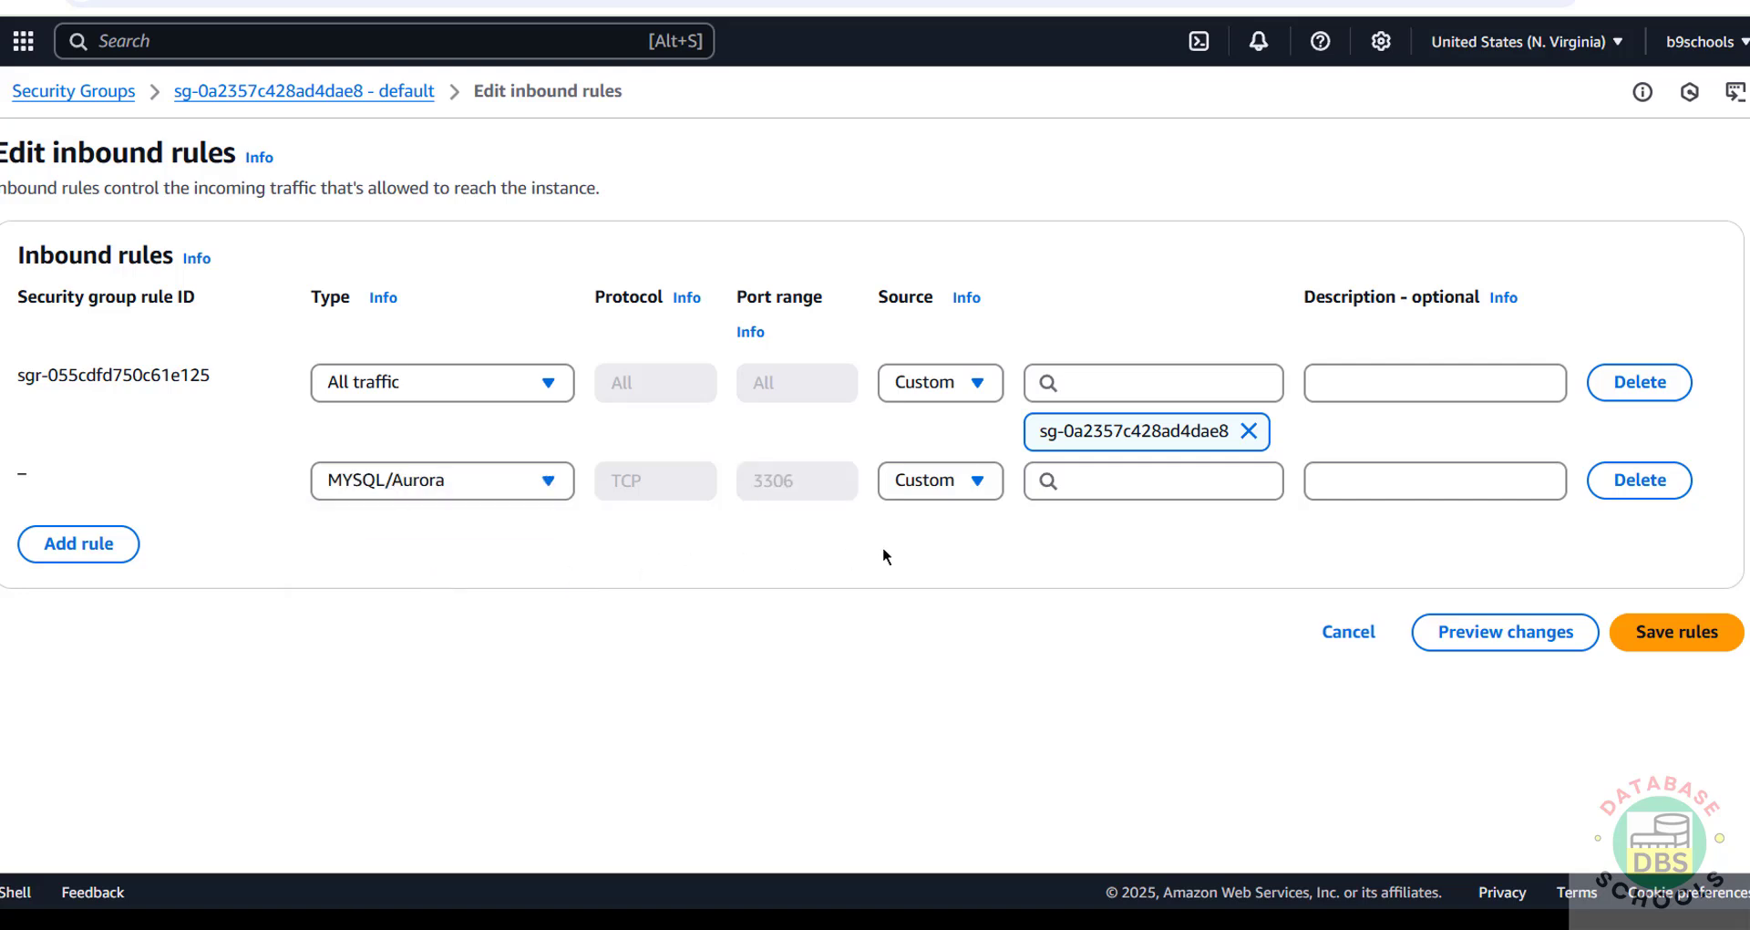
click(969, 480)
click(989, 627)
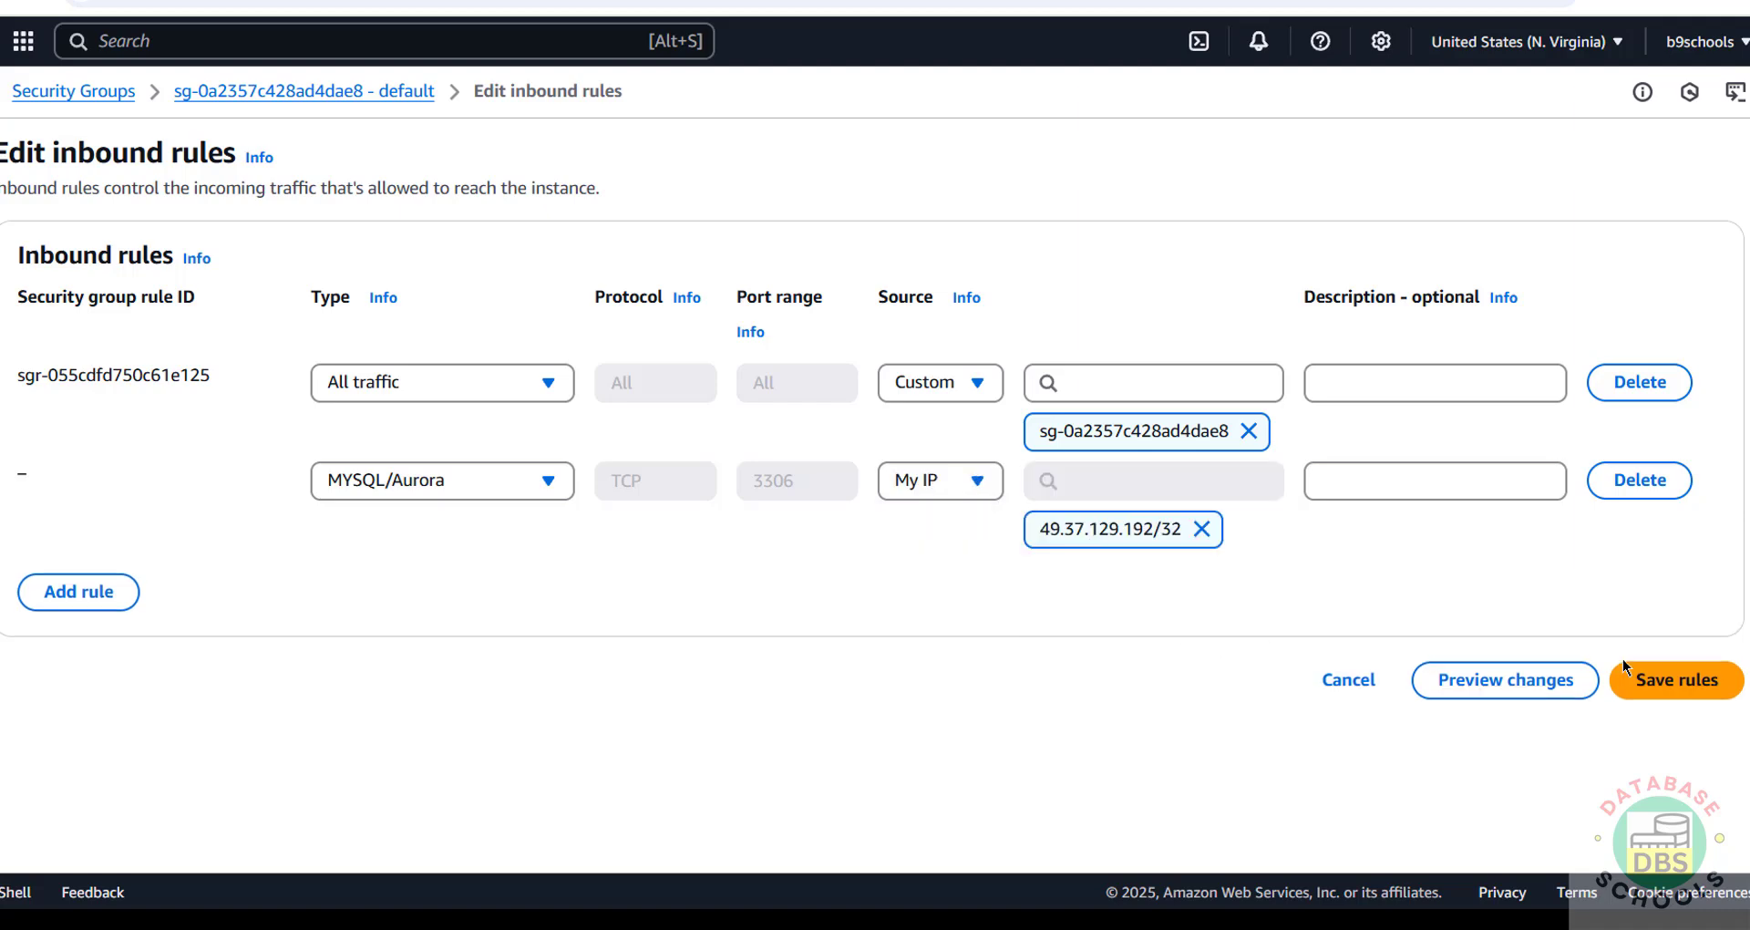
click(1682, 680)
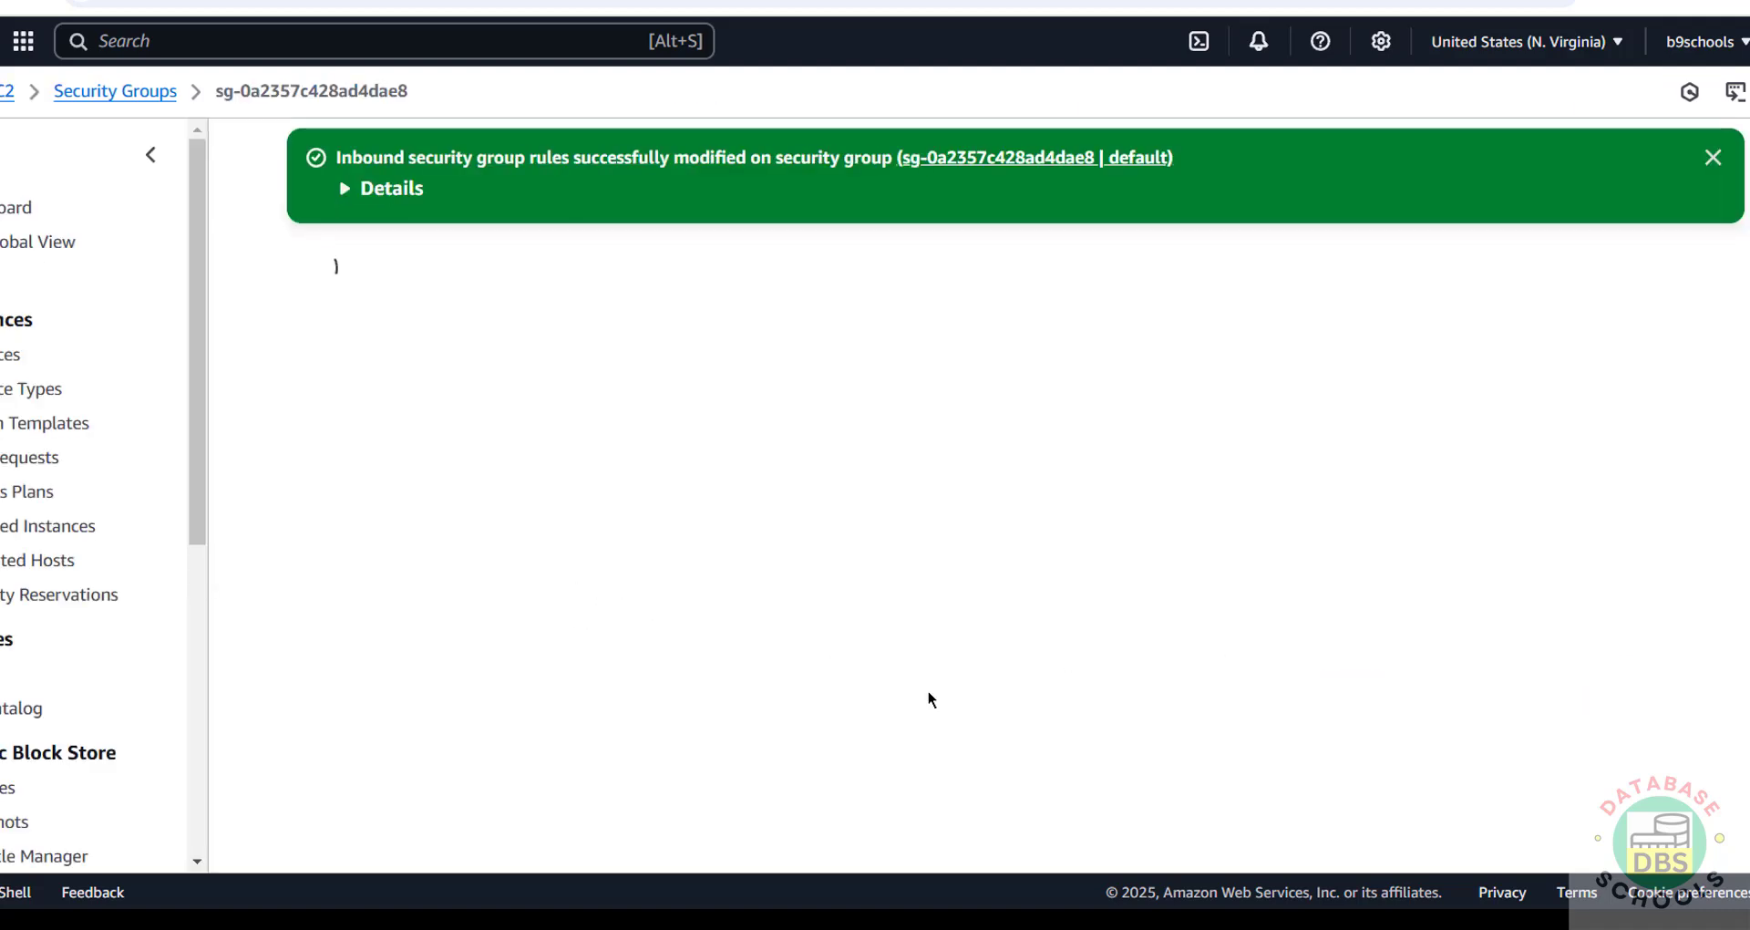
Step: Retest awsrdsmysql successfully, save the connection, and open it in a SQL editor
mouse_move(1161, 921)
click(1228, 824)
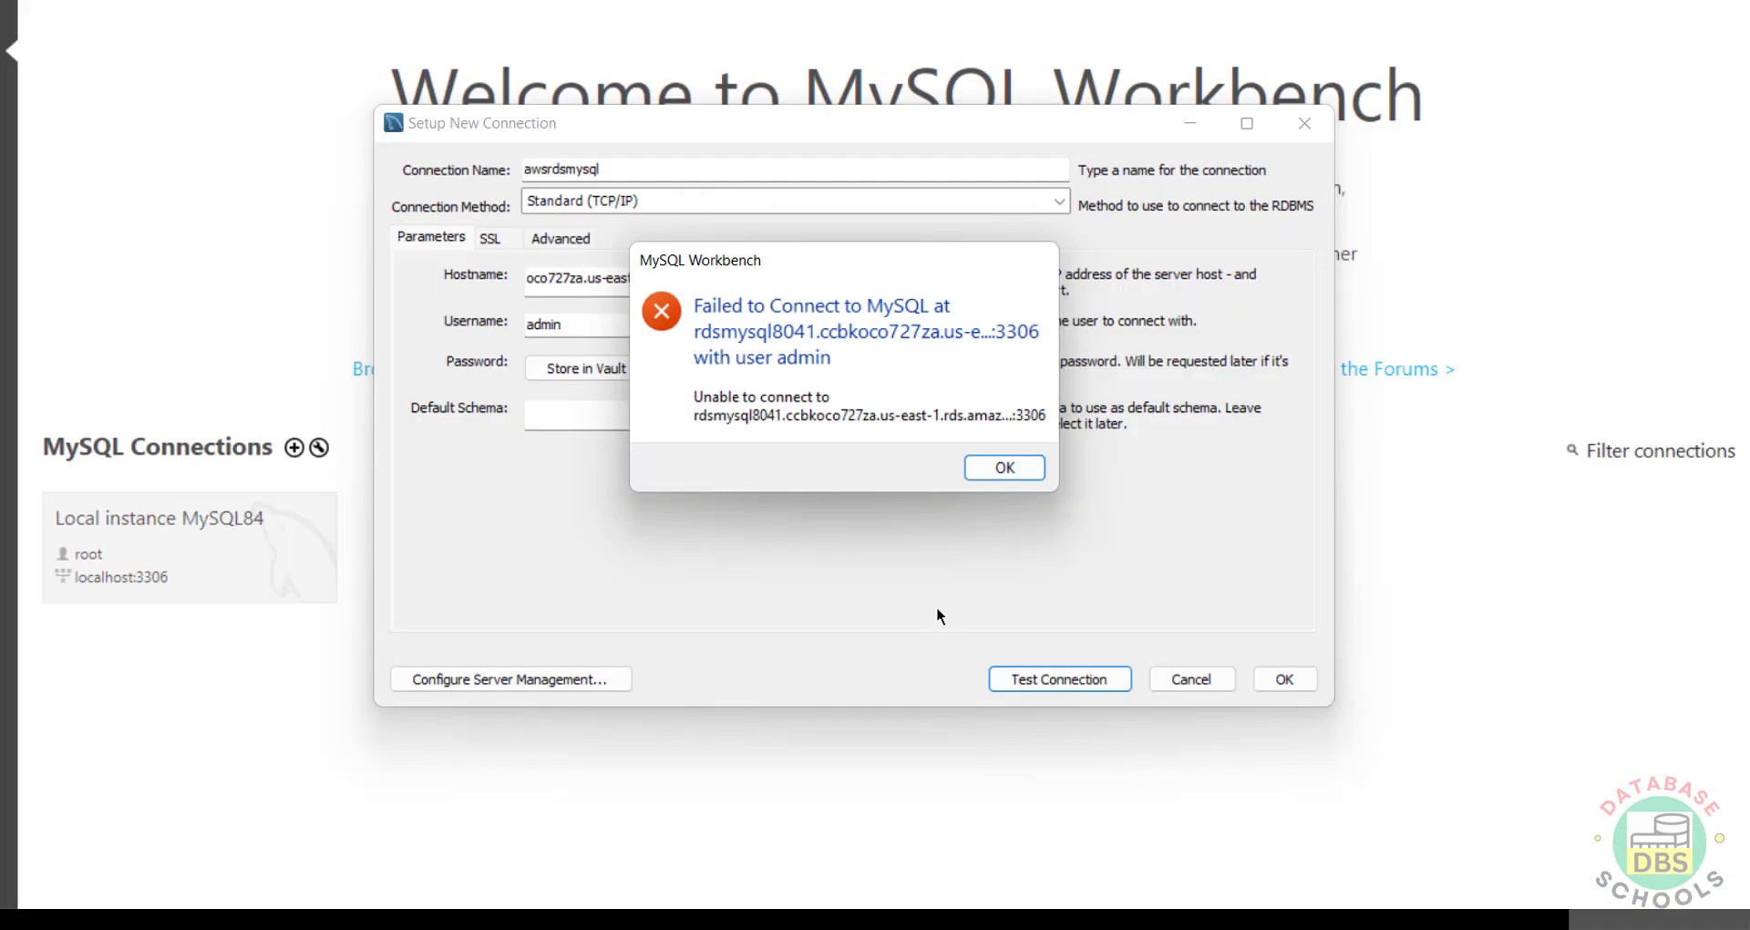
click(1004, 468)
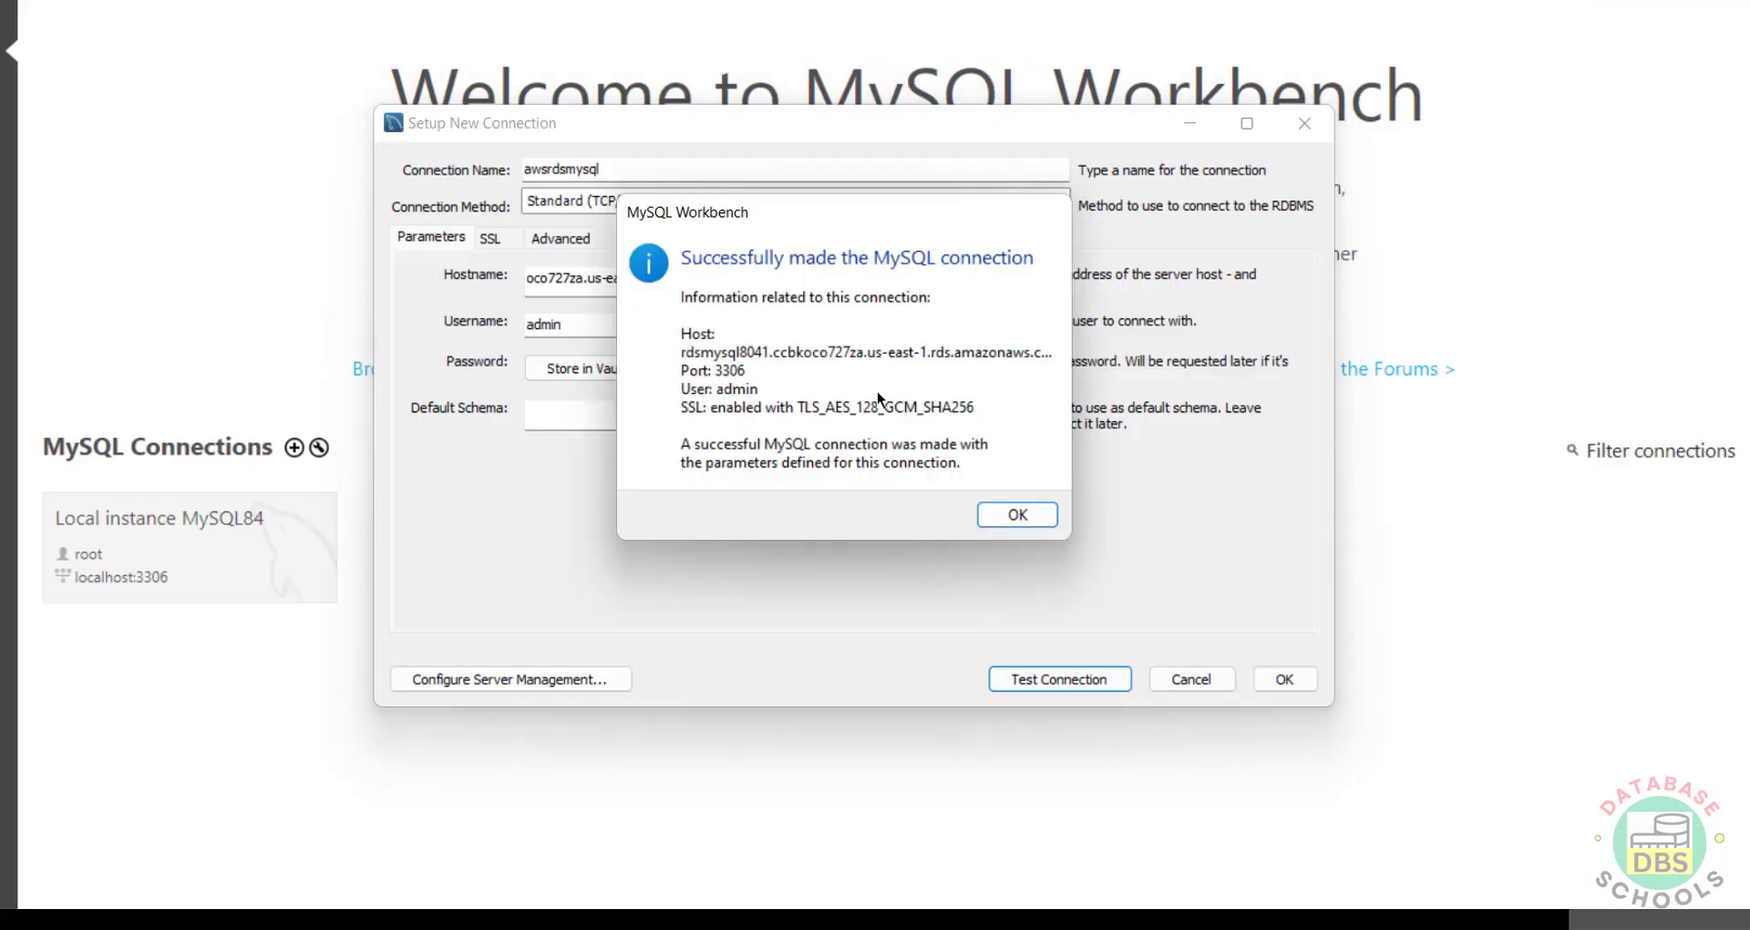
click(1006, 513)
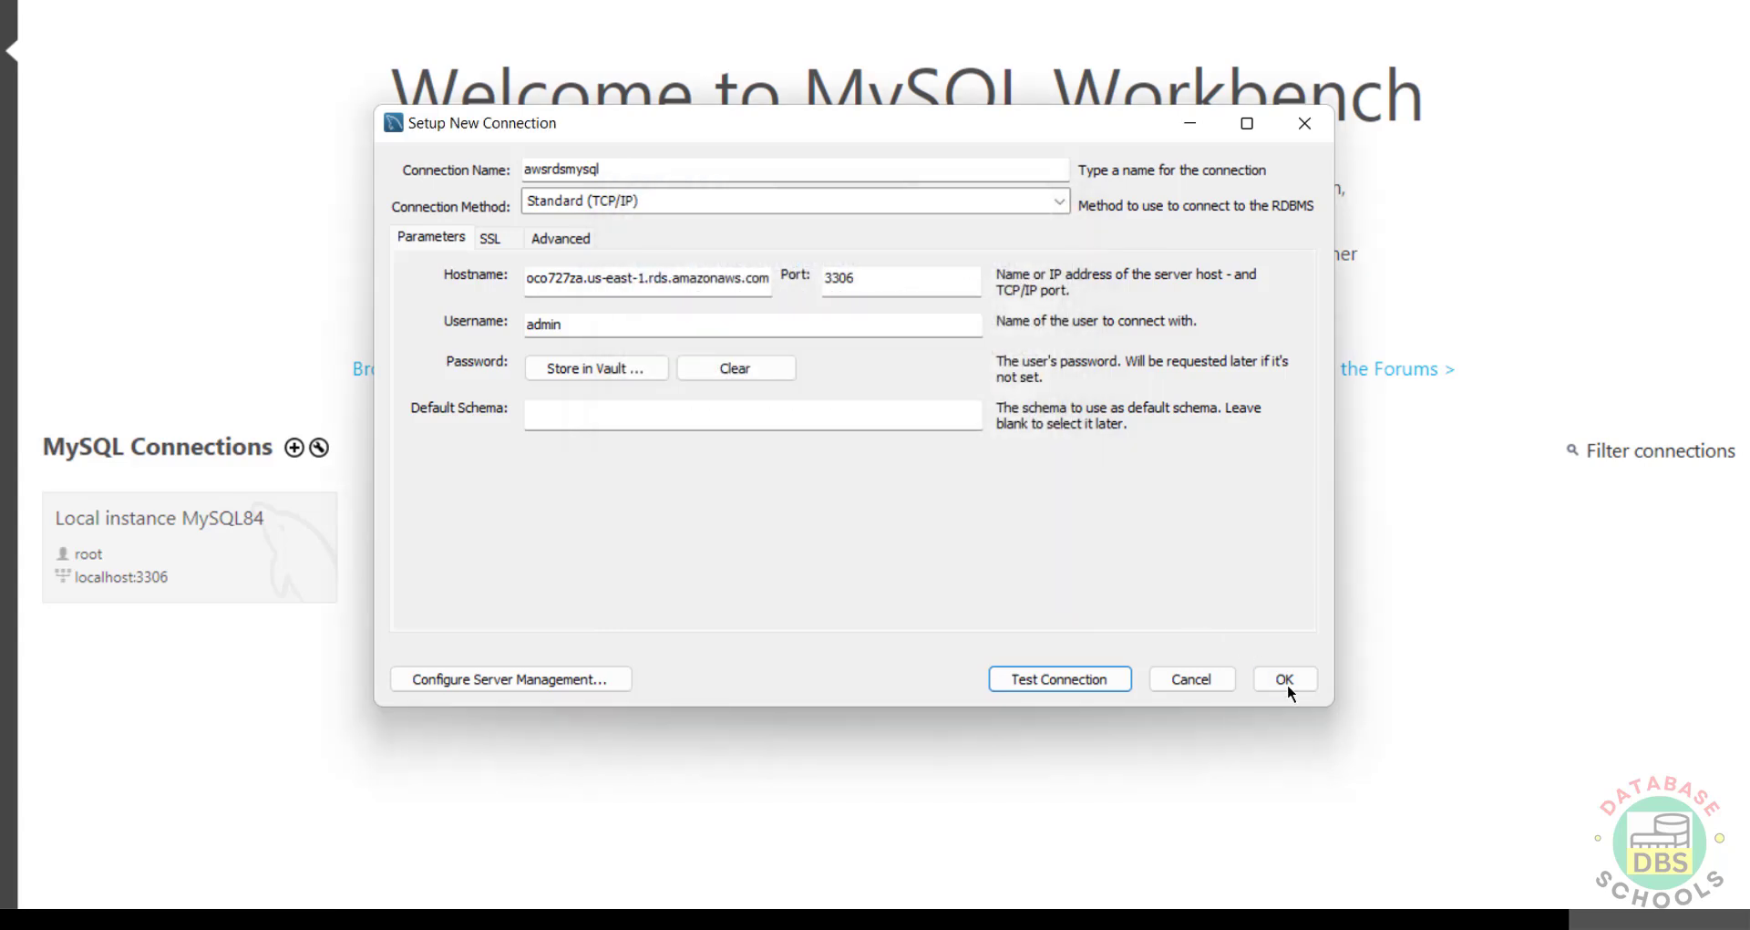
click(1287, 682)
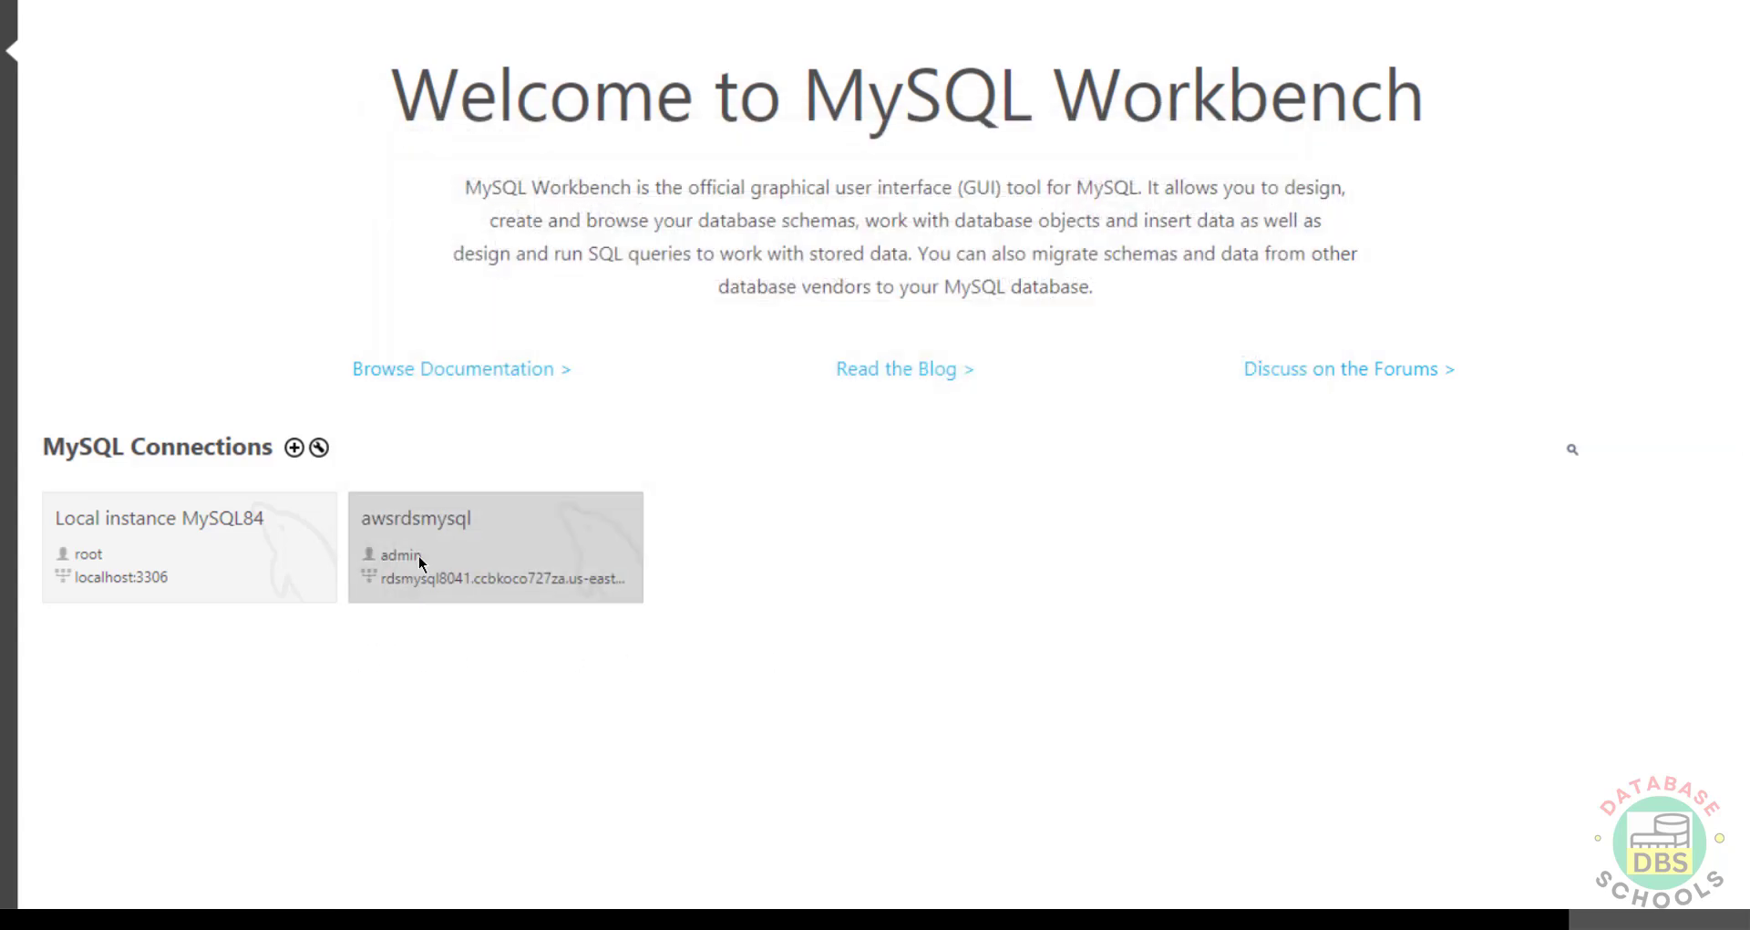
click(418, 556)
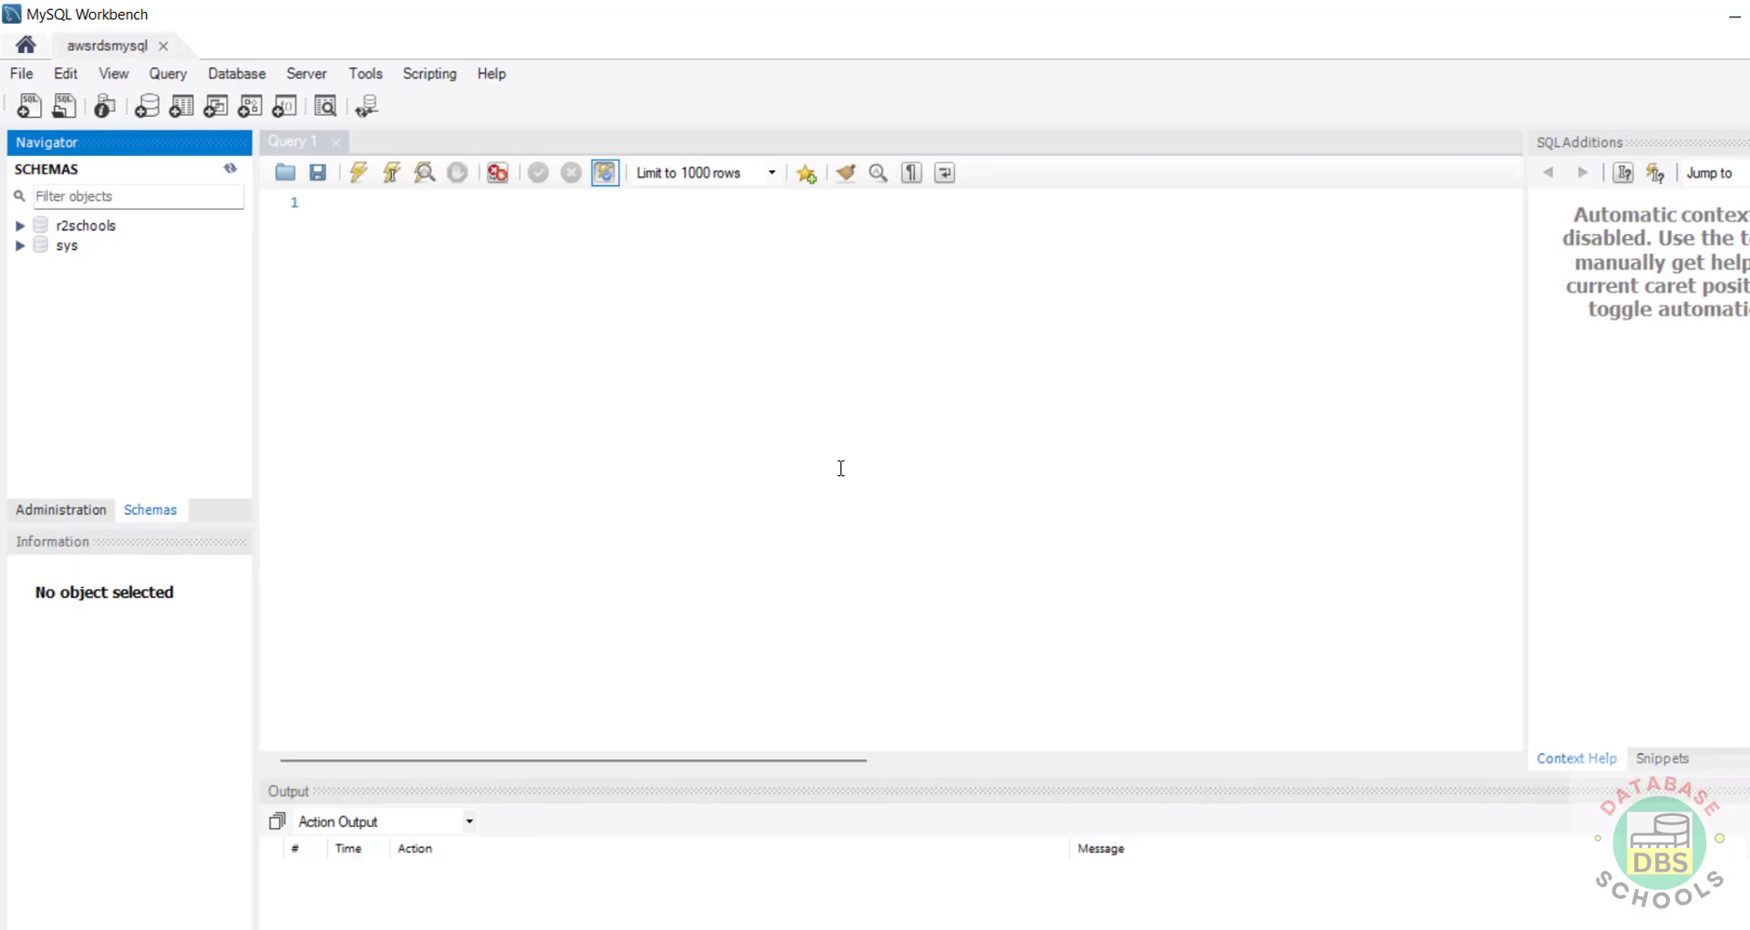
Step: Expand the r2schools schema and select its Tables group
click(20, 226)
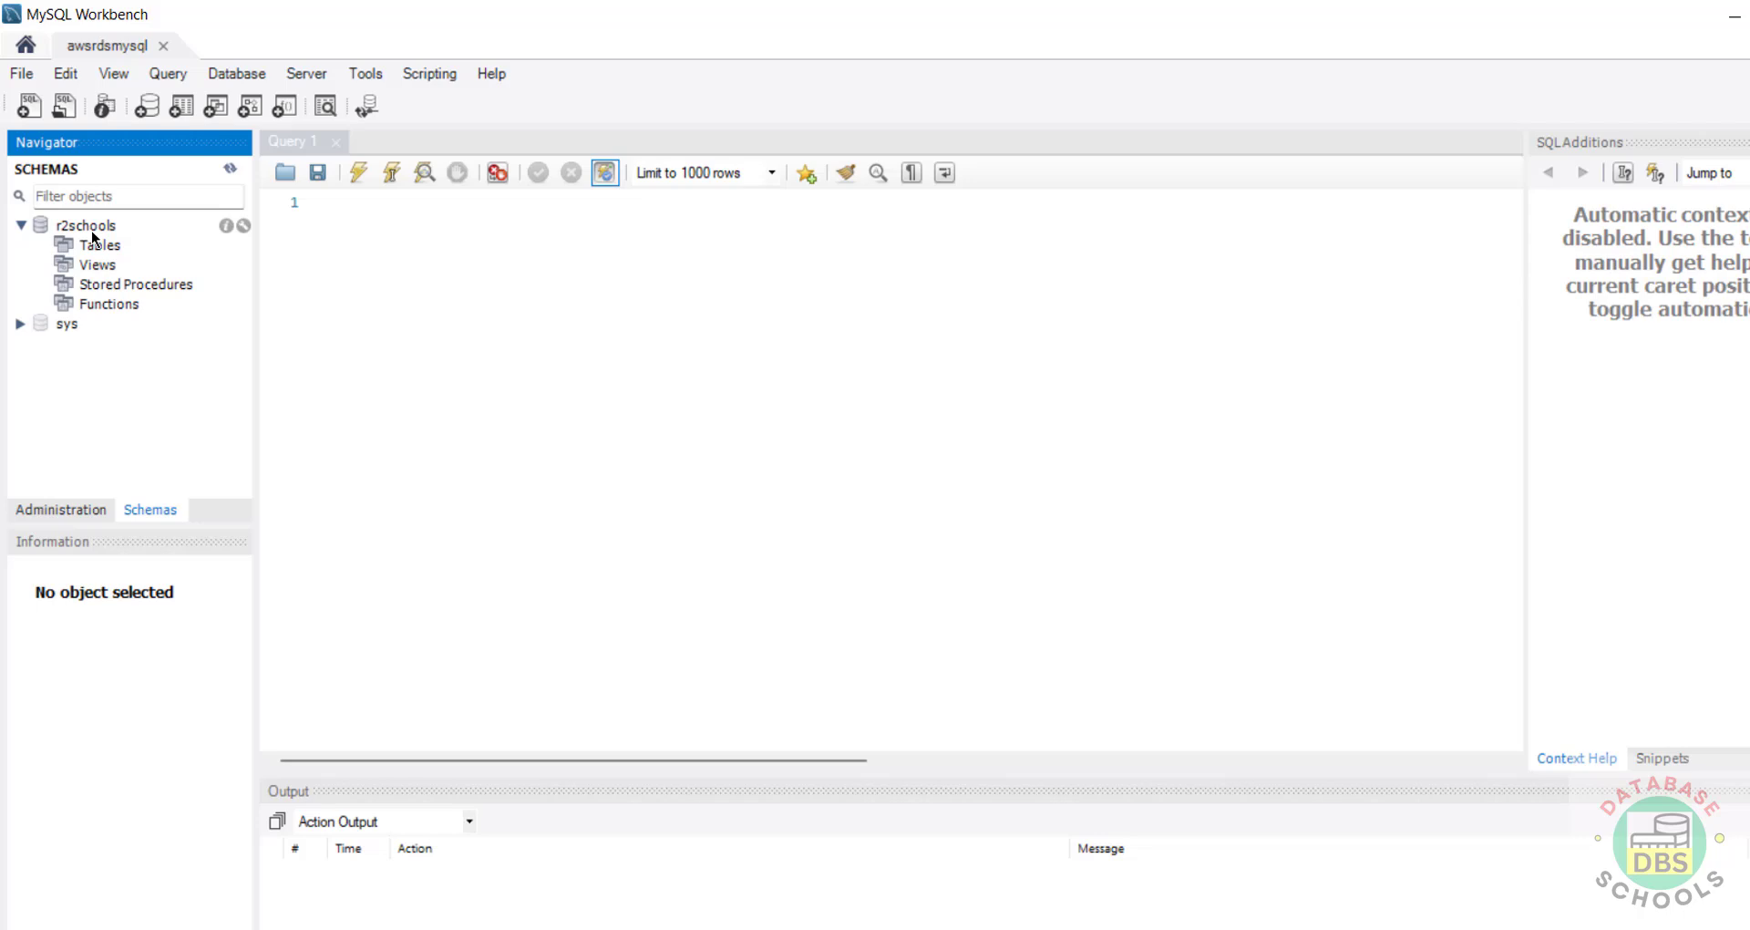
click(91, 231)
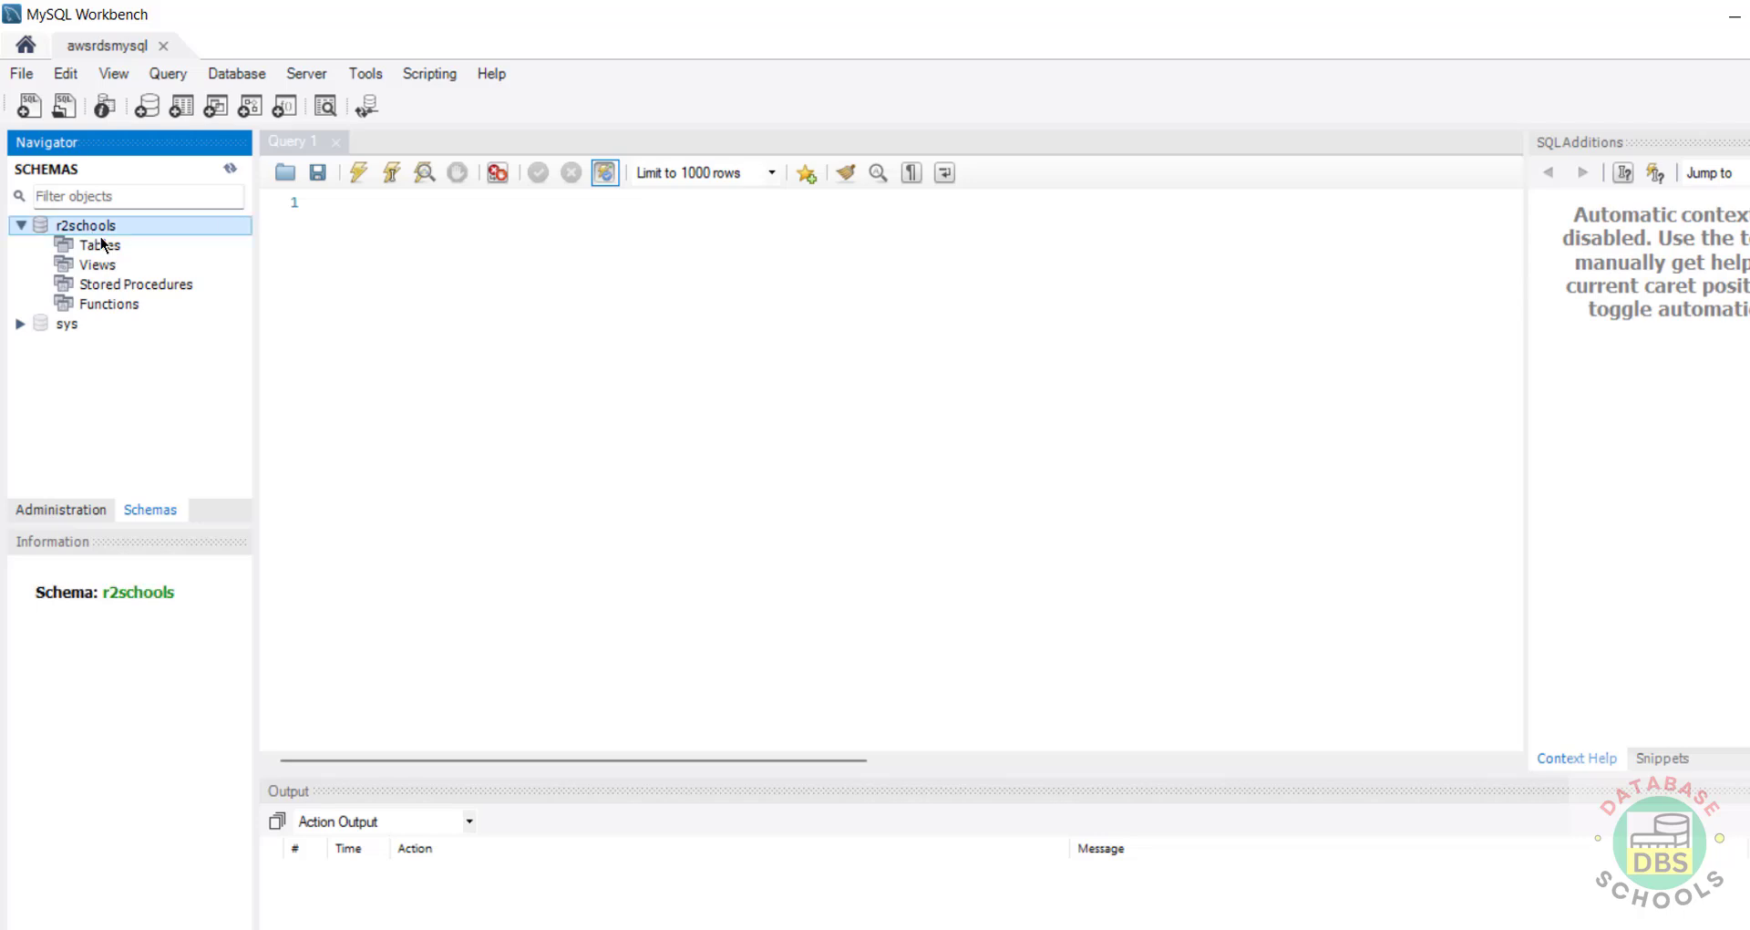
click(439, 257)
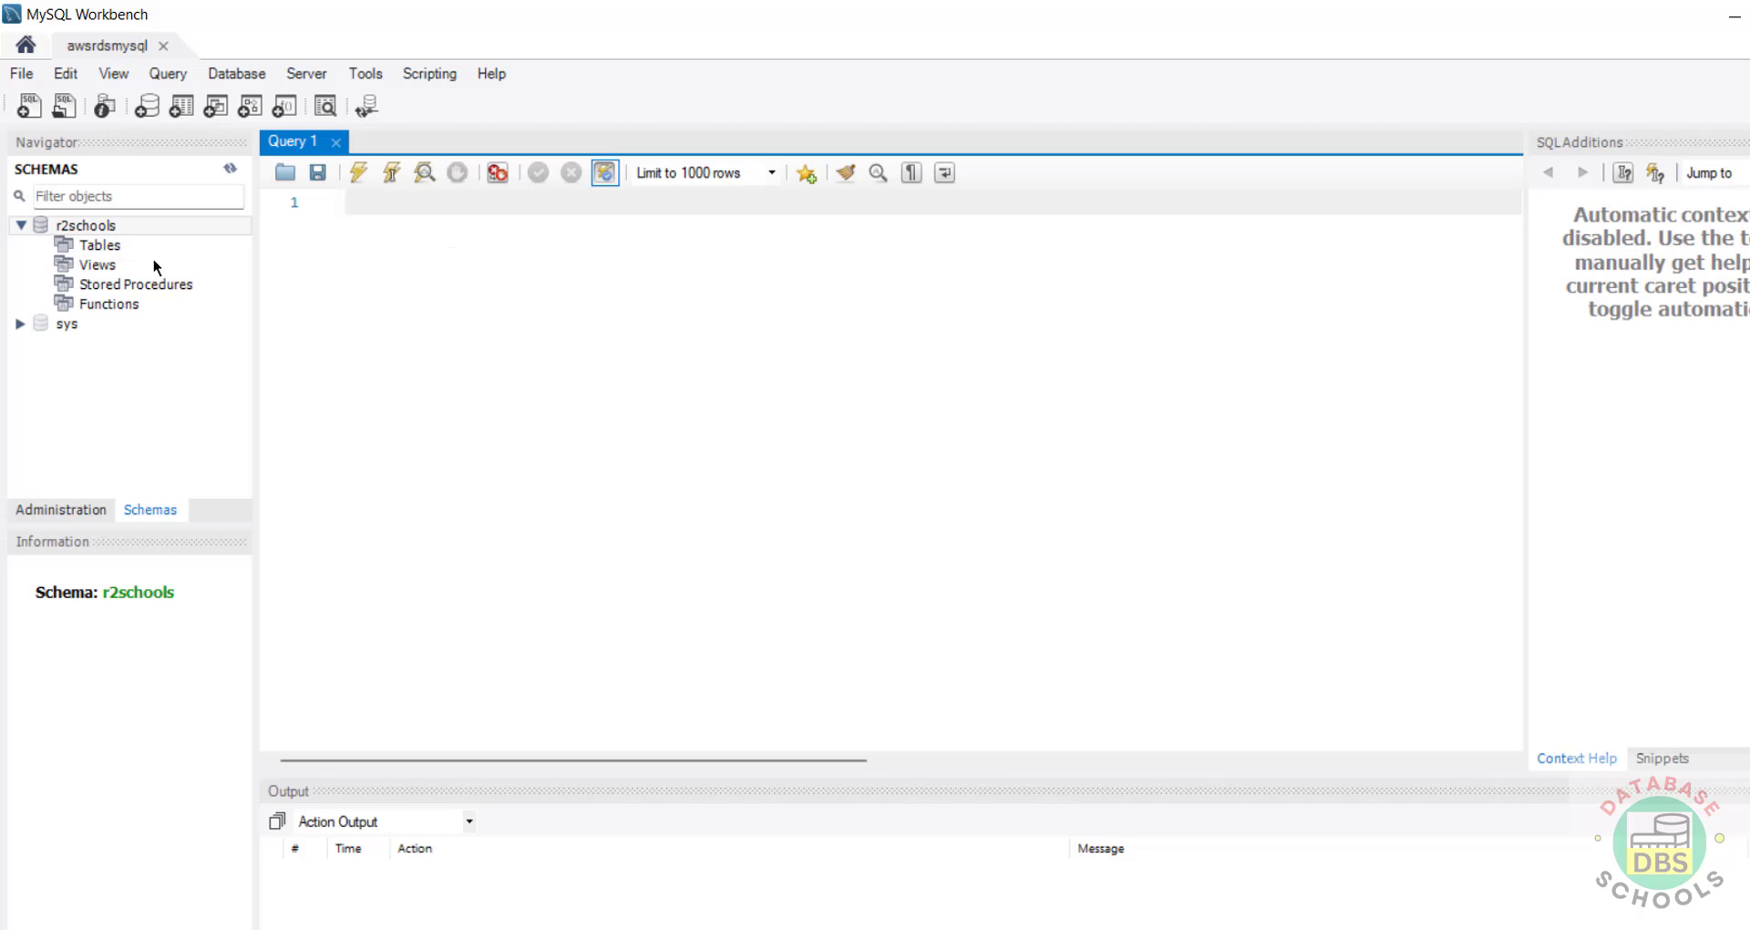
click(102, 248)
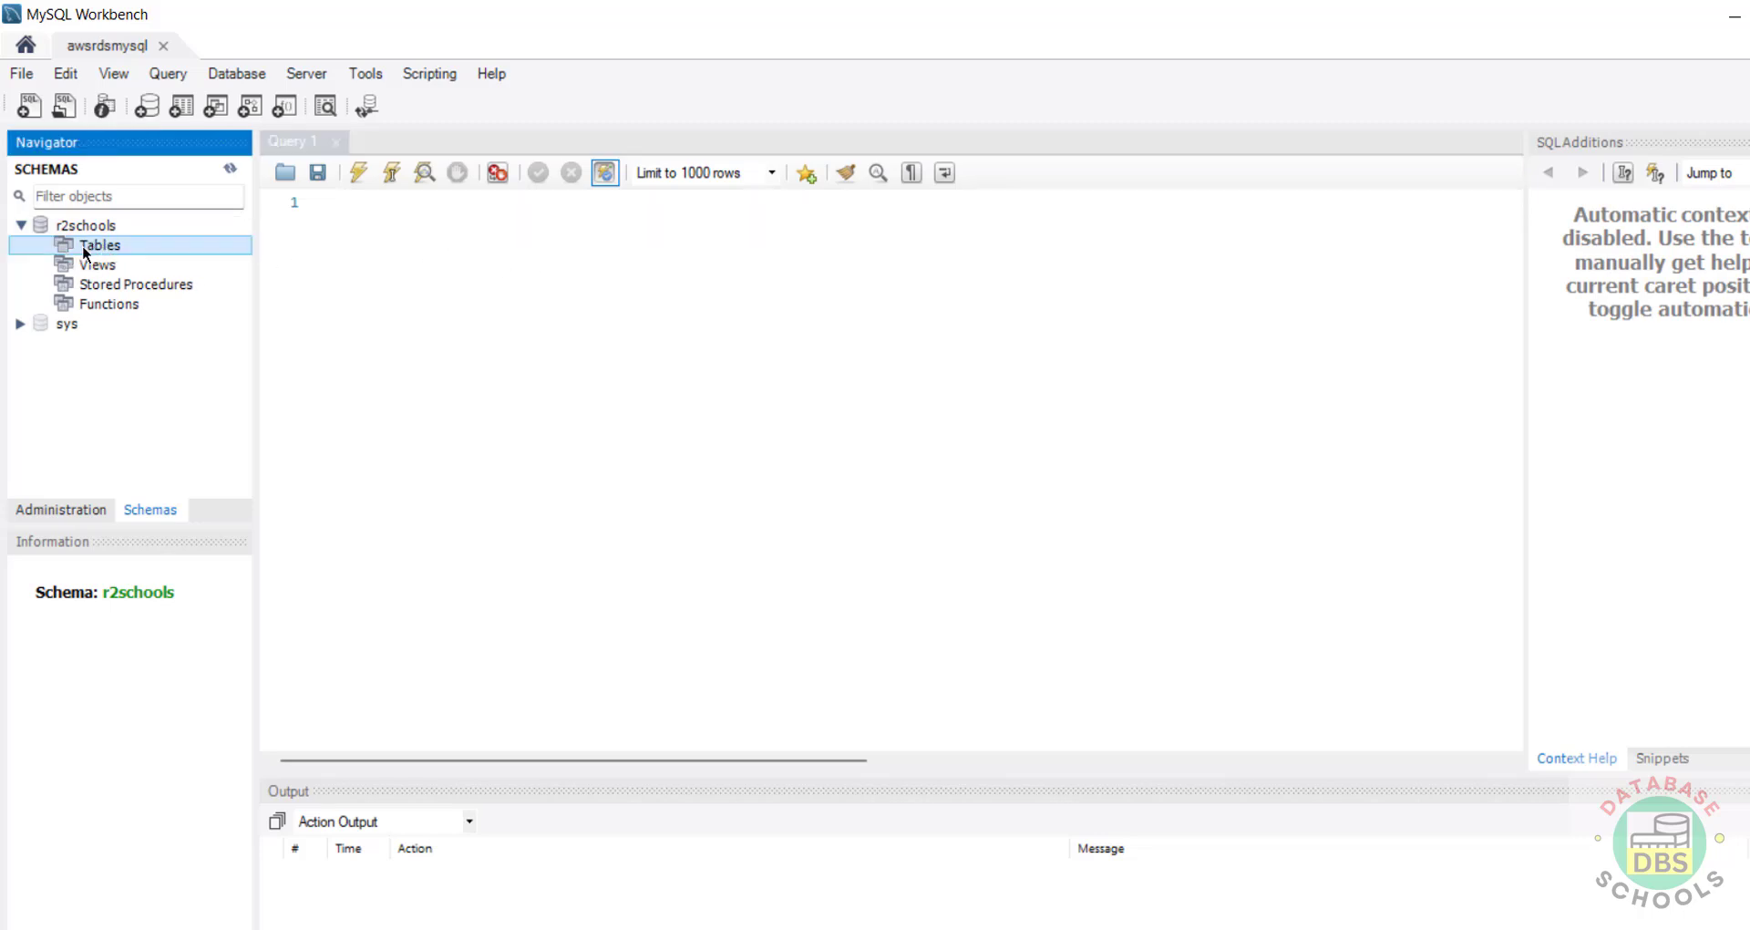
Step: Write 'create table customer(cno int primary key, cname varchar(100) not null)' and select it
click(359, 243)
text(c)
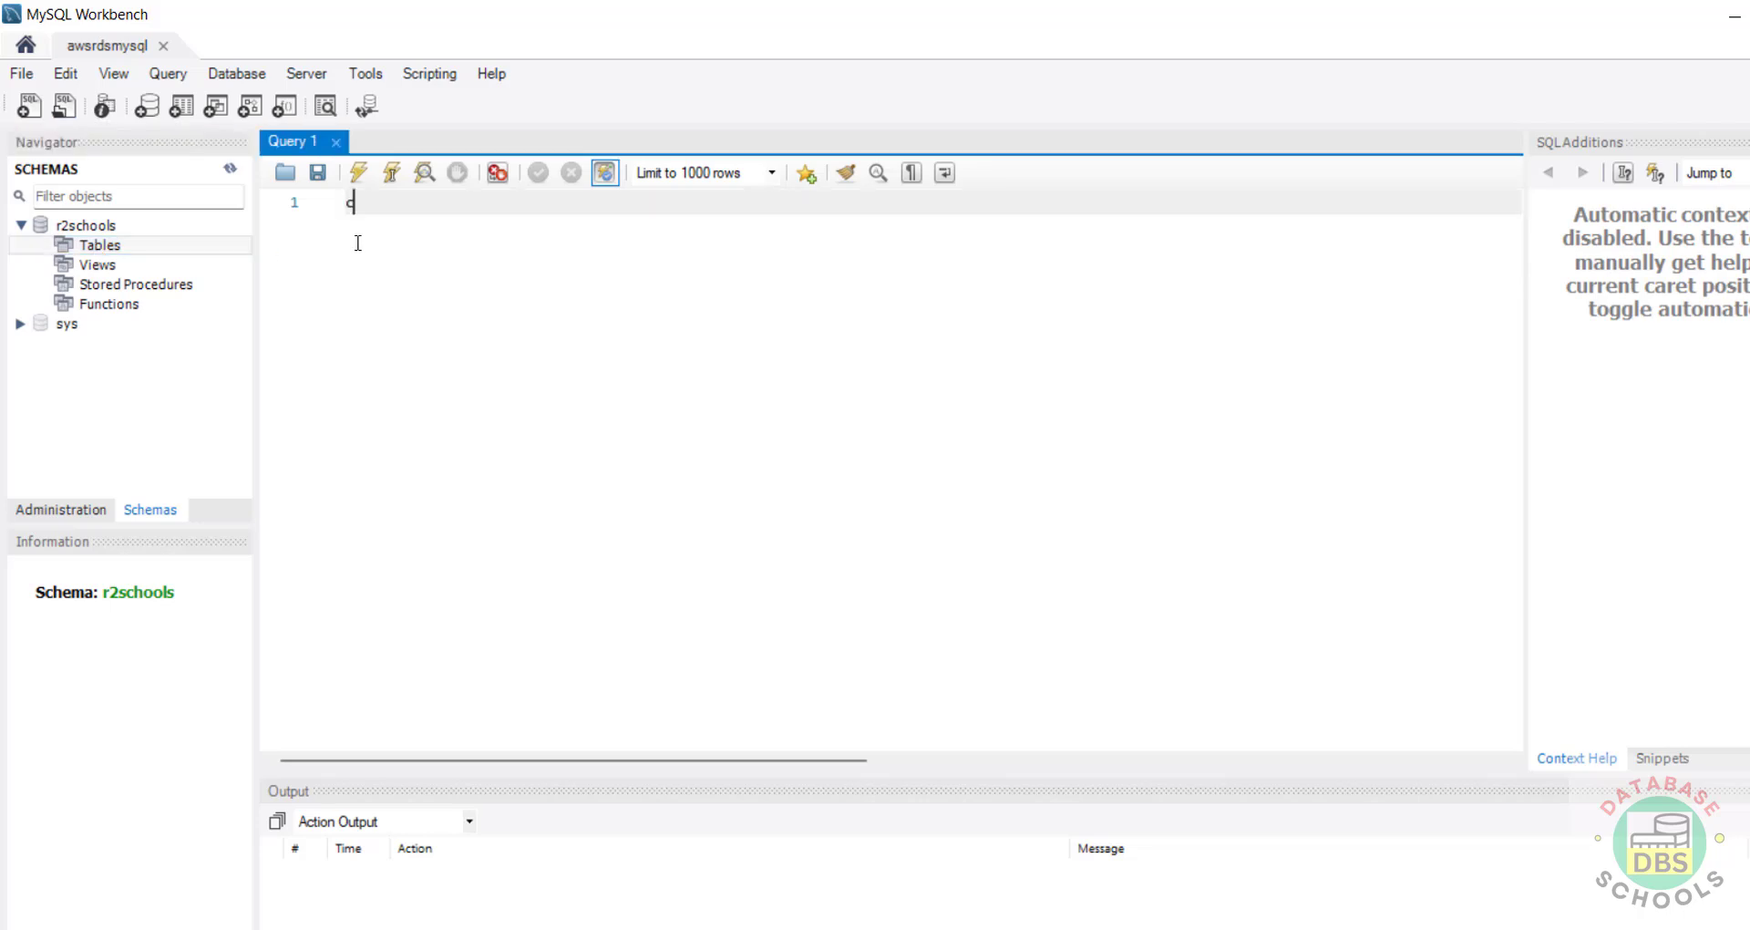
text(reate table customer()
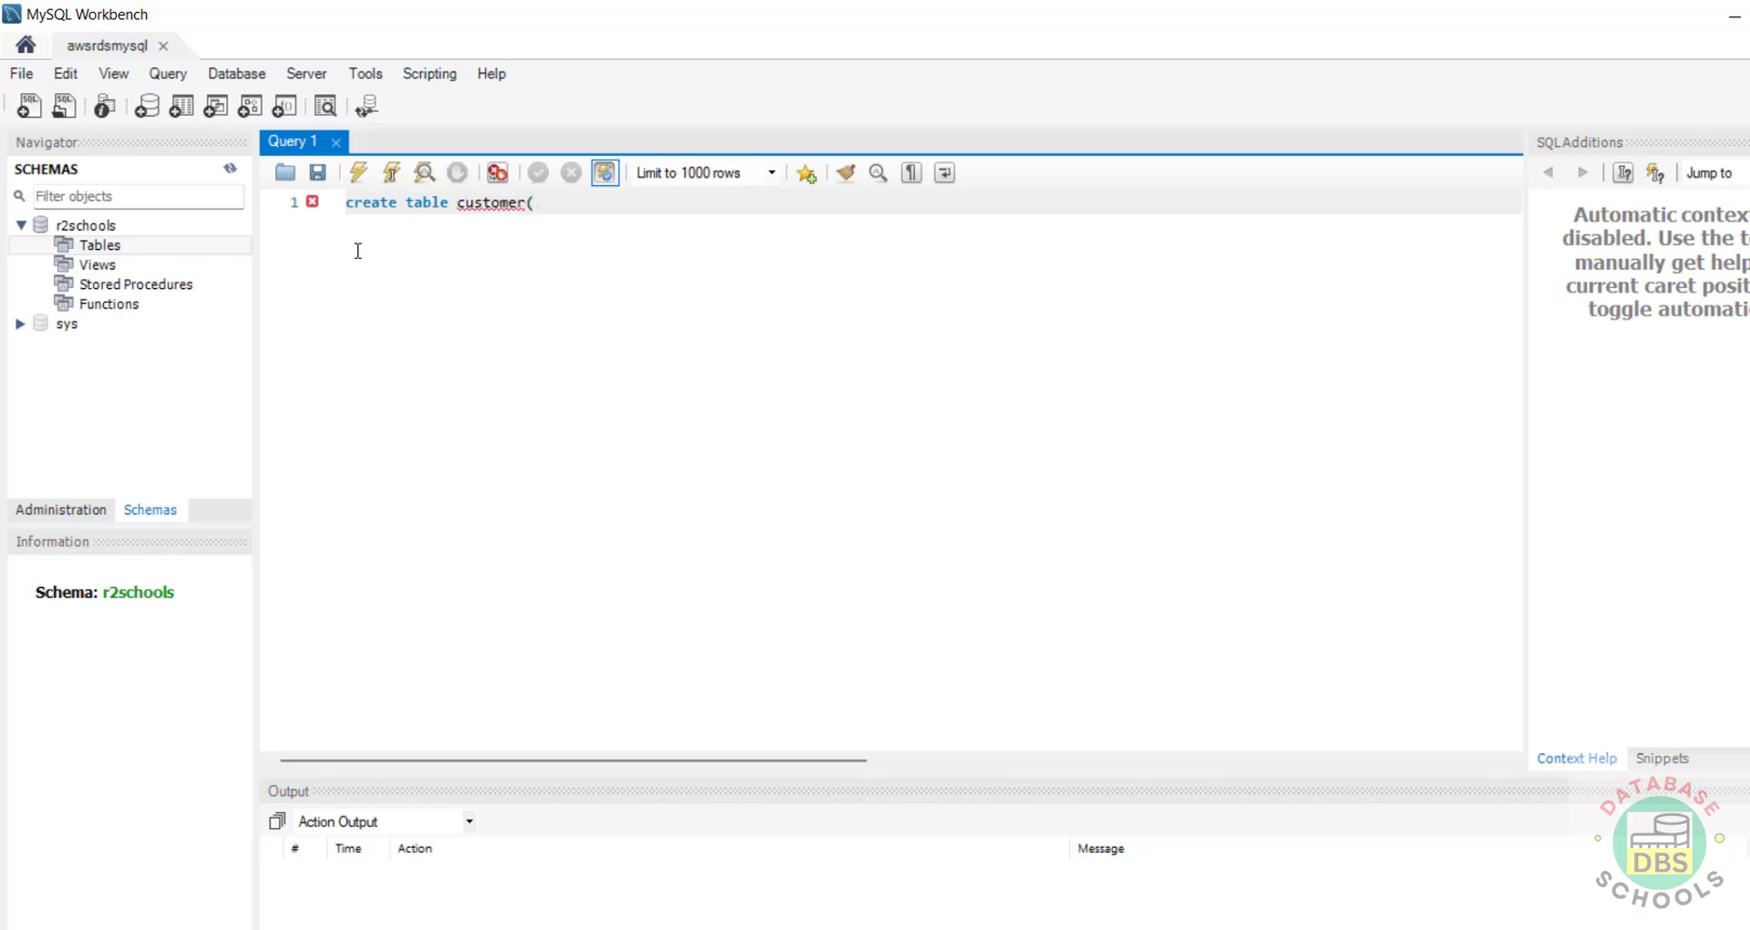
text(cno int primary key, )
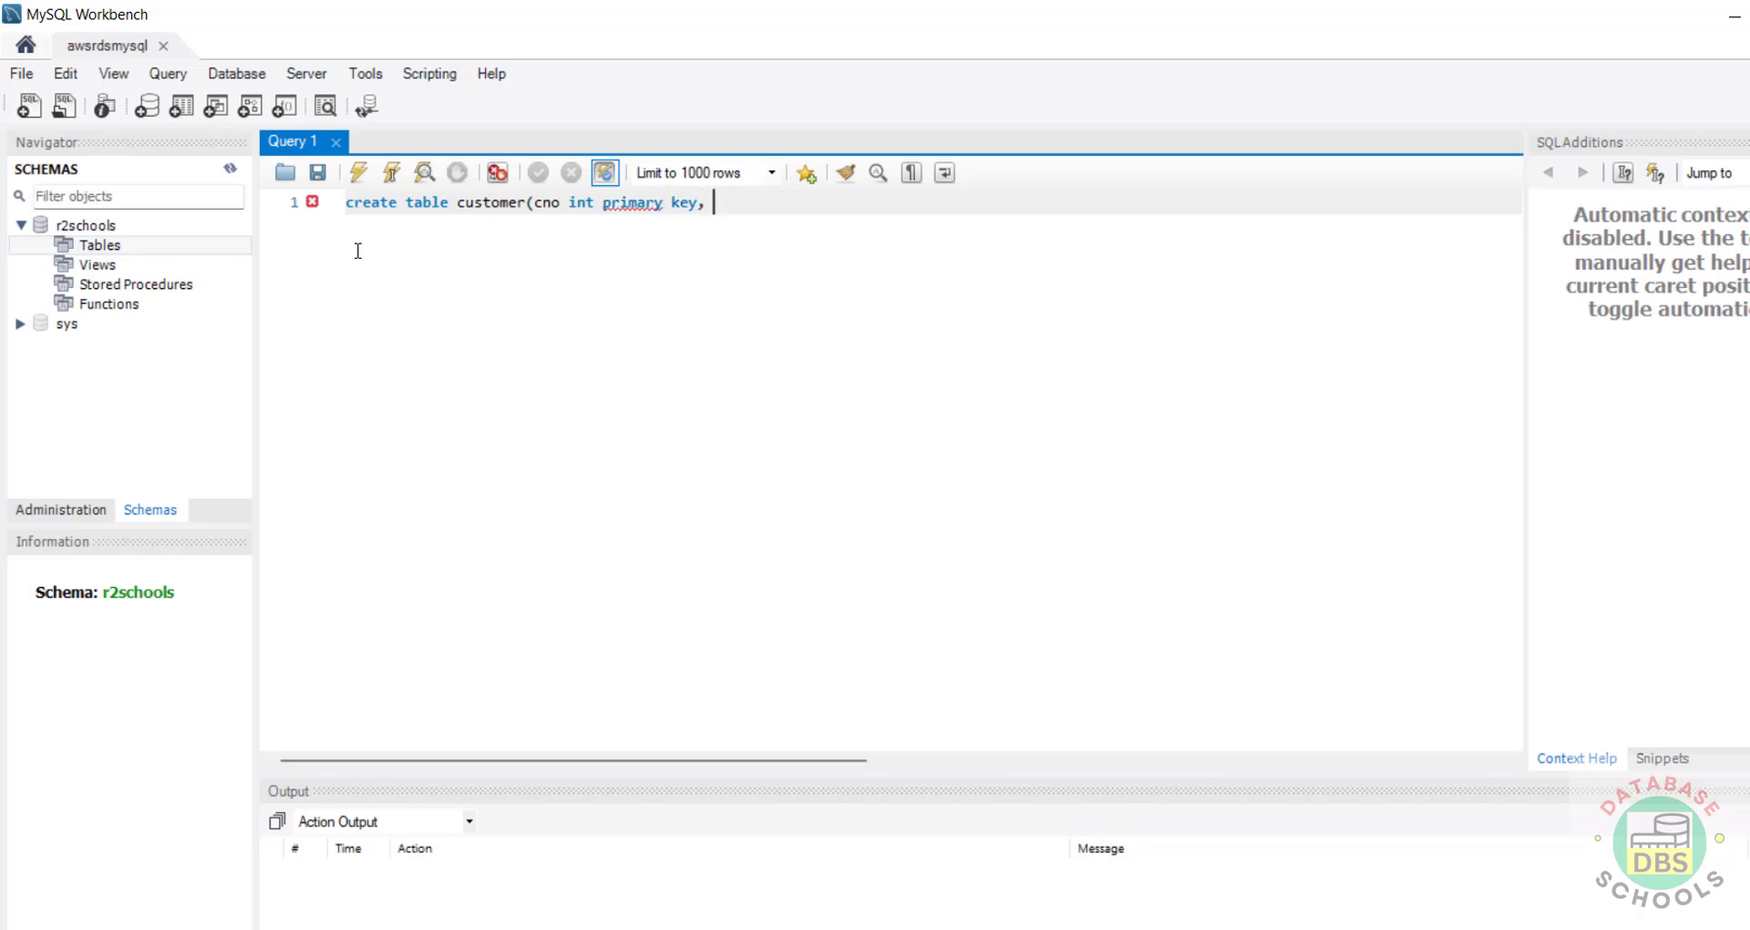
text(cname varchar(100) not nul)
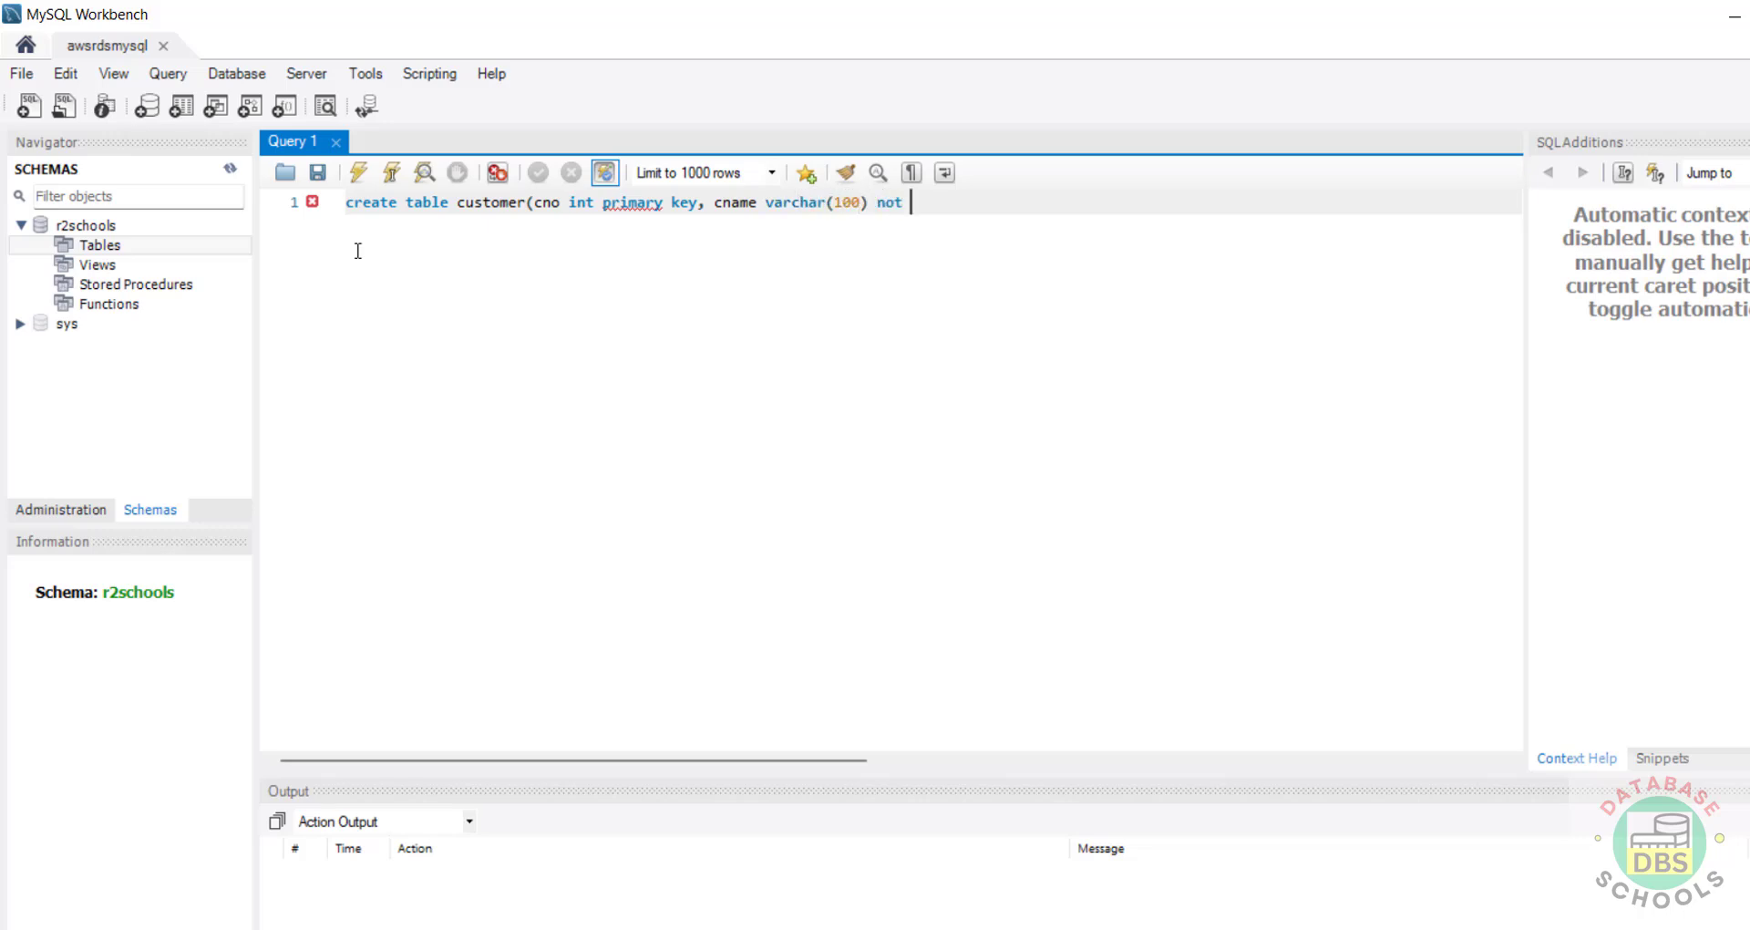
text(l)
key(ctrl+a)
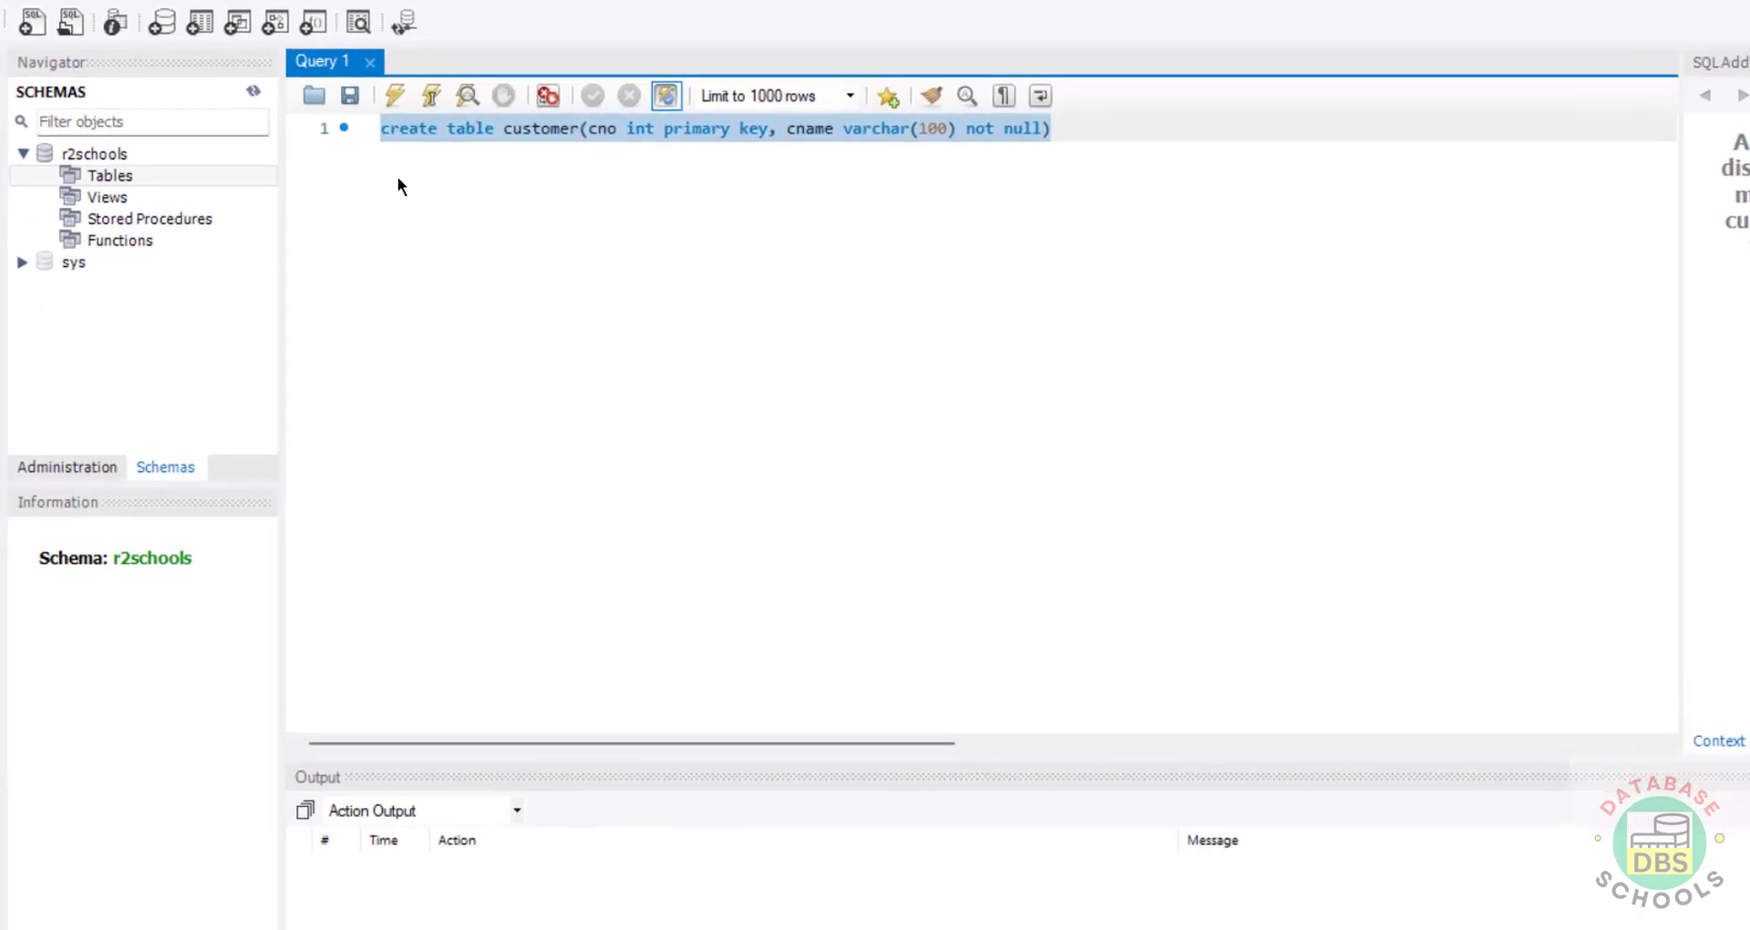
Step: Run the statement, then add 'use r2schools' as the first line and run both
click(359, 172)
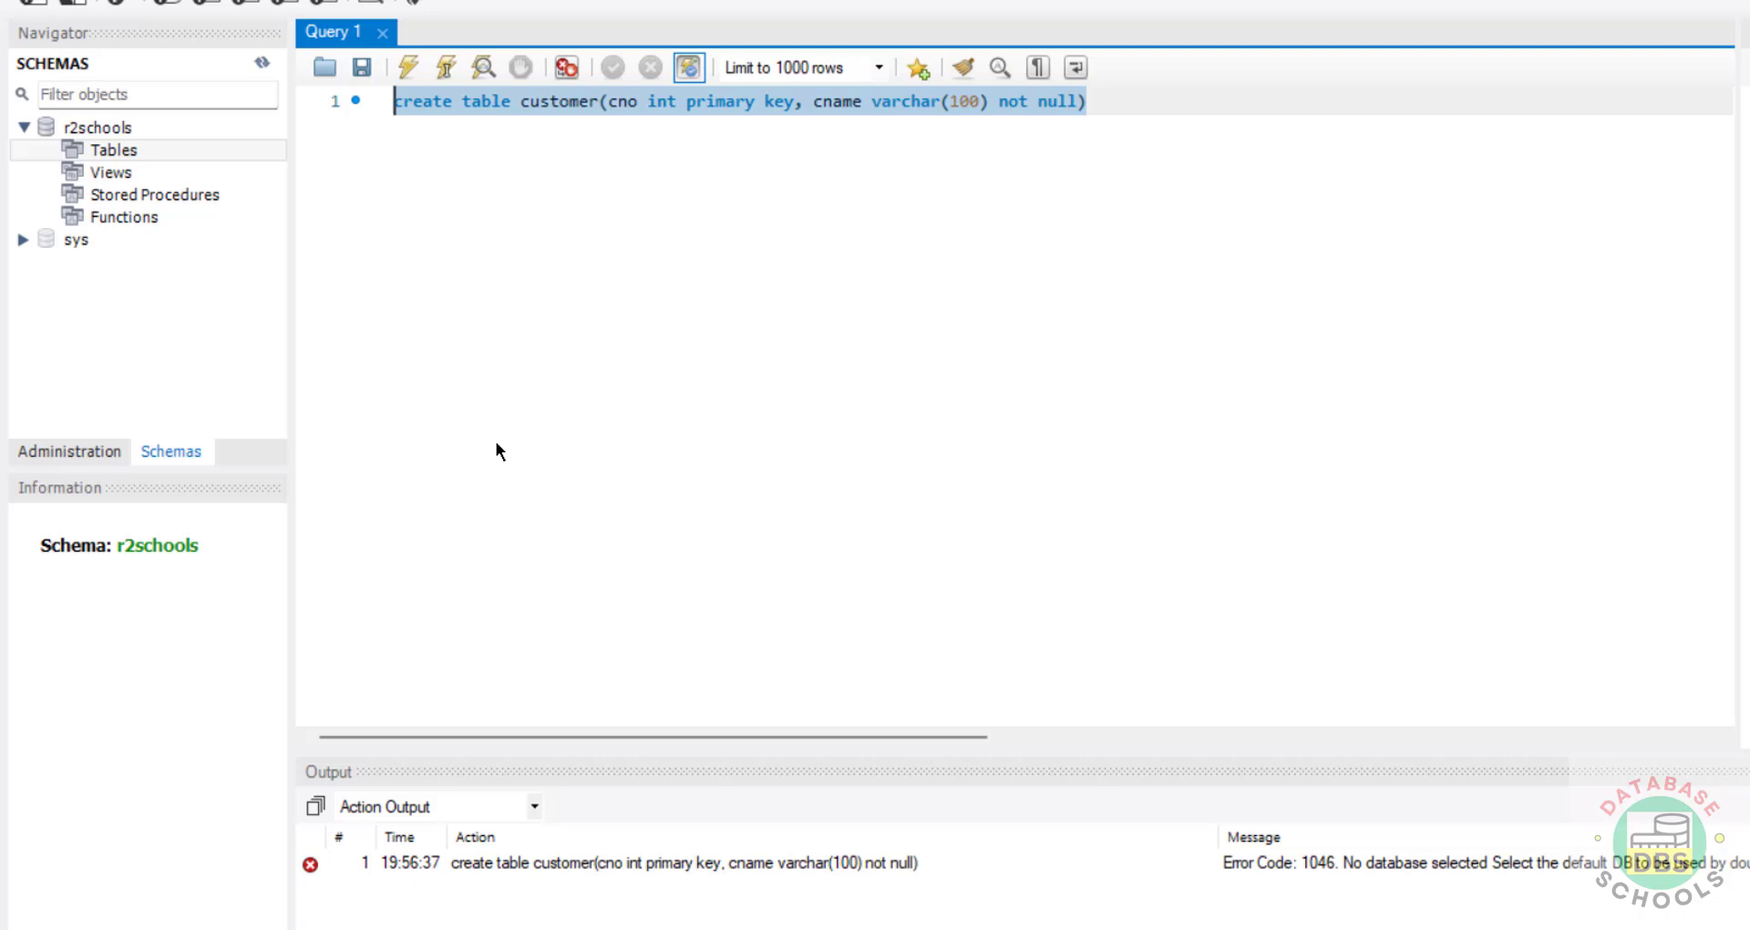
key(Home)
key(Return)
key(Up)
text(u)
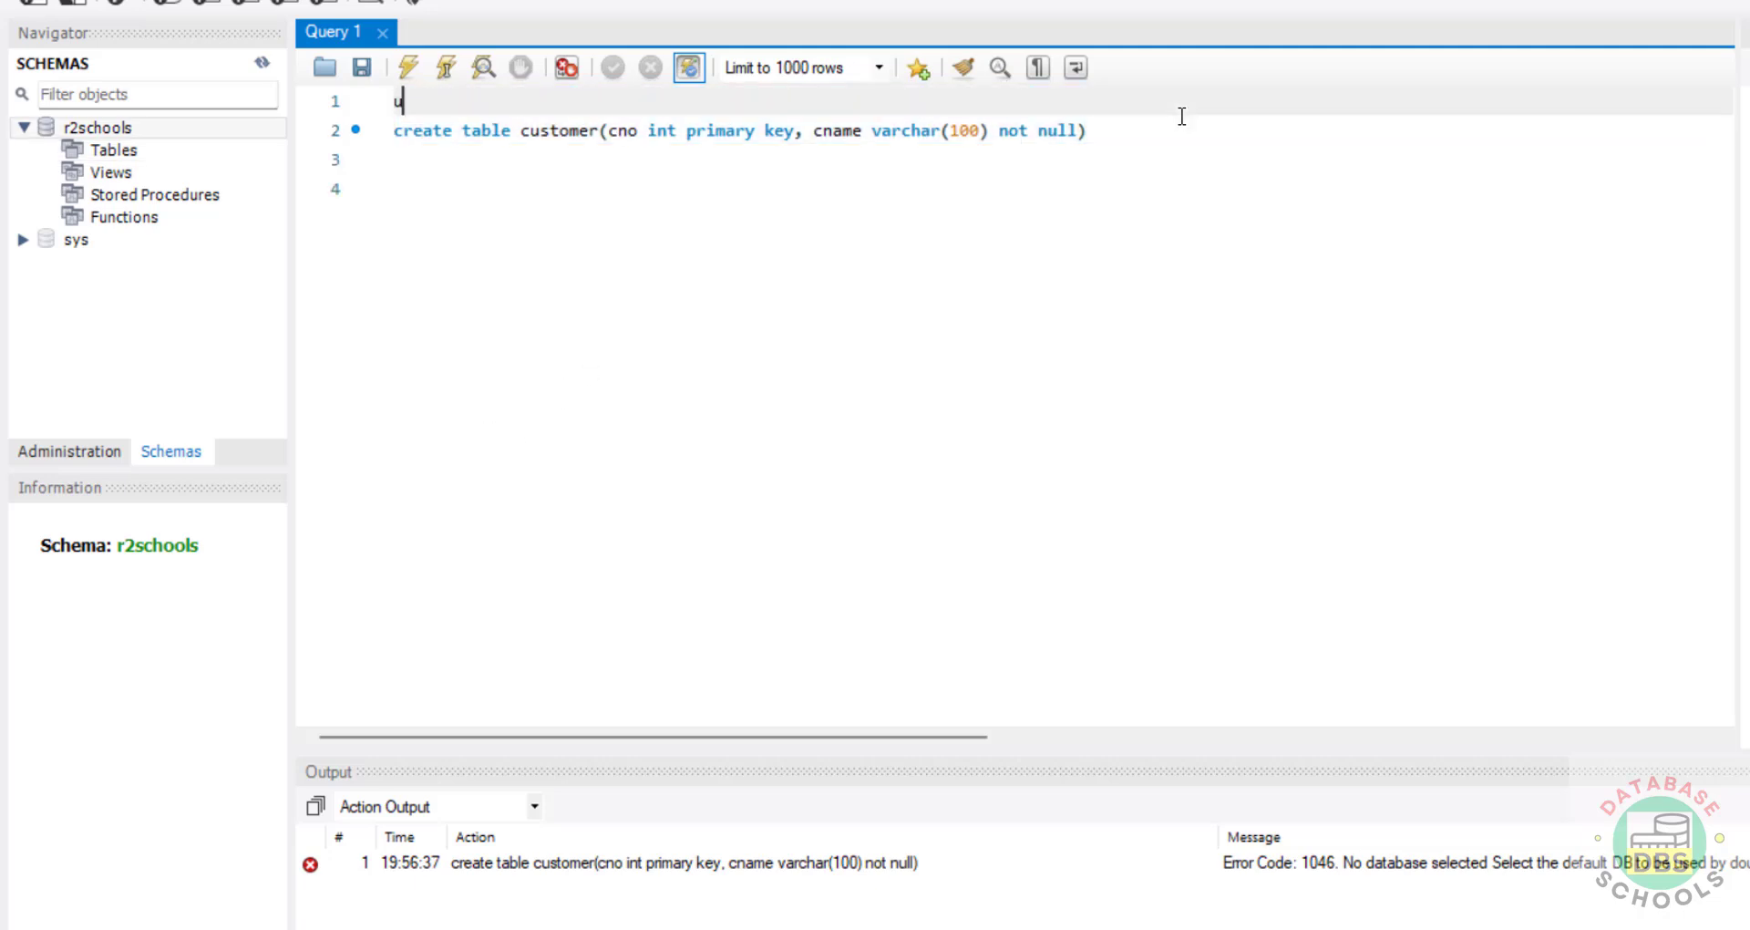
text(se r2schoo)
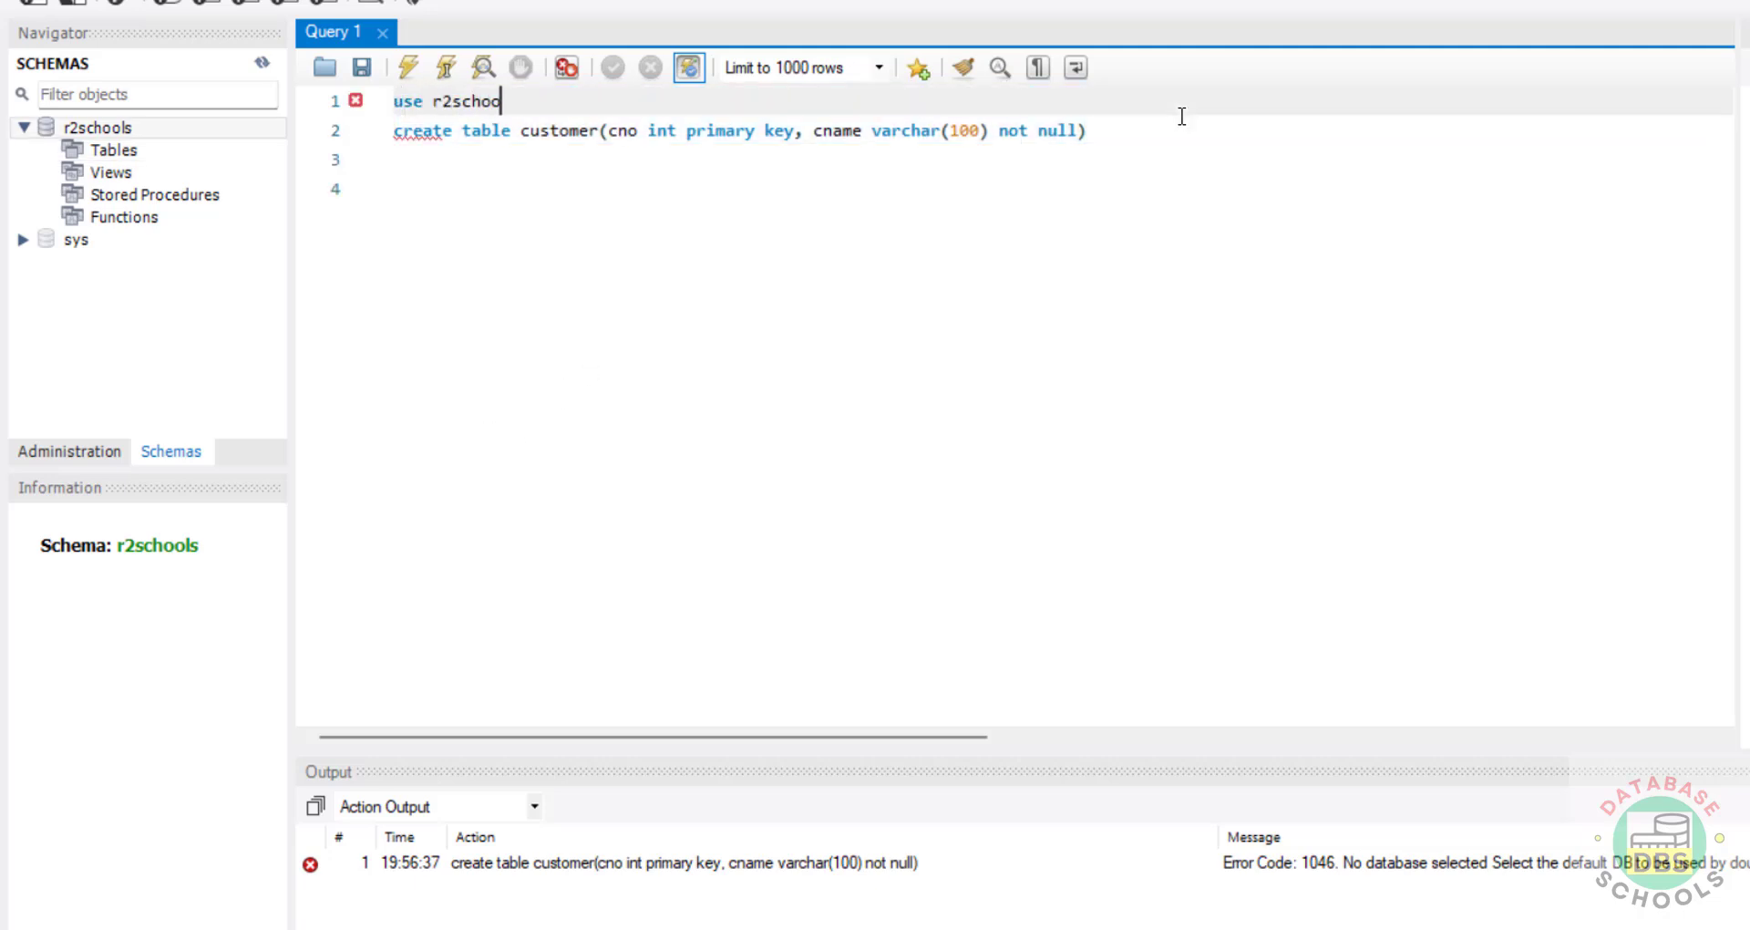
text(ls)
mouse_move(1372, 137)
mouse_down()
mouse_move(384, 114)
mouse_move(390, 101)
mouse_up()
click(408, 66)
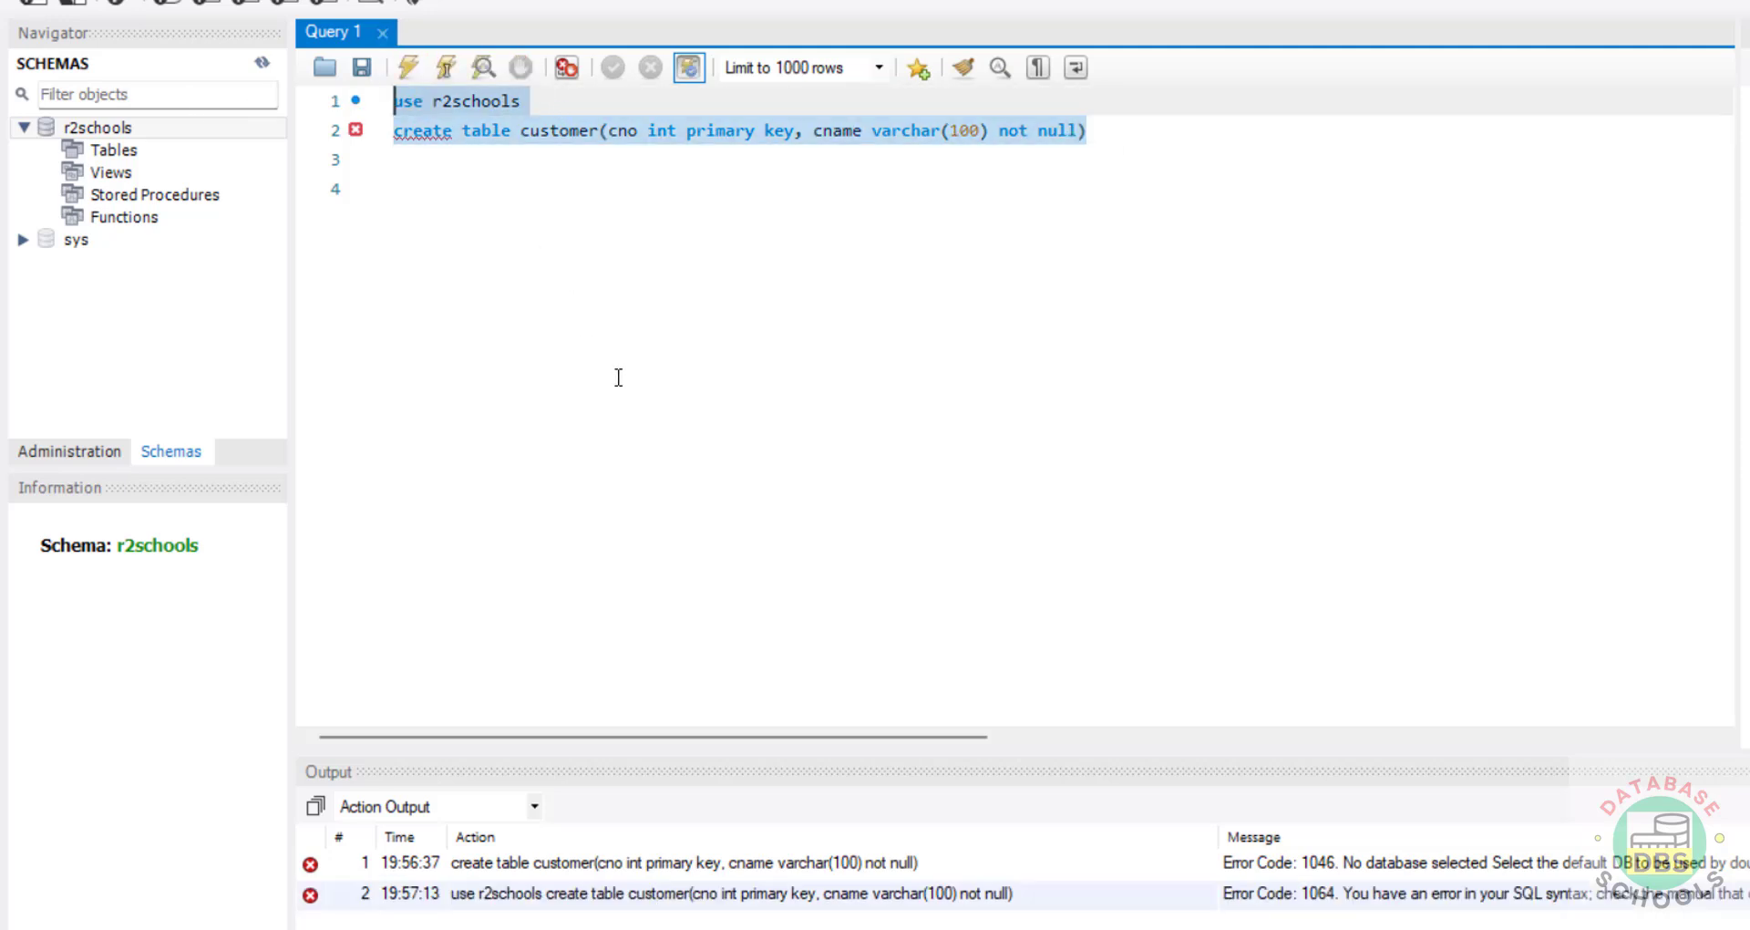
Step: End both statements with semicolons and rerun them
click(727, 106)
text(;)
click(1163, 128)
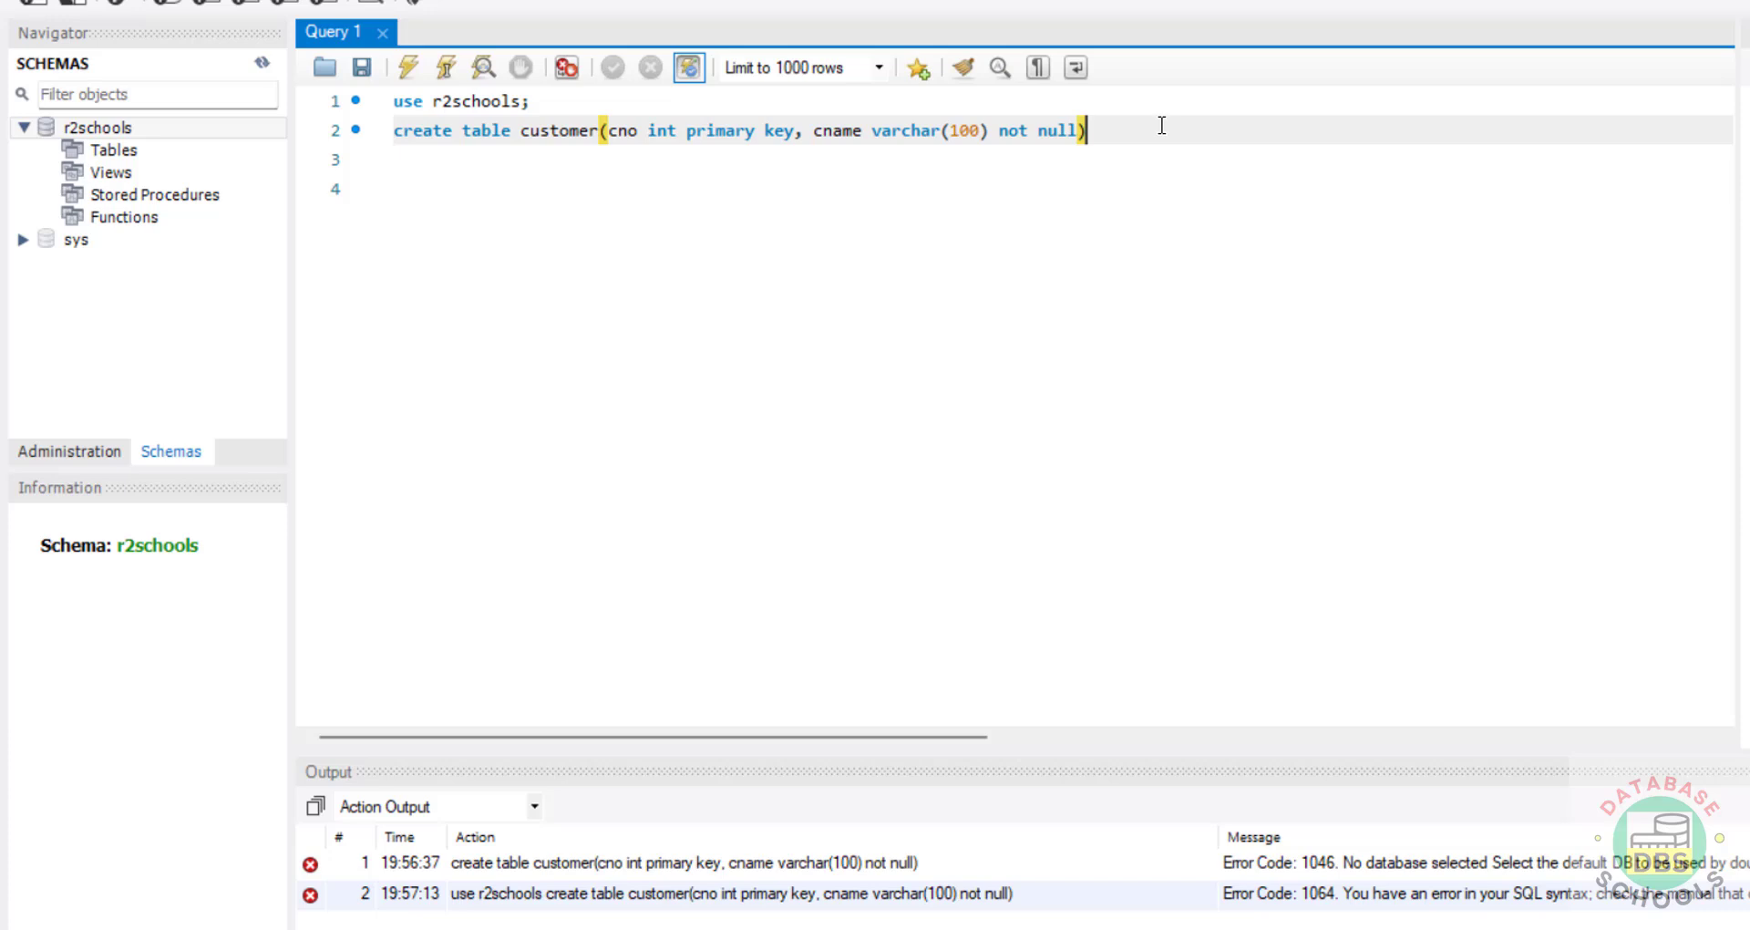
text(;)
drag(1163, 128, 394, 101)
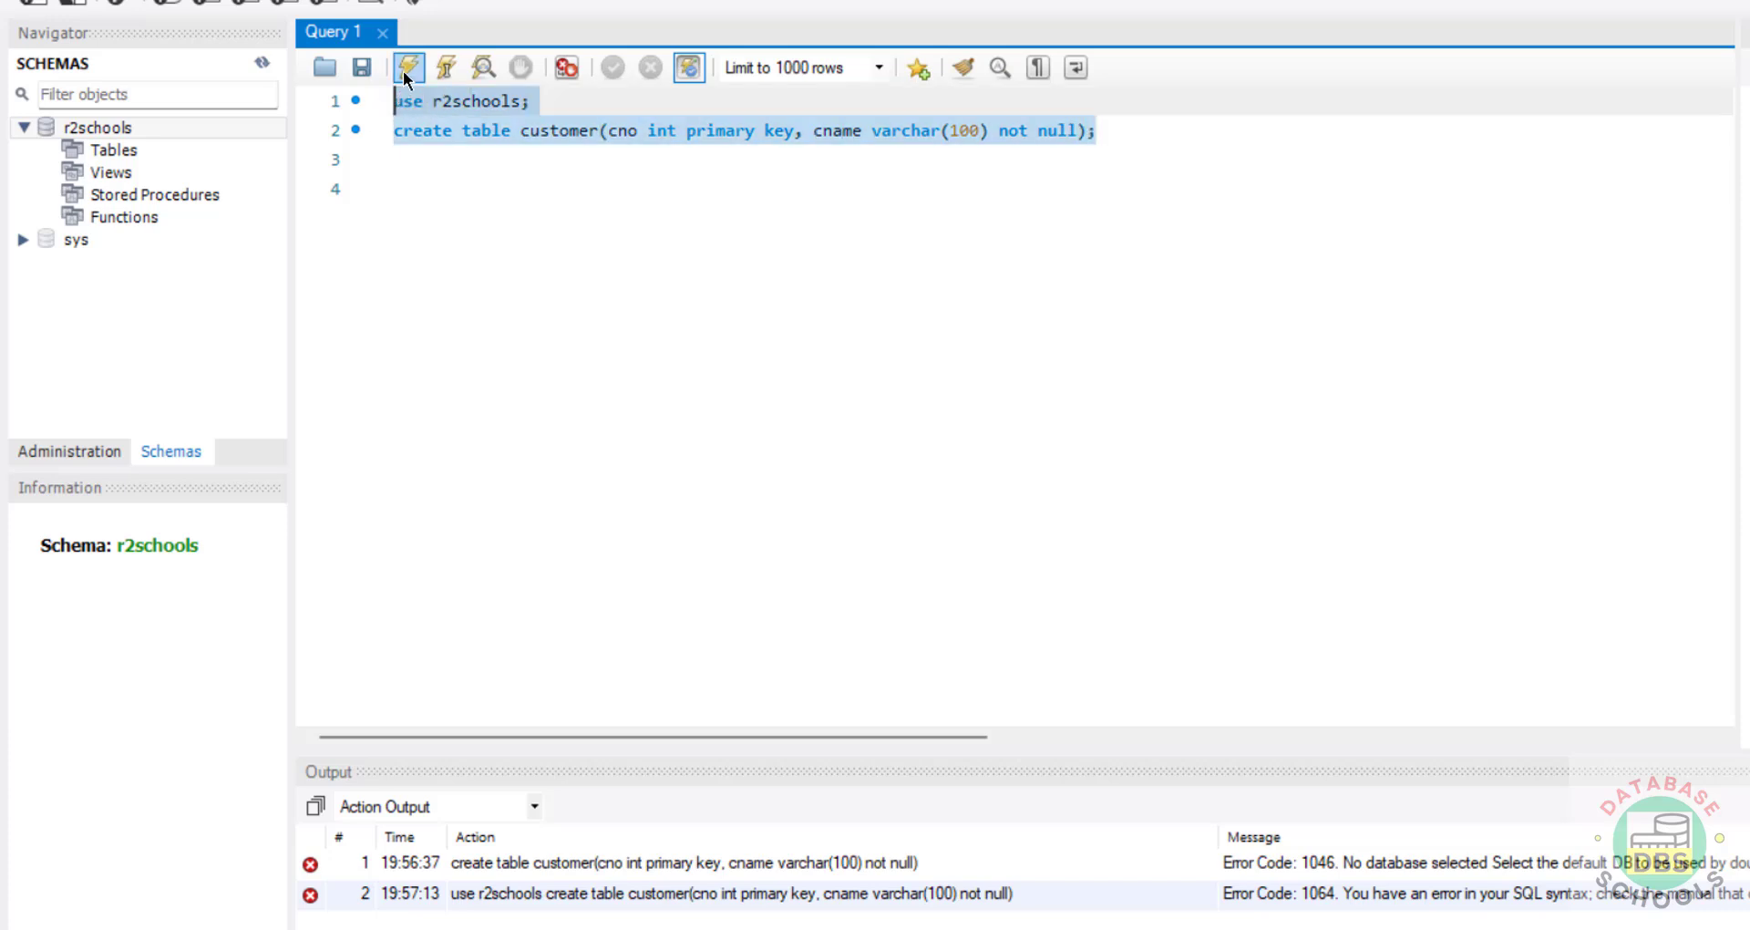
click(406, 72)
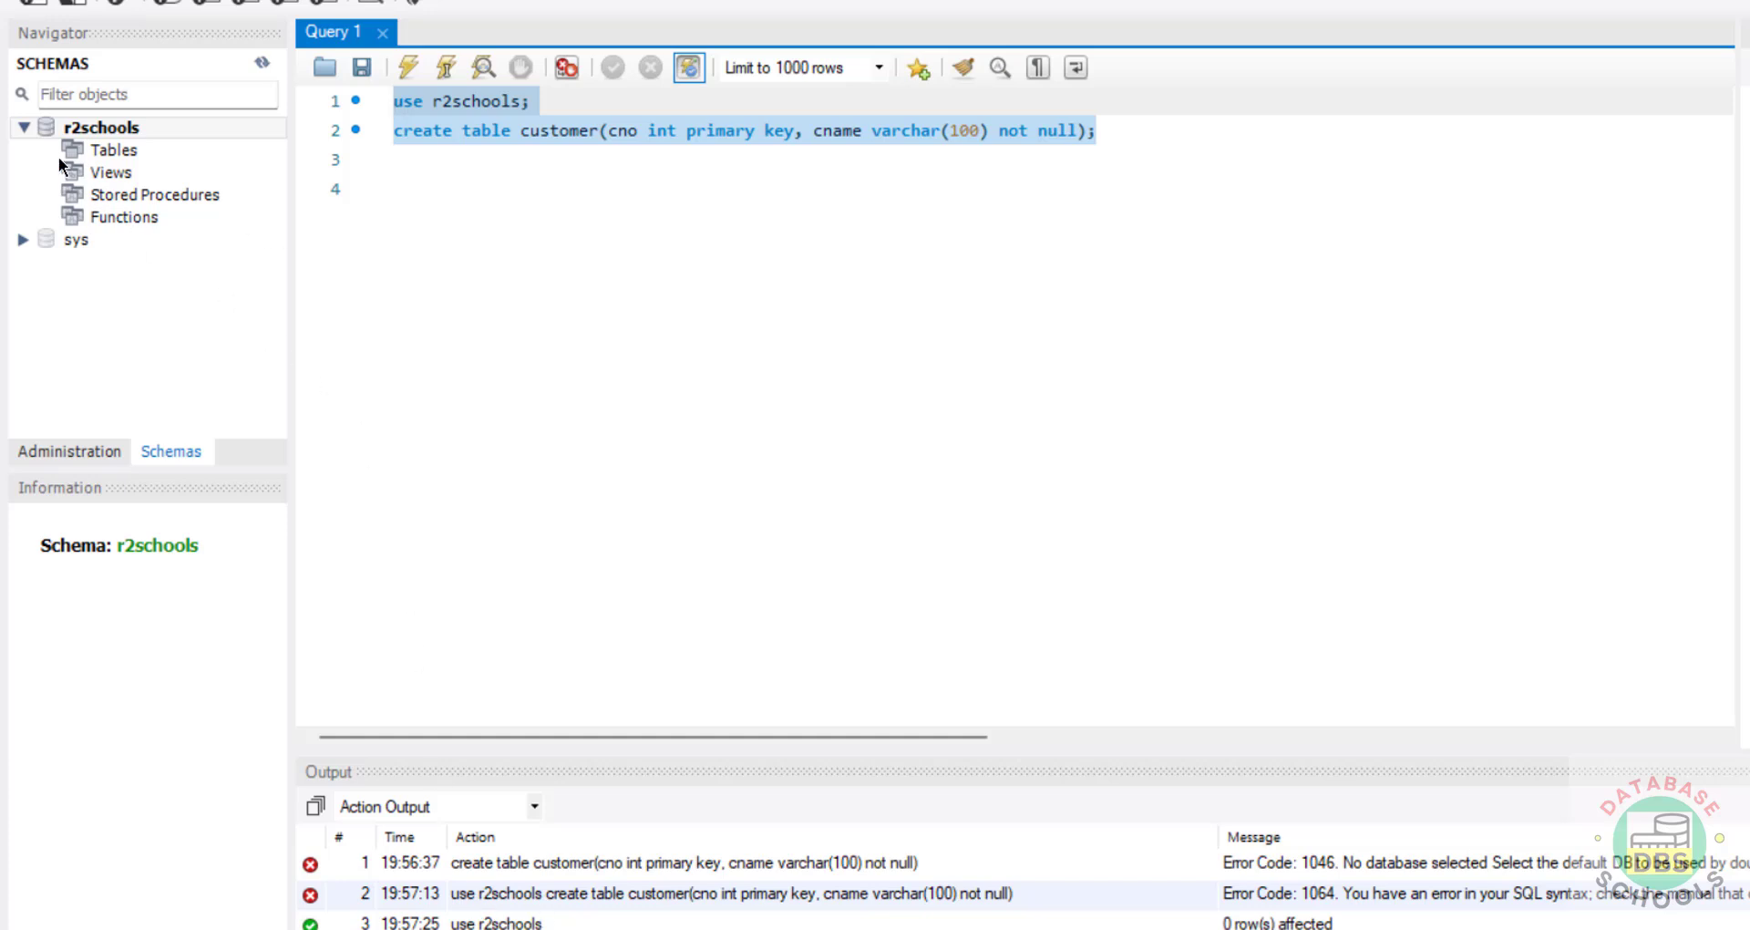
right_click(97, 150)
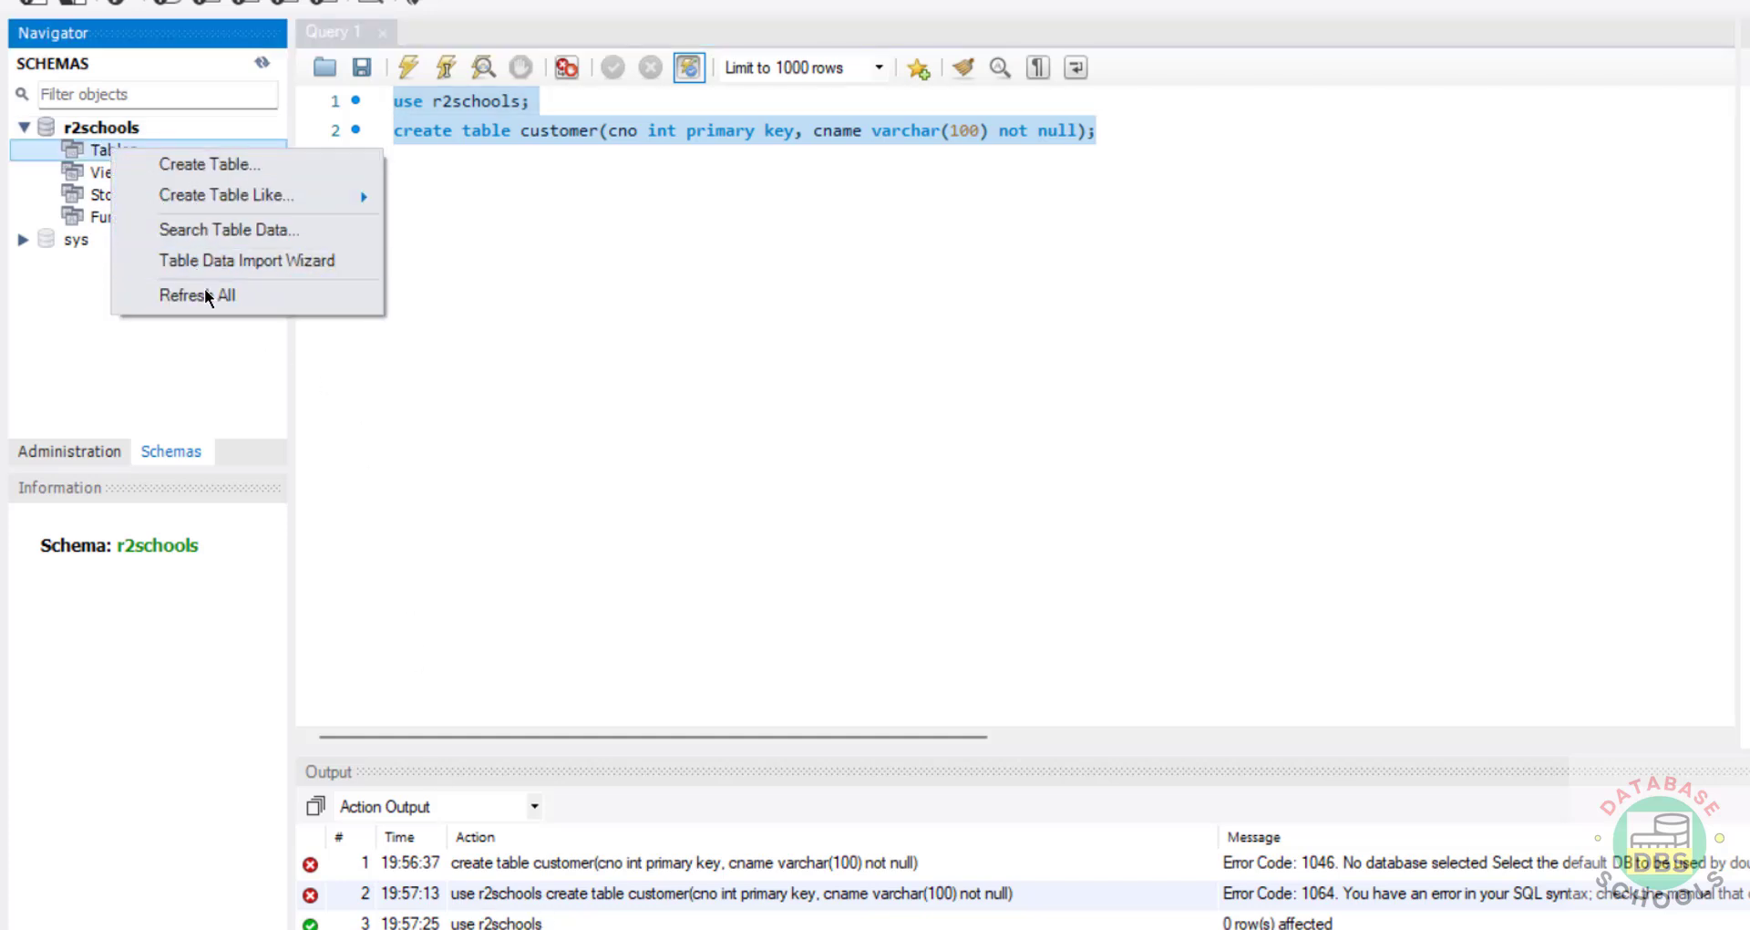
Step: Refresh the schema tree and expand the new customer table under r2schools
click(172, 293)
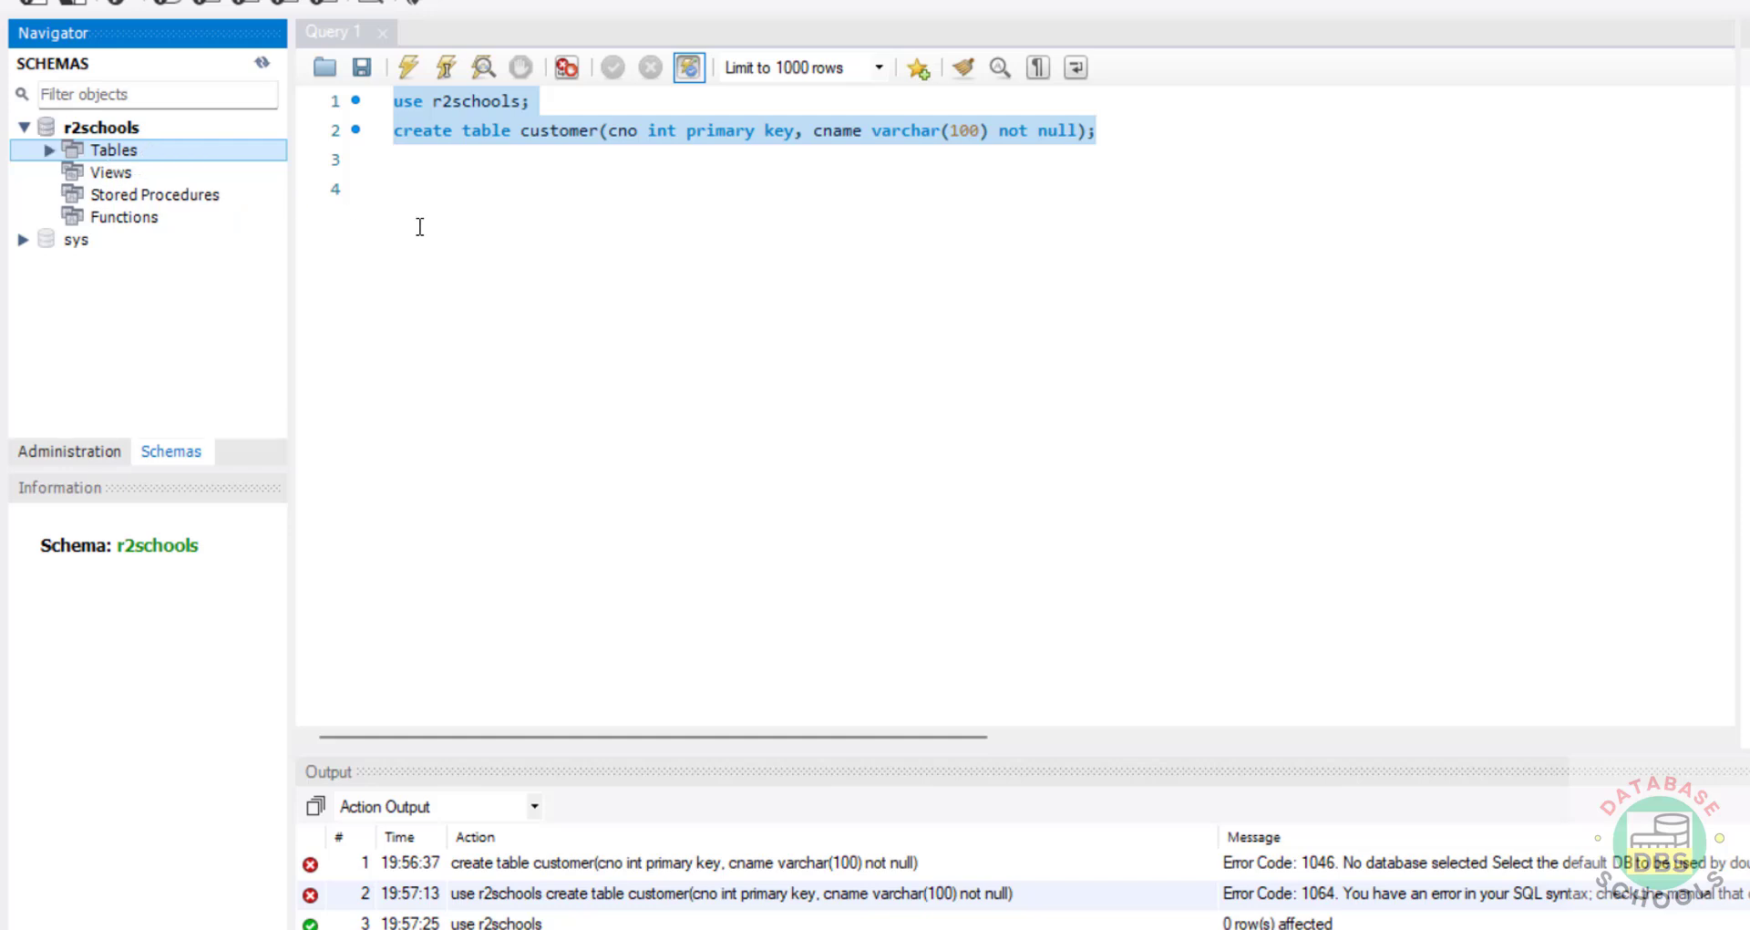
click(50, 150)
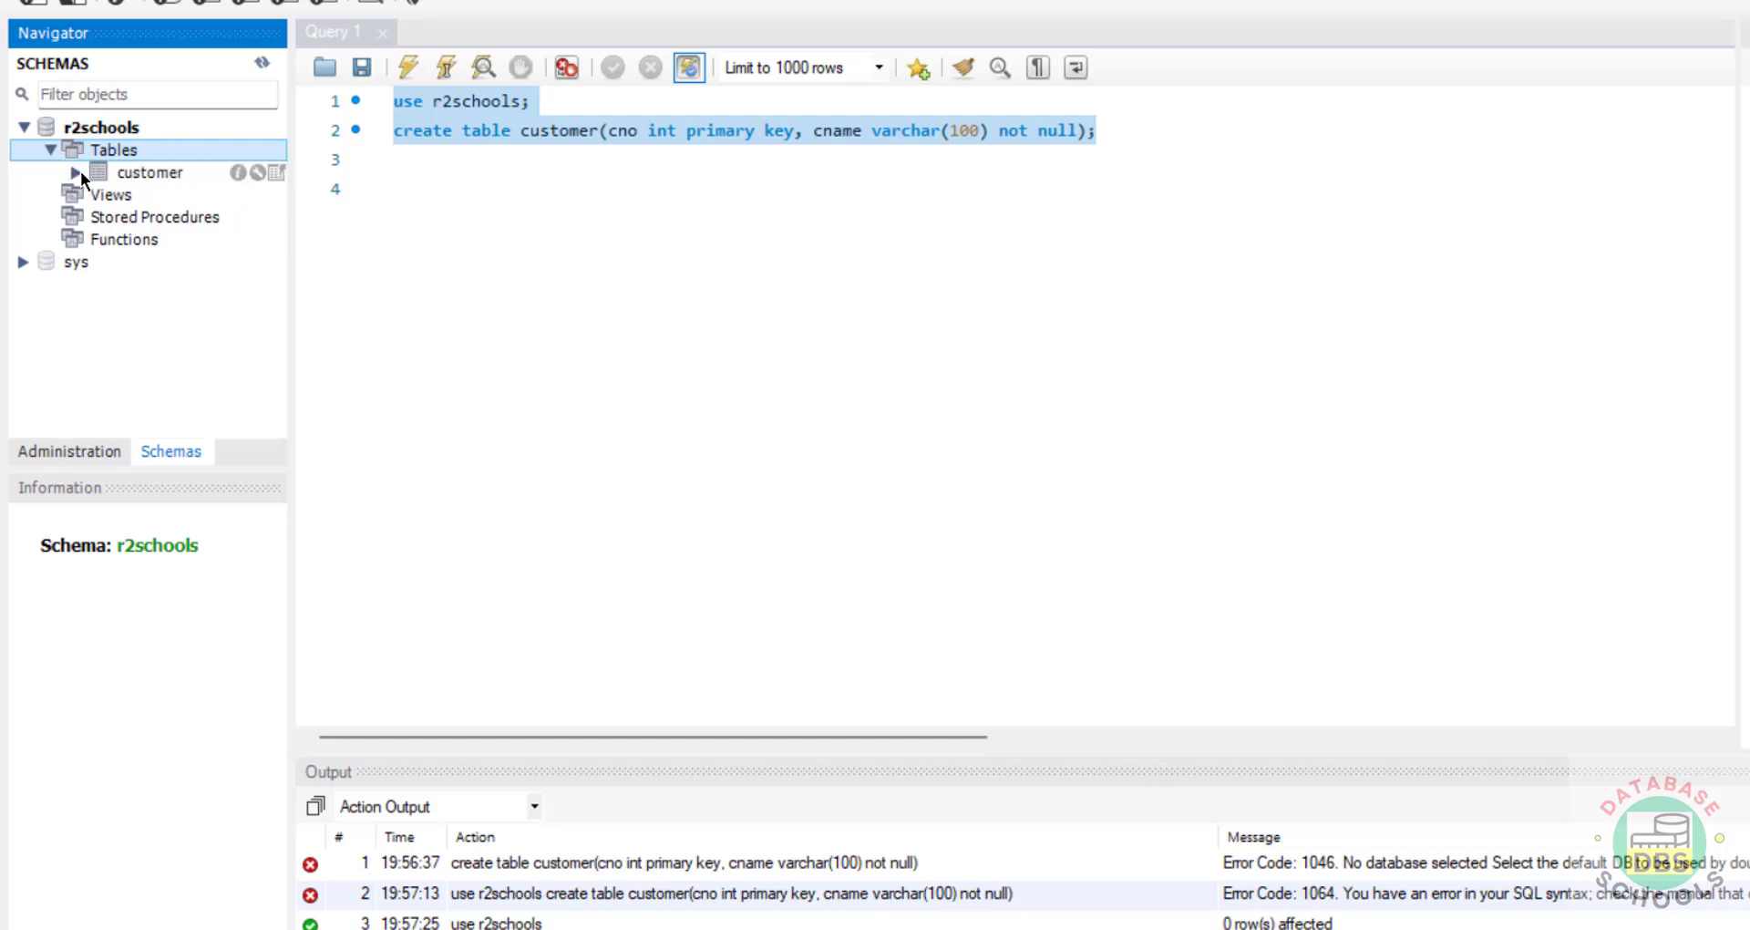
click(1015, 167)
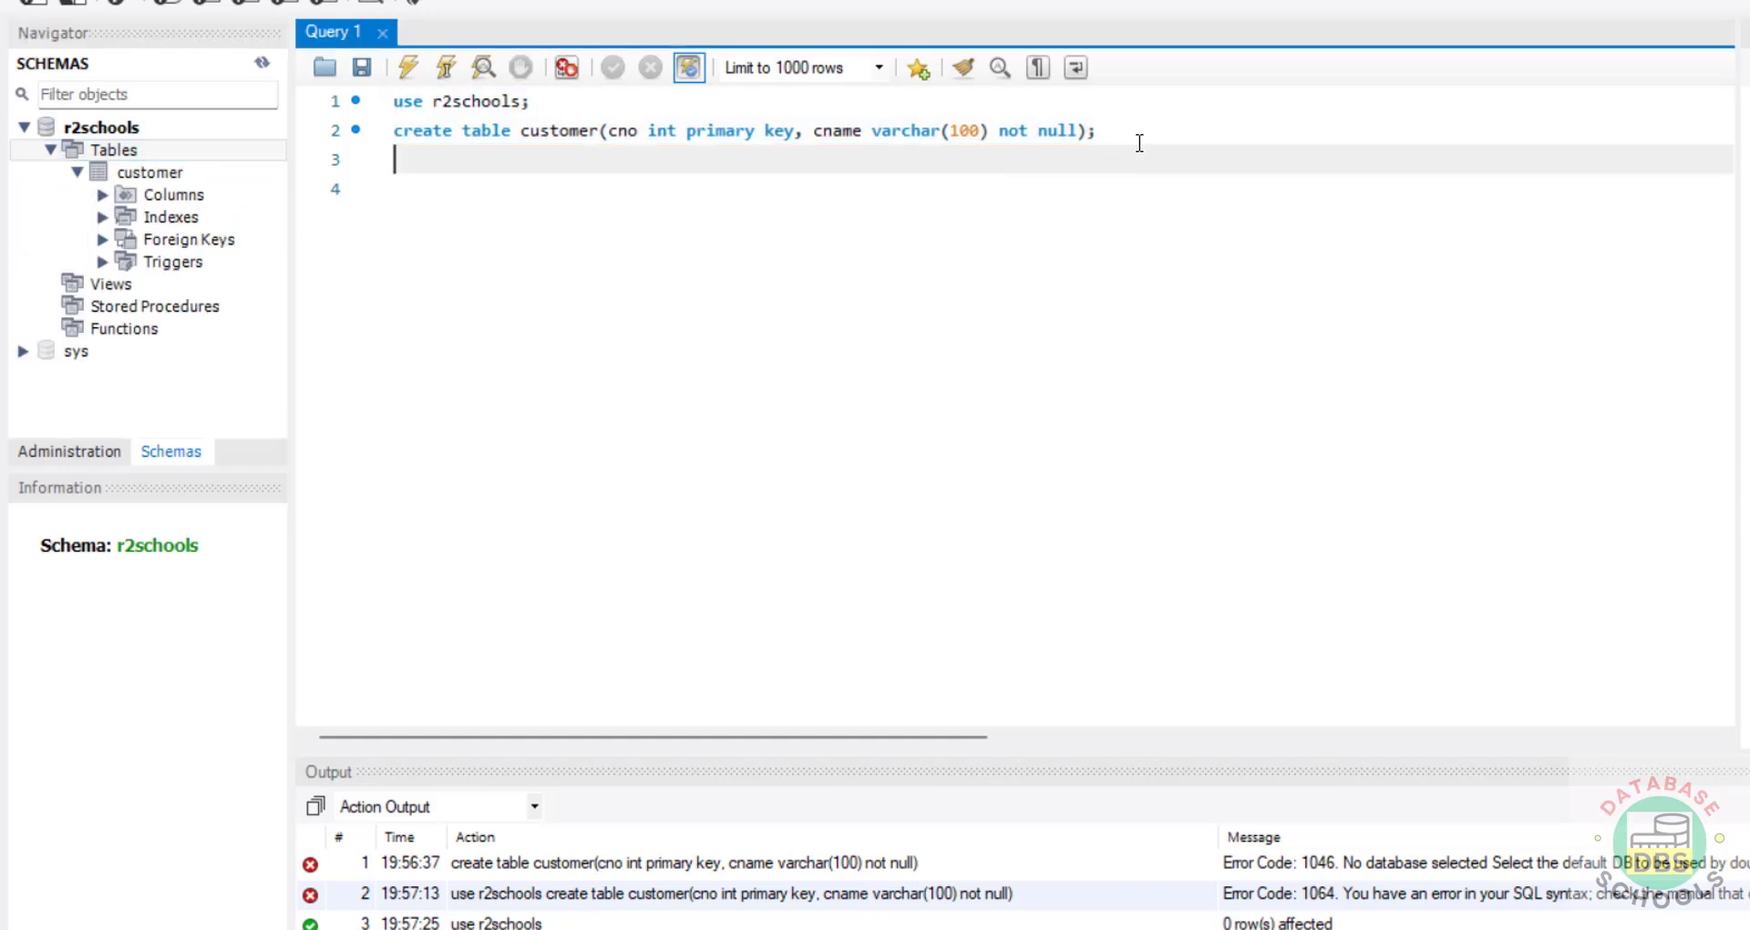
Step: Replace the editor text with 'select version()' and run it, returning 8.0.41
drag(1140, 137, 394, 132)
key(shift+Up)
text(sele)
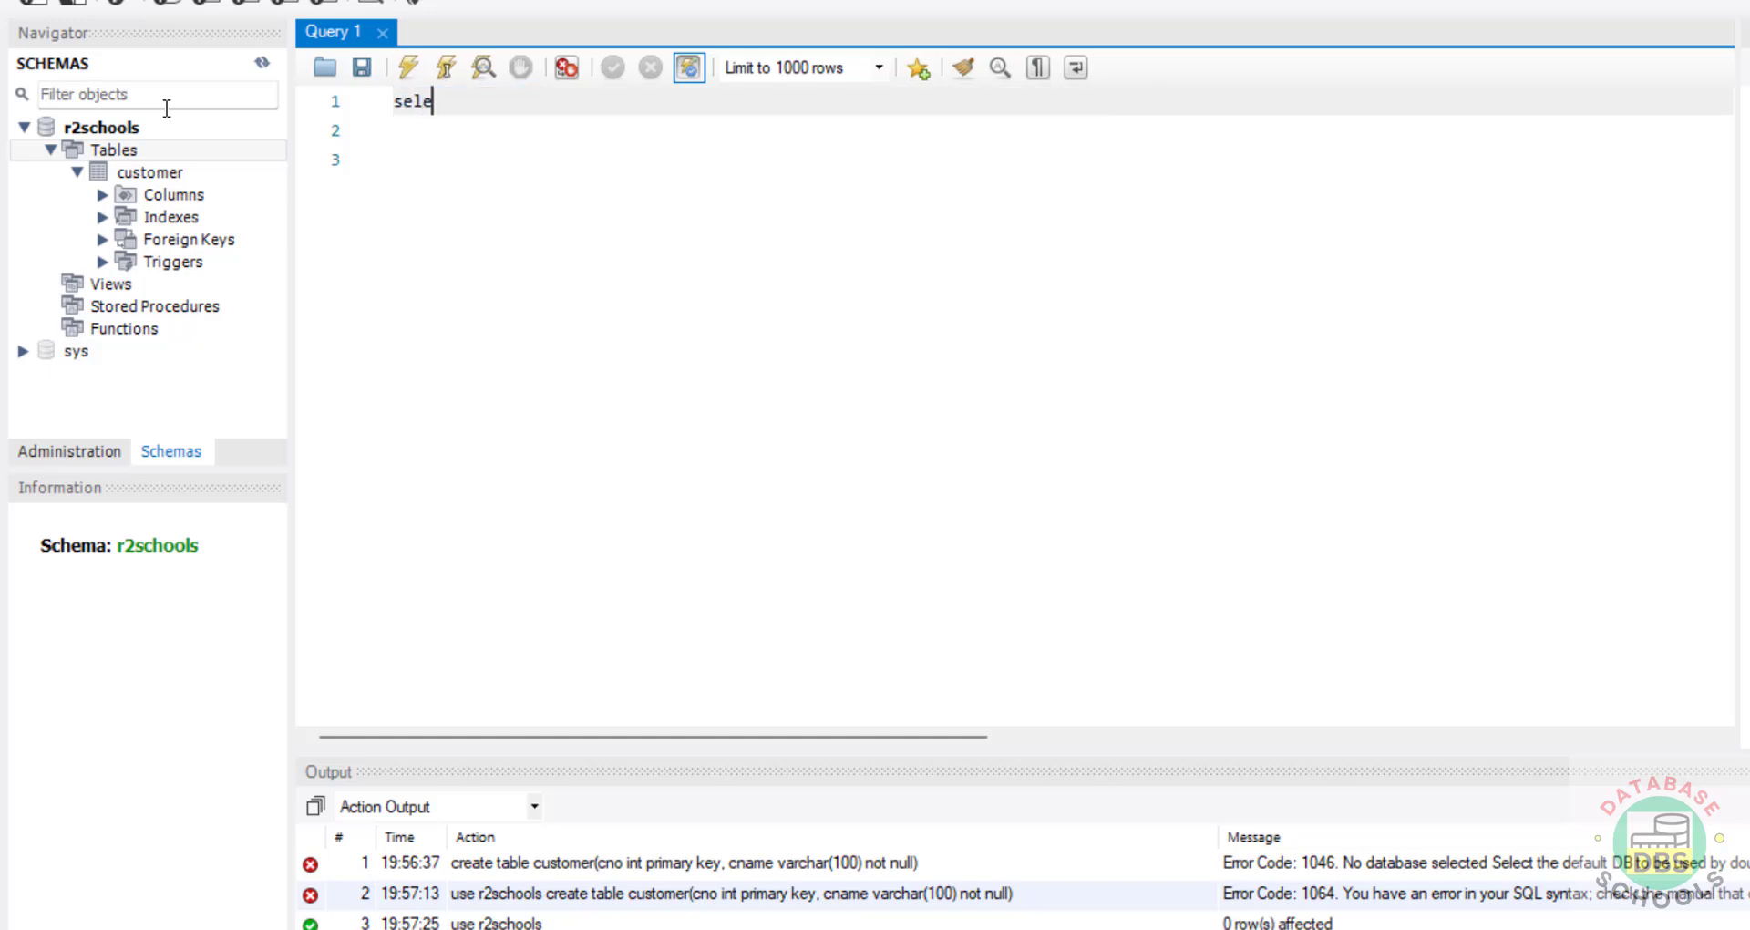
text(ct  version())
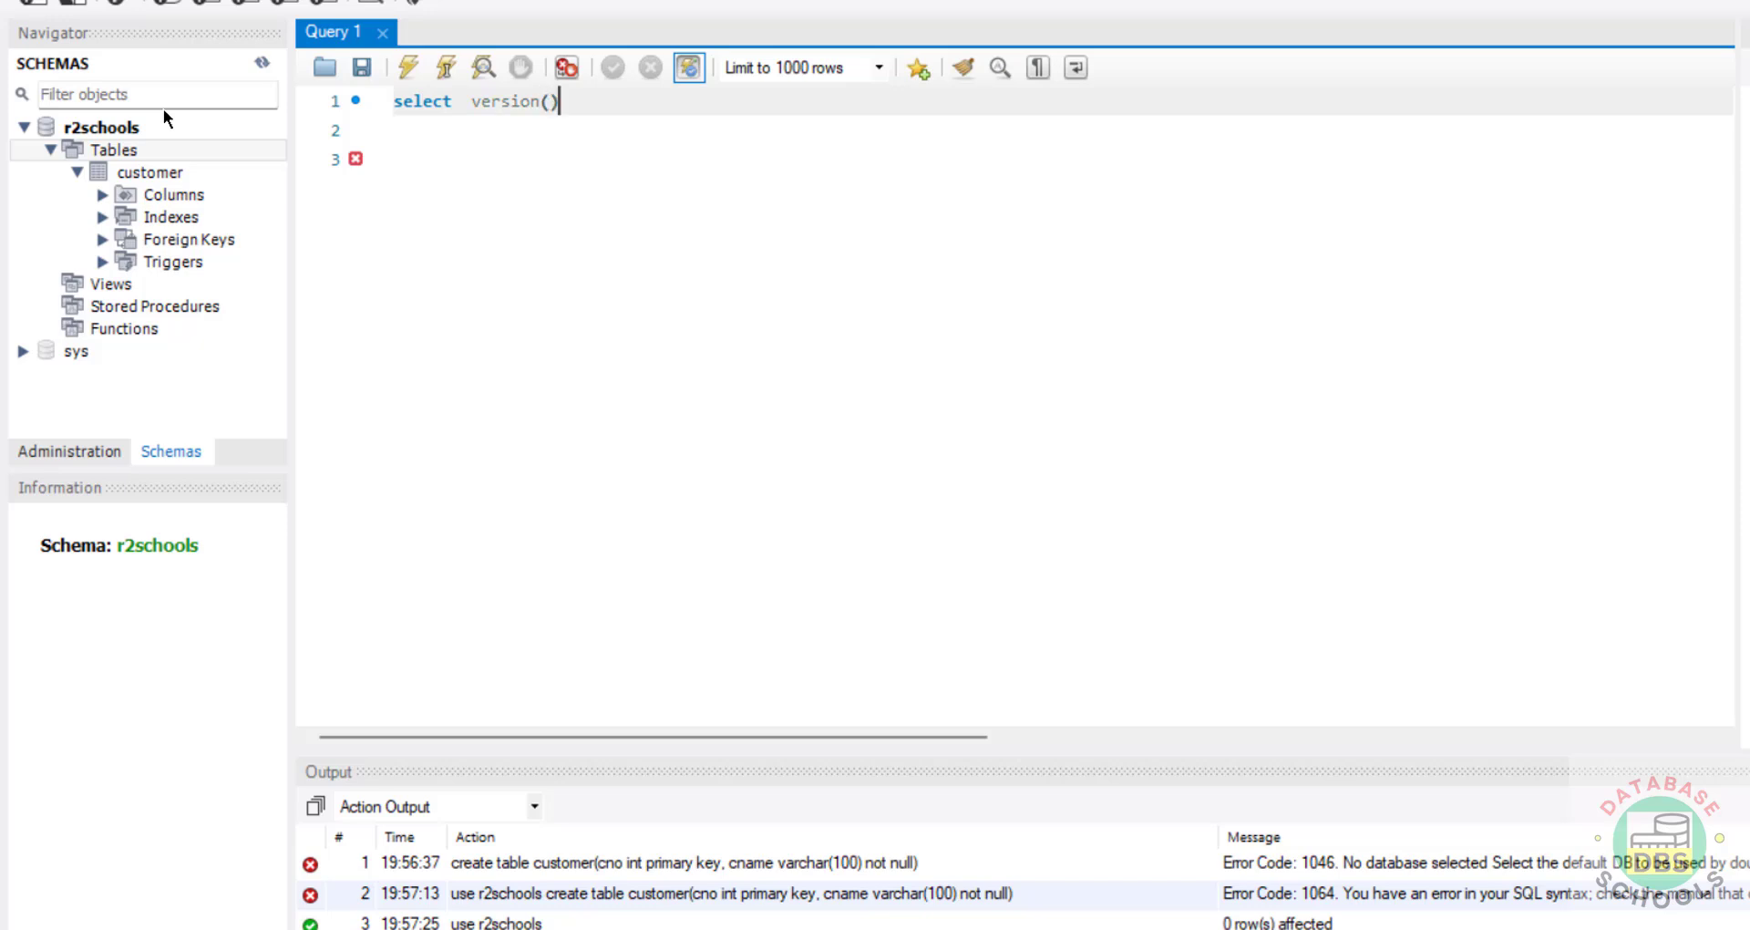
key(shift+Home)
click(408, 67)
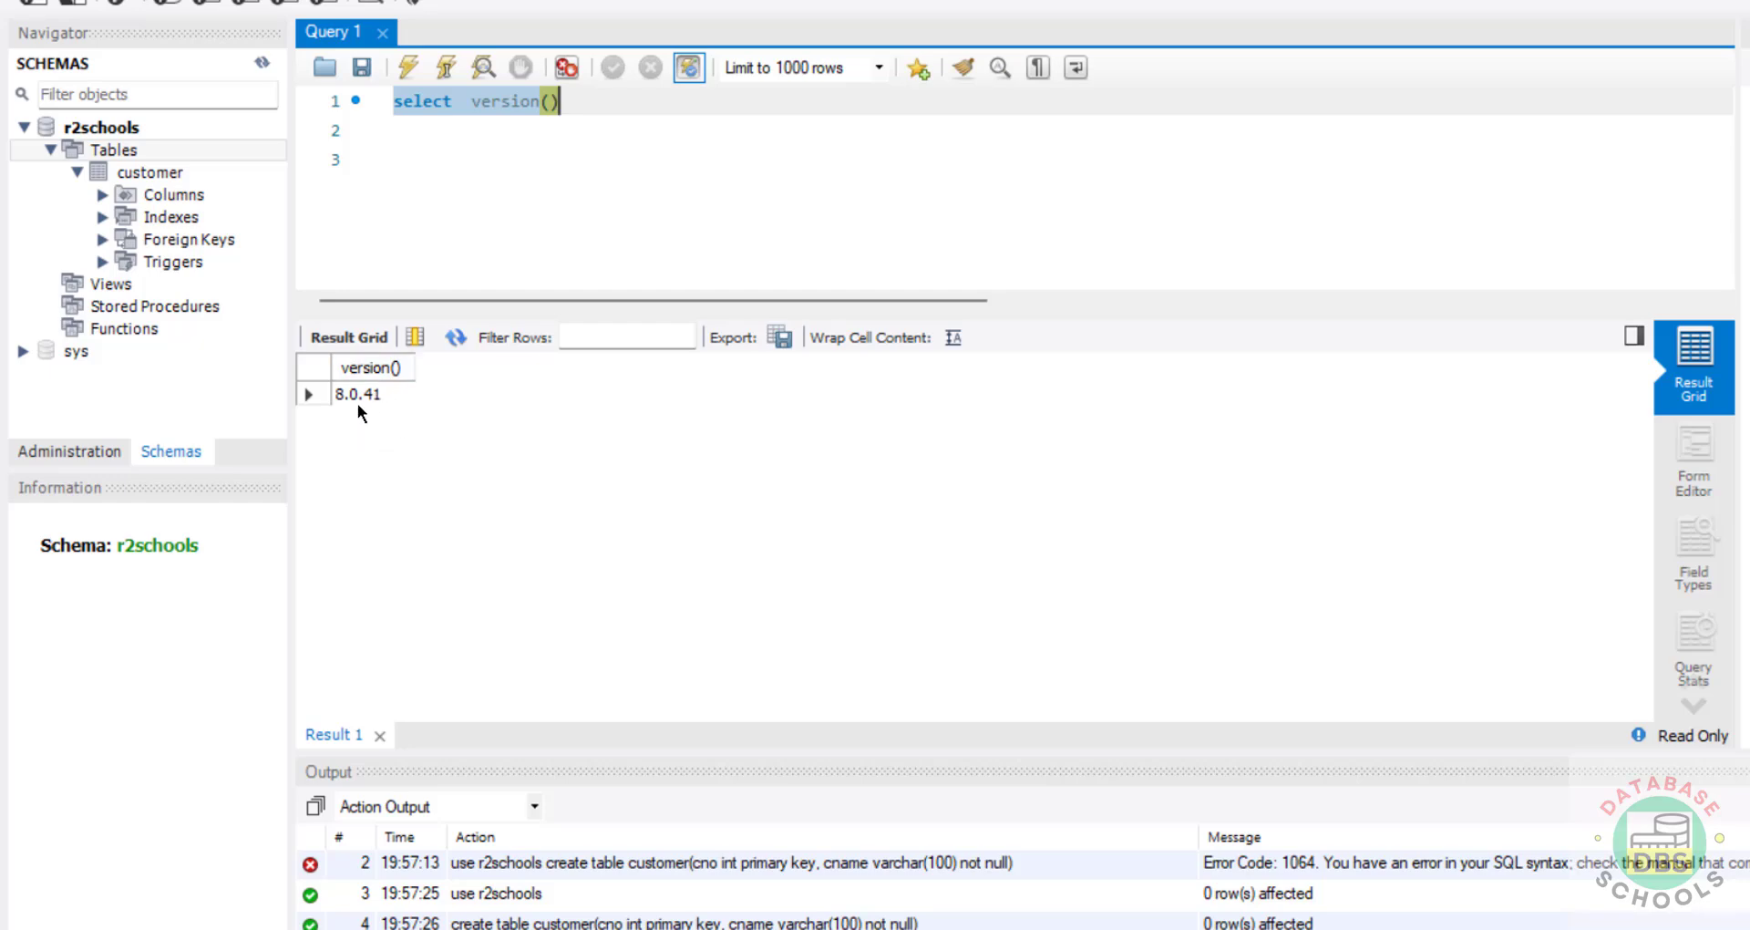
click(784, 133)
Step: Open the rdsmysql8041 instance in the RDS console and browse its Actions menu
key(alt+Tab)
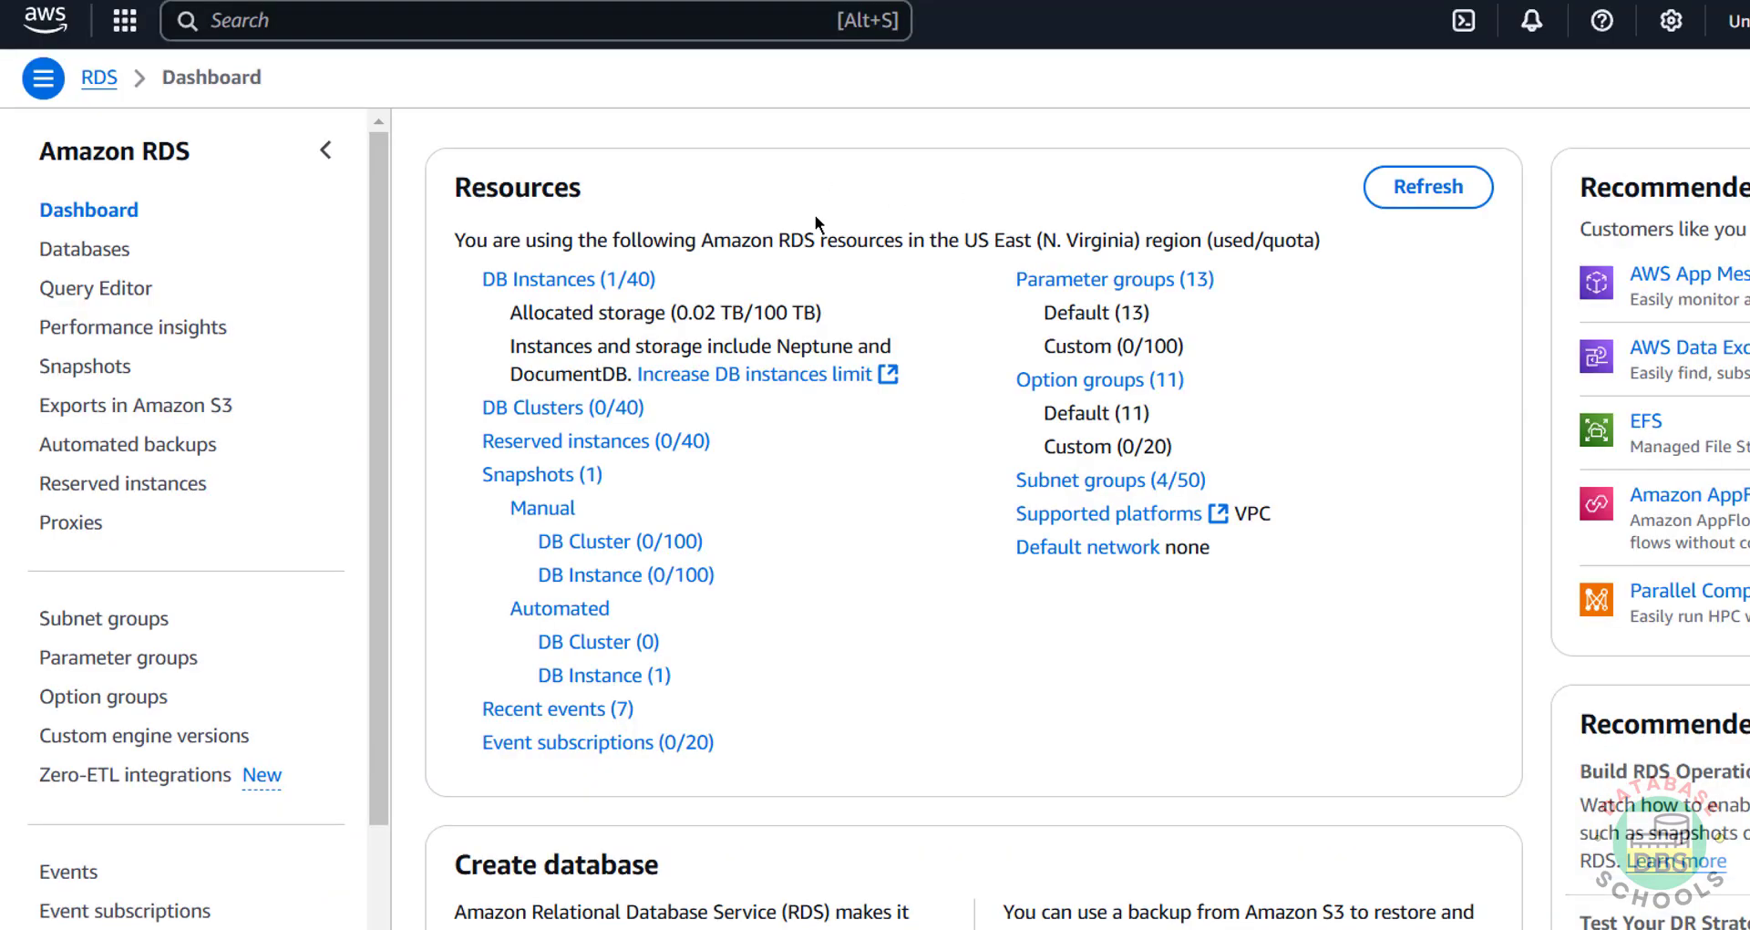
click(585, 283)
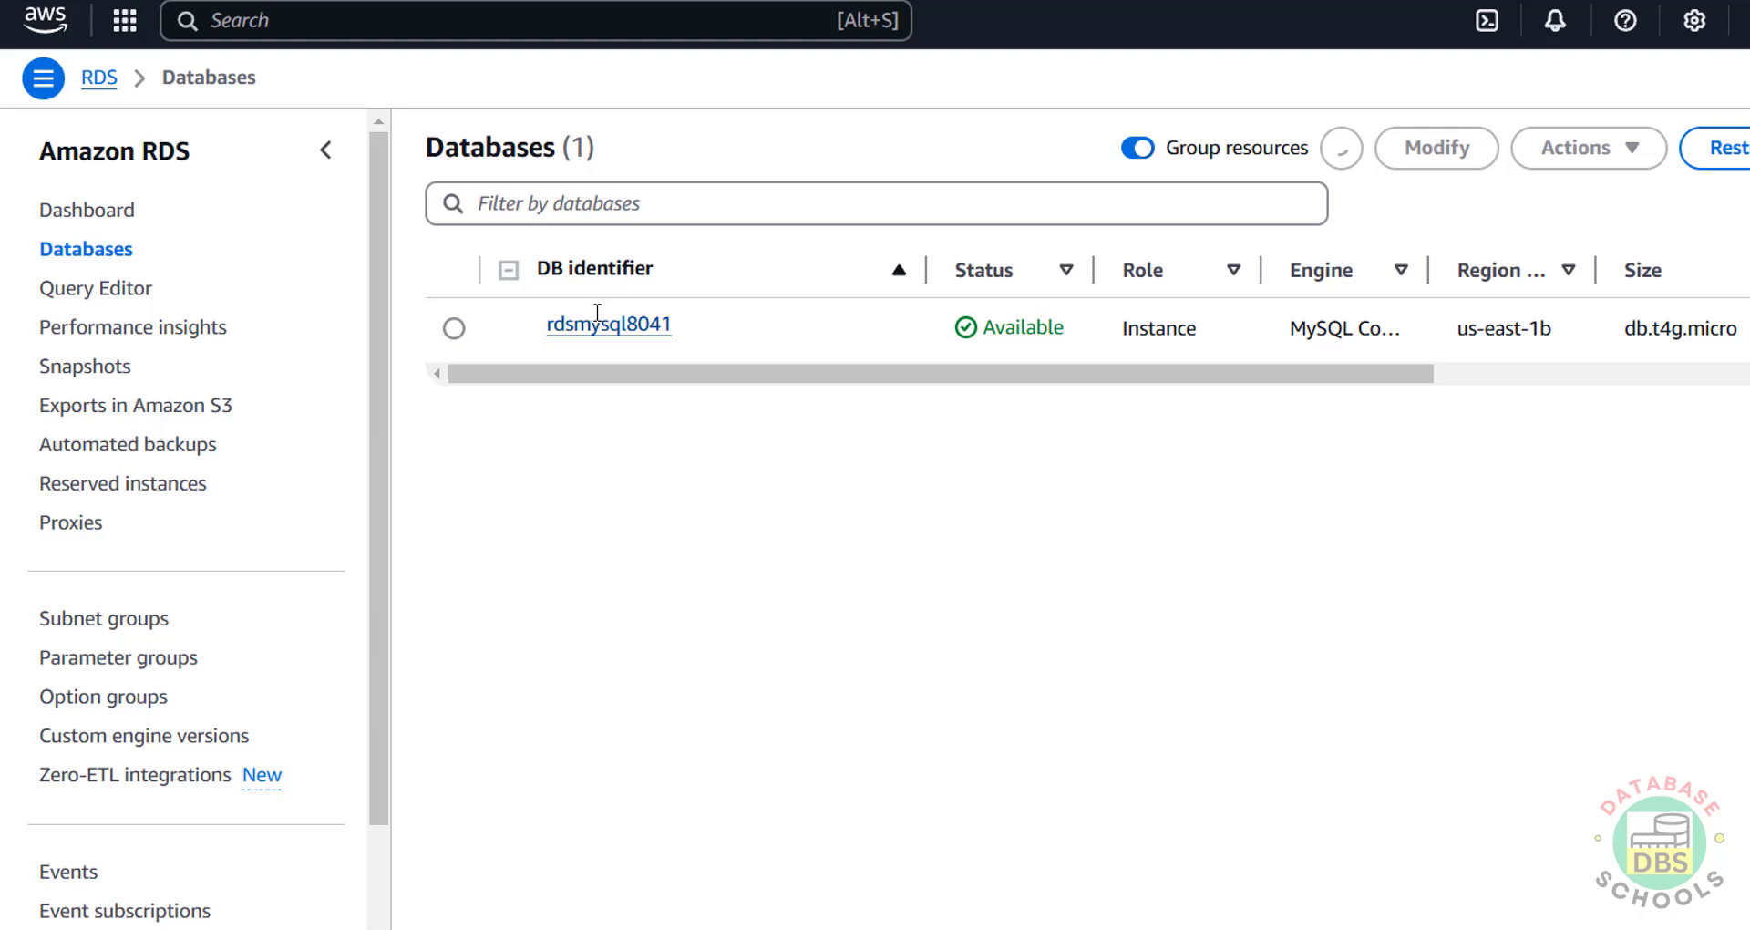
click(453, 330)
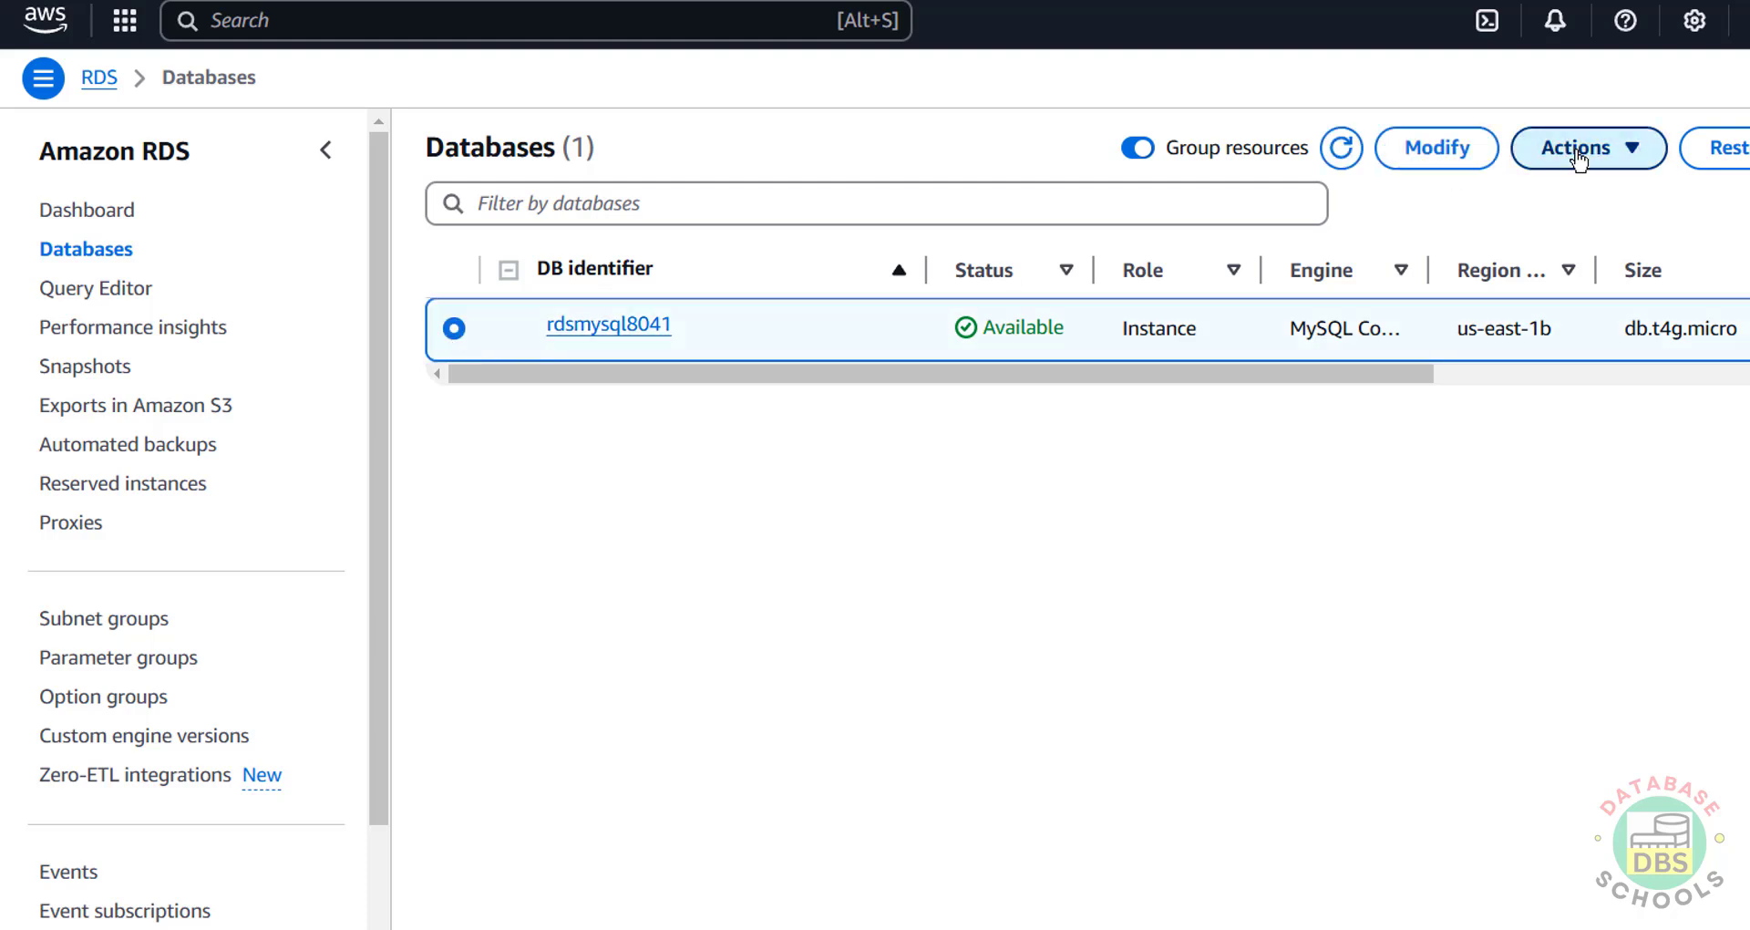
click(1609, 161)
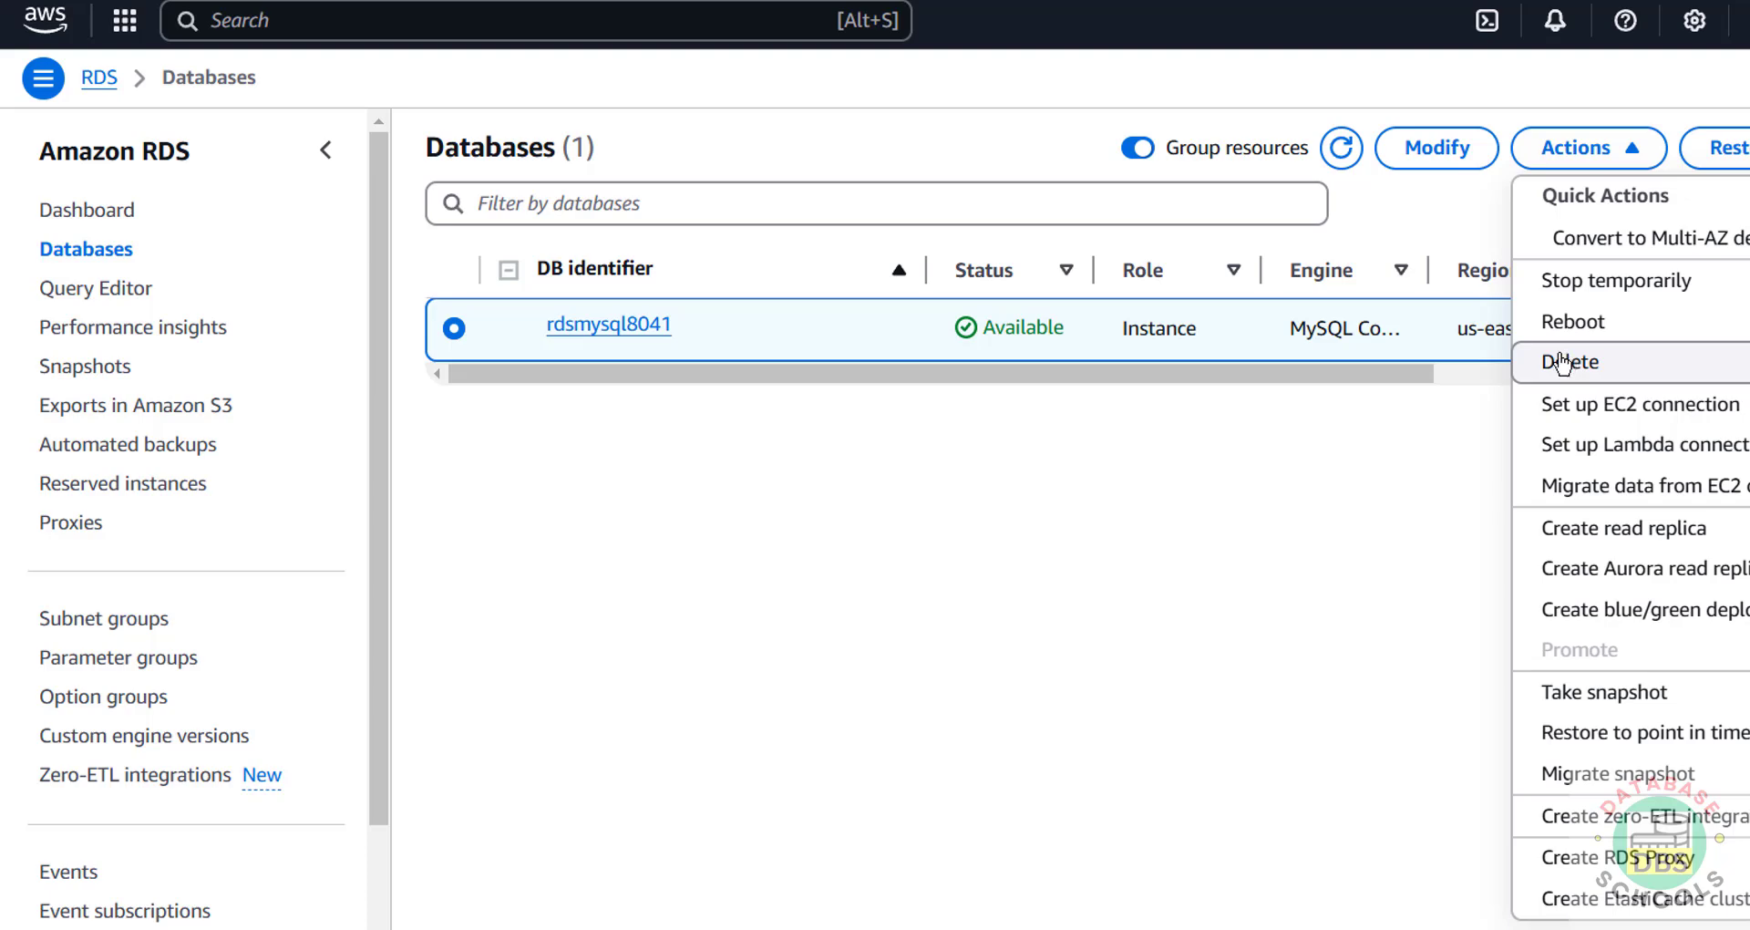
click(1315, 410)
click(1618, 168)
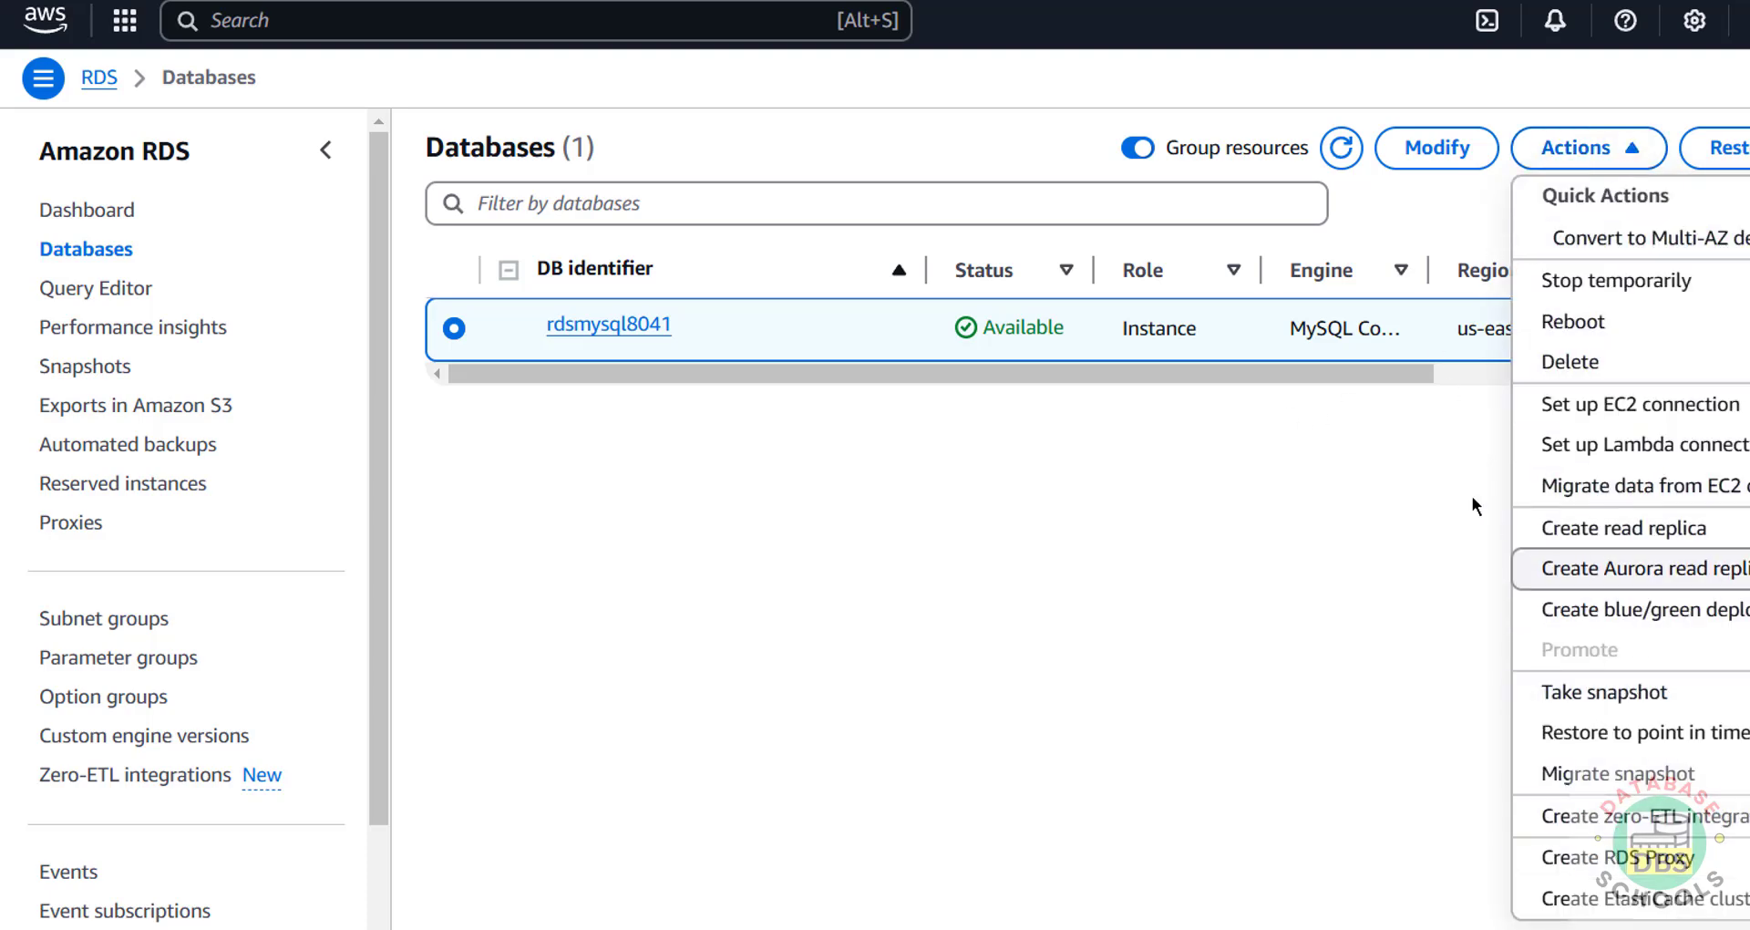
click(1467, 428)
Step: Glance at the Modify page, then return to rdsmysql8041's details and Actions menu
click(1456, 149)
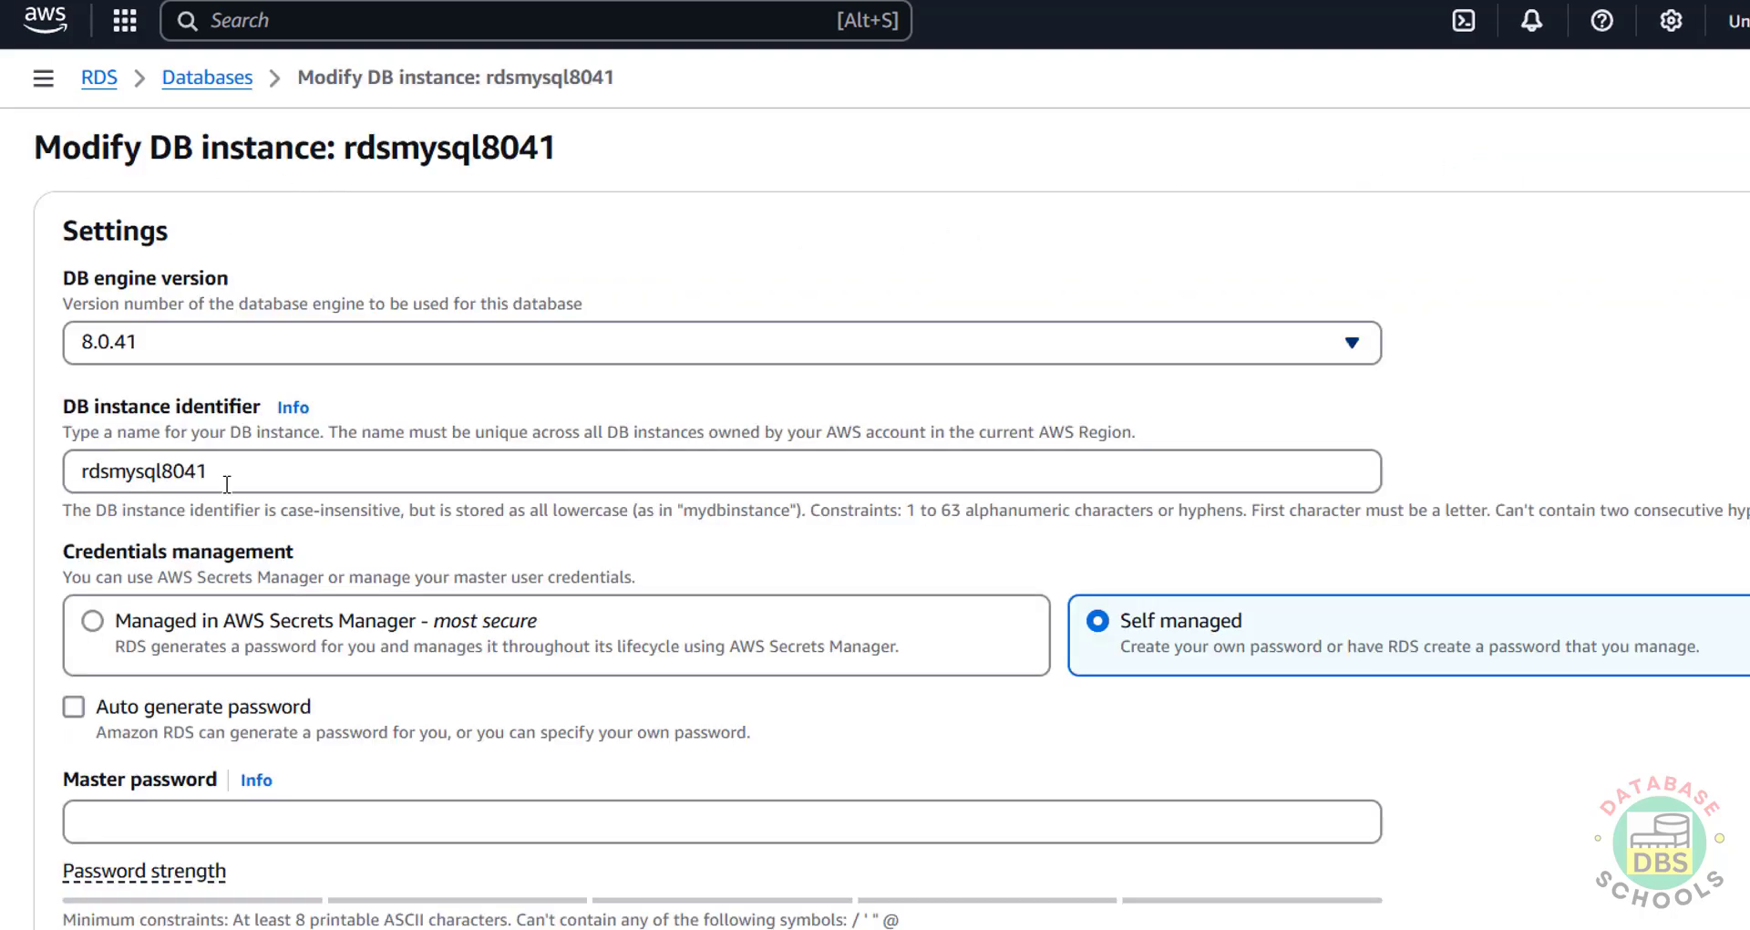
scroll(421, 598, down, 15)
scroll(456, 618, up, 15)
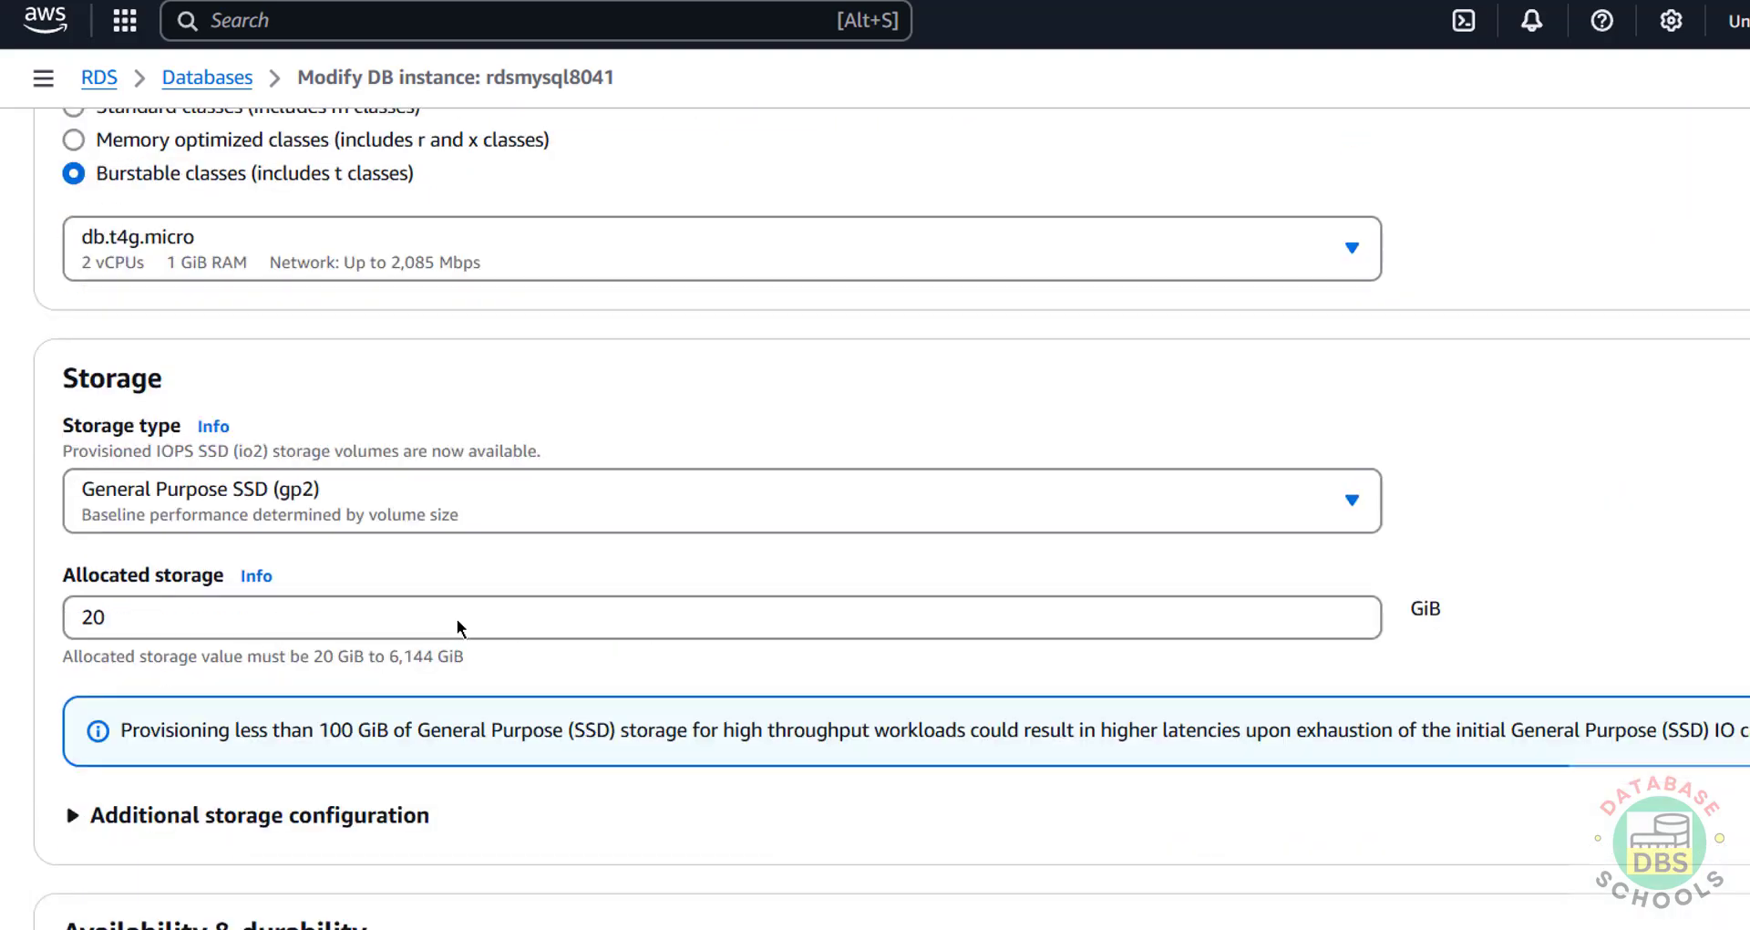
click(219, 78)
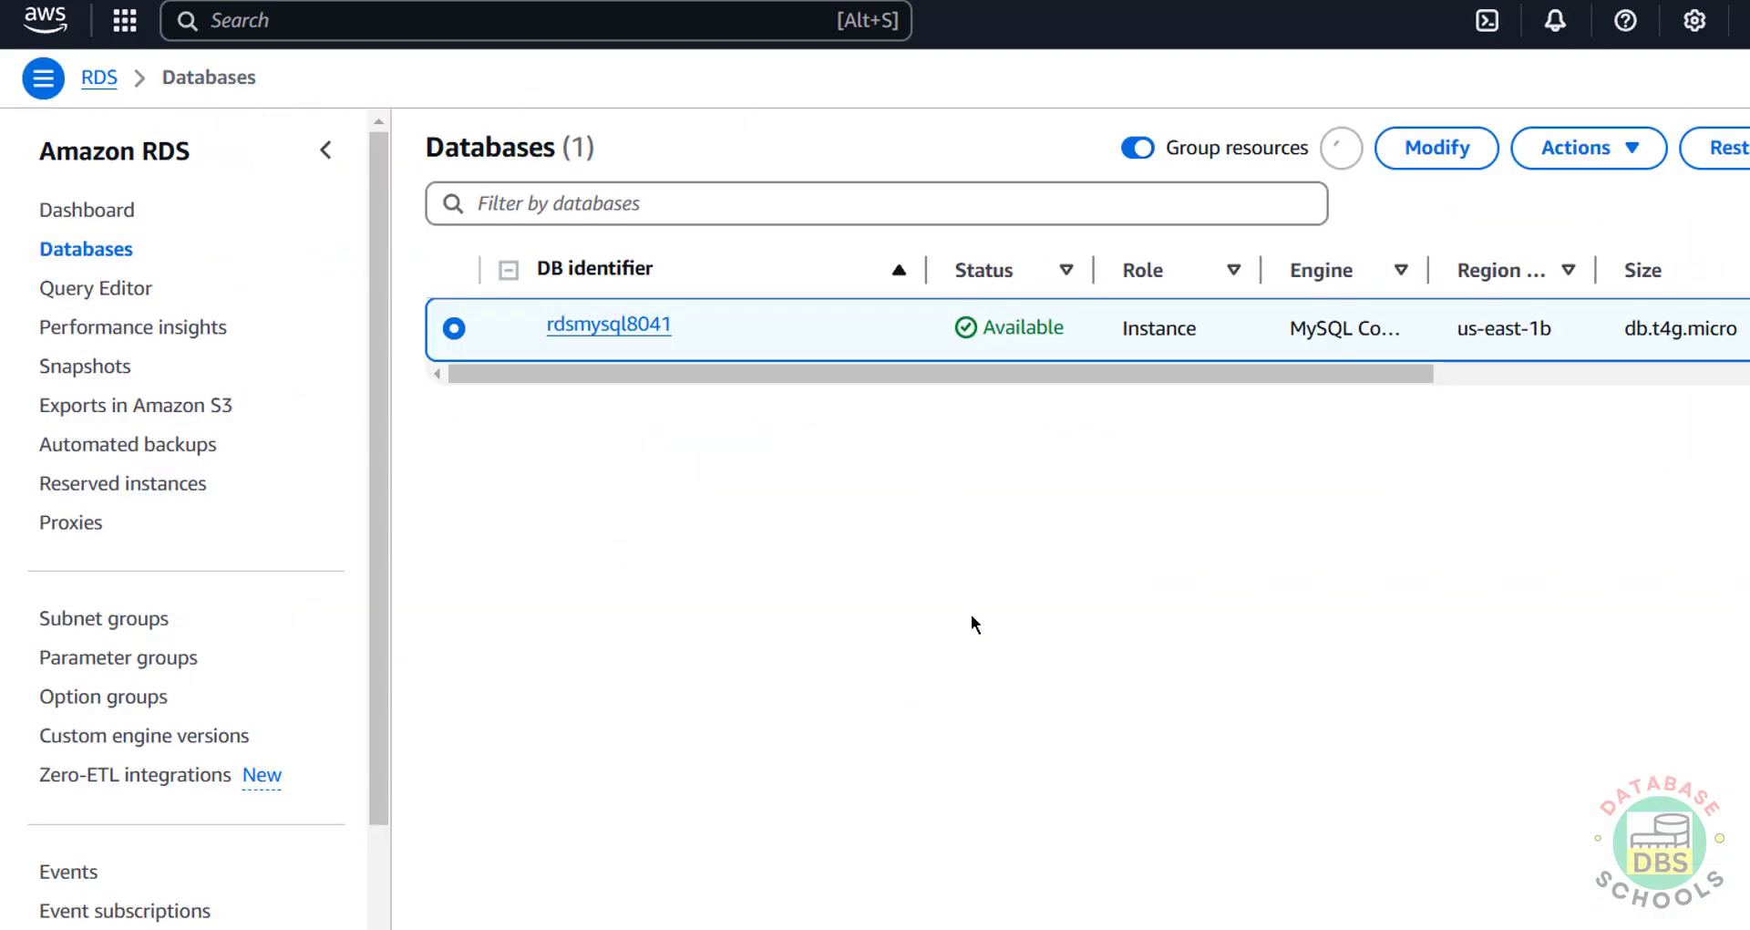
click(612, 330)
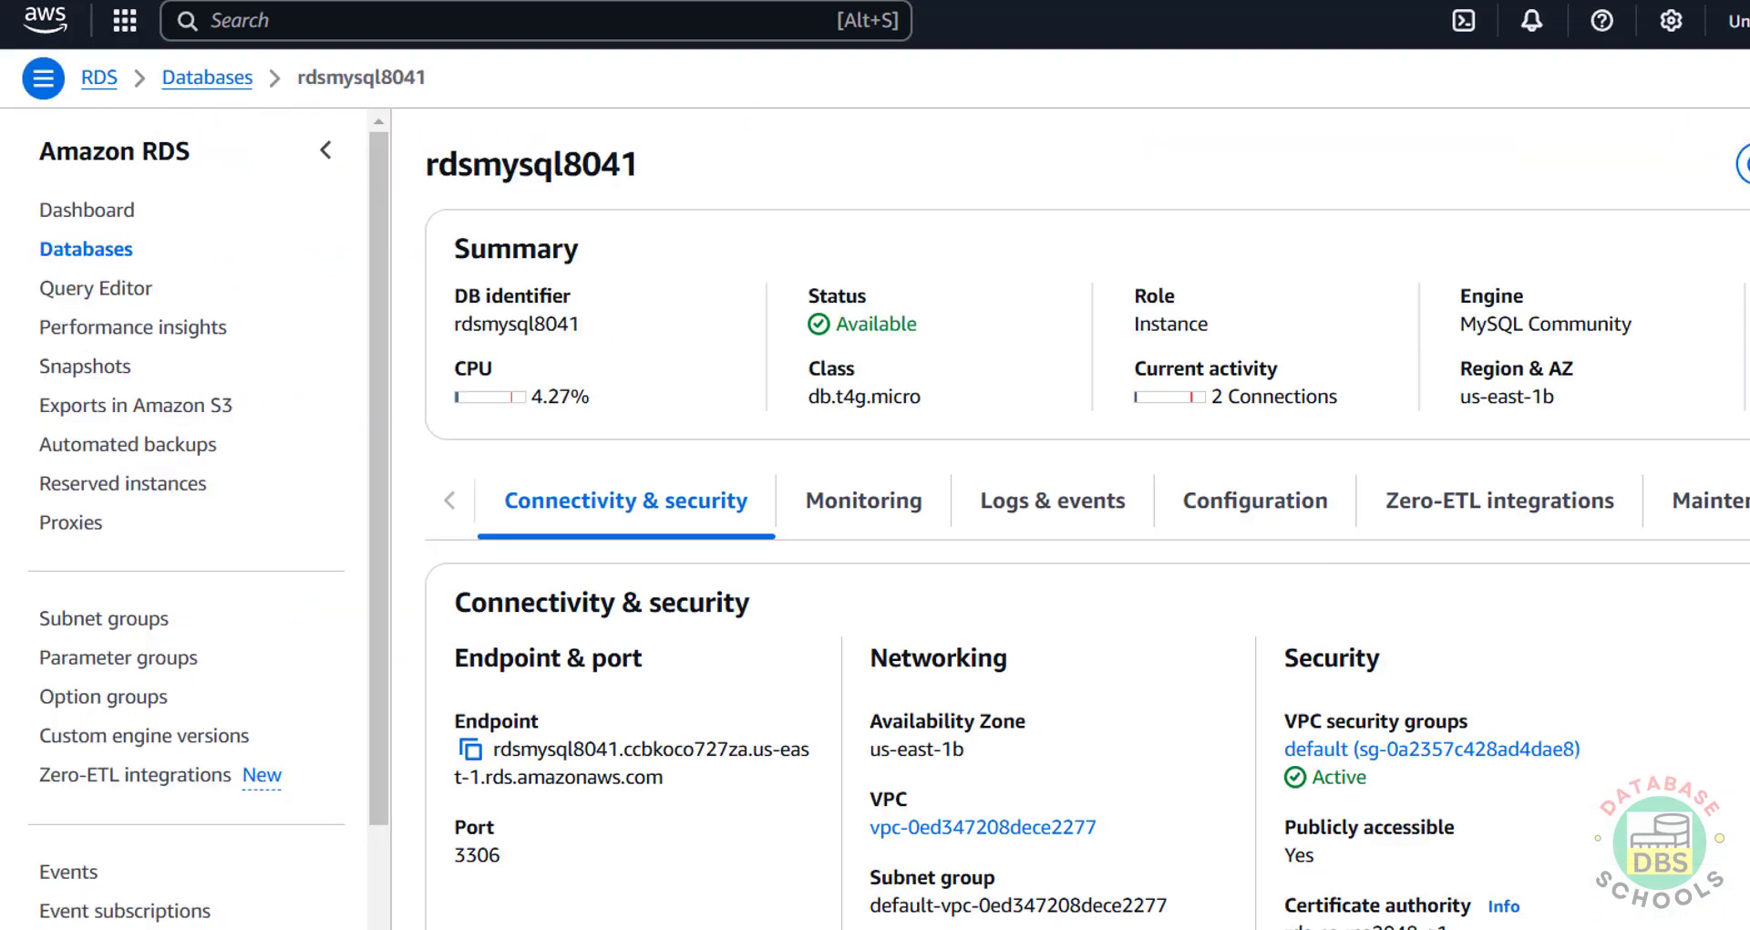
click(1741, 164)
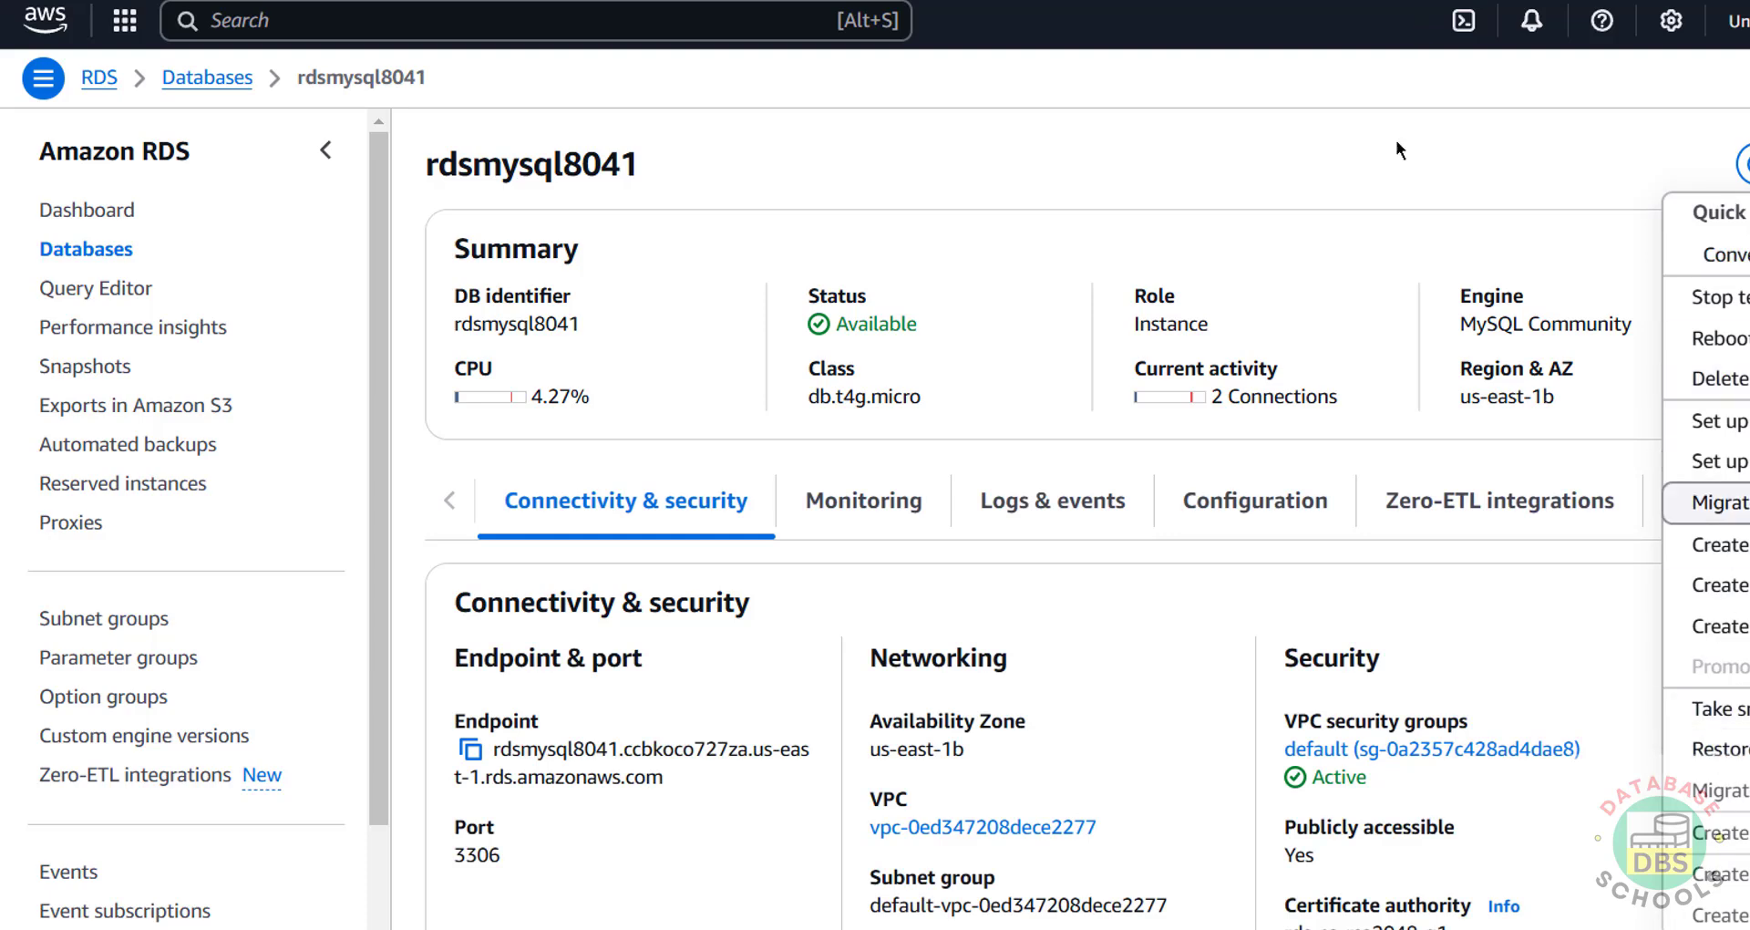
click(1339, 160)
click(1741, 164)
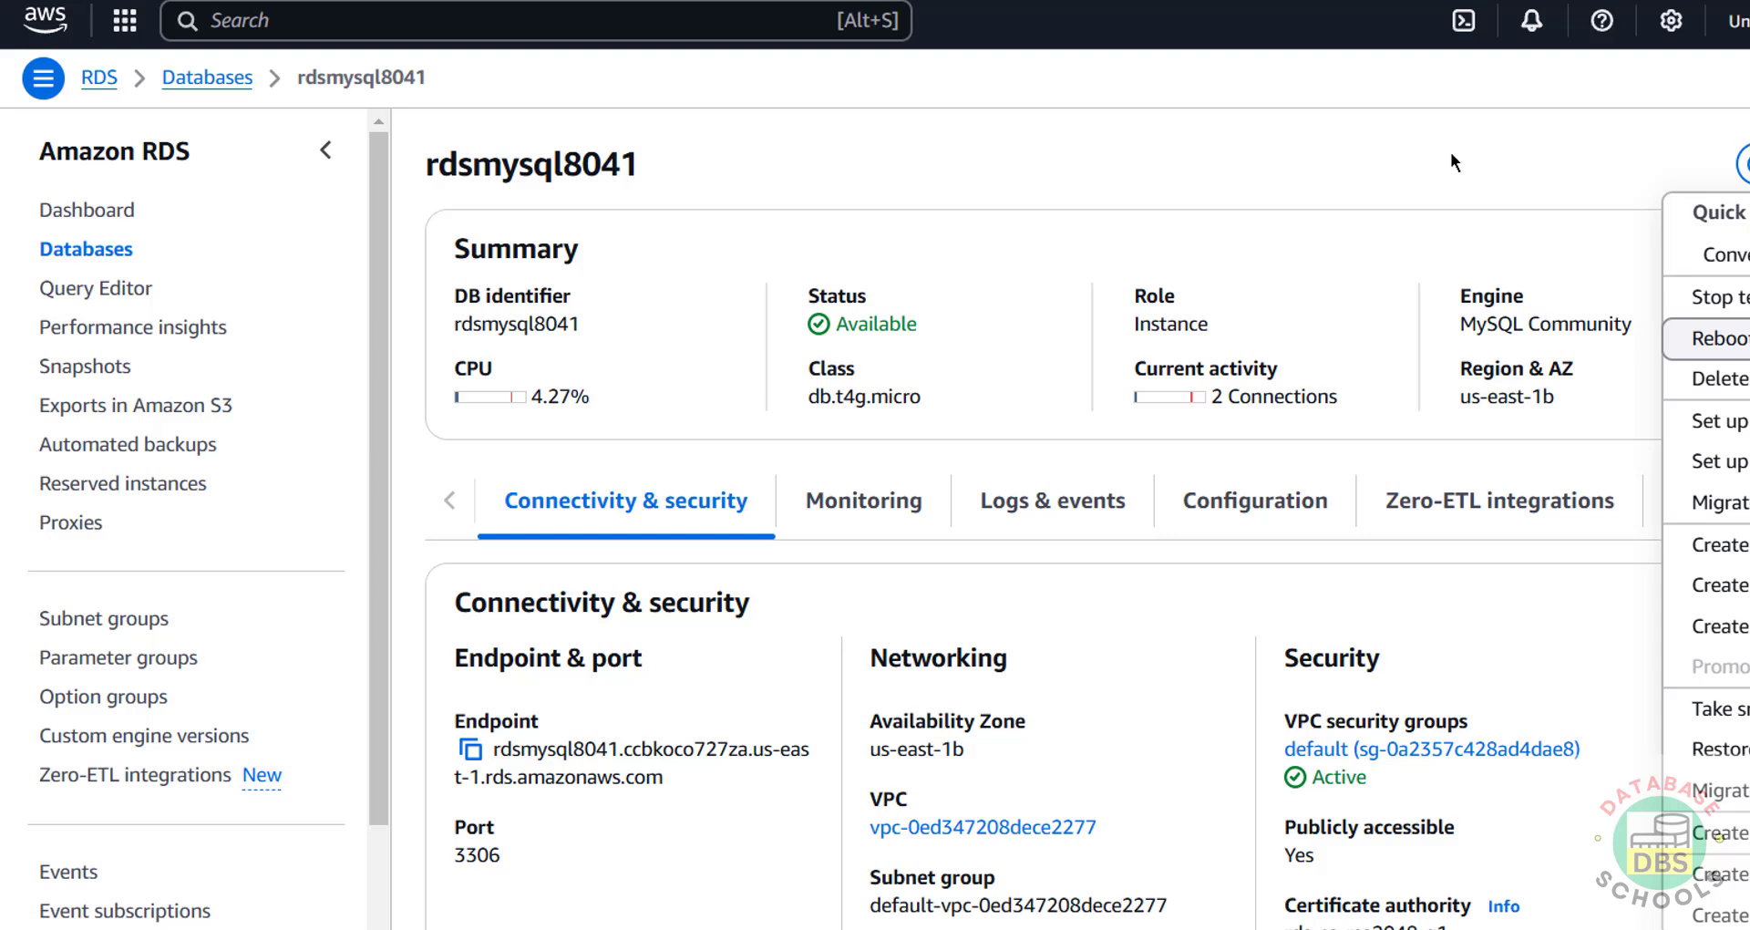
click(1457, 113)
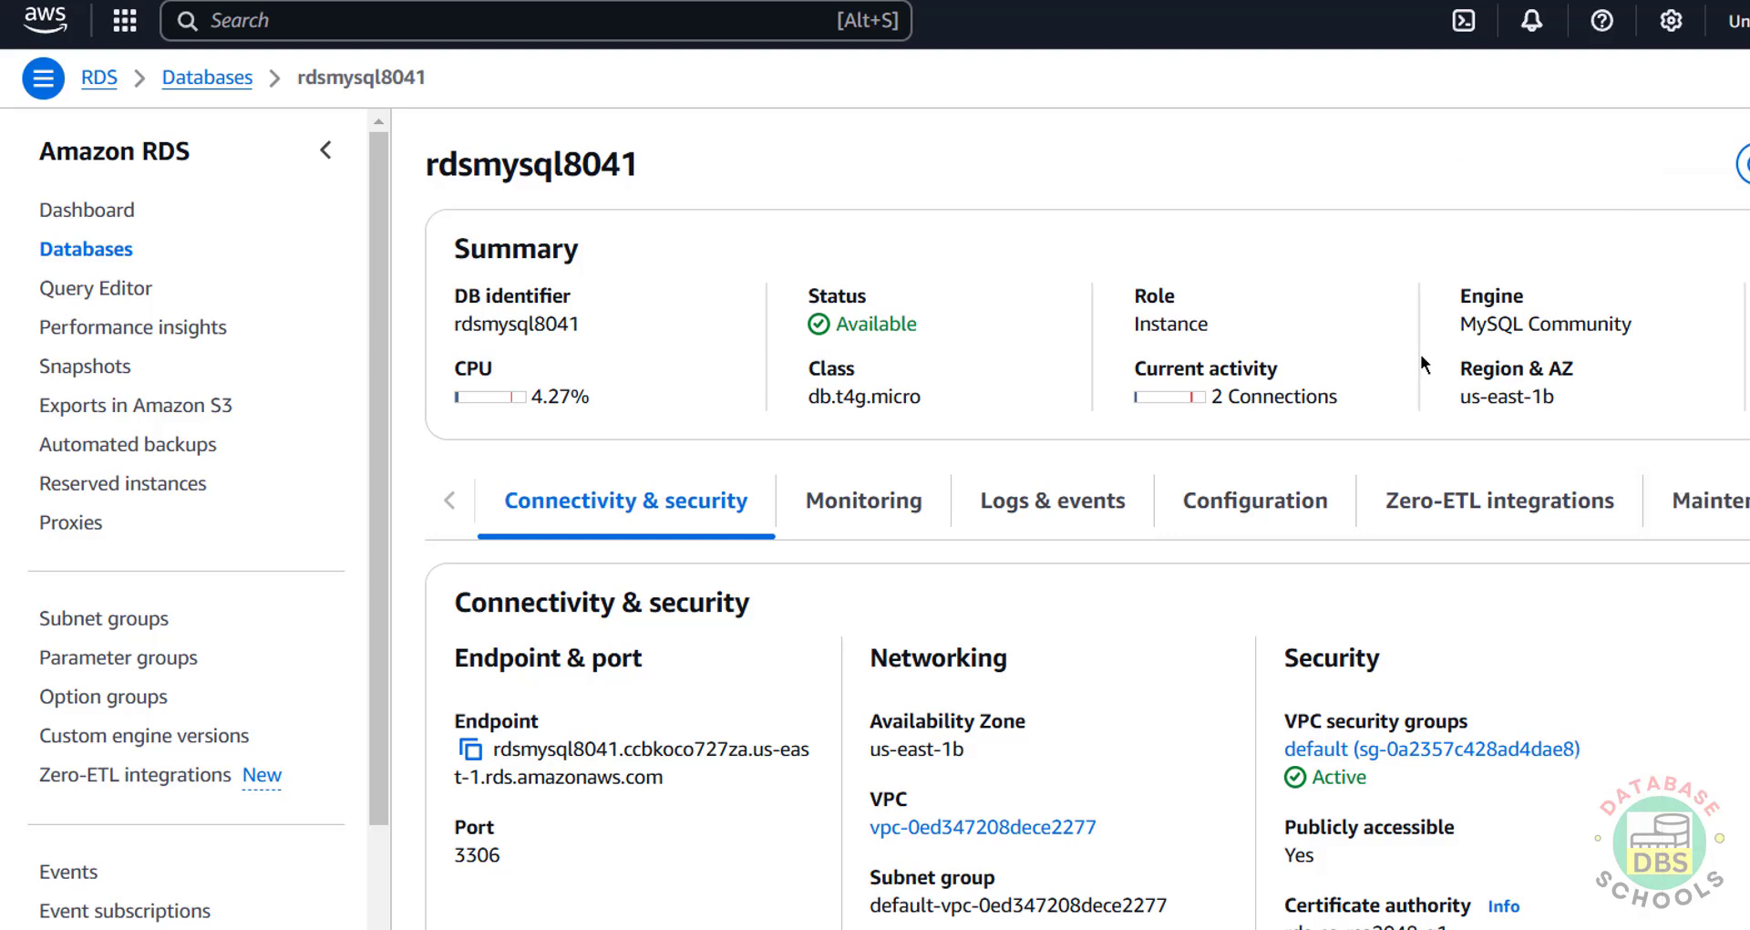
Step: Launch DBeaver, start a new MySQL connection, and paste the RDS endpoint as server host
mouse_move(1420, 925)
key(super)
text(dbeave)
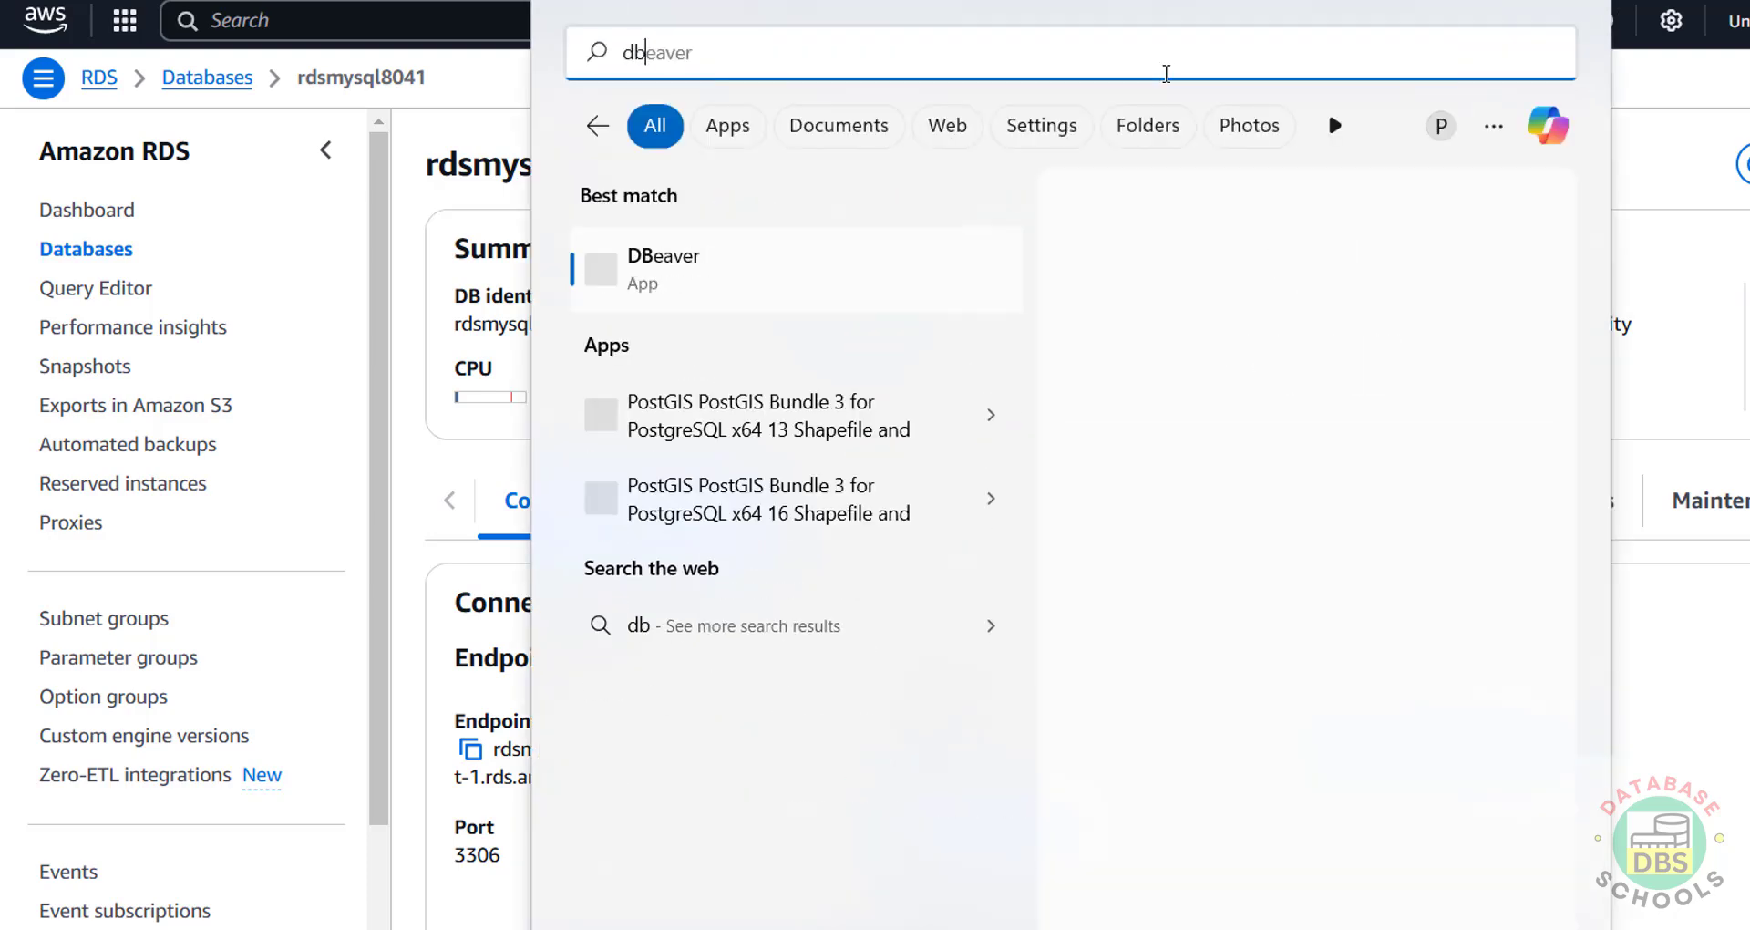
click(801, 239)
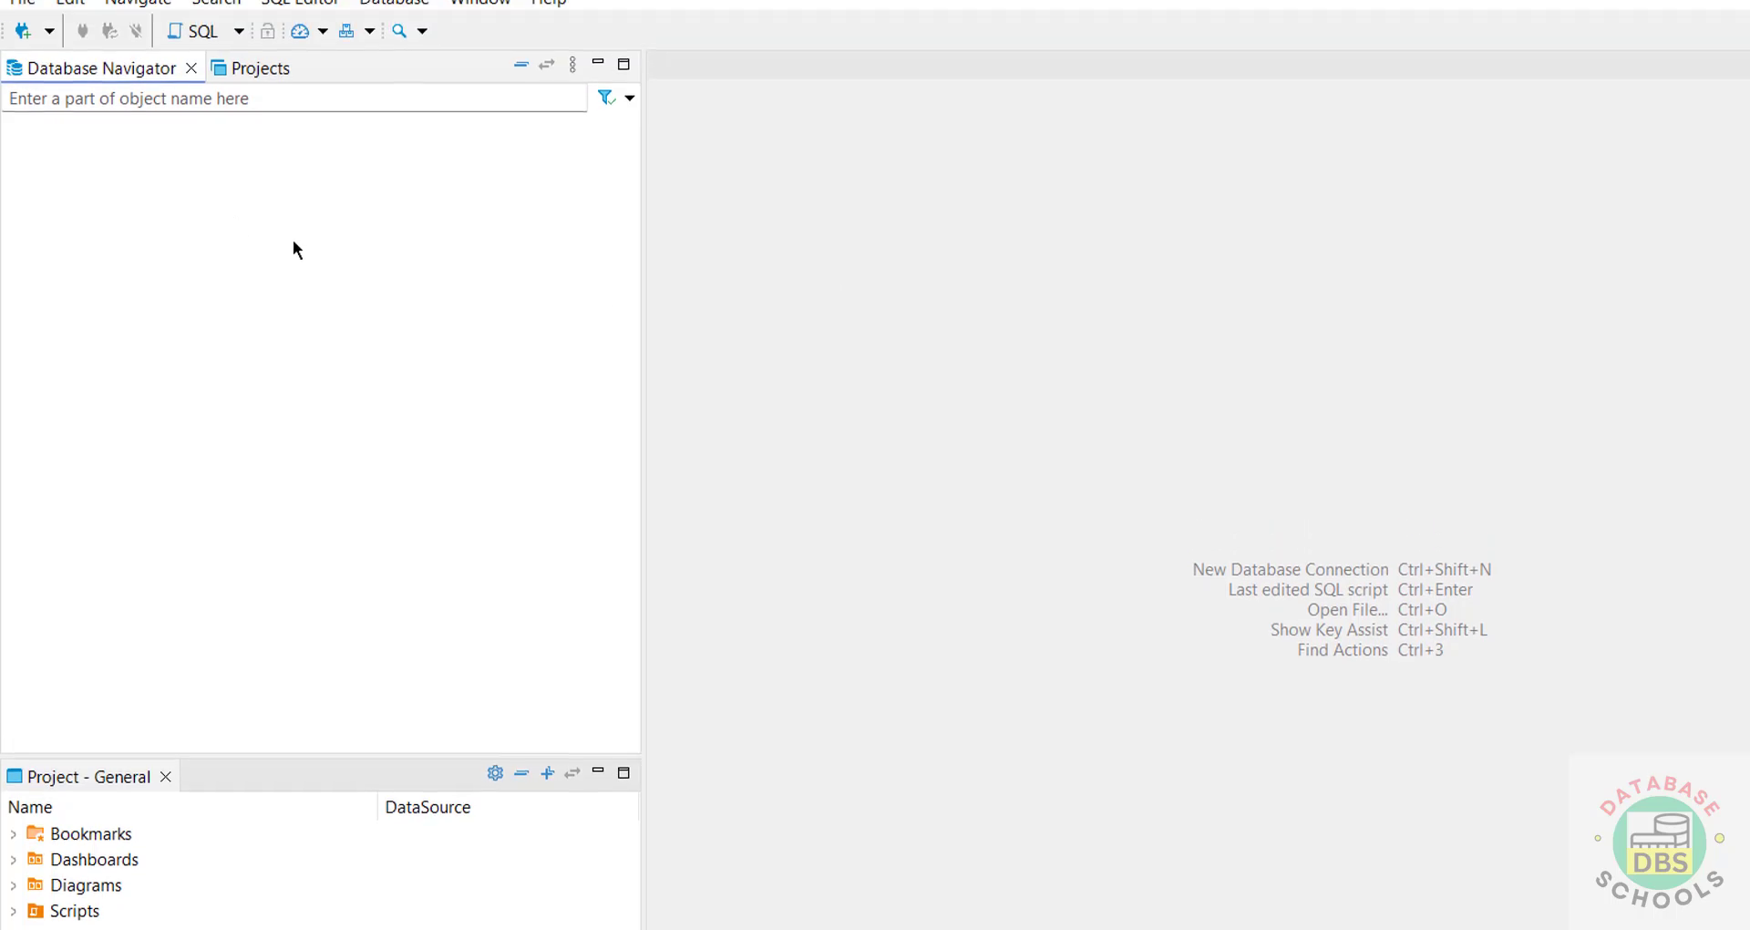
click(33, 90)
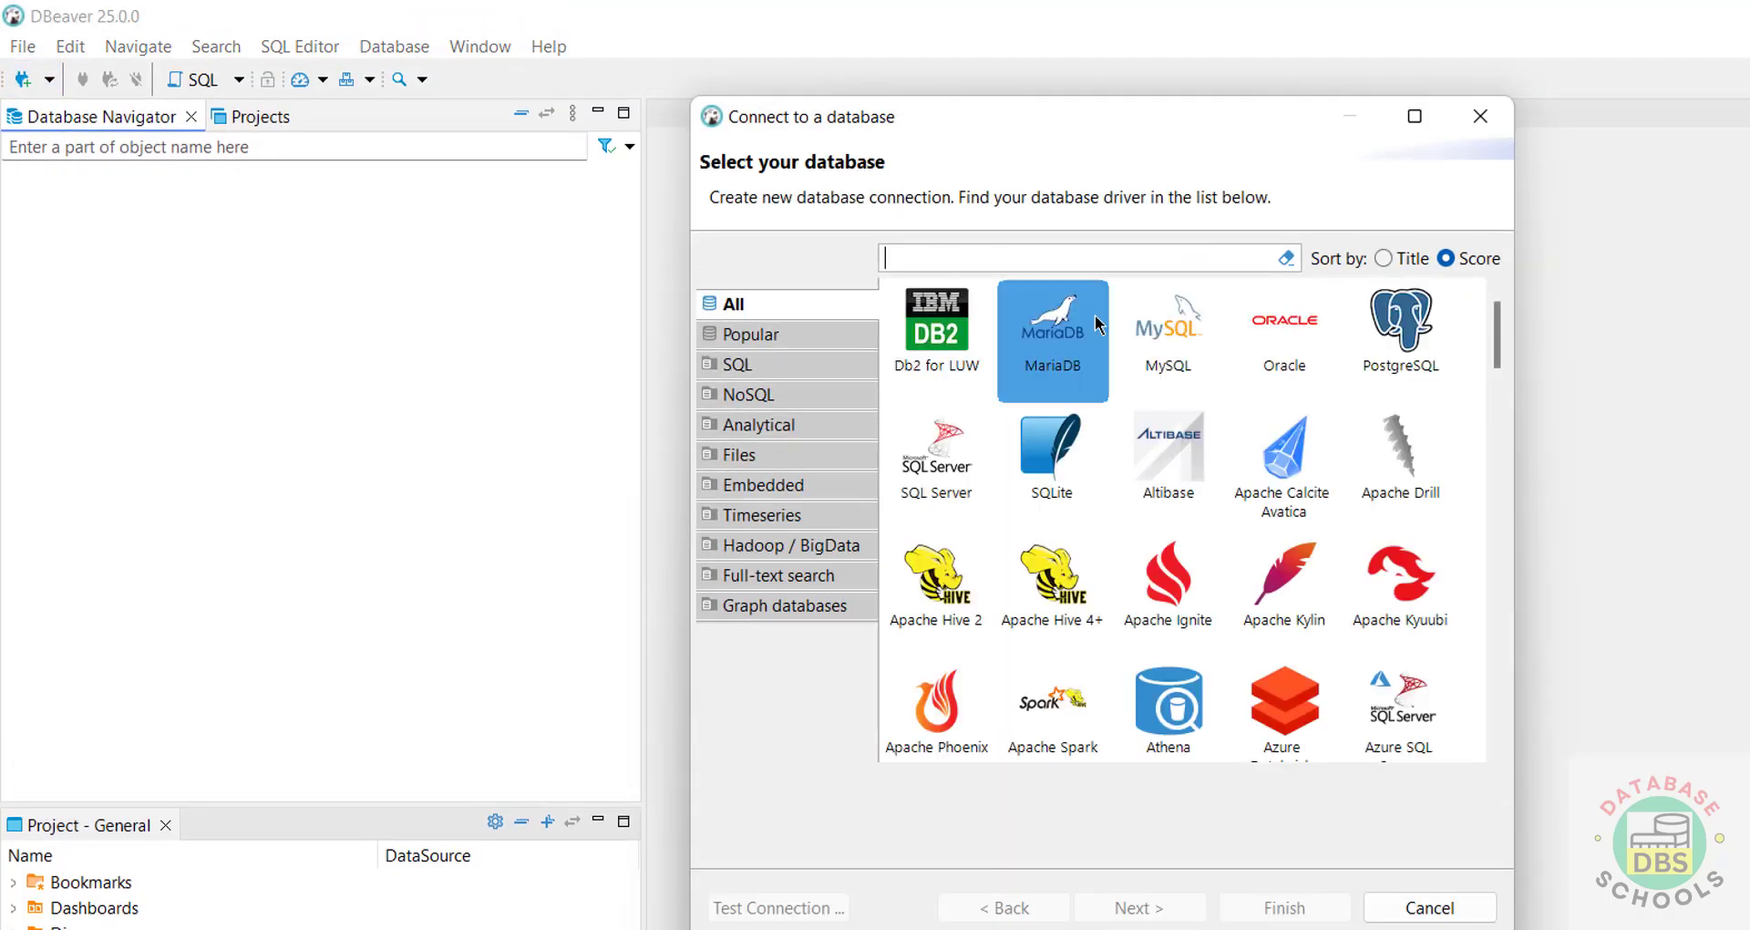
click(1149, 374)
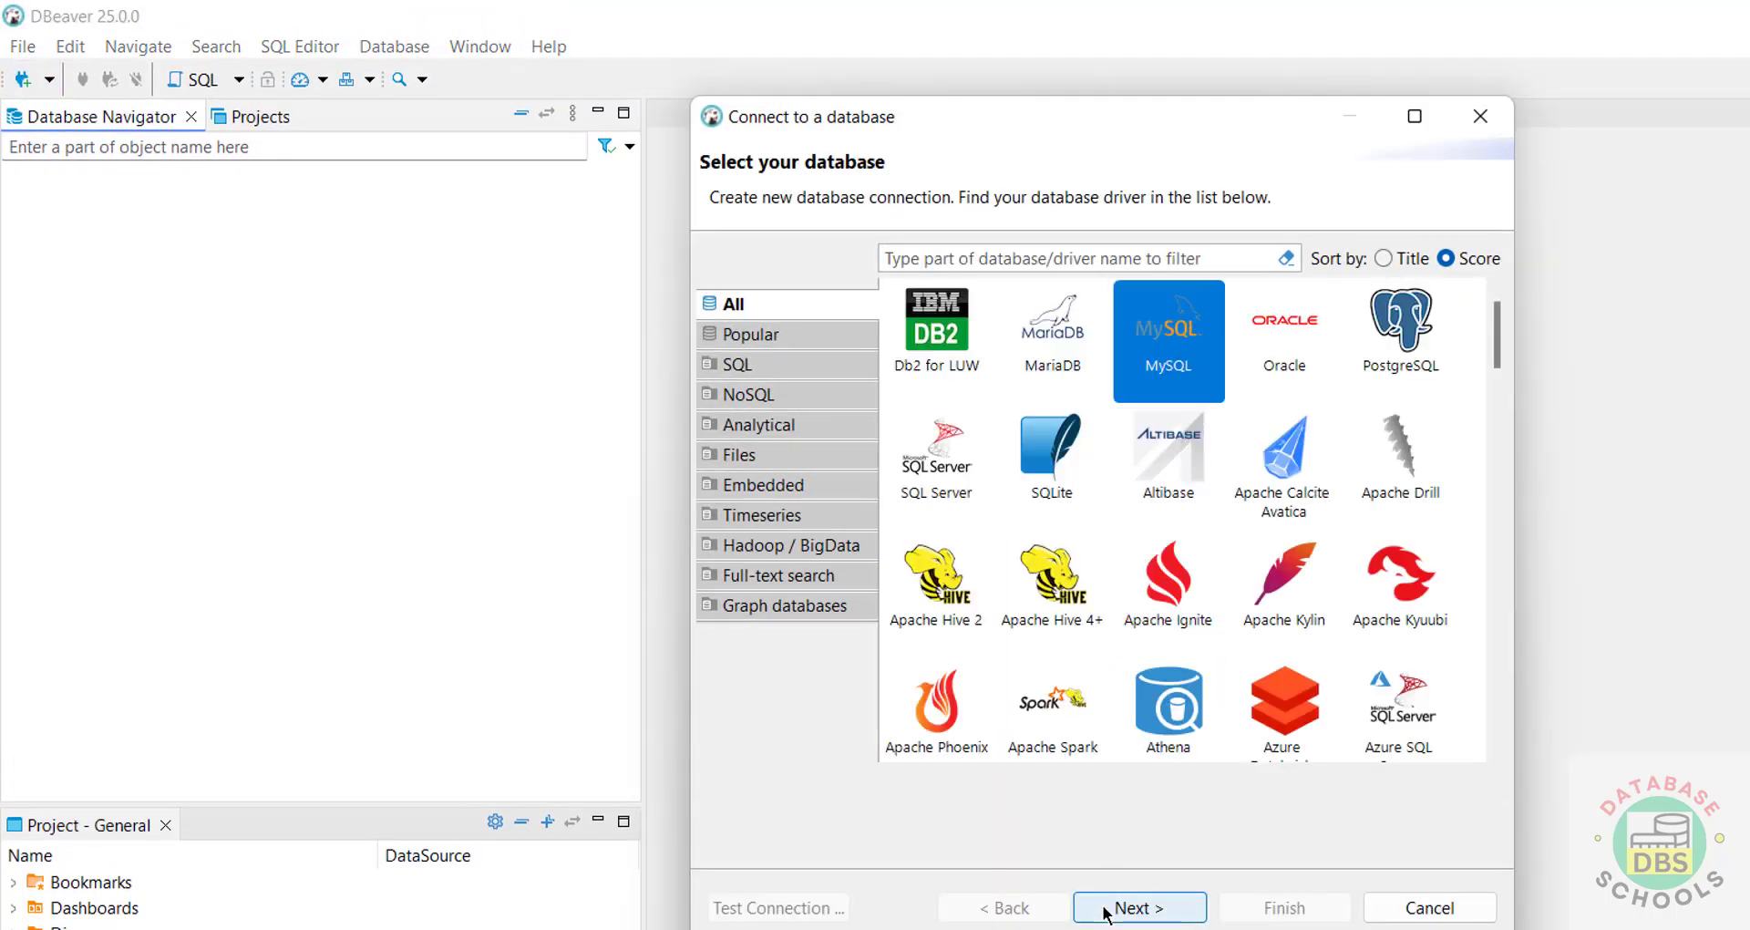
click(1140, 907)
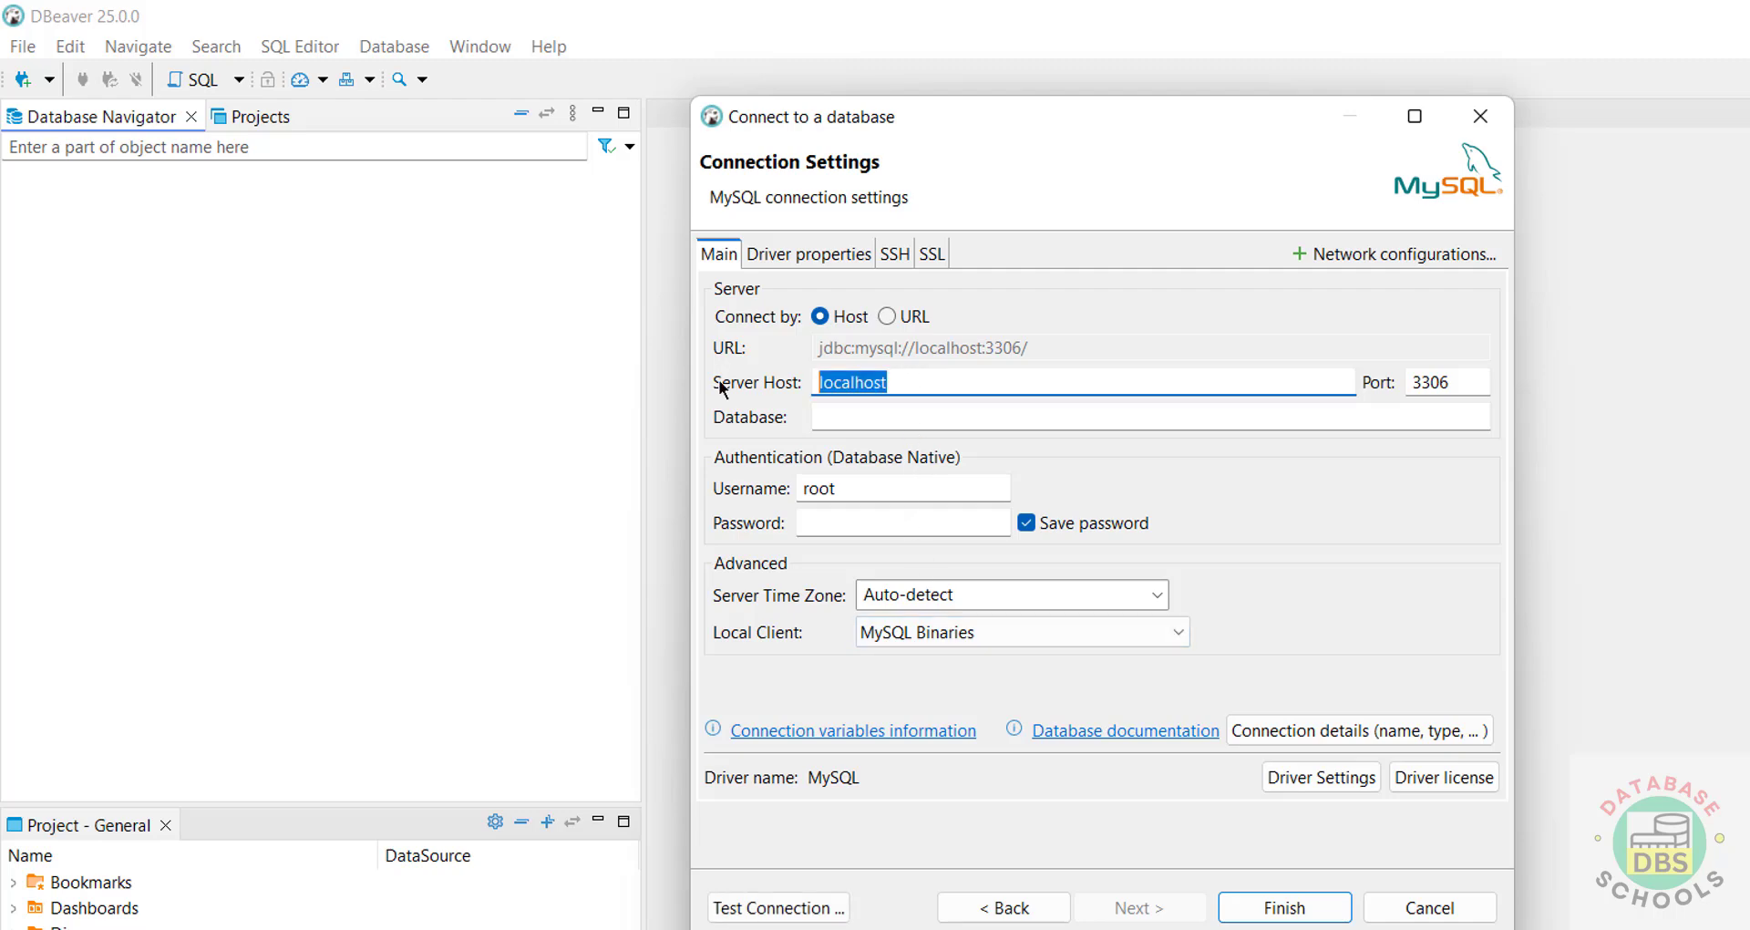
text(rdsmysql8041.ccbkoco727za.us-east-1.rds.amazonaws.com)
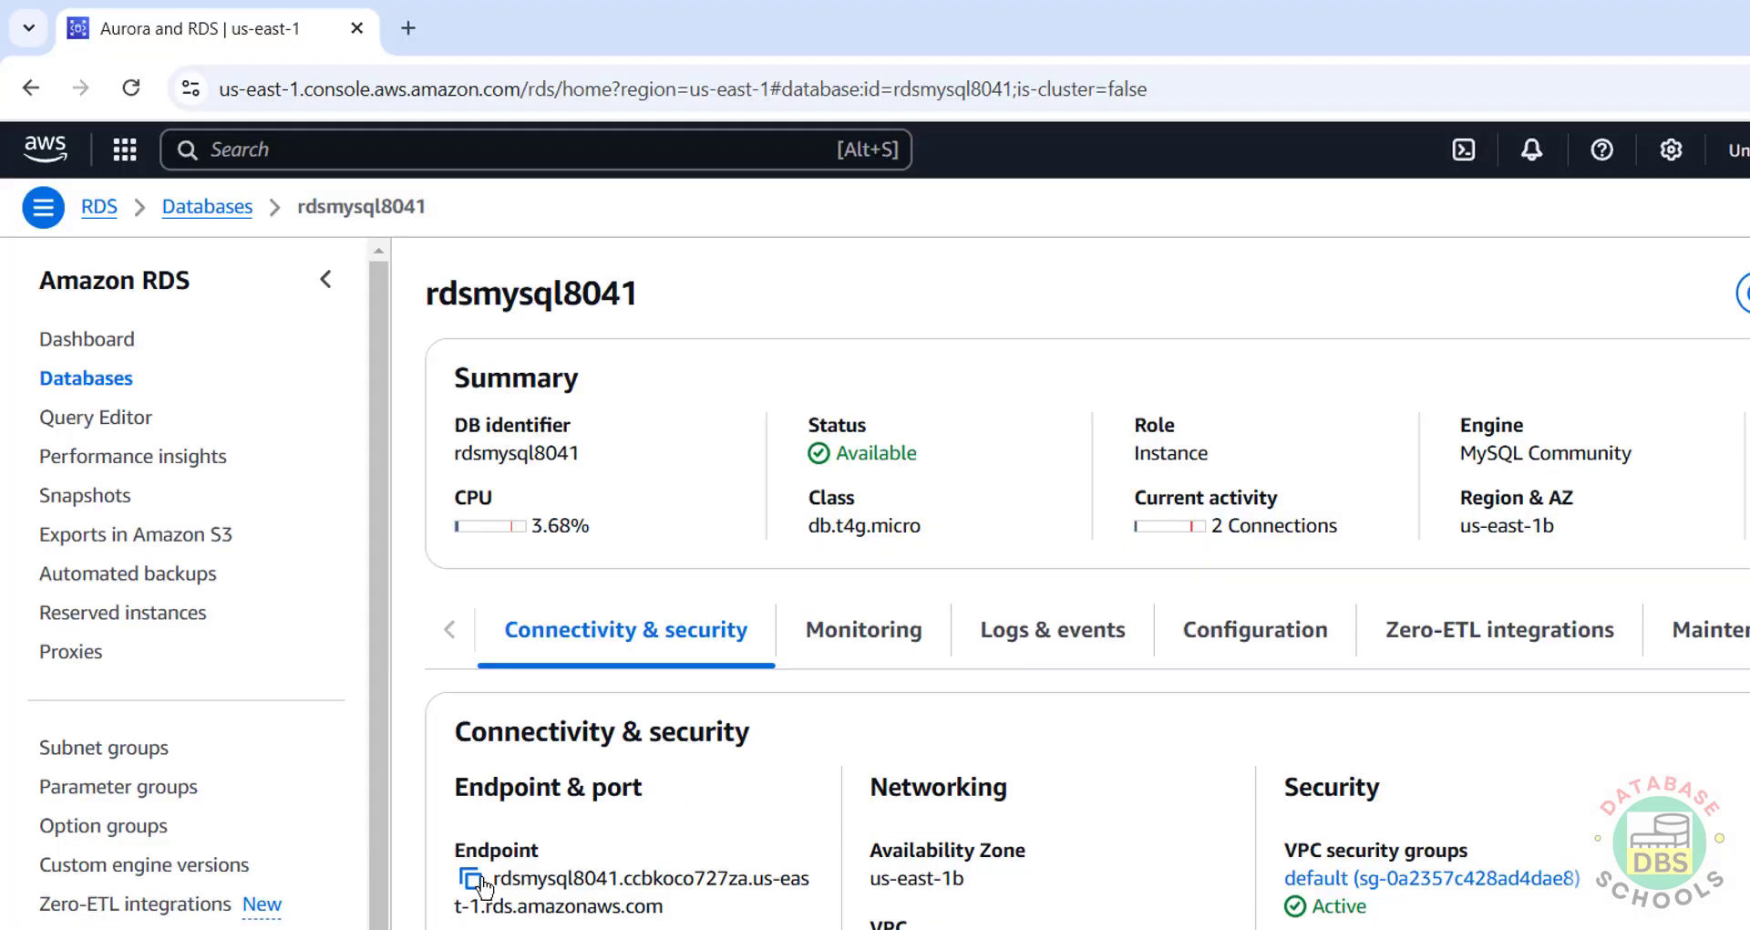
Step: Copy the rdsmysql8041 endpoint and open its Modify page down to the master password
click(481, 880)
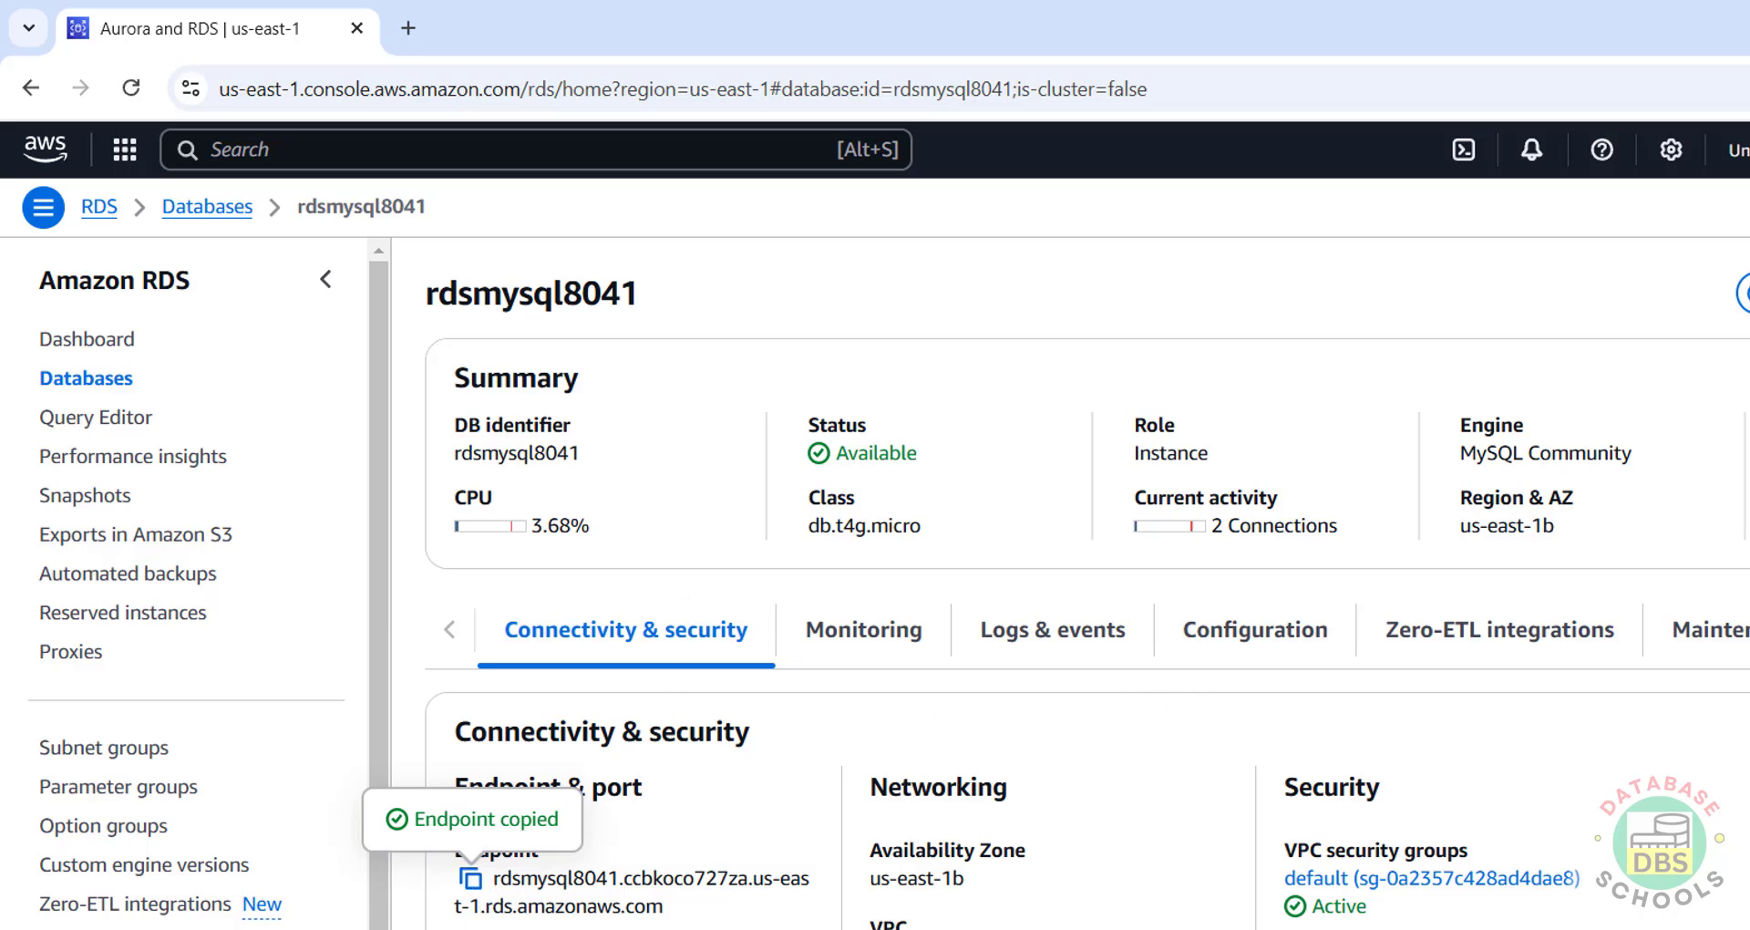
click(1743, 293)
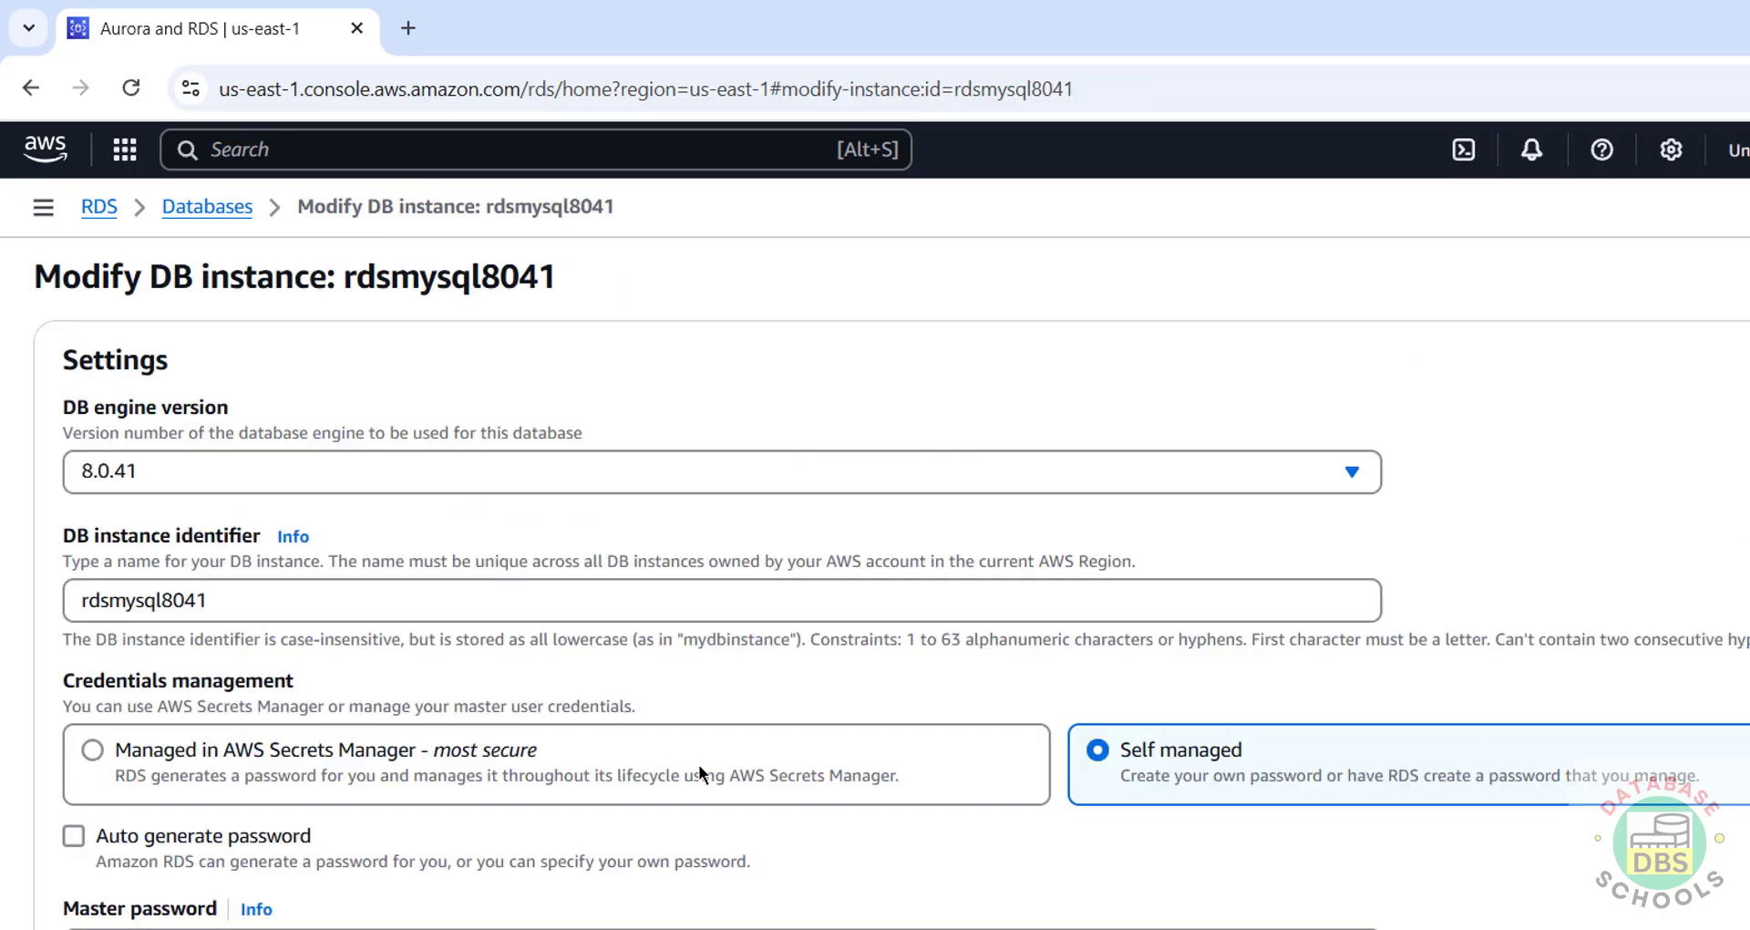
scroll(547, 720, down, 3)
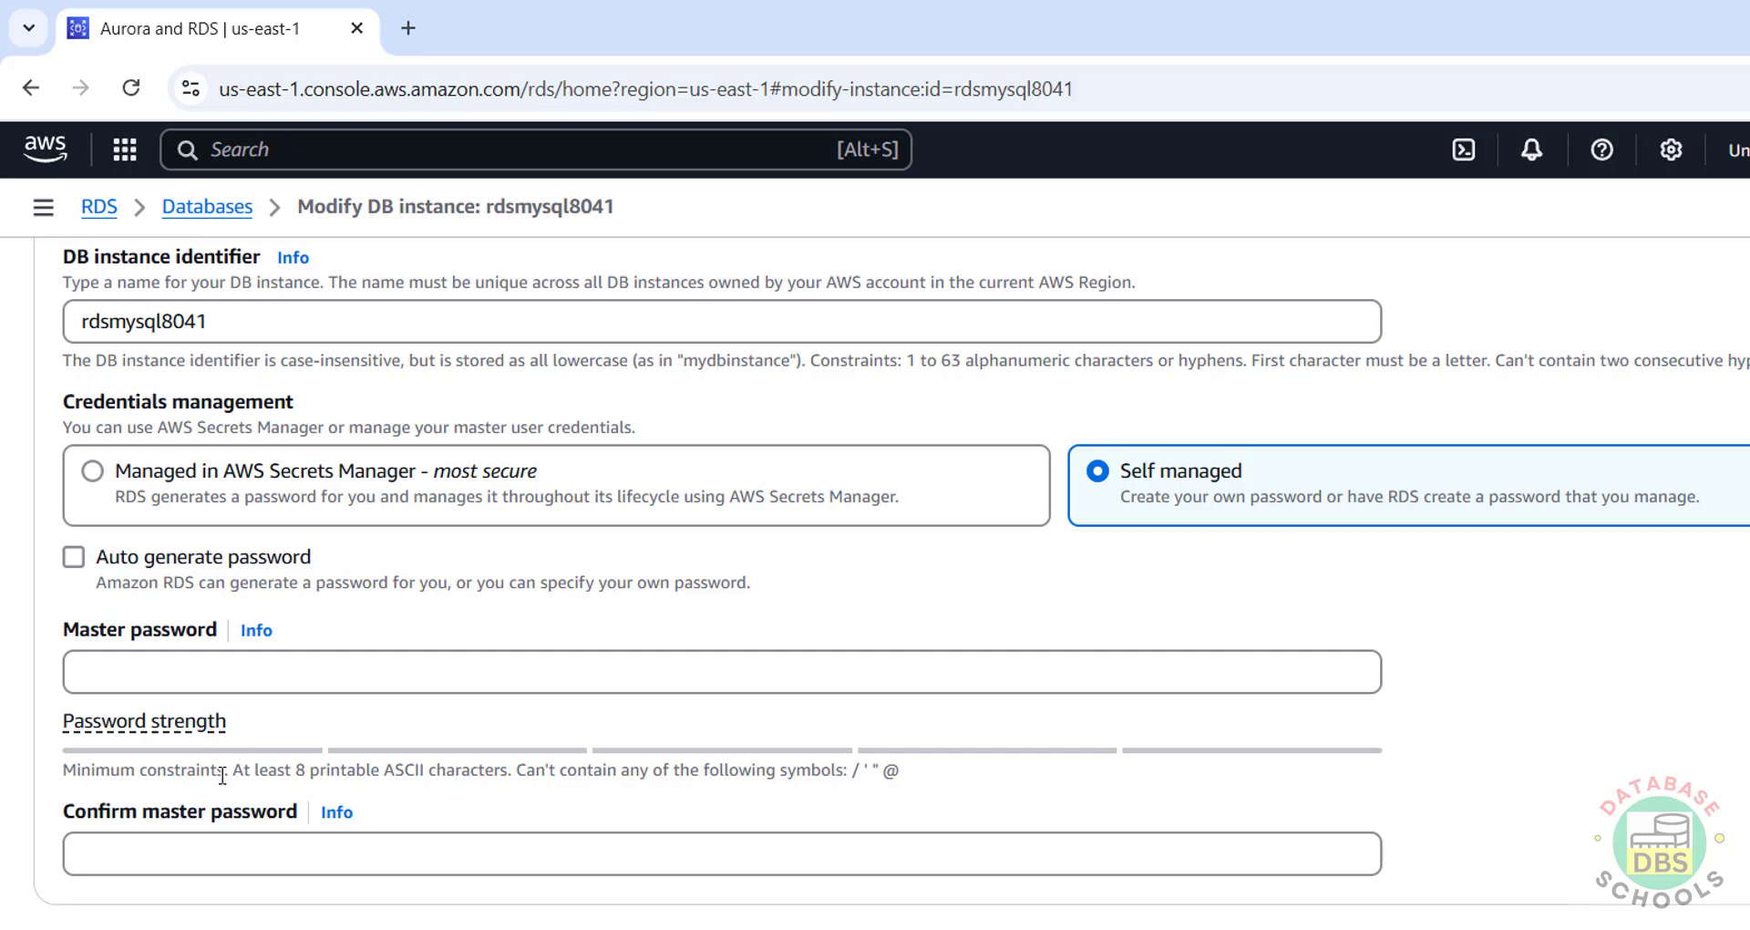
Step: Set the DBeaver connection's username to admin and its database to r2schools
click(215, 208)
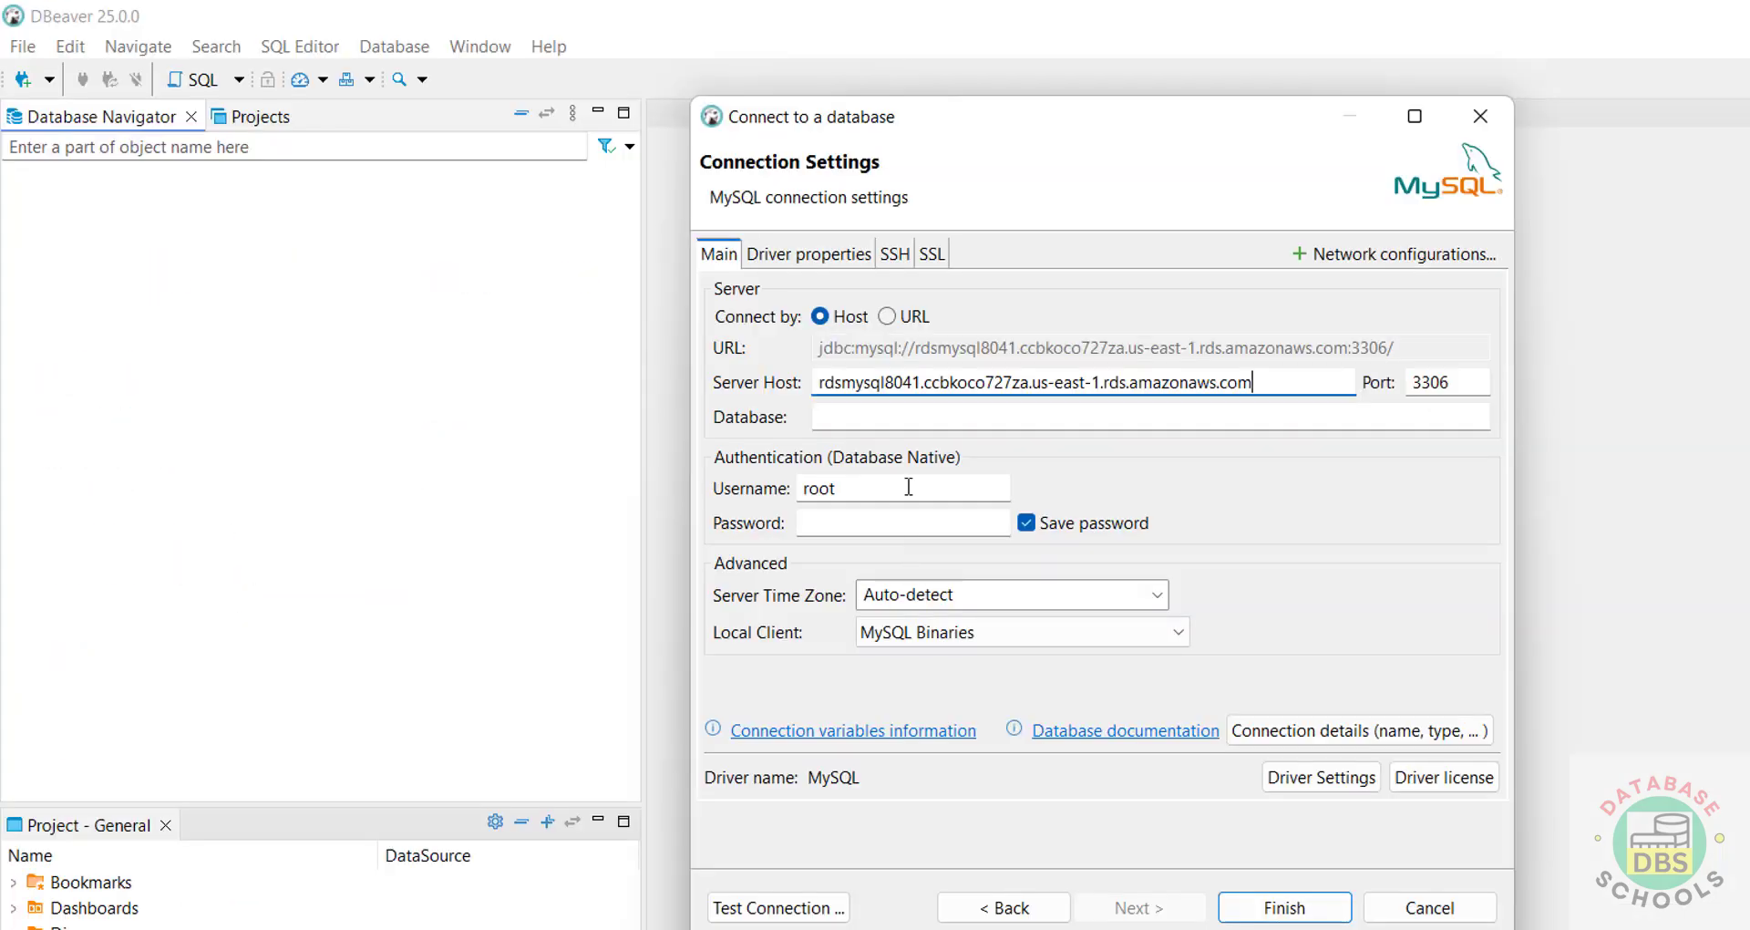
double_click(889, 491)
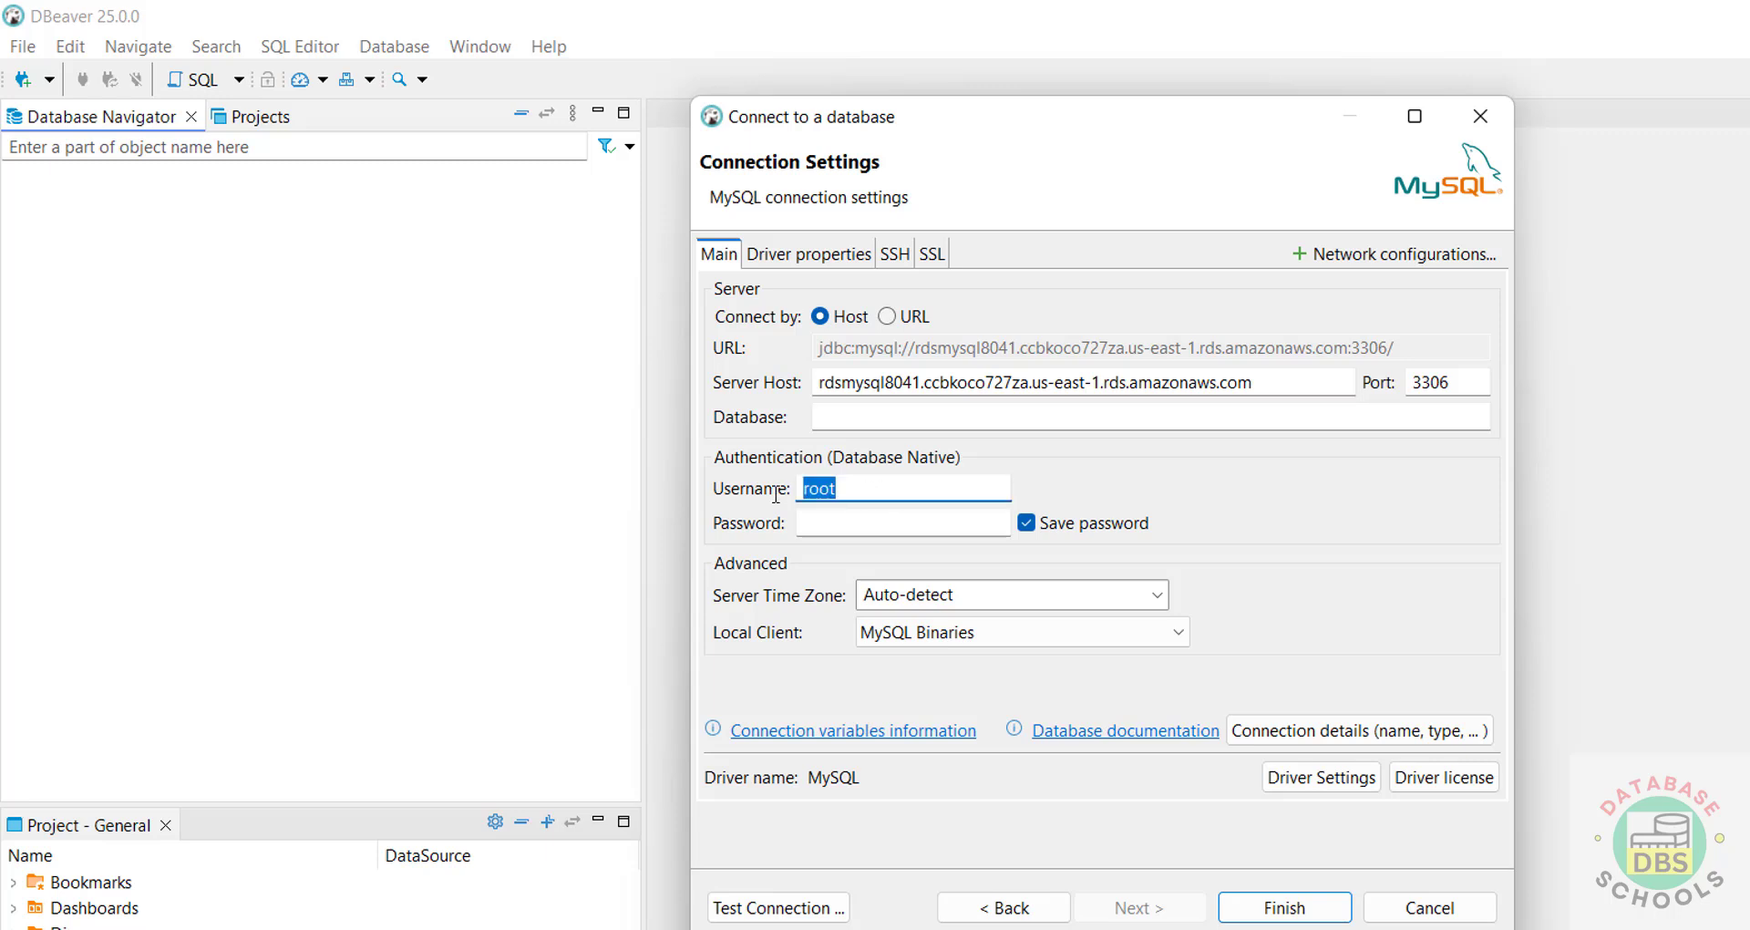
text(admin)
click(1028, 415)
text(r2scho)
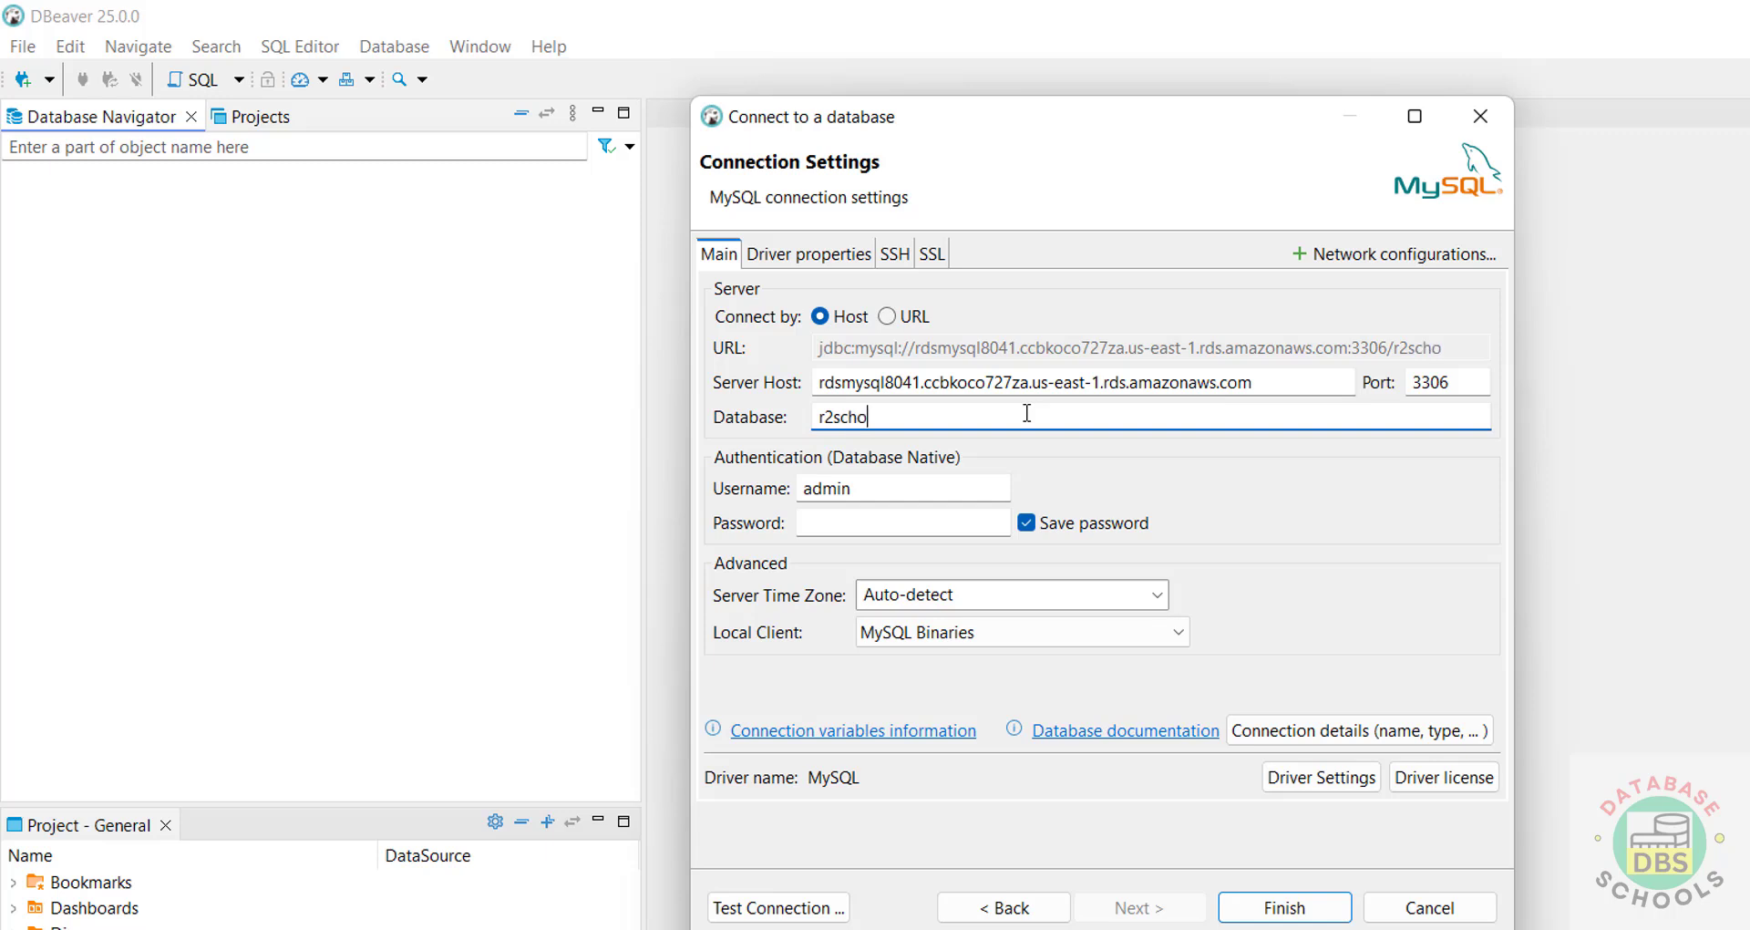
text(ols)
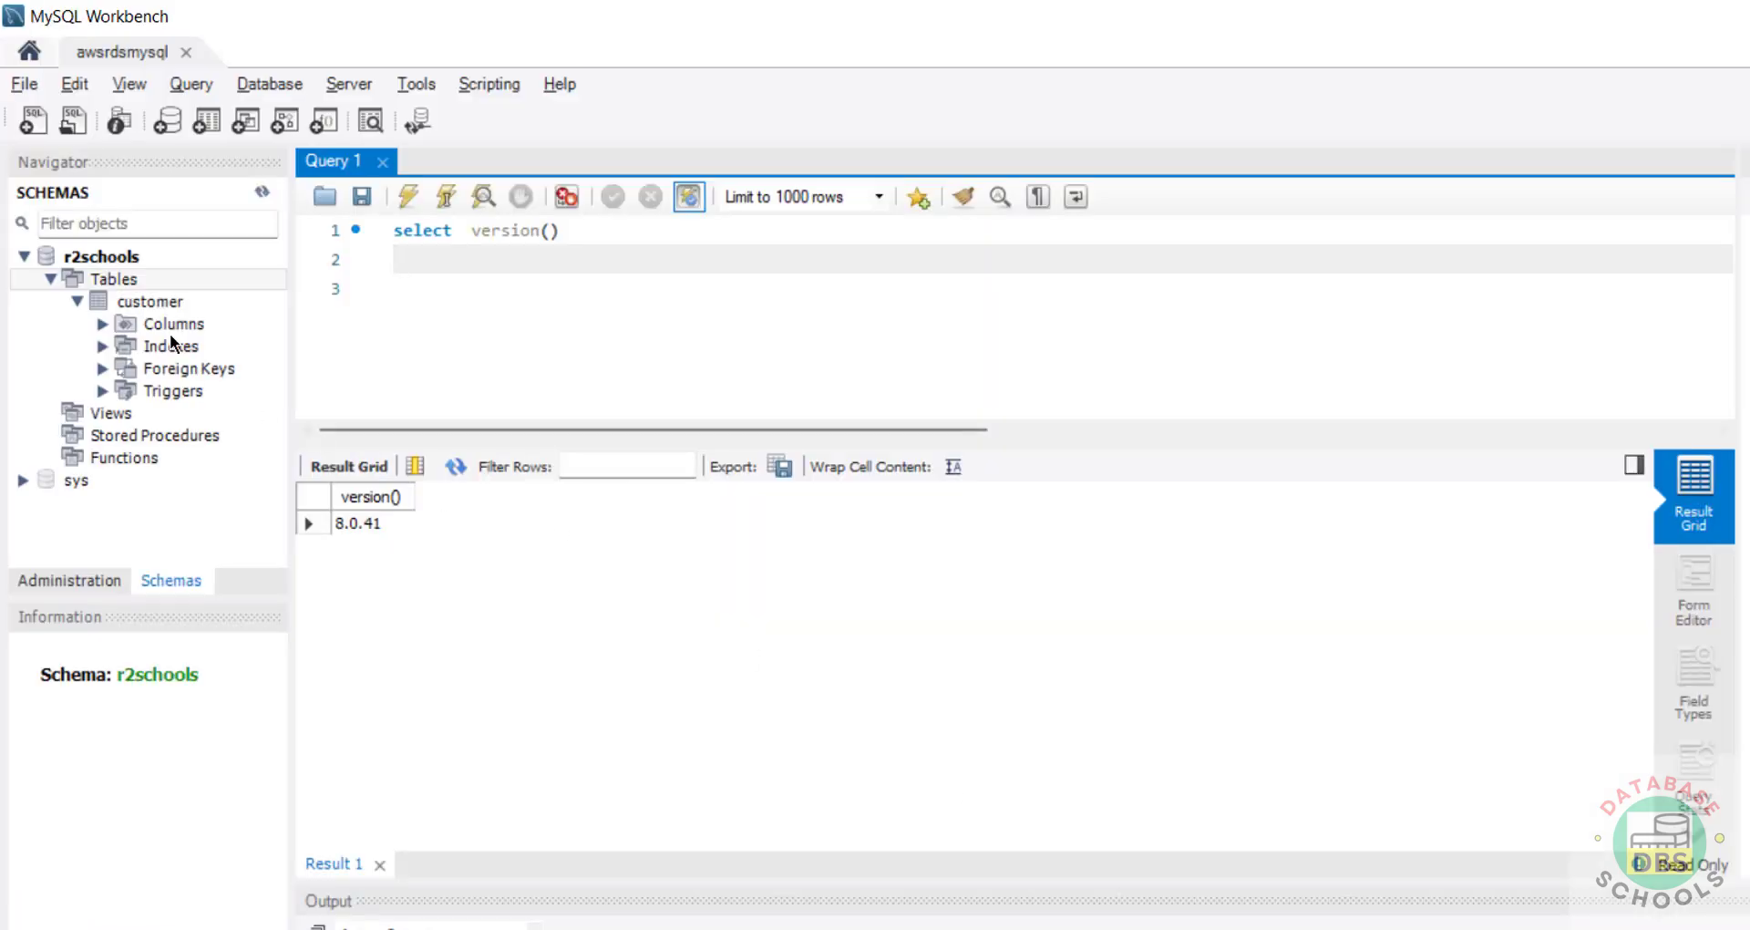
Step: Create a schema named 'bank' on the RDS server and apply its CREATE SCHEMA script
right_click(81, 338)
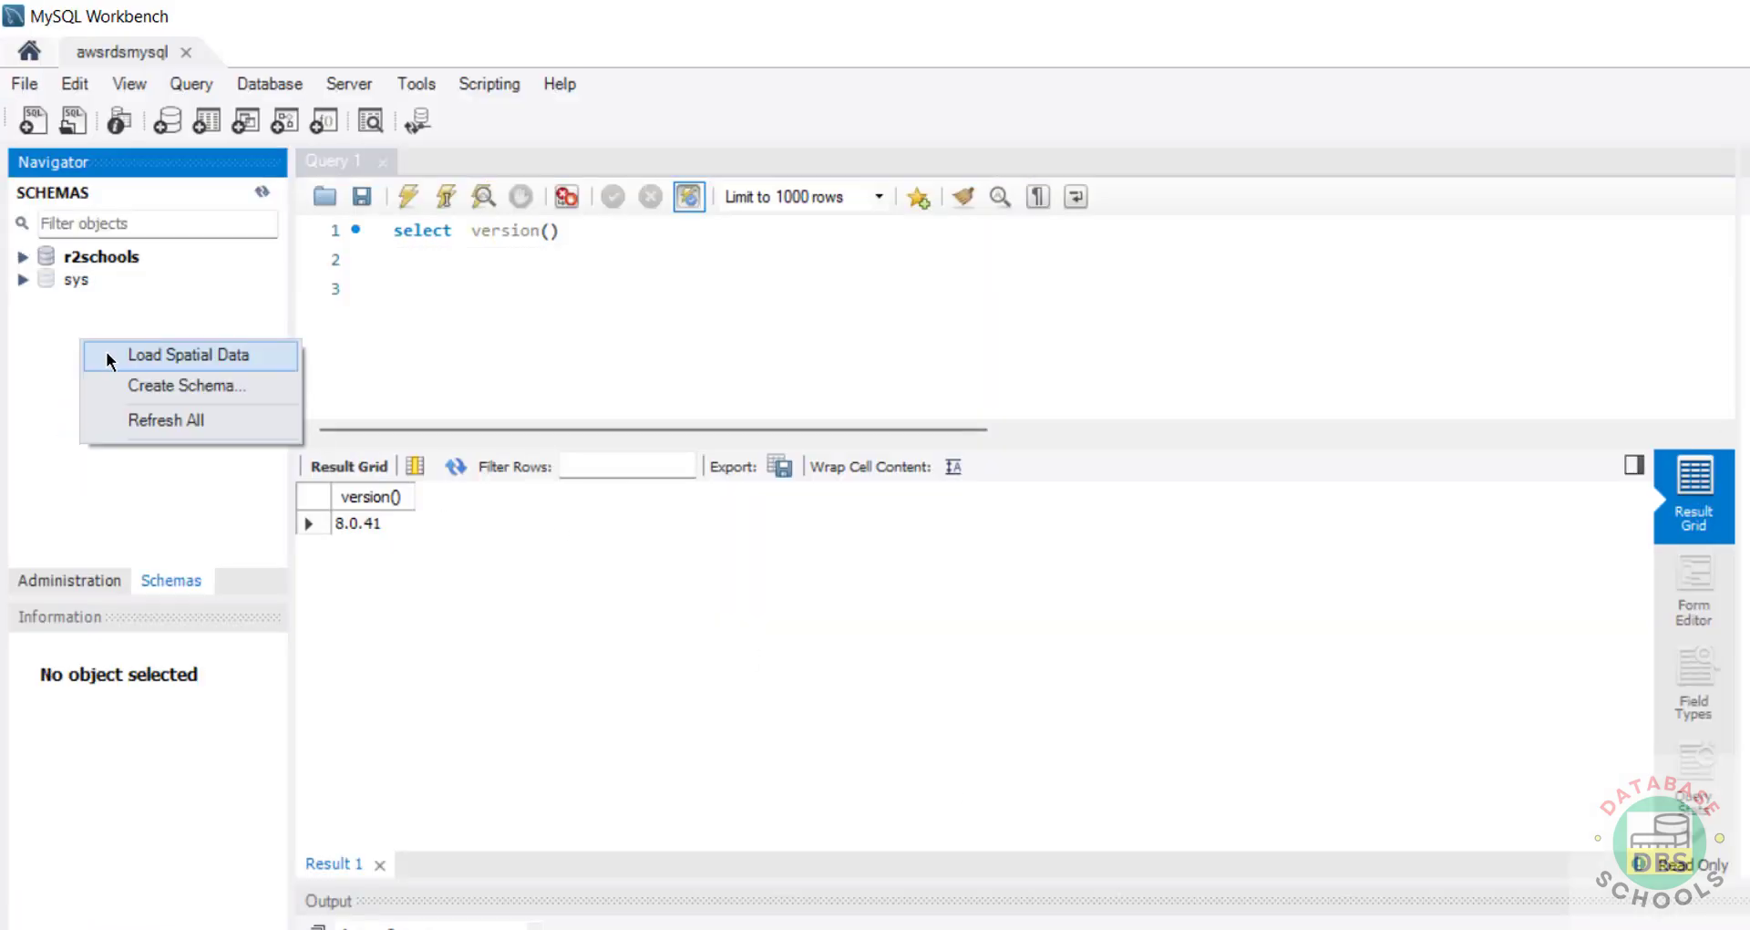
click(116, 385)
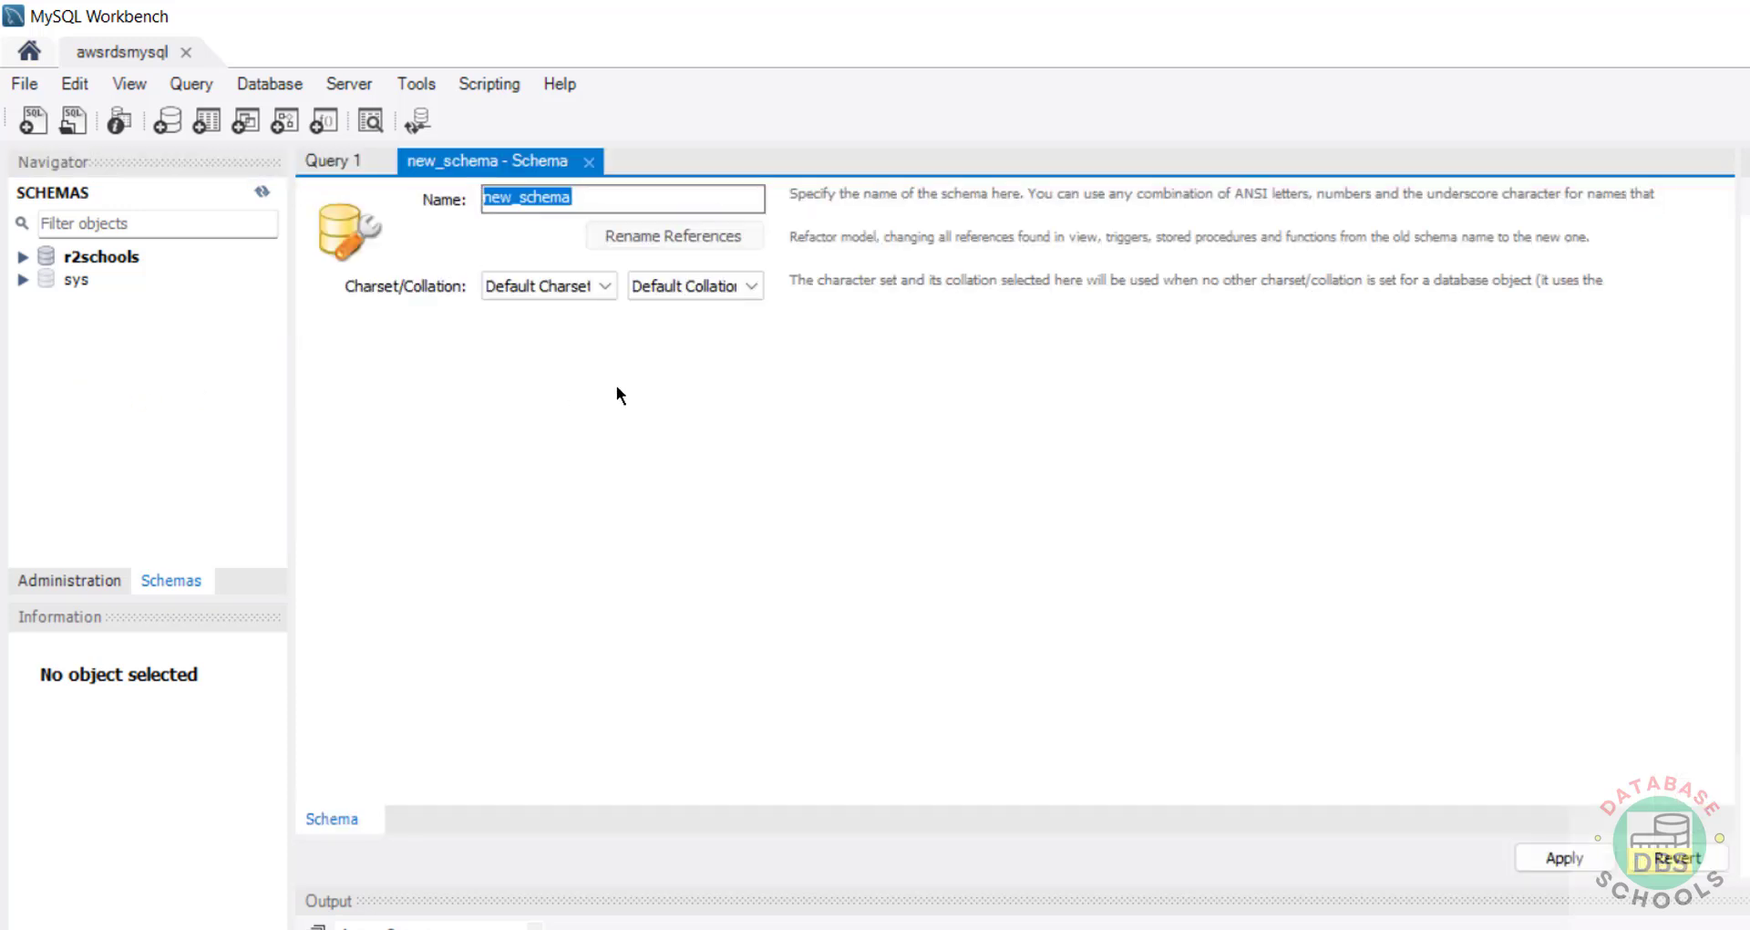
text(bank)
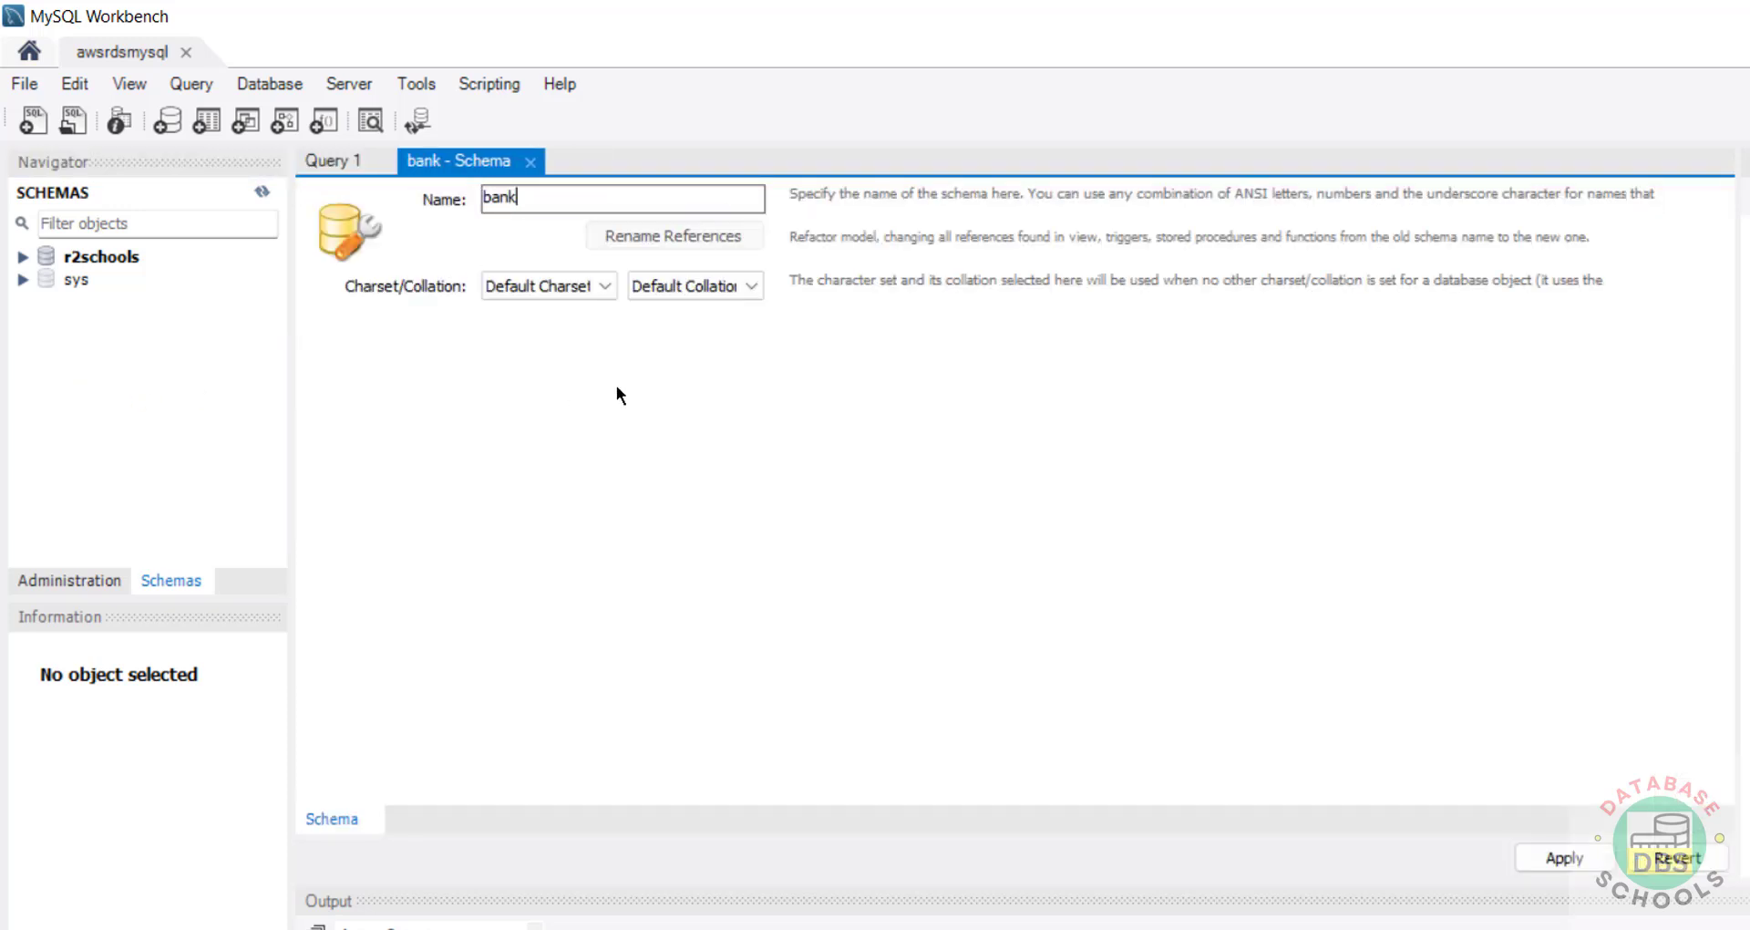
click(1558, 858)
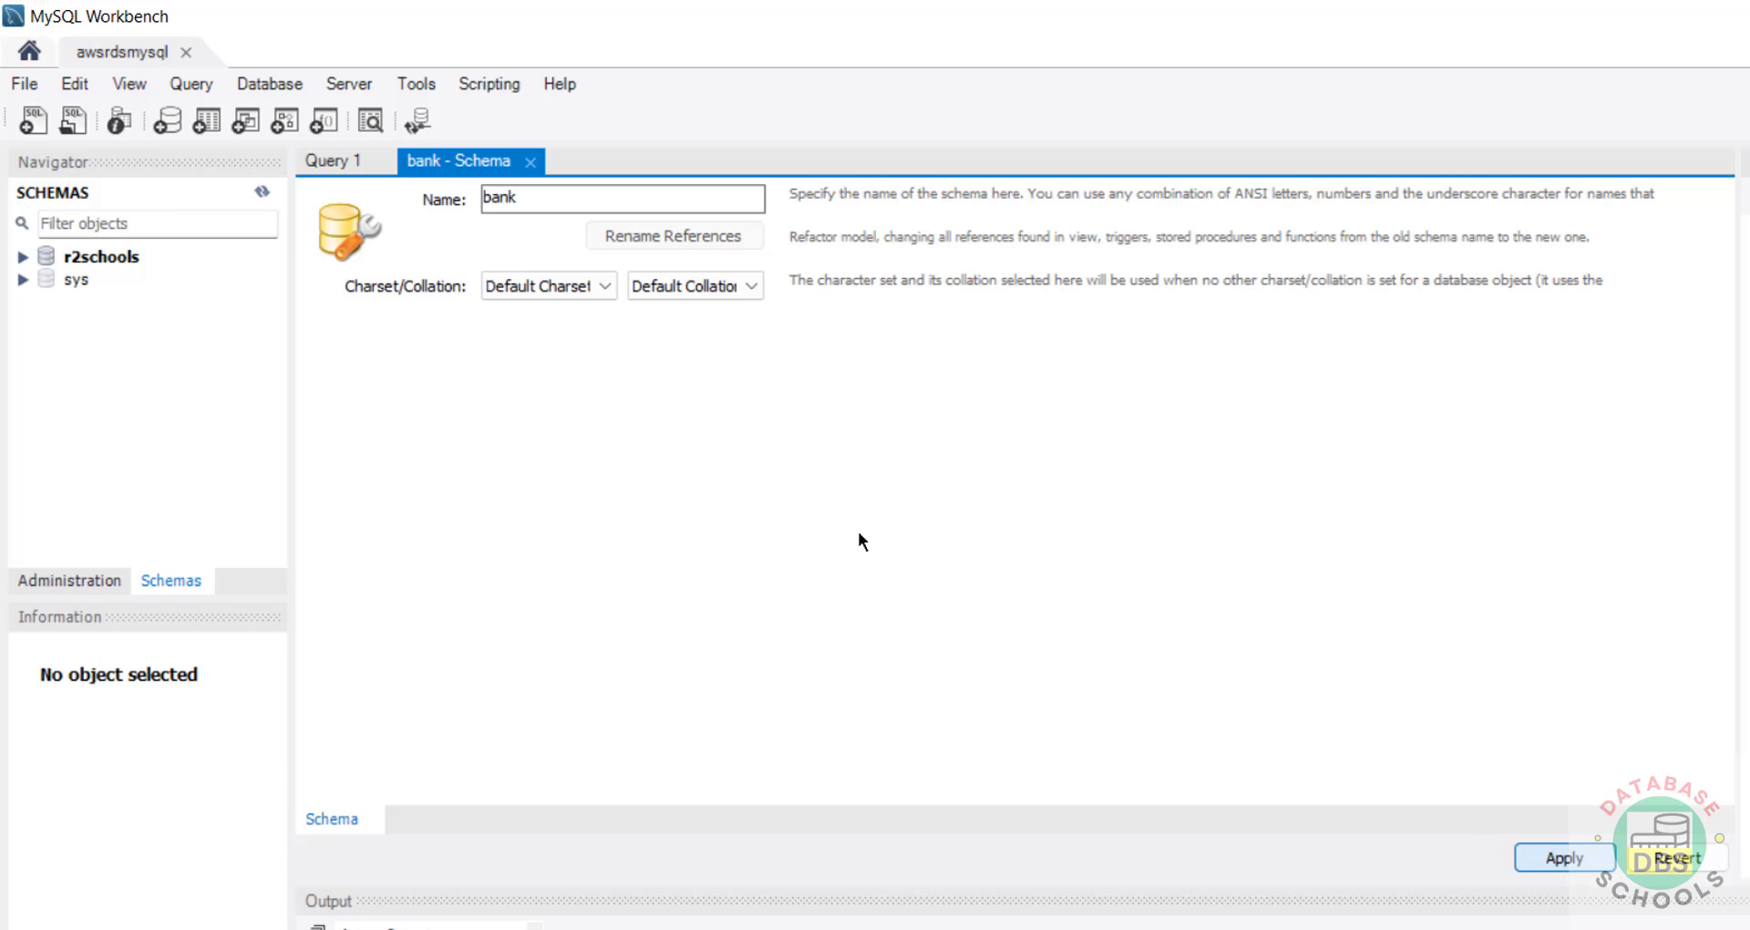
key(Return)
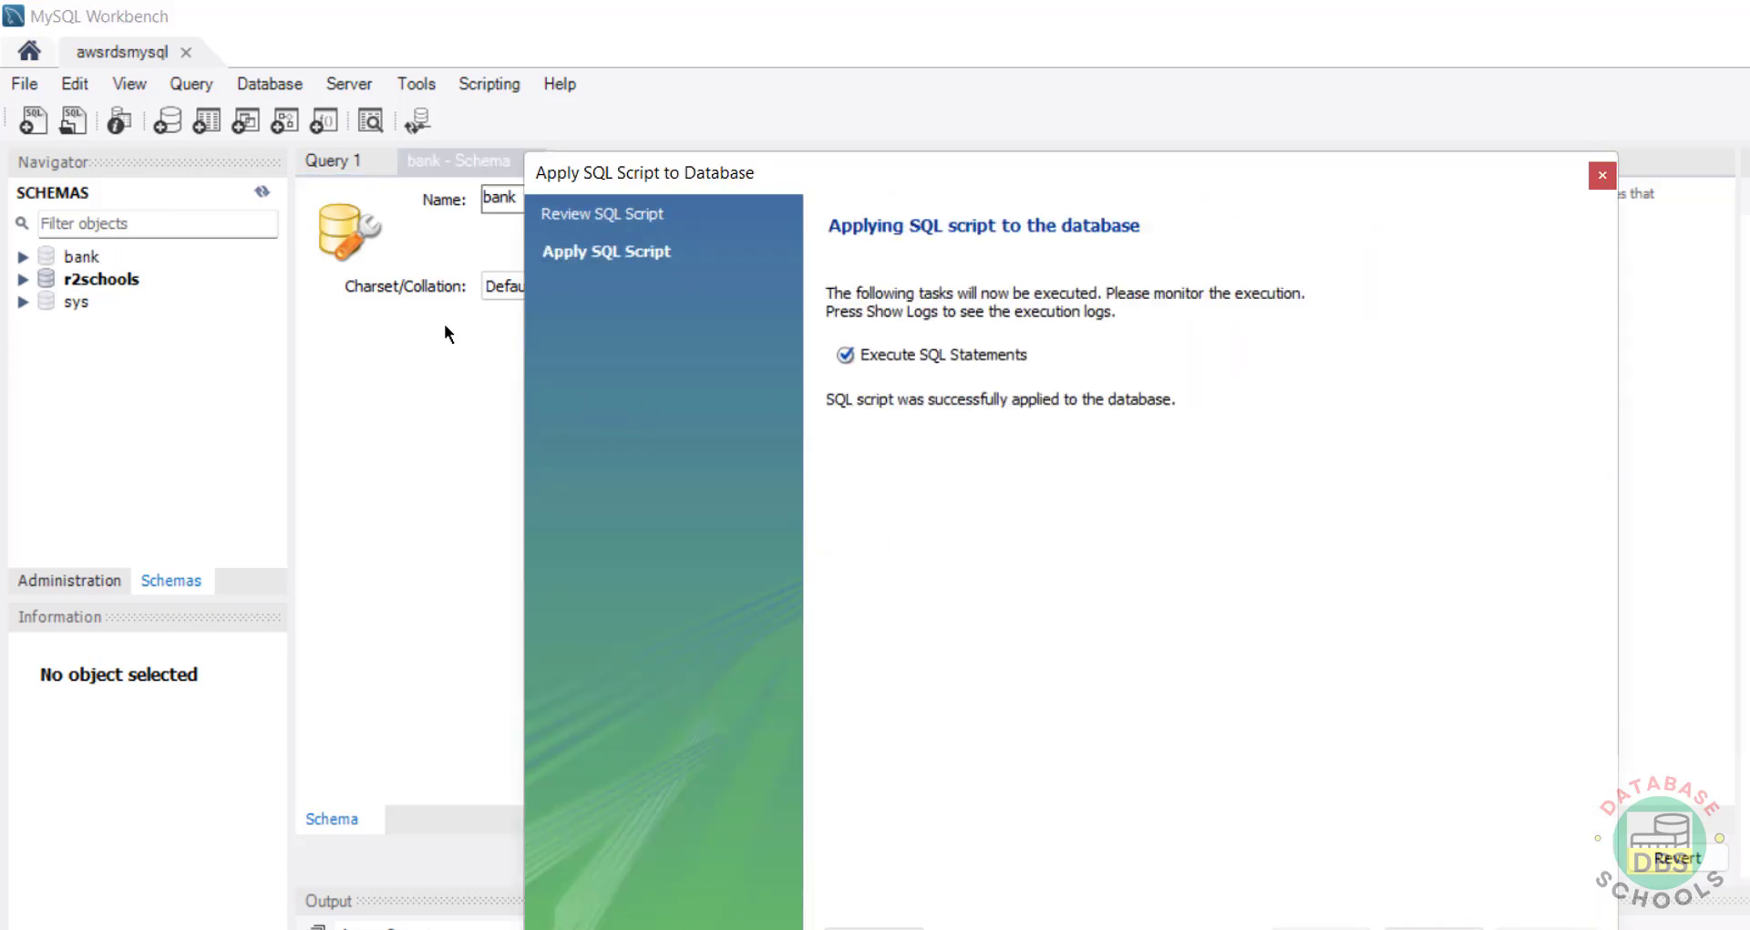
key(Return)
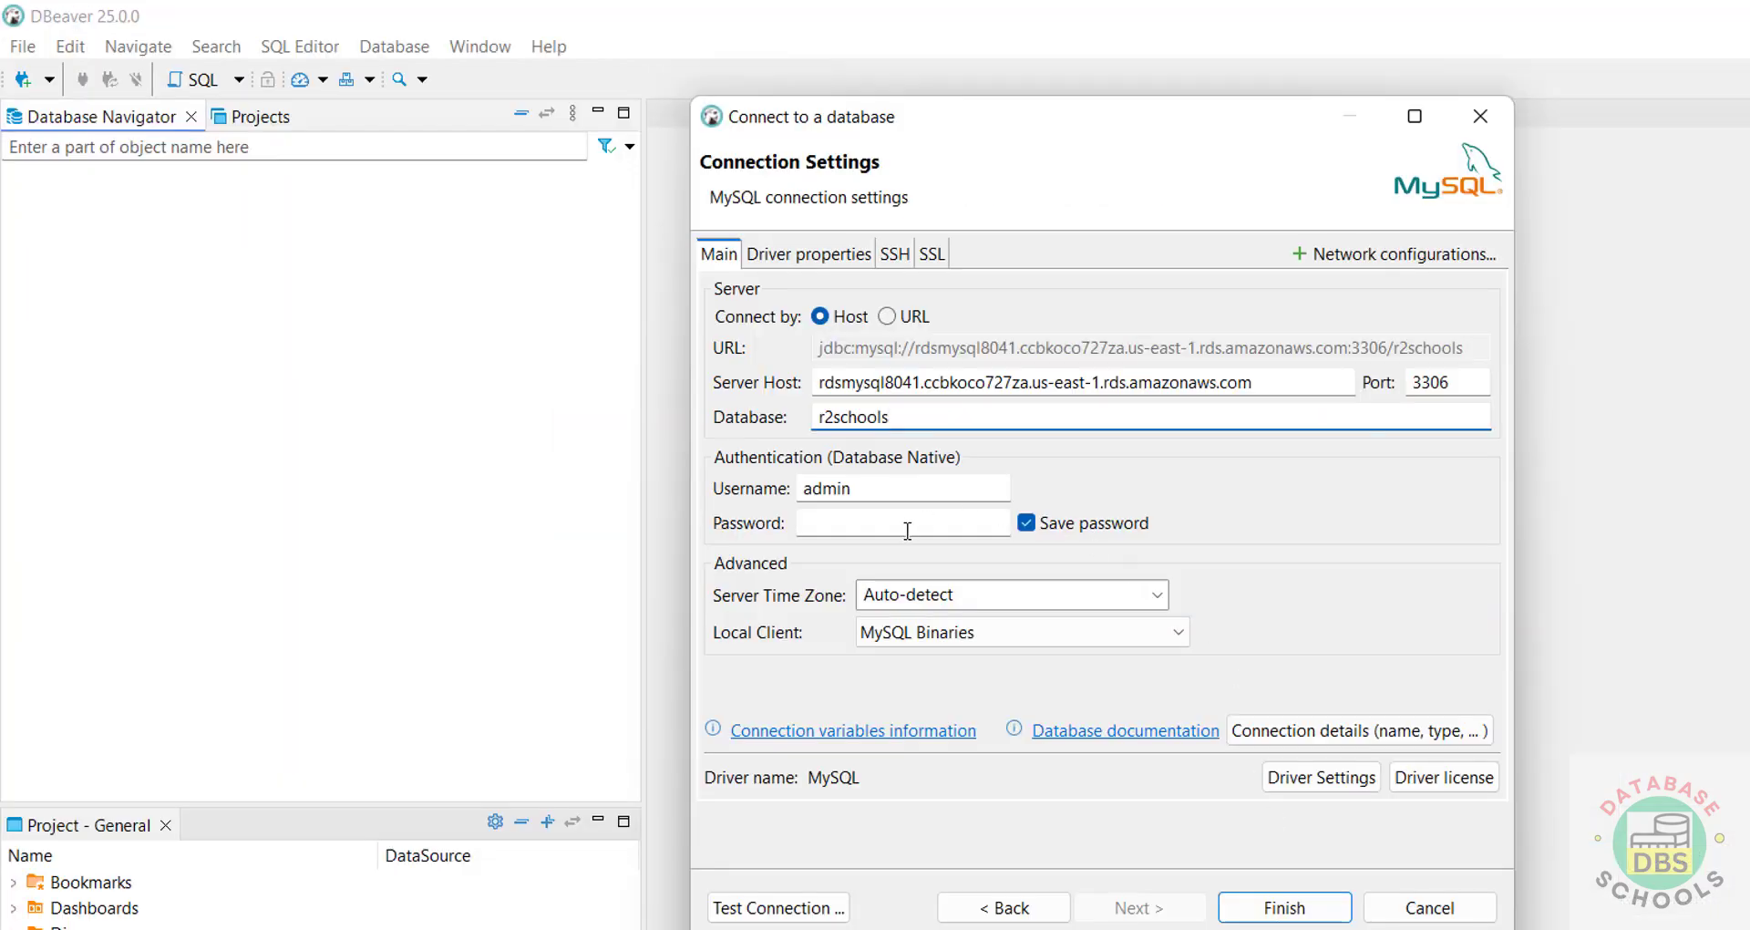
click(910, 527)
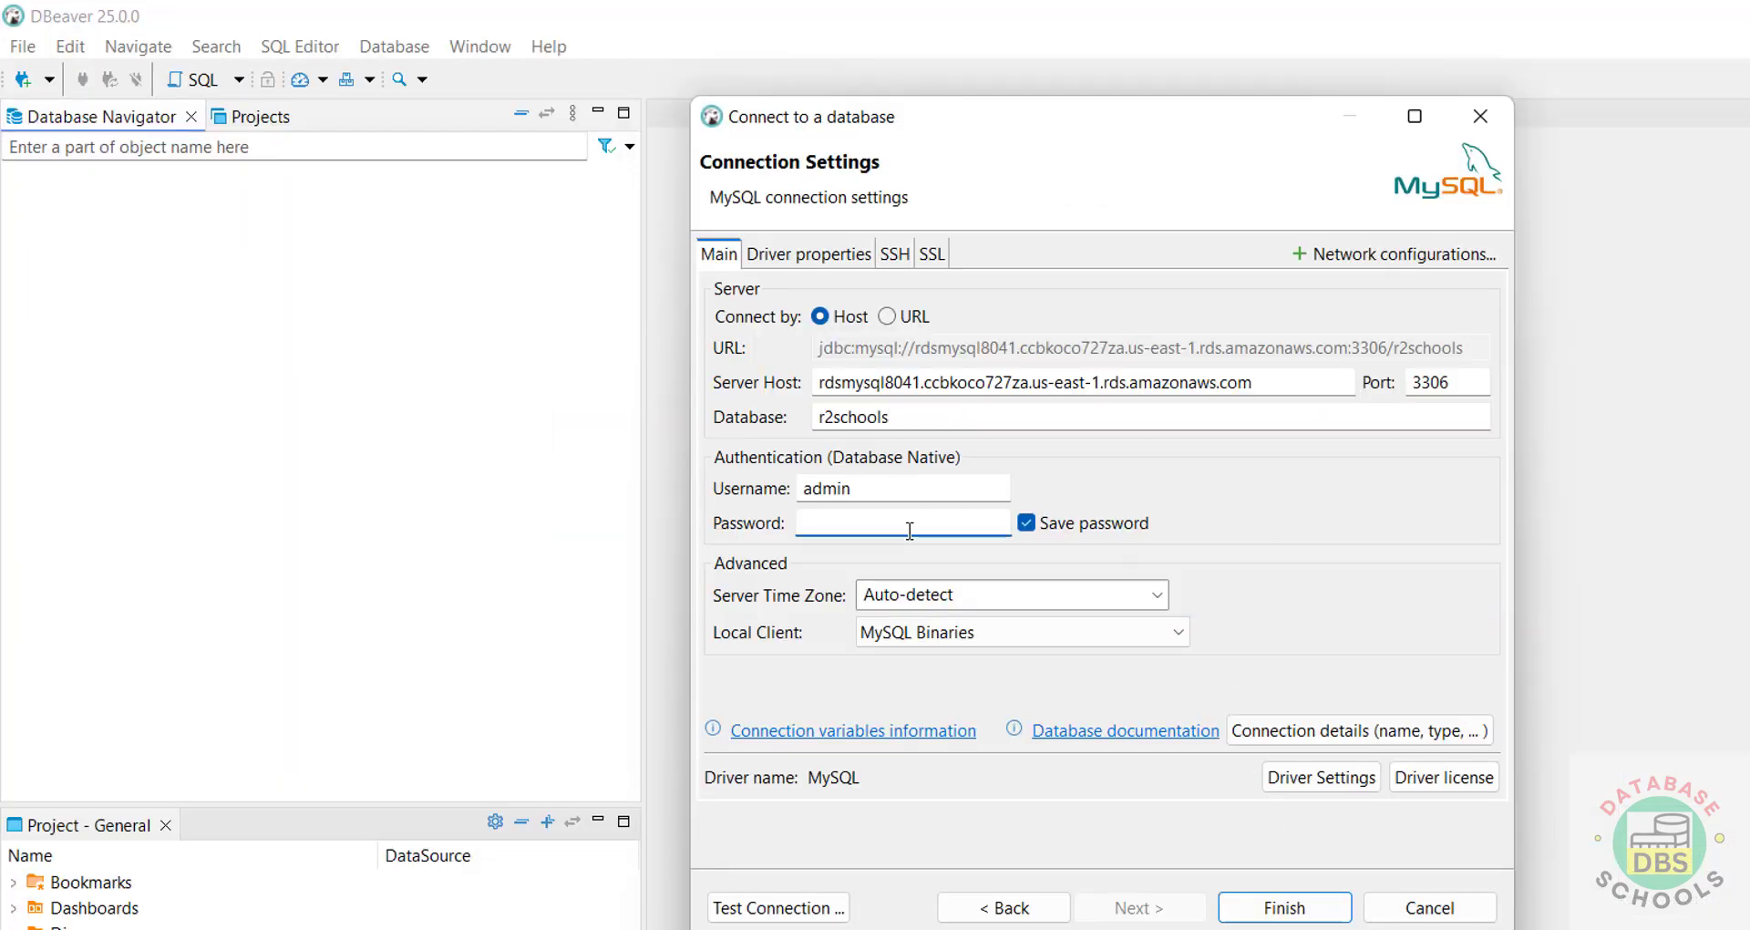
Step: Enter the account password in DBeaver, cancel the dialog unsaved, and view rdsmysql8041's details page
text(admin123)
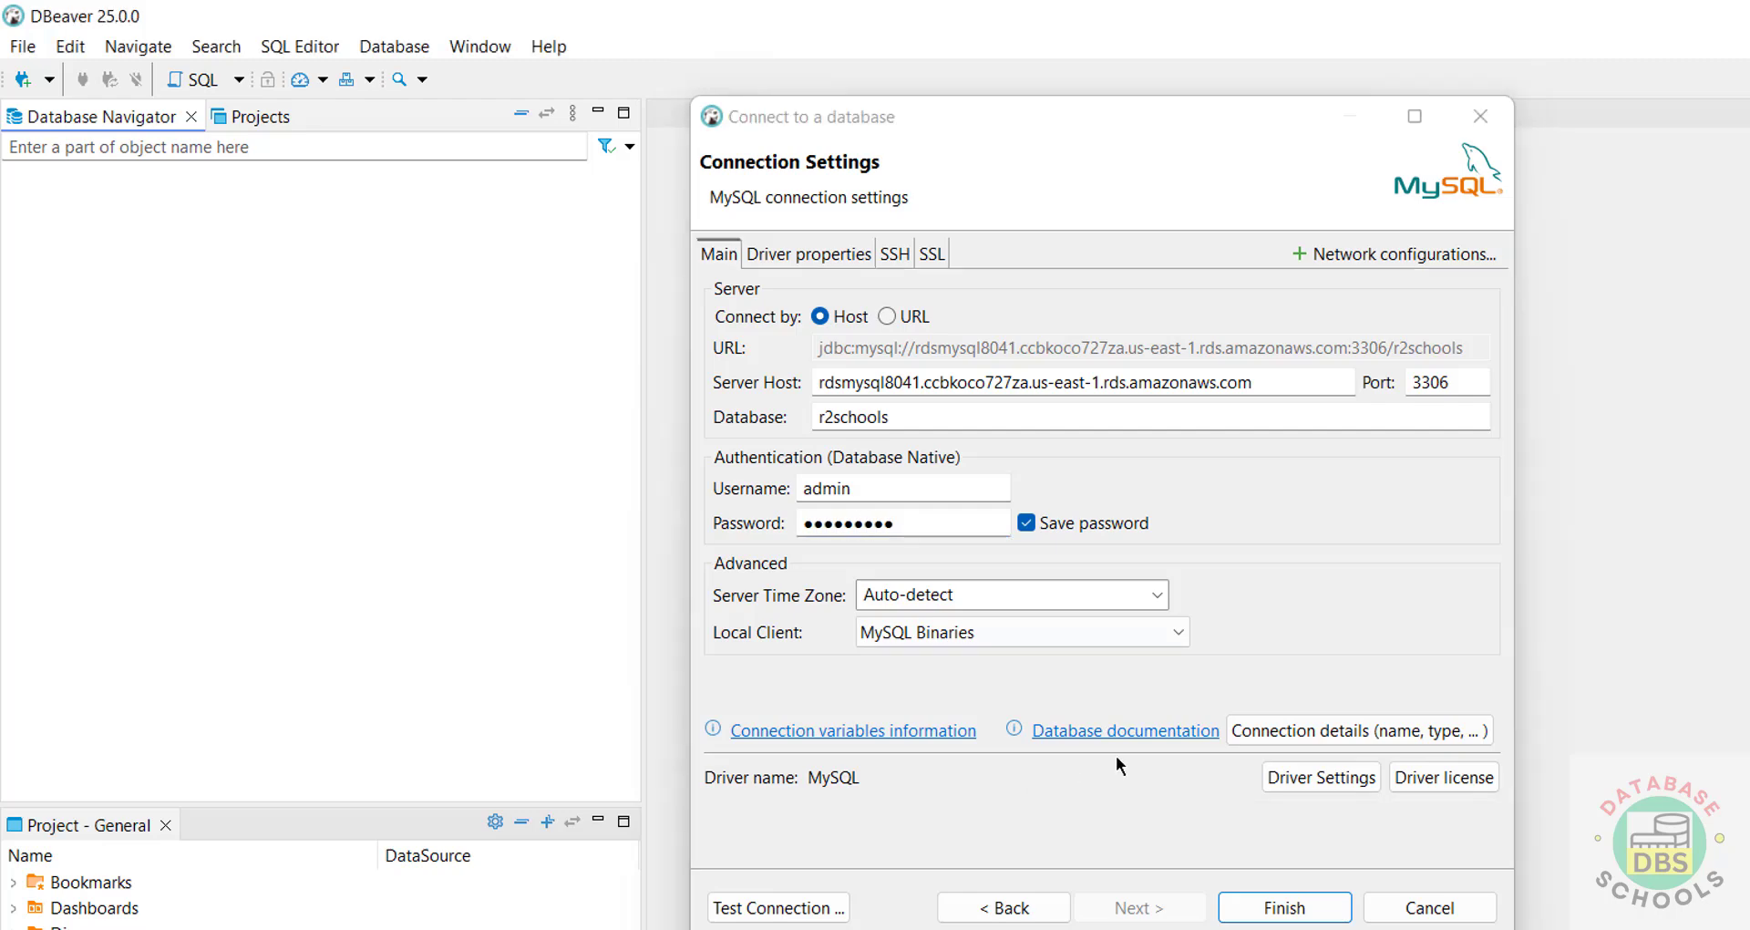
click(1438, 905)
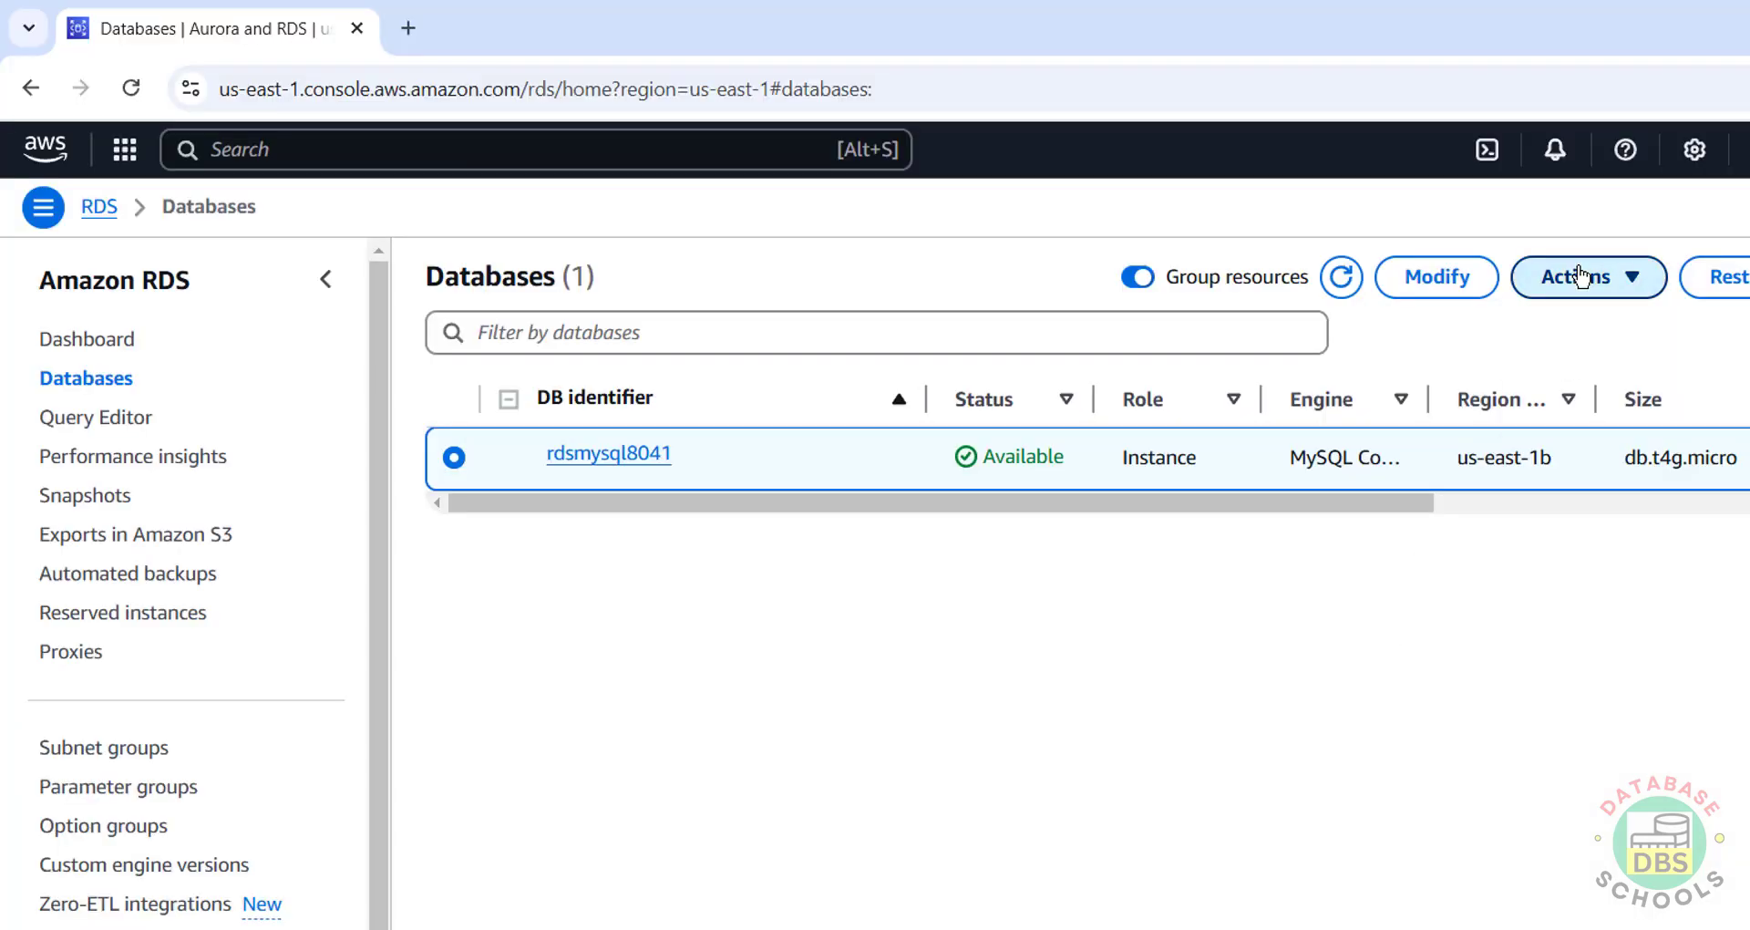
click(1579, 276)
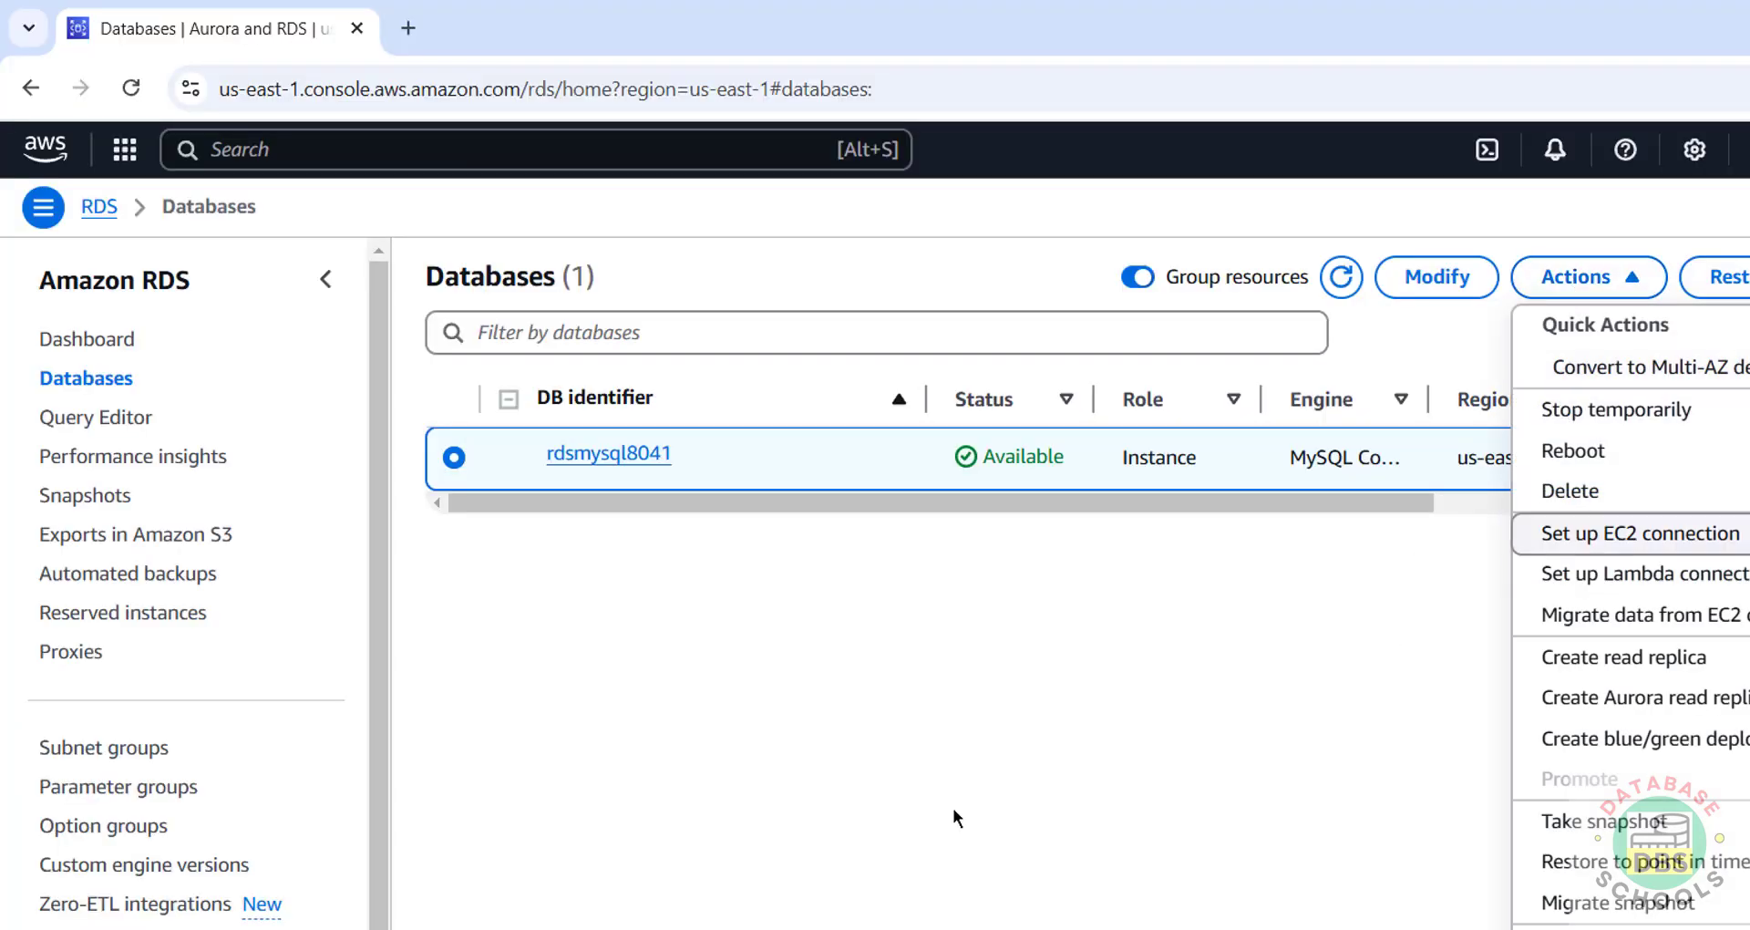
click(934, 822)
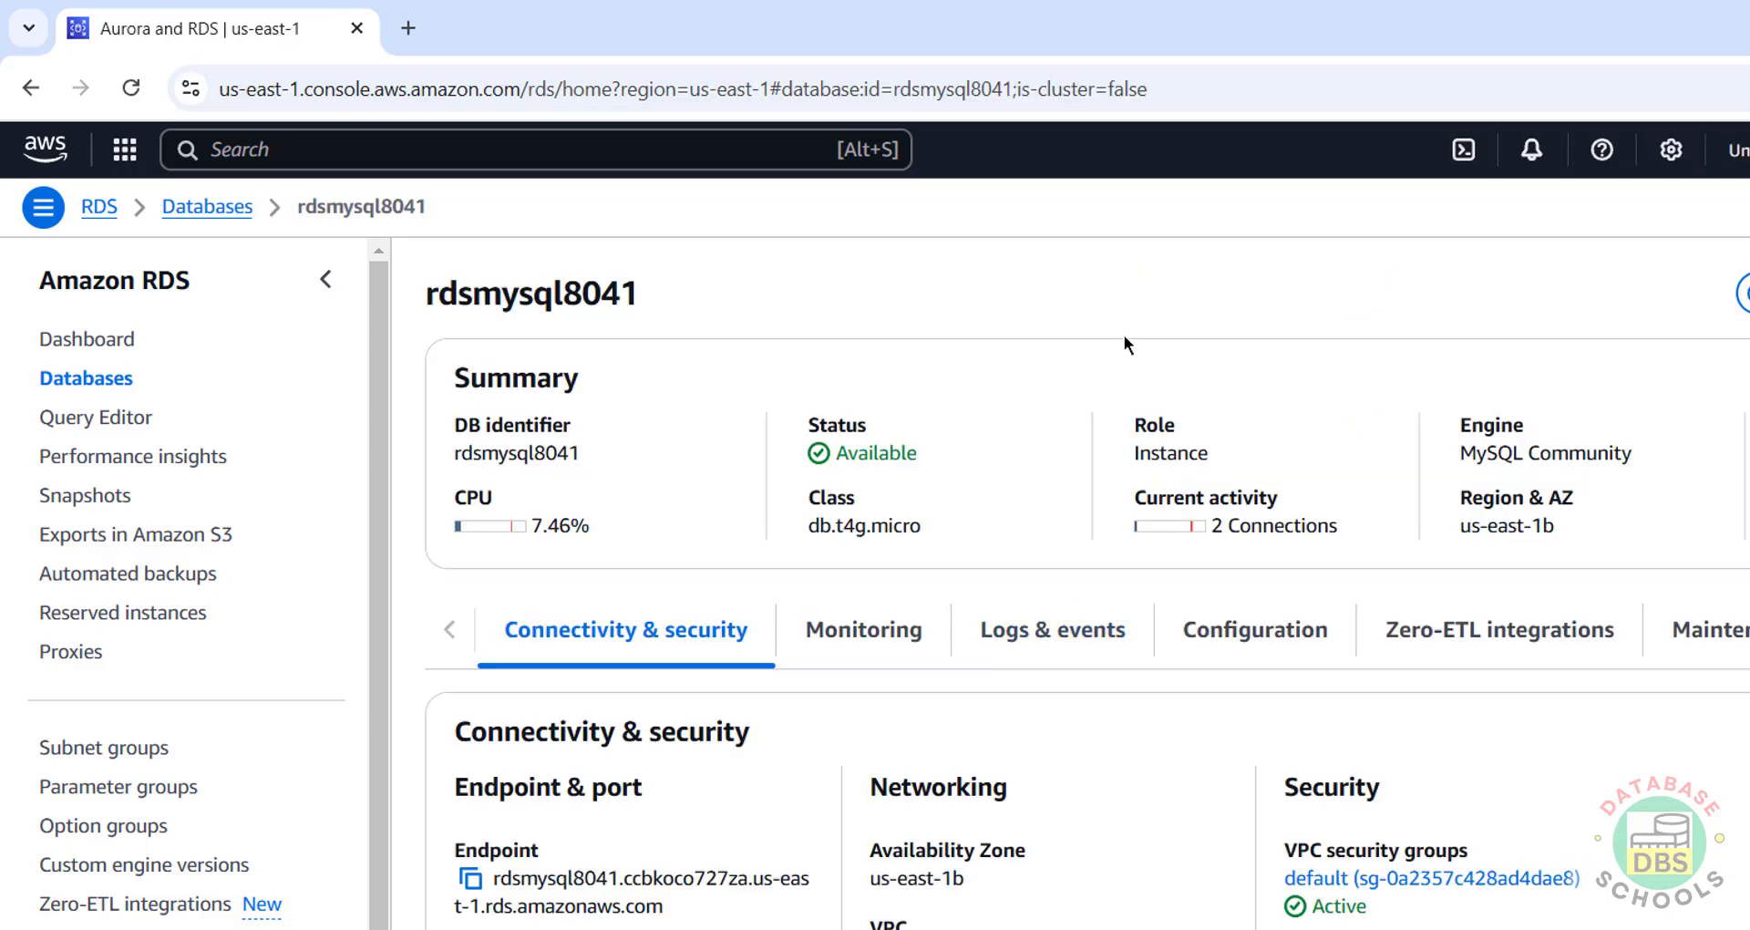